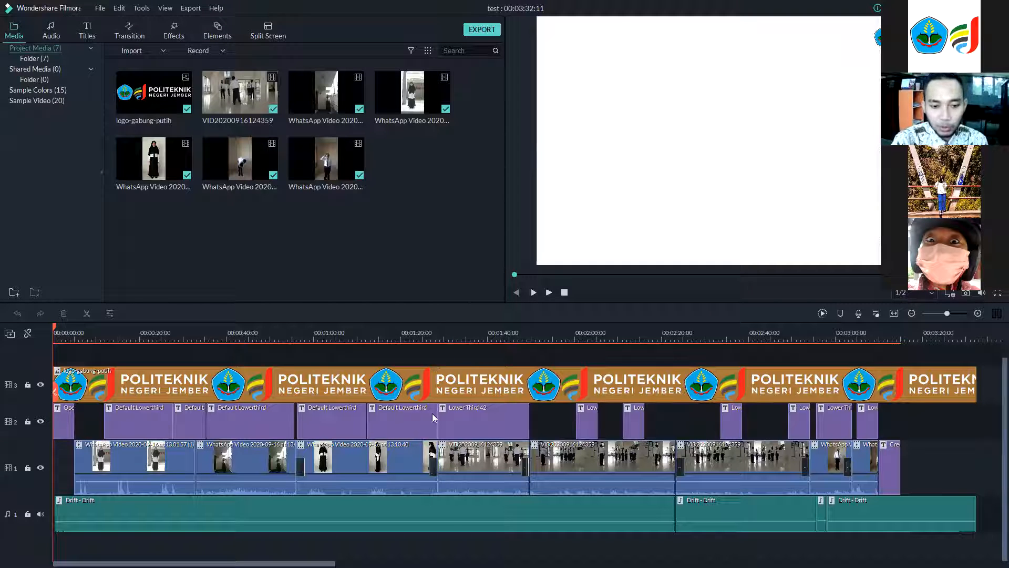
# Play the project preview from the timeline start and pause it.
pyautogui.moveTo(442, 525)
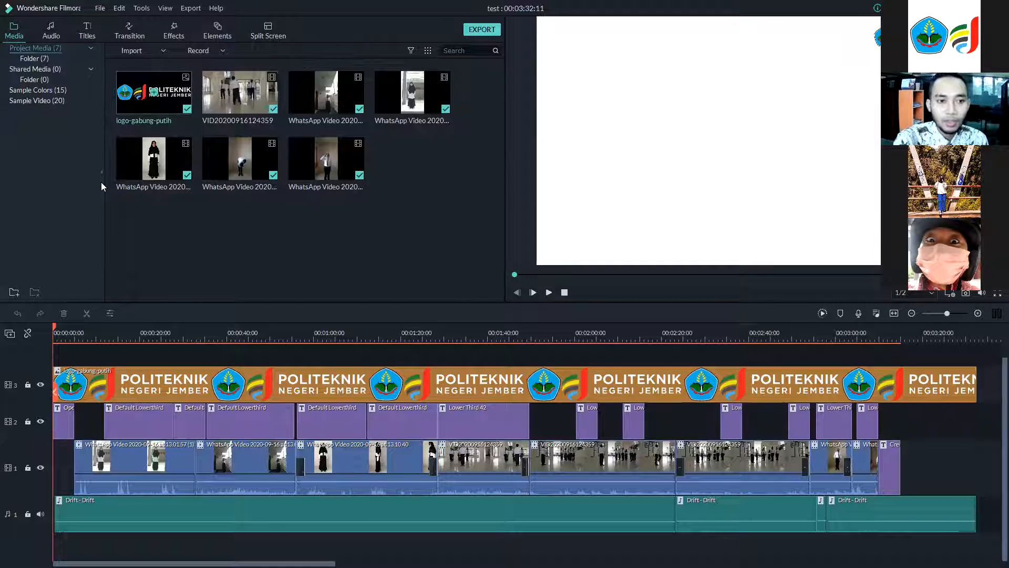
pyautogui.click(163, 54)
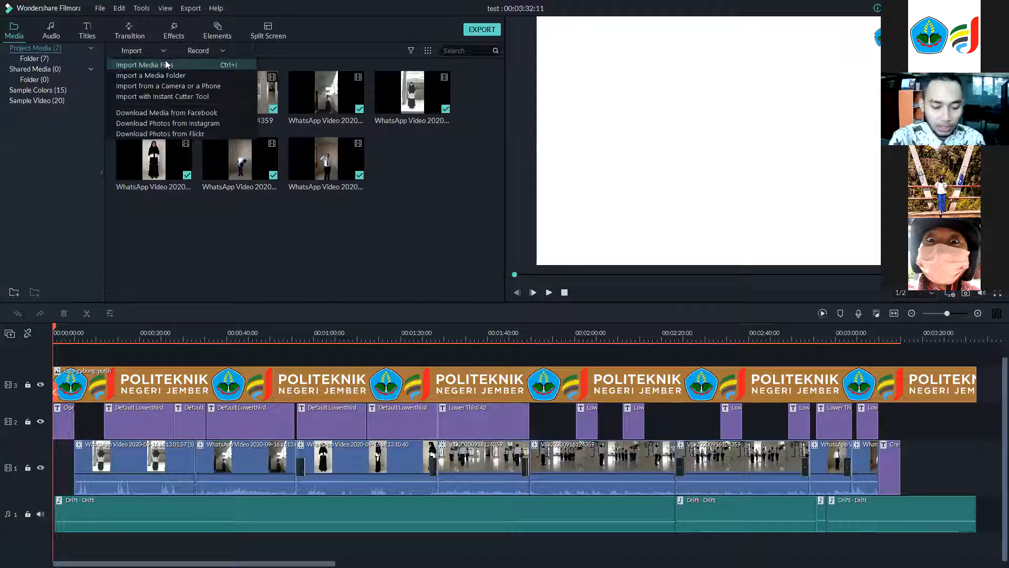
pyautogui.click(423, 231)
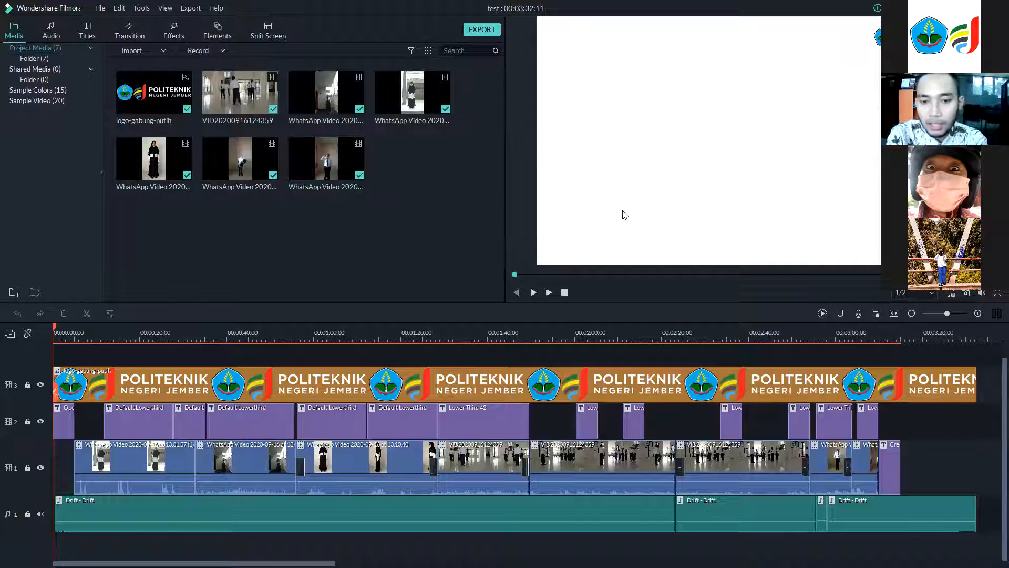
pyautogui.click(548, 292)
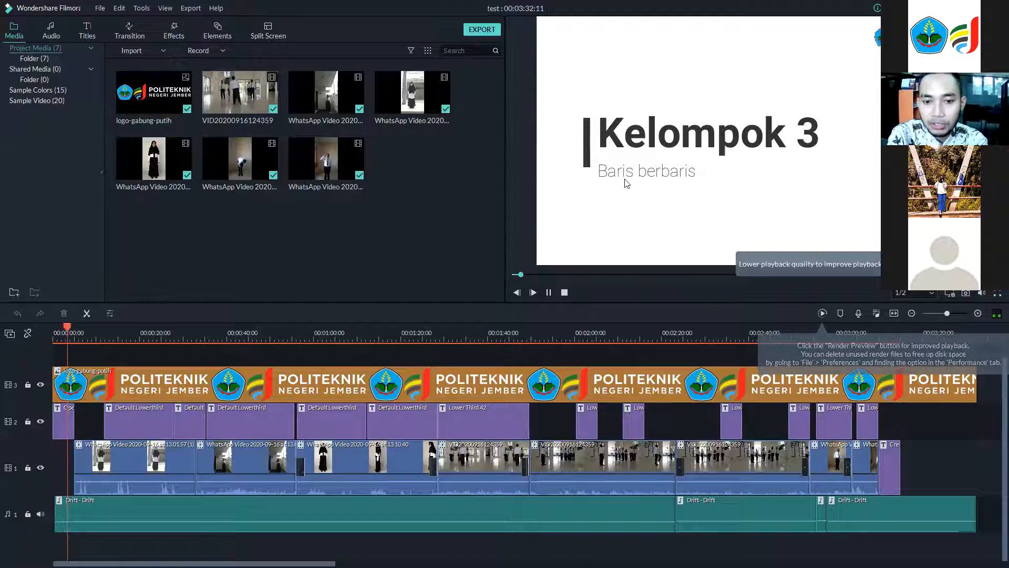
pyautogui.click(549, 292)
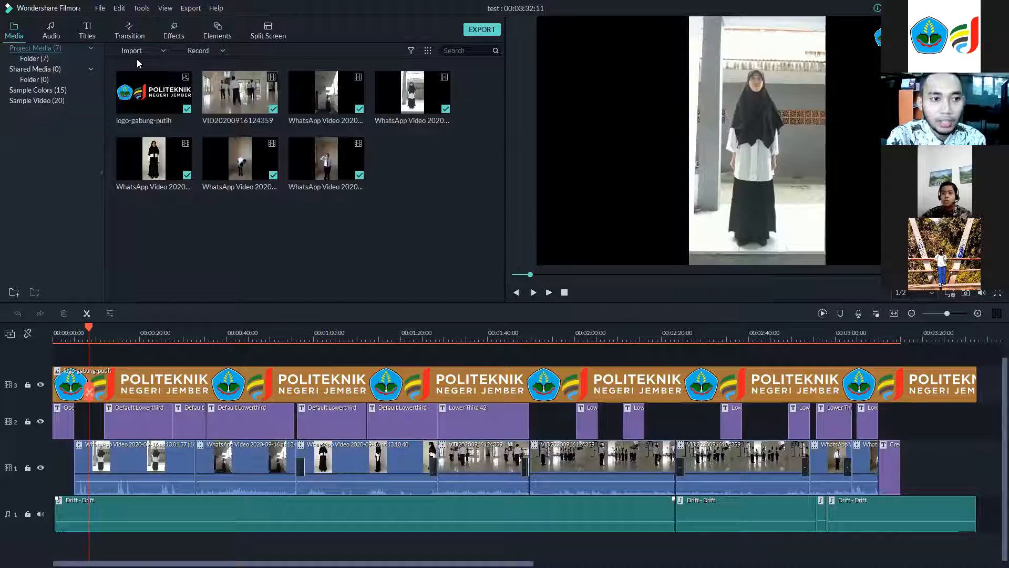
pyautogui.click(164, 50)
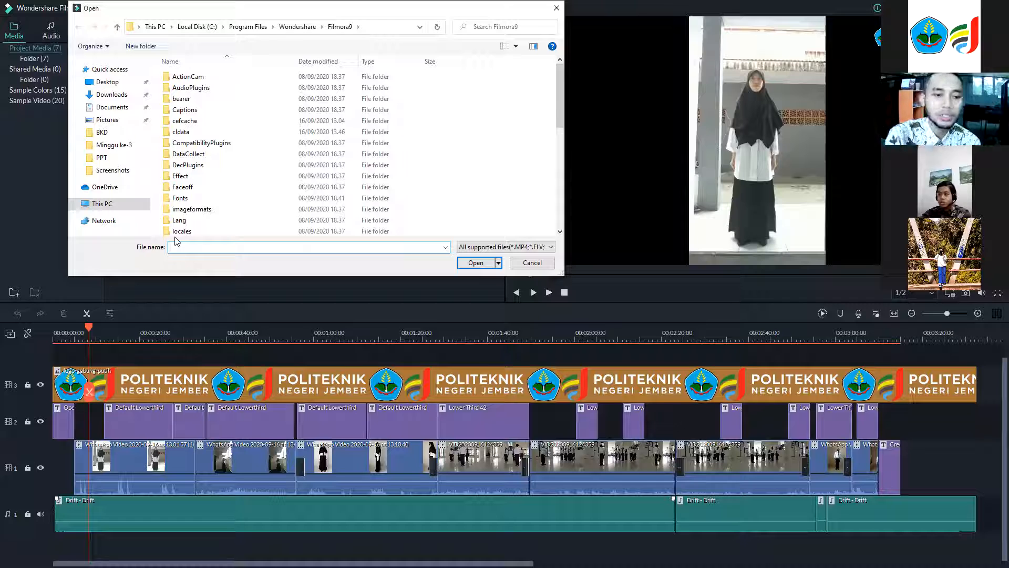
pyautogui.click(112, 96)
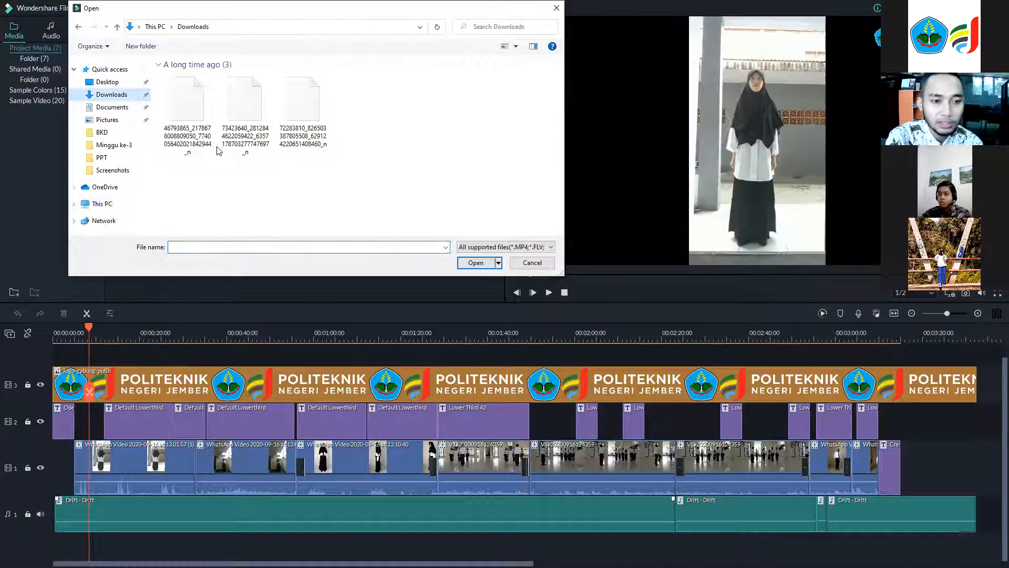
pyautogui.scroll(-5, 223, 147)
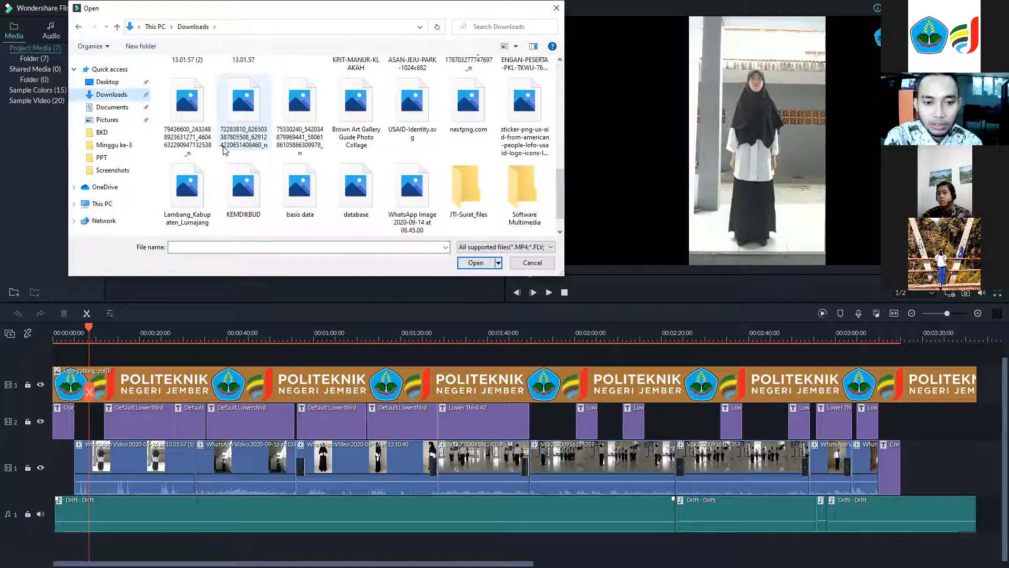
pyautogui.scroll(2, 224, 151)
pyautogui.scroll(-1, 224, 151)
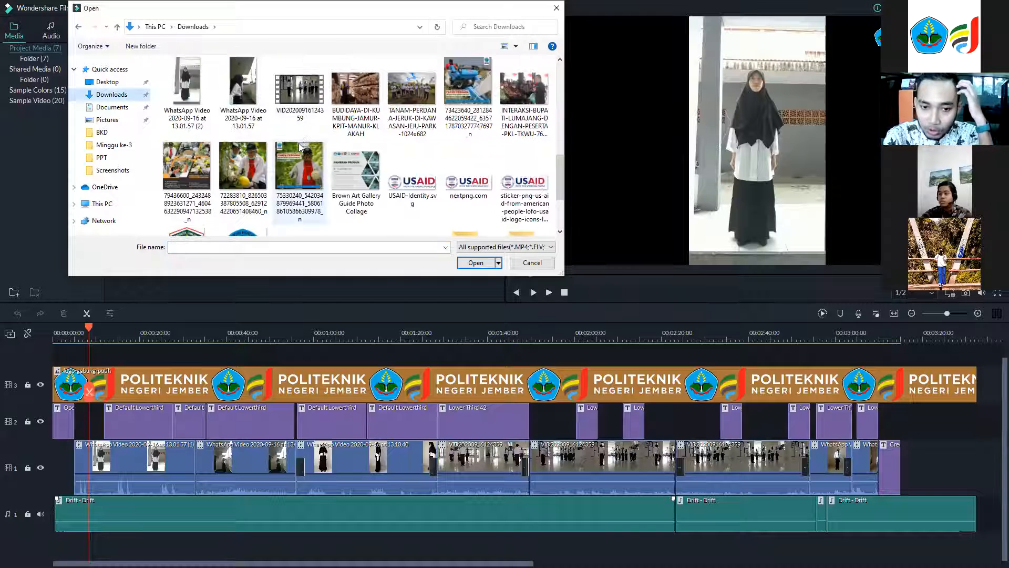
pyautogui.scroll(1, 368, 100)
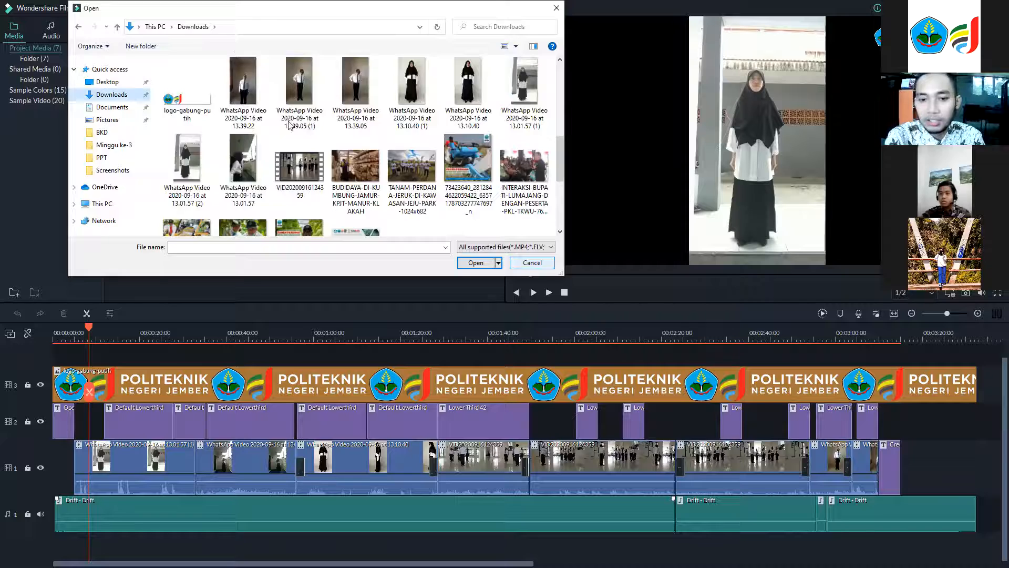
pyautogui.click(531, 263)
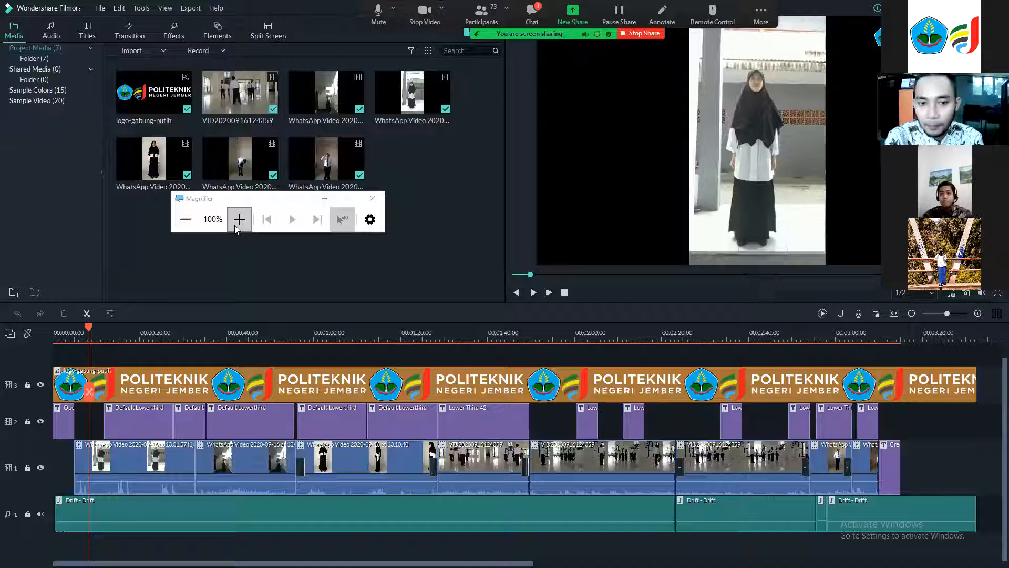
# Play the timeline from the beginning, pause it, and return the playhead to the start.
pyautogui.click(235, 225)
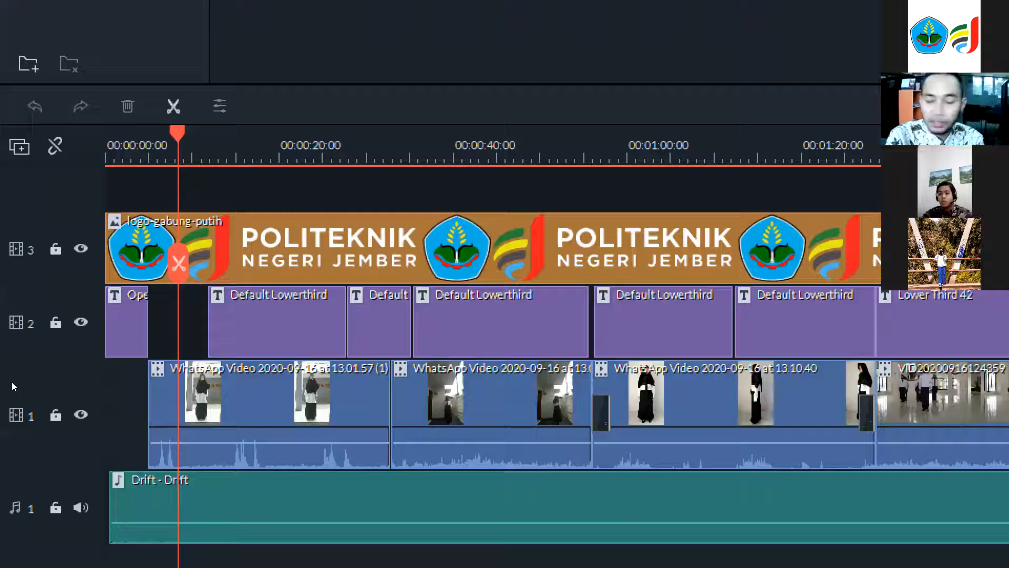
pyautogui.click(65, 327)
pyautogui.moveTo(54, 328); pyautogui.dragTo(986, 428)
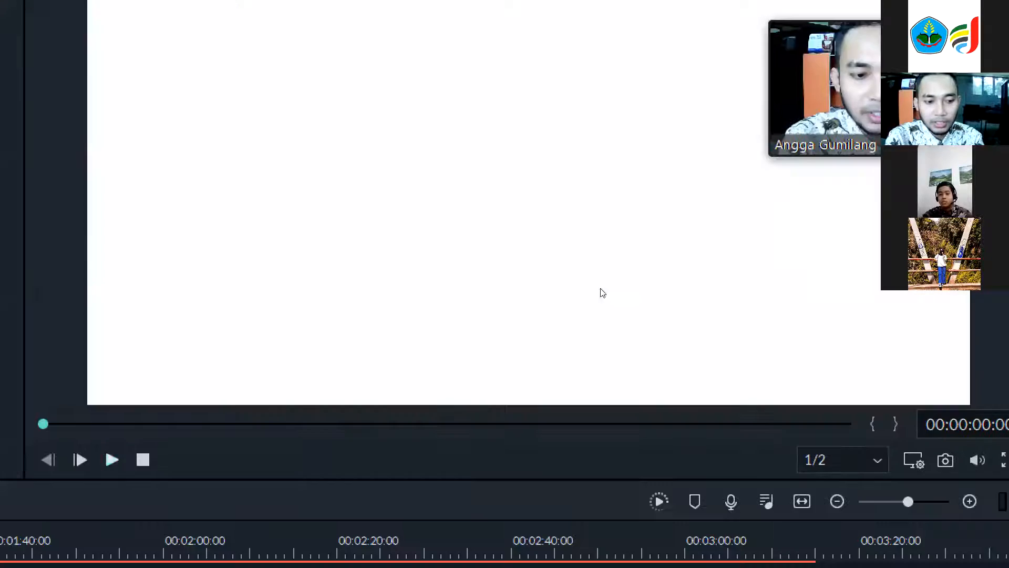
pyautogui.press('space')
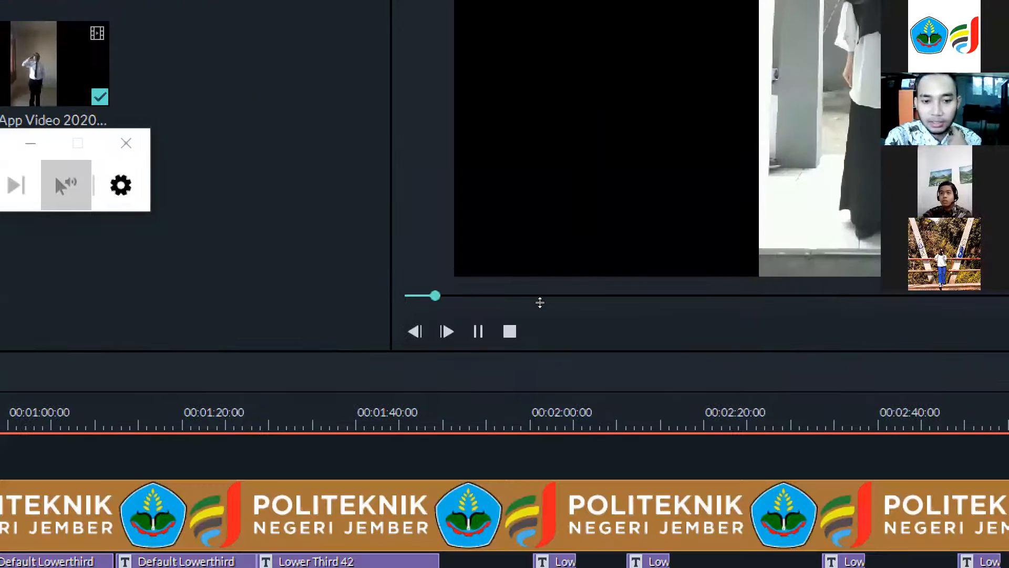
pyautogui.click(479, 331)
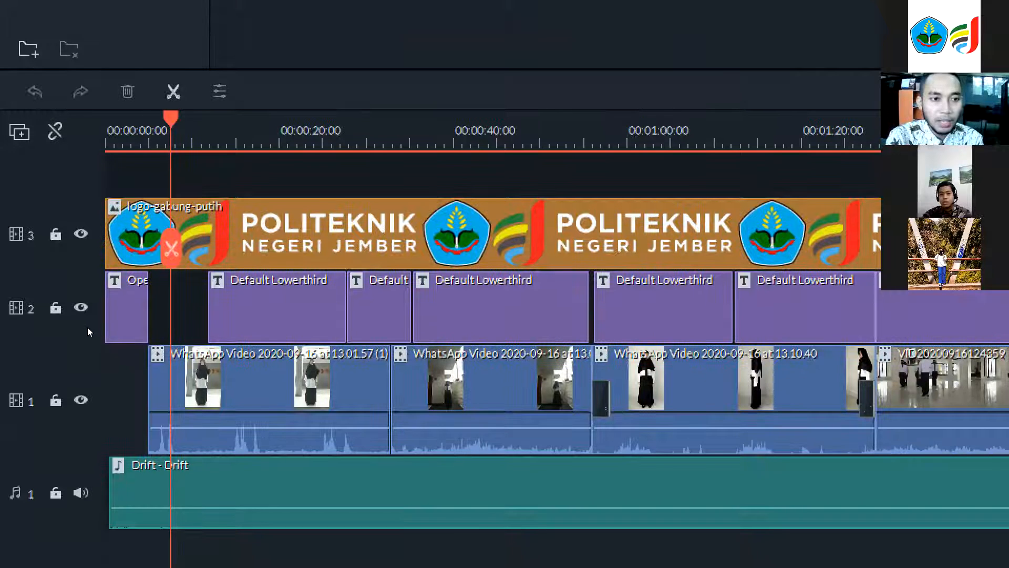
pyautogui.press('Home')
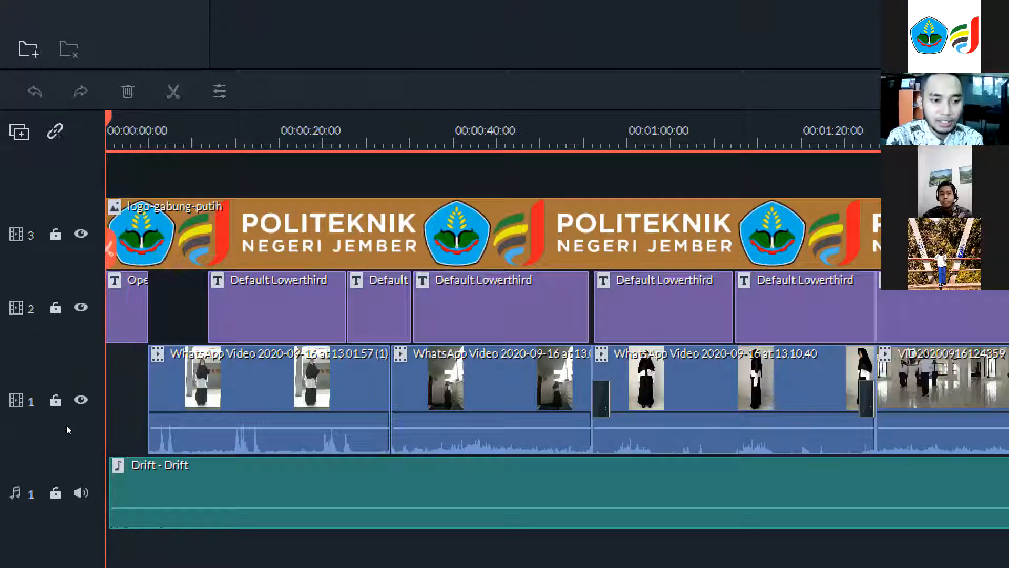
pyautogui.scroll(1, 68, 458)
pyautogui.scroll(-1, 69, 458)
pyautogui.press('Up')
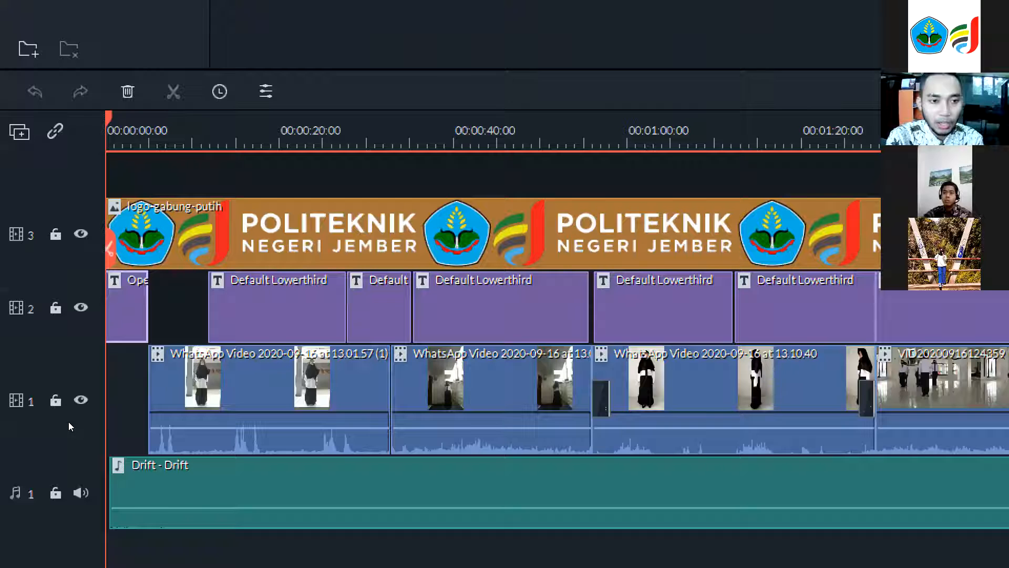
pyautogui.scroll(1, 332, 428)
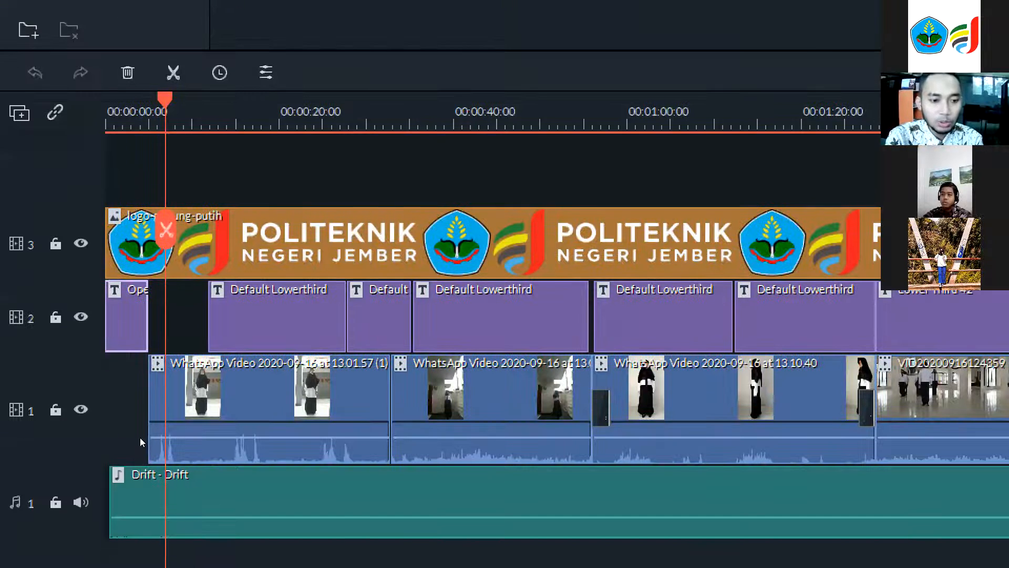
# Scroll and zoom along the timeline, selecting the lower-third title clips to inspect them.
pyautogui.moveTo(70, 330); pyautogui.dragTo(207, 325)
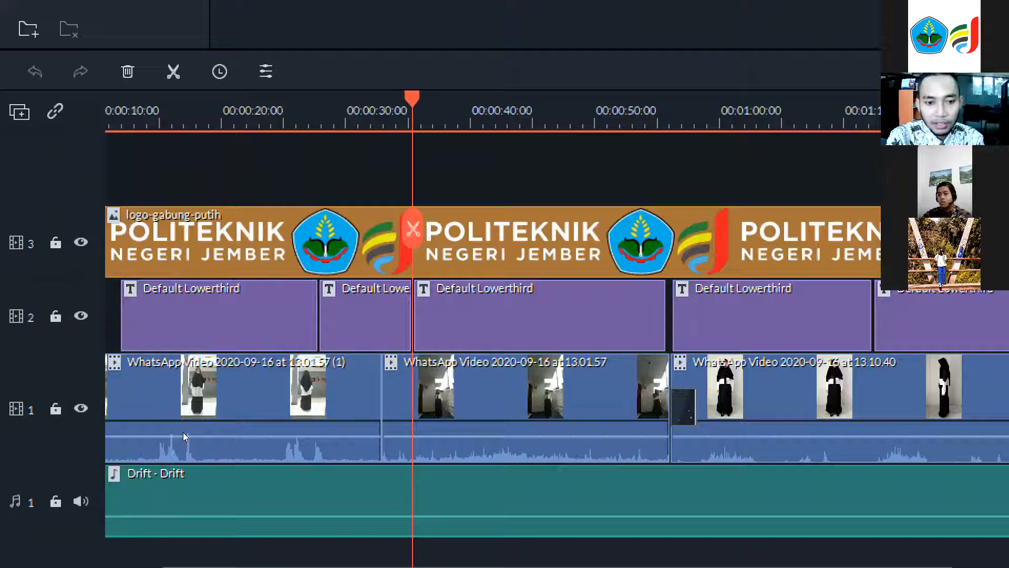
pyautogui.click(366, 310)
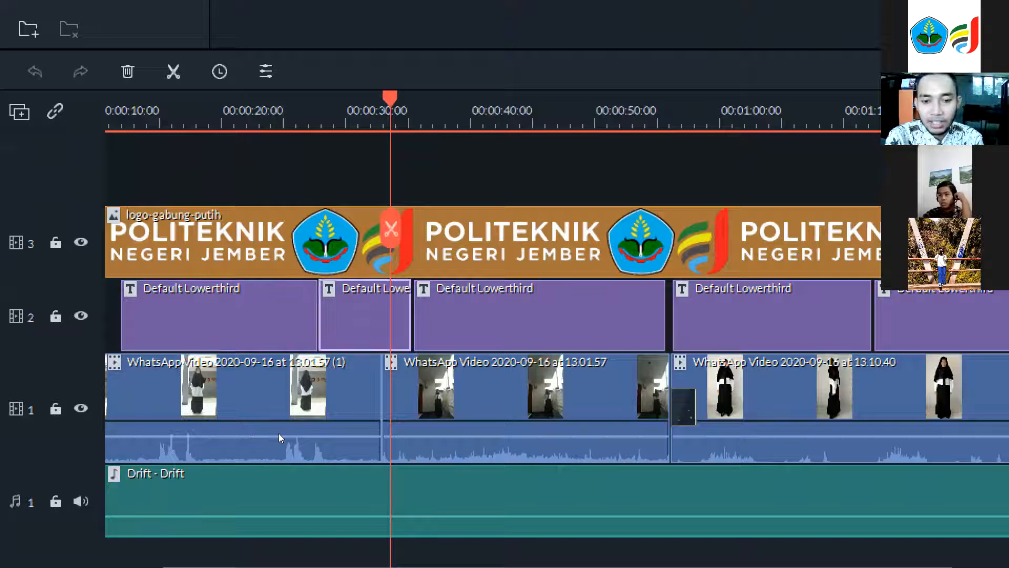
pyautogui.click(745, 295)
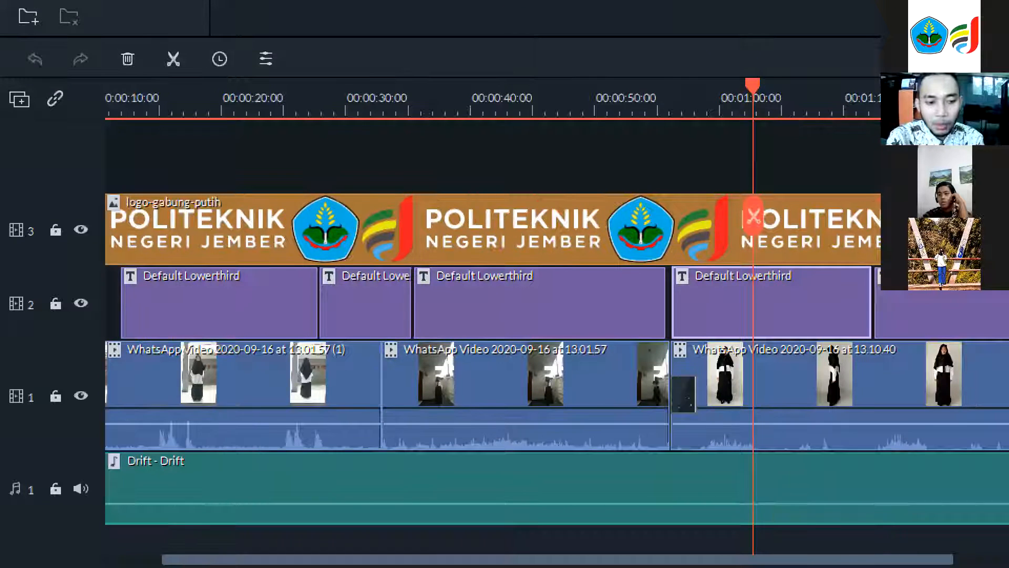
pyautogui.moveTo(210, 560); pyautogui.dragTo(61, 539)
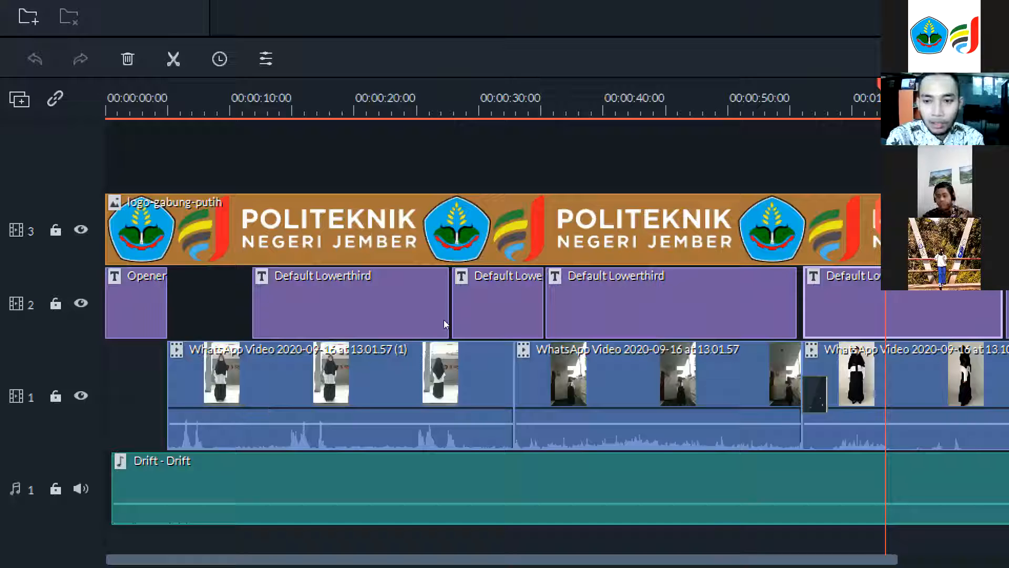
pyautogui.press('Home')
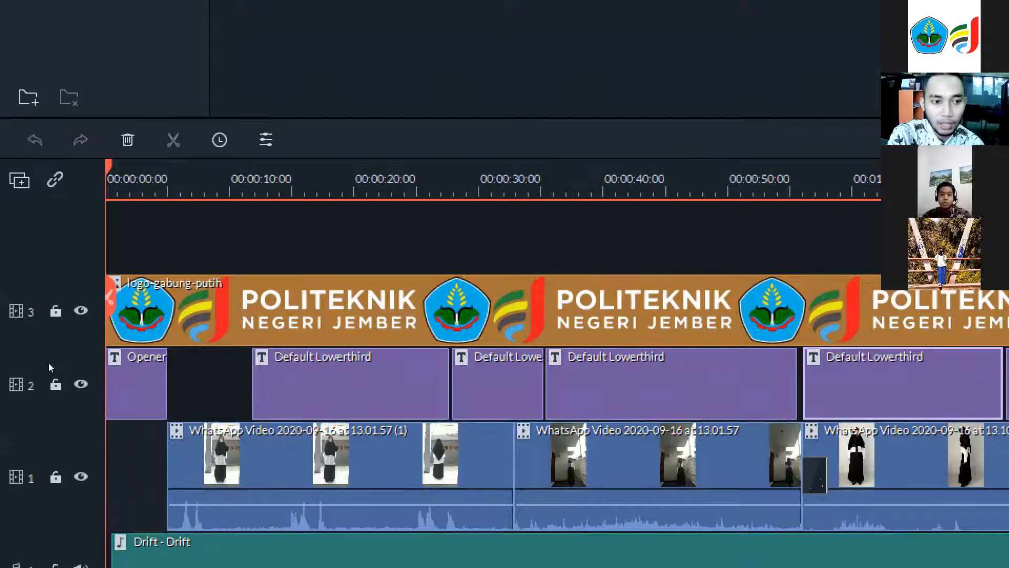
pyautogui.scroll(5, 341, 360)
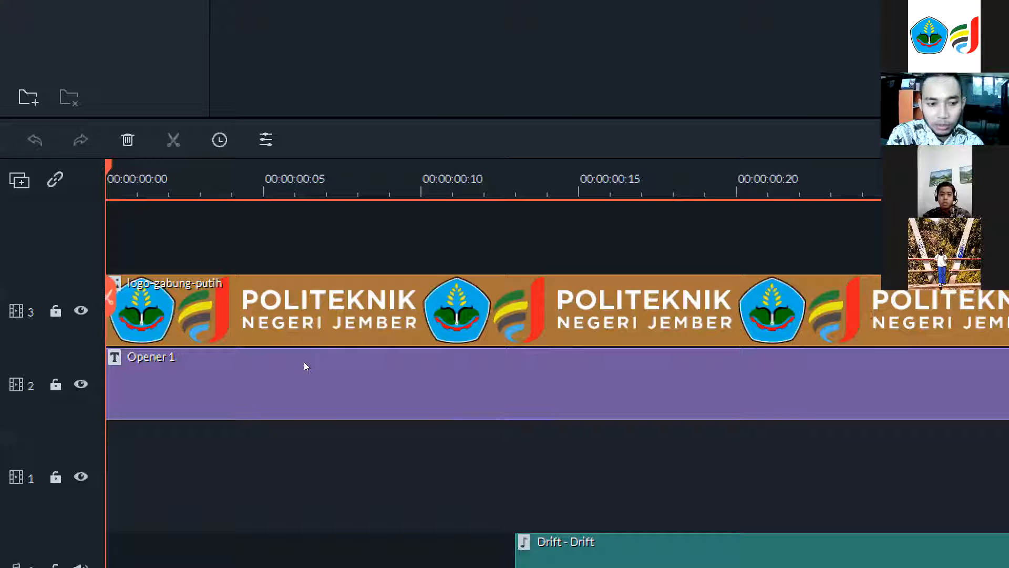
pyautogui.scroll(-1, 378, 400)
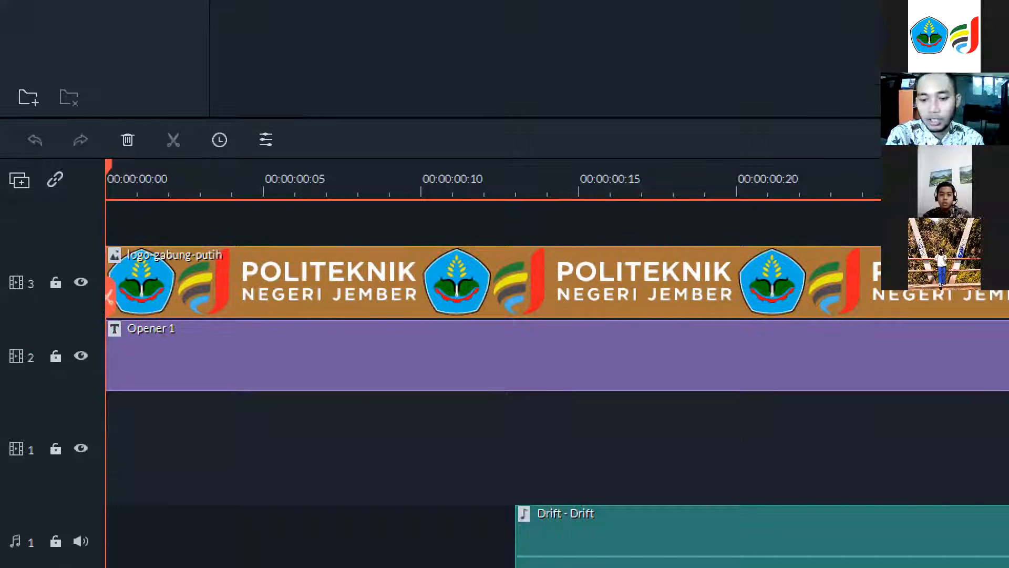
pyautogui.moveTo(117, 565); pyautogui.dragTo(139, 565)
pyautogui.scroll(1, 122, 427)
pyautogui.scroll(-1, 117, 357)
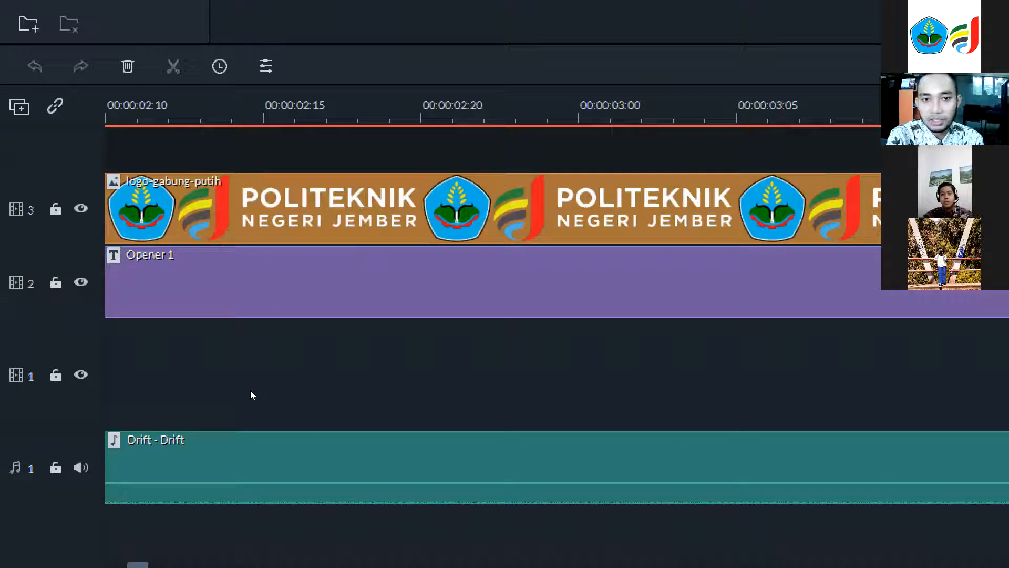
pyautogui.press('super+minus')
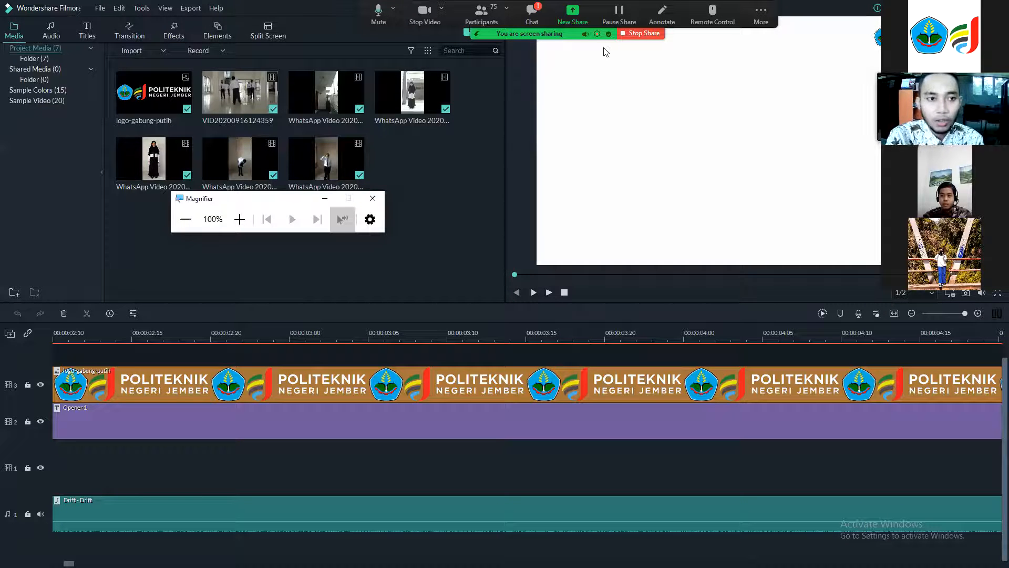
pyautogui.click(100, 8)
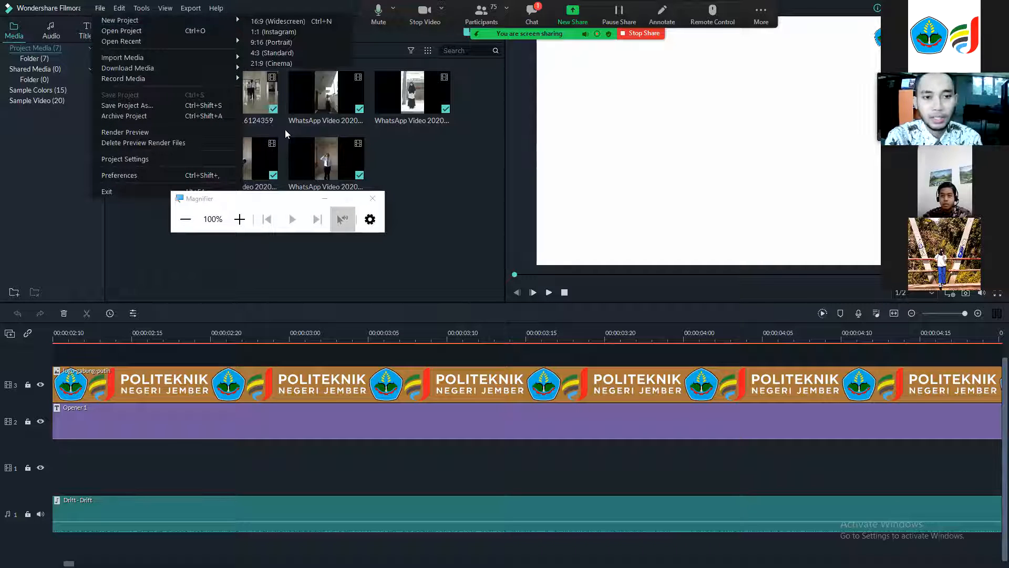
pyautogui.click(102, 9)
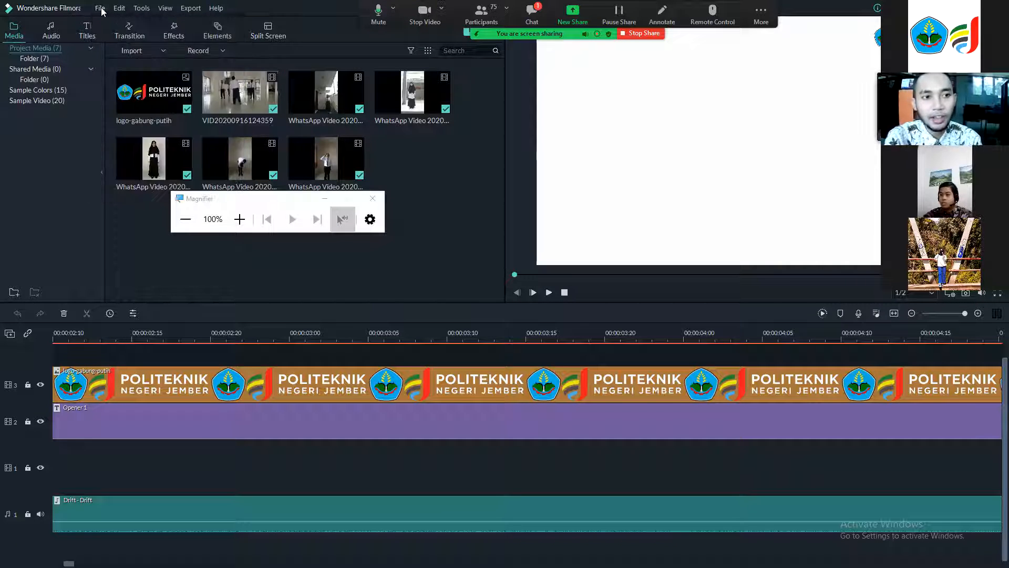
pyautogui.click(101, 8)
pyautogui.moveTo(111, 20)
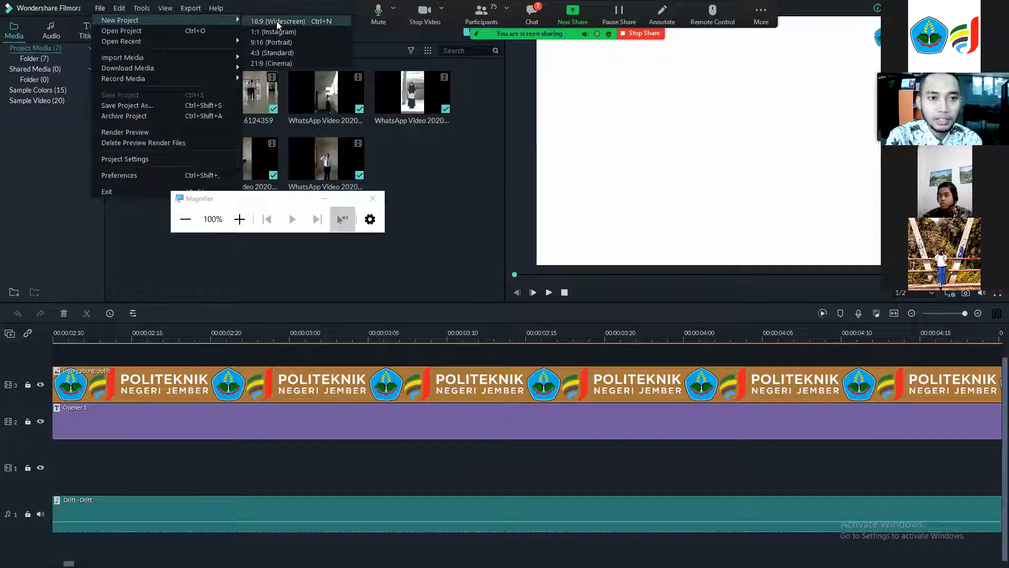
pyautogui.click(240, 219)
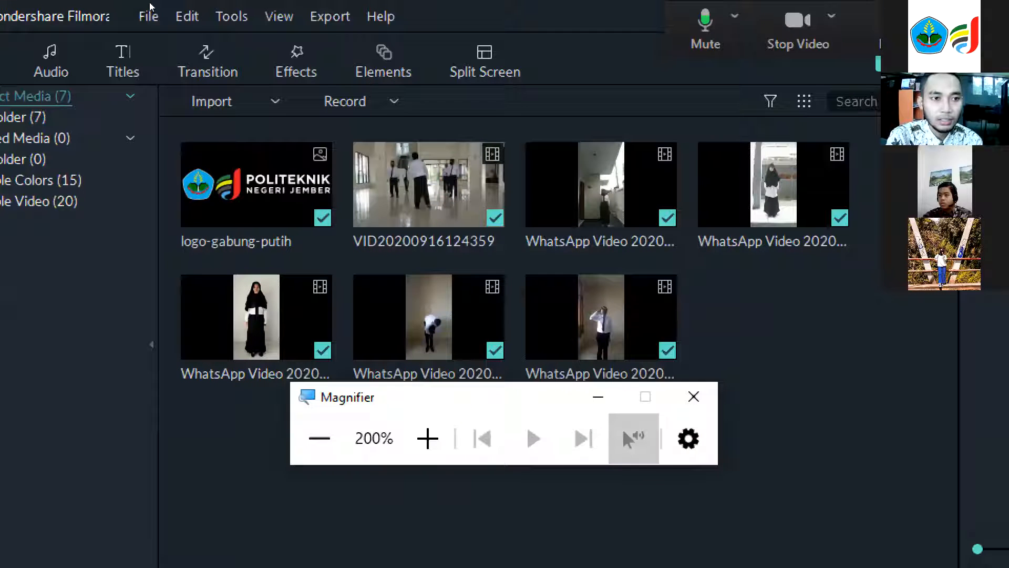
# Start a new project with the 16:9 (Widescreen) aspect ratio.
pyautogui.click(149, 16)
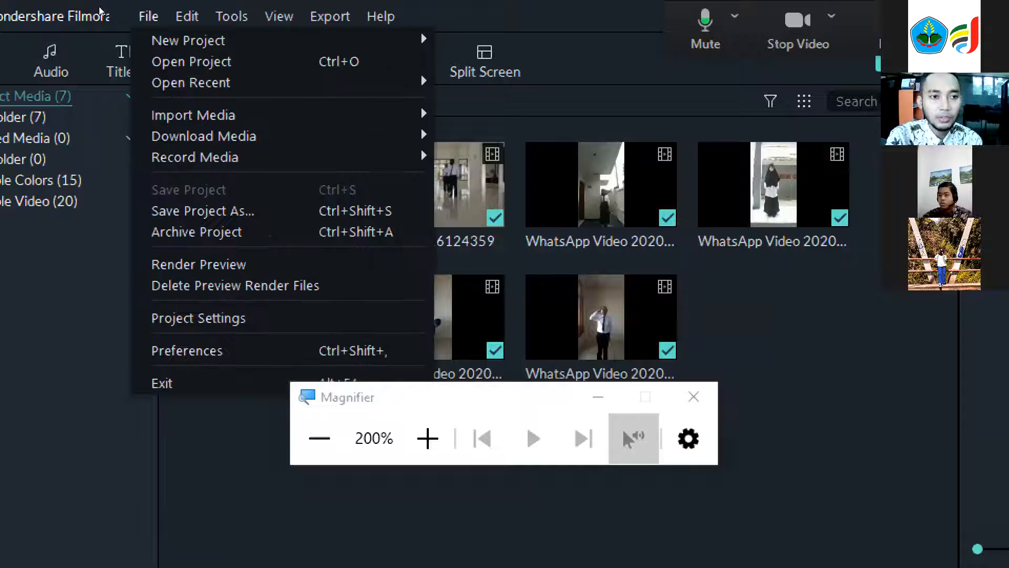
pyautogui.moveTo(289, 32)
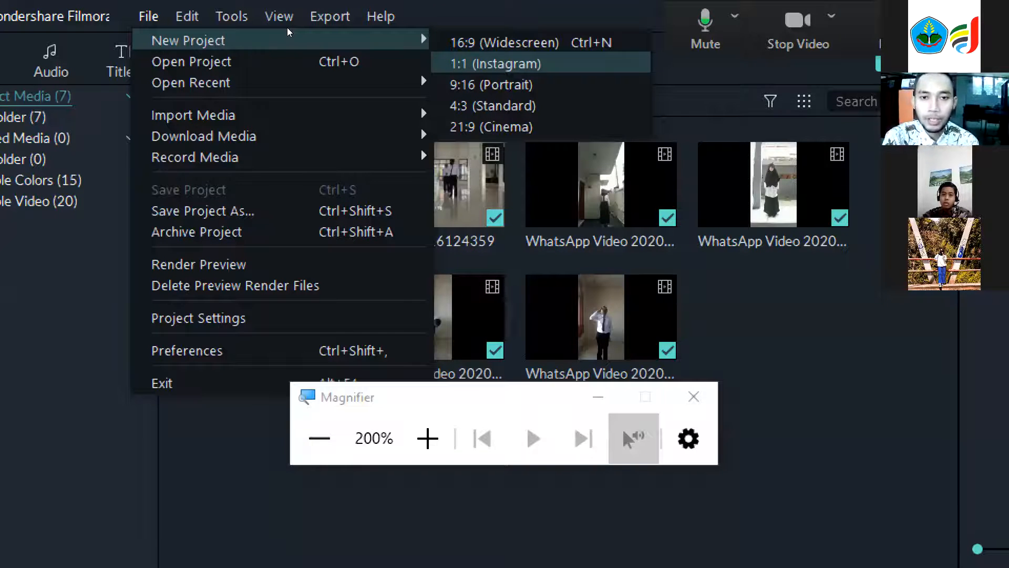
pyautogui.press('Down')
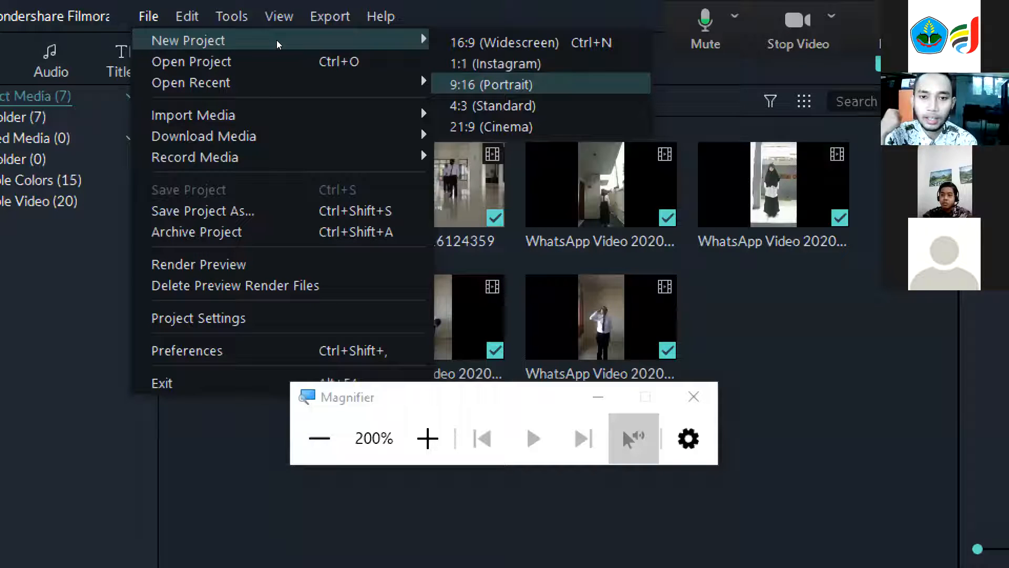
pyautogui.press('Down')
pyautogui.press('Up')
pyautogui.press('Down')
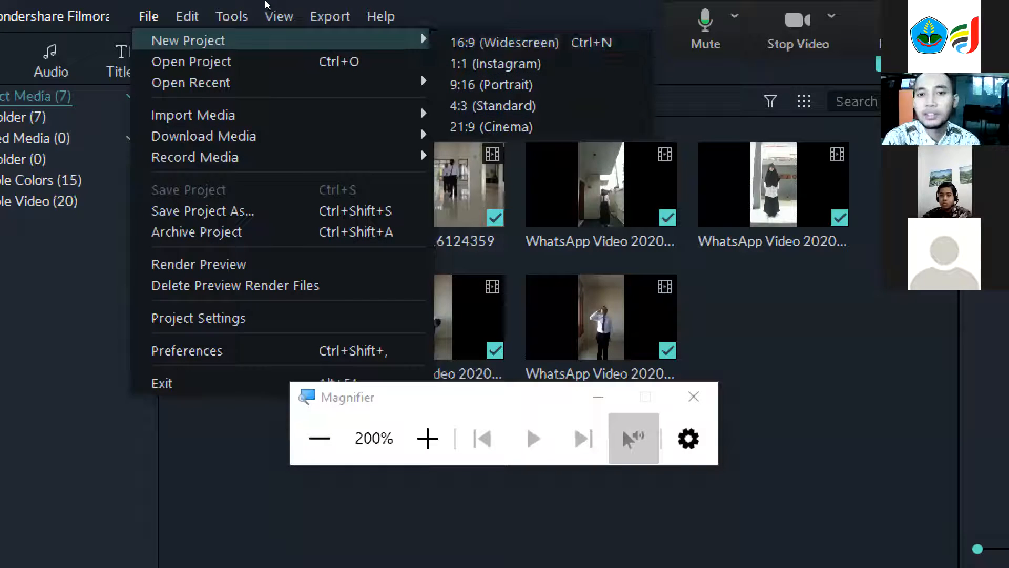
pyautogui.click(531, 43)
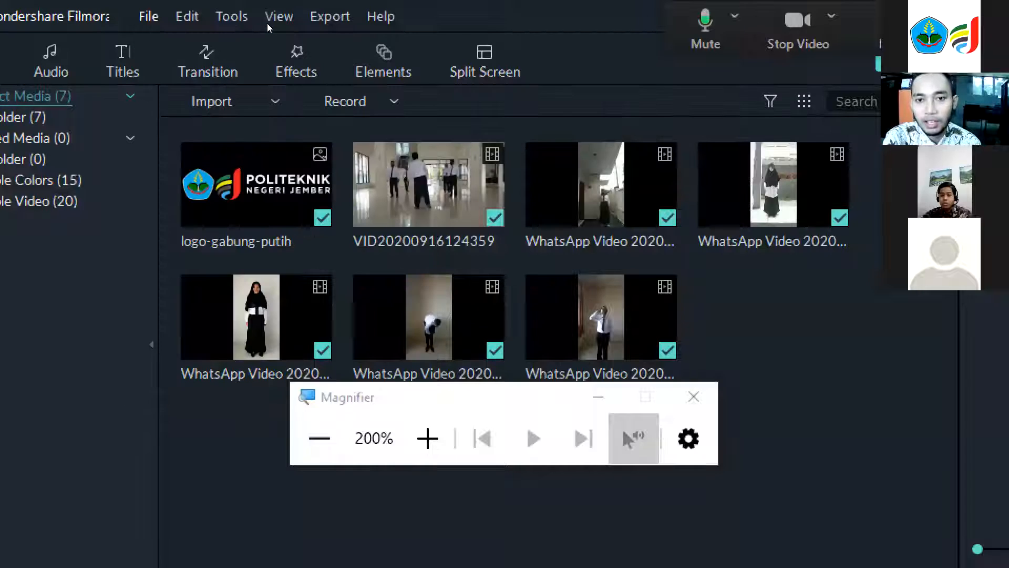
pyautogui.click(319, 438)
pyautogui.click(213, 252)
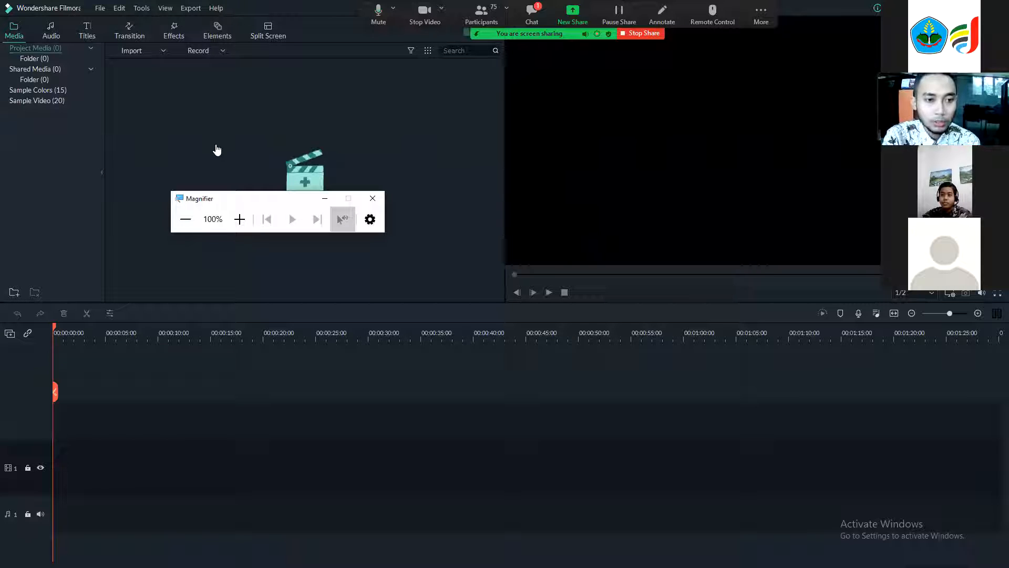
pyautogui.click(164, 50)
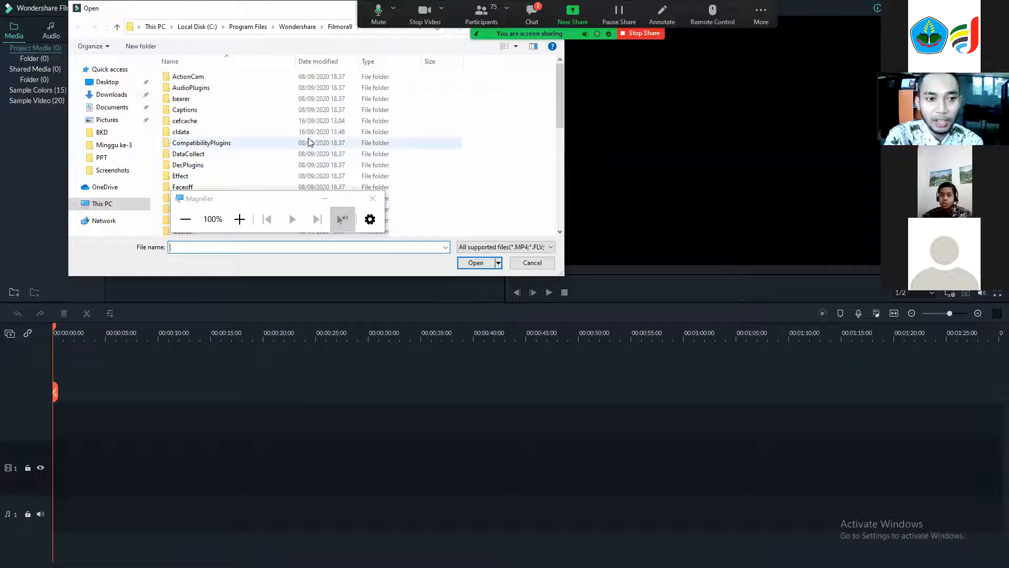
pyautogui.click(111, 95)
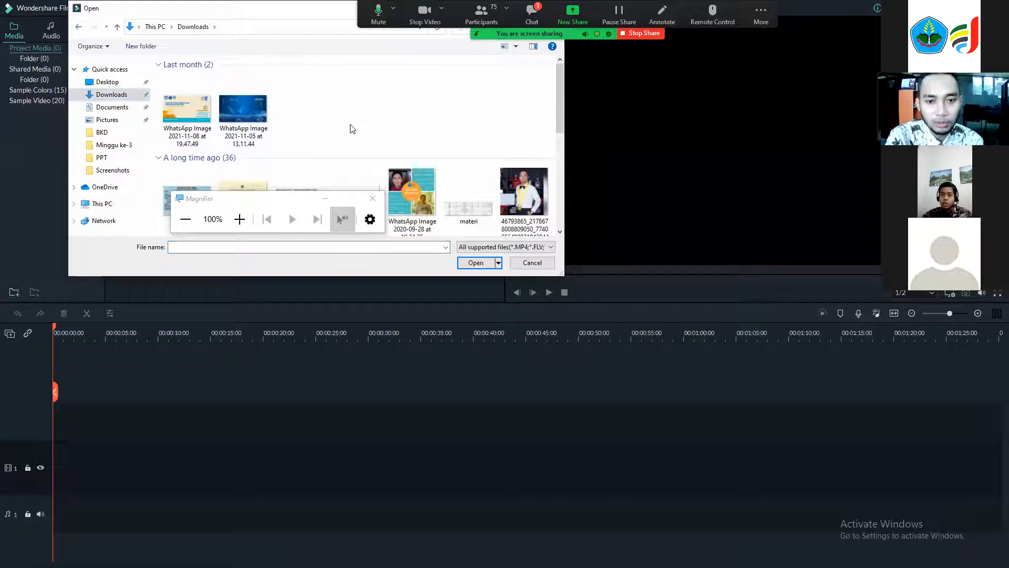
pyautogui.scroll(-10, 352, 129)
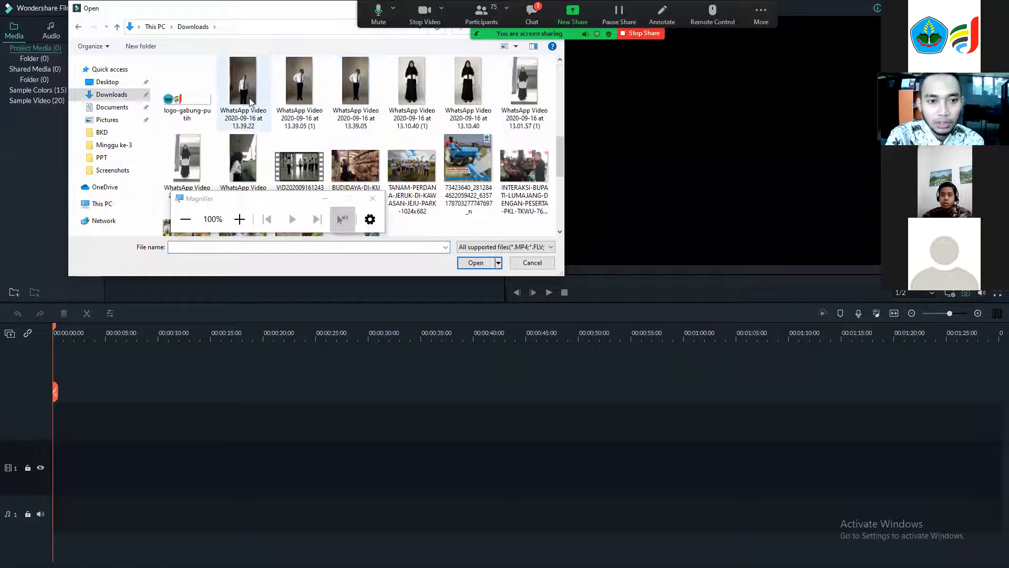
pyautogui.click(250, 98)
pyautogui.click(303, 161)
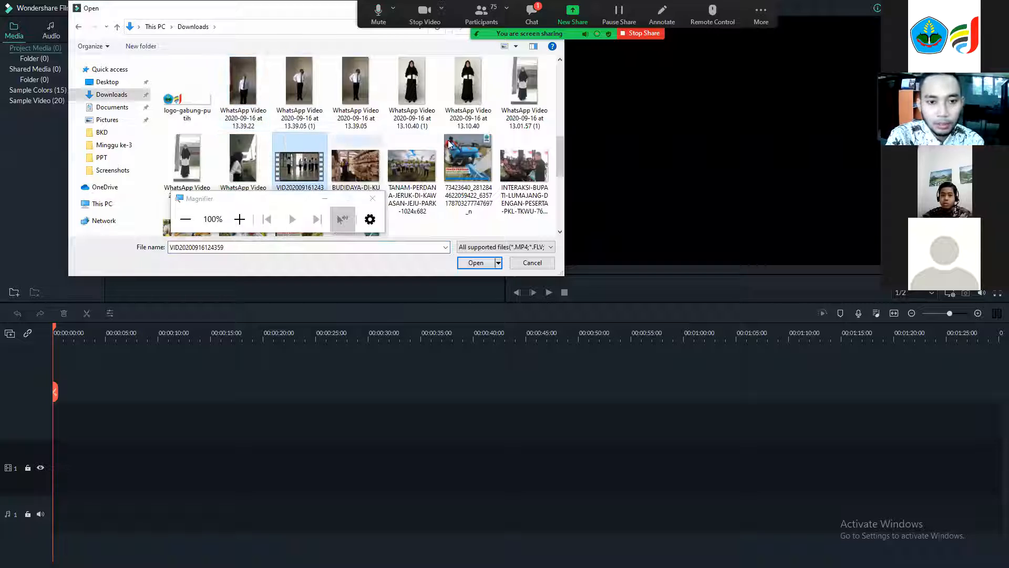
pyautogui.keyDown('ctrl'); pyautogui.click(516, 101); pyautogui.keyUp('ctrl')
pyautogui.keyDown('ctrl'); pyautogui.click(179, 104); pyautogui.keyUp('ctrl')
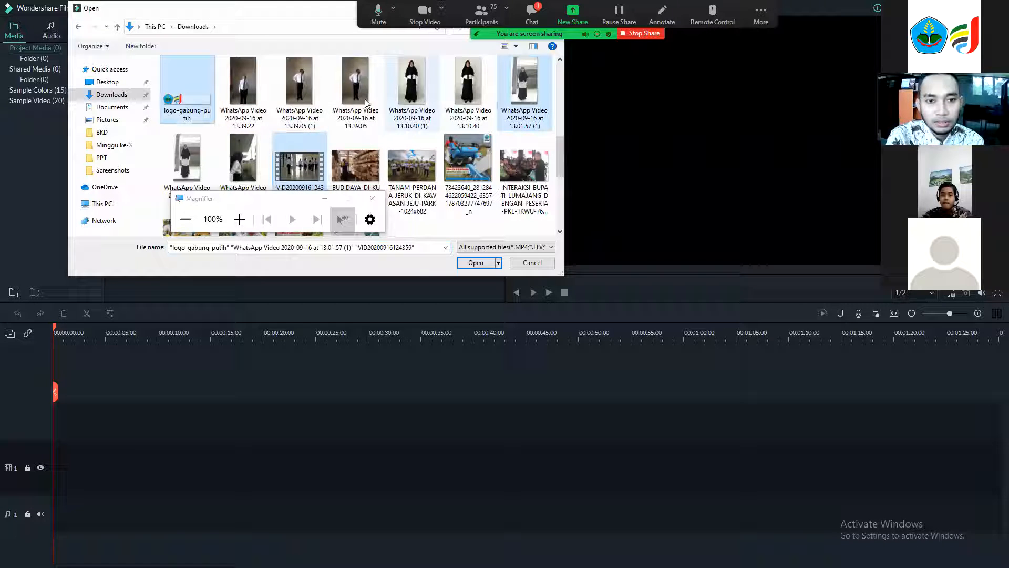
pyautogui.keyDown('ctrl'); pyautogui.click(243, 84); pyautogui.keyUp('ctrl')
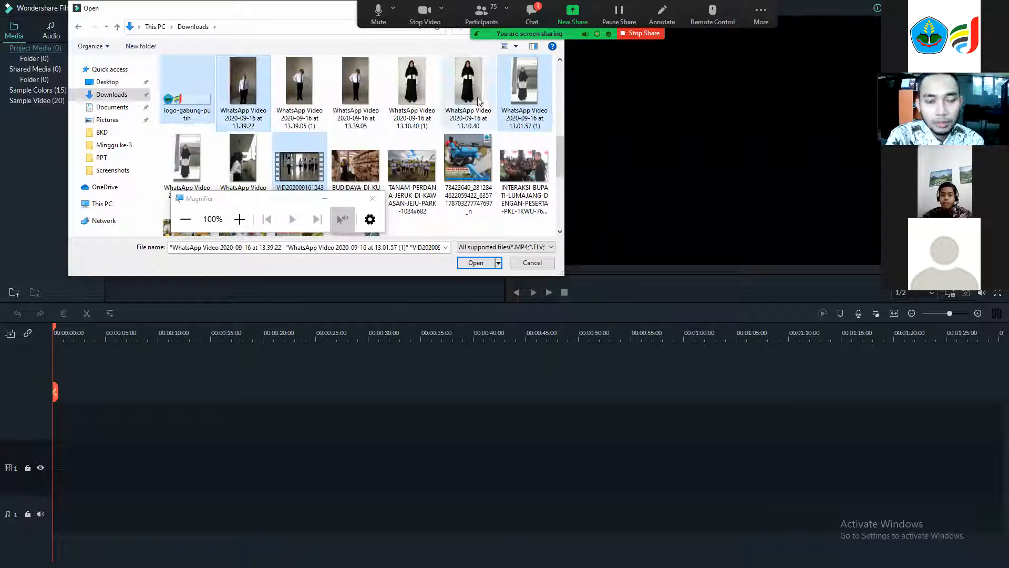
pyautogui.keyDown('ctrl'); pyautogui.click(357, 106); pyautogui.keyUp('ctrl')
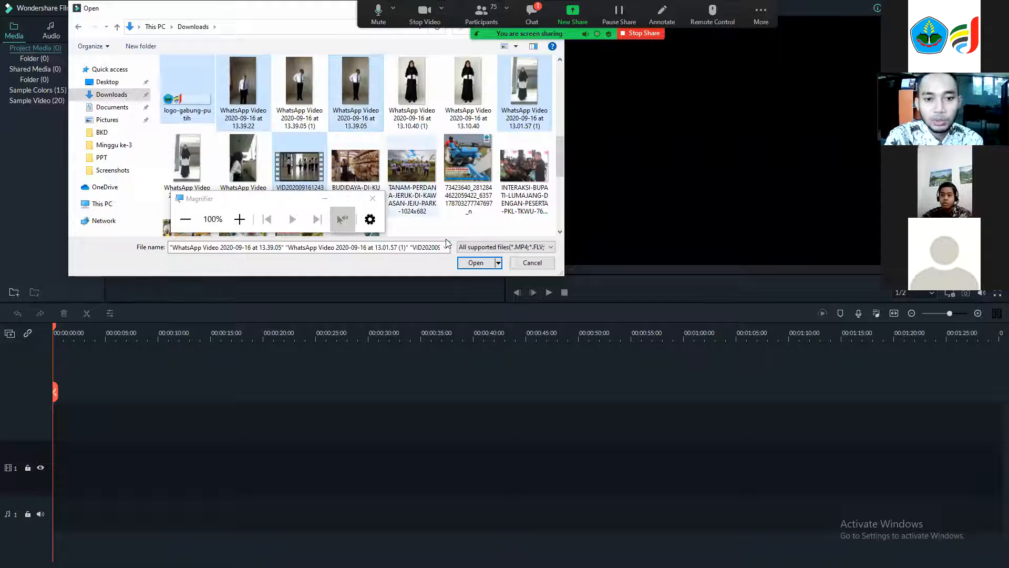
pyautogui.click(475, 262)
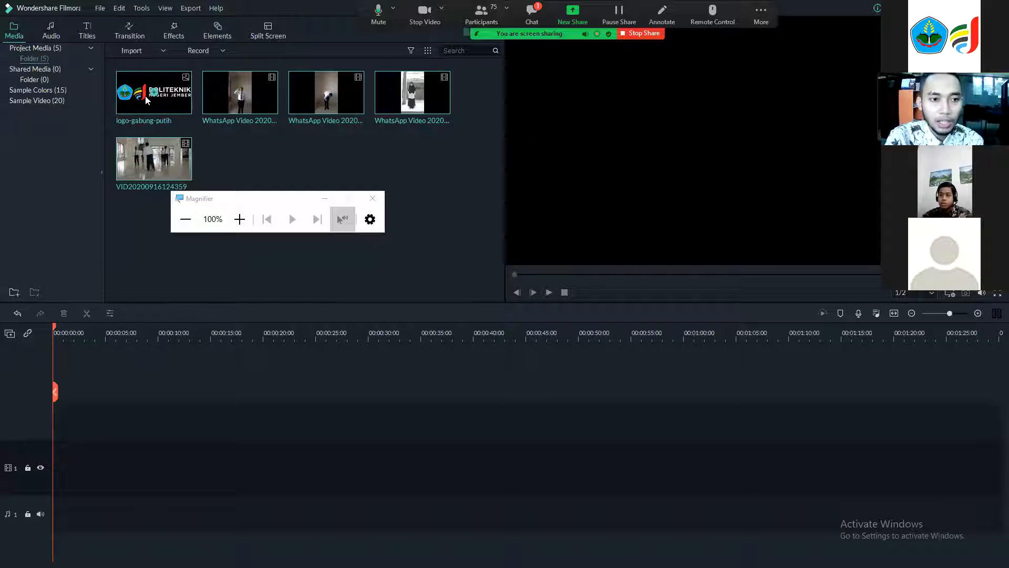
# Add all imported media to the timeline, keeping the 1920 x 1080 25fps project settings.
pyautogui.moveTo(127, 241); pyautogui.dragTo(132, 77)
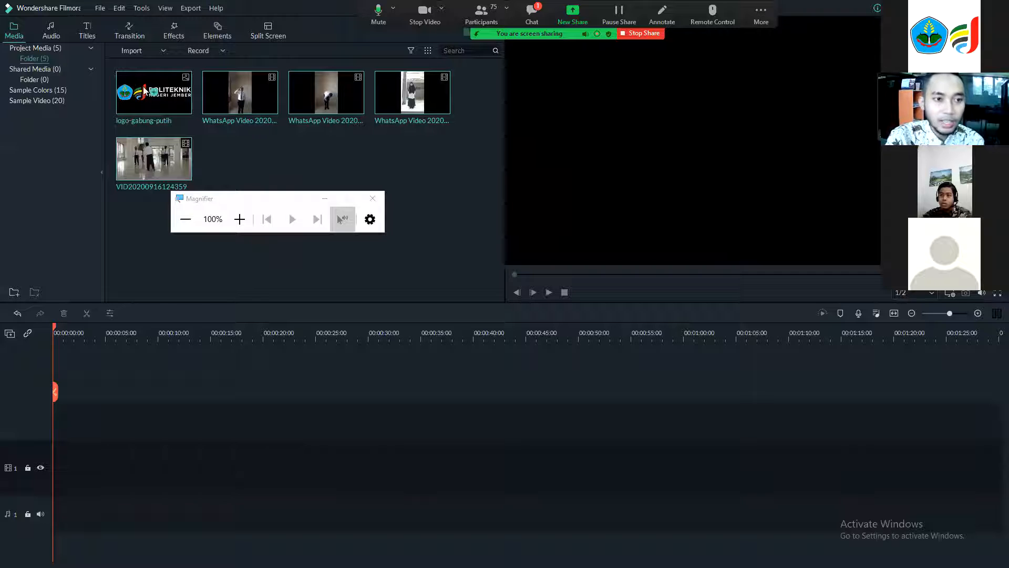
pyautogui.click(240, 219)
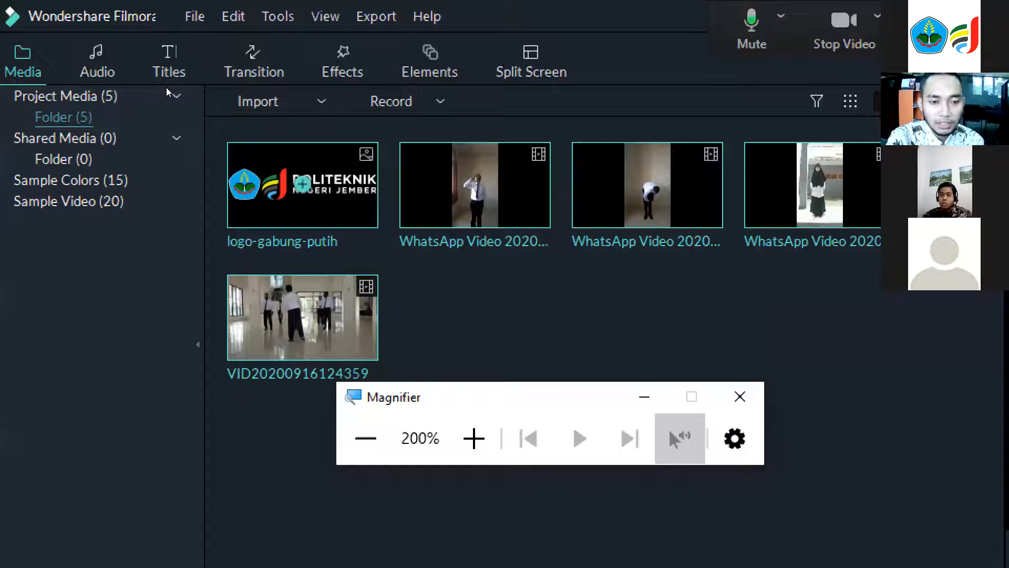
pyautogui.moveTo(150, 372); pyautogui.dragTo(20, 387)
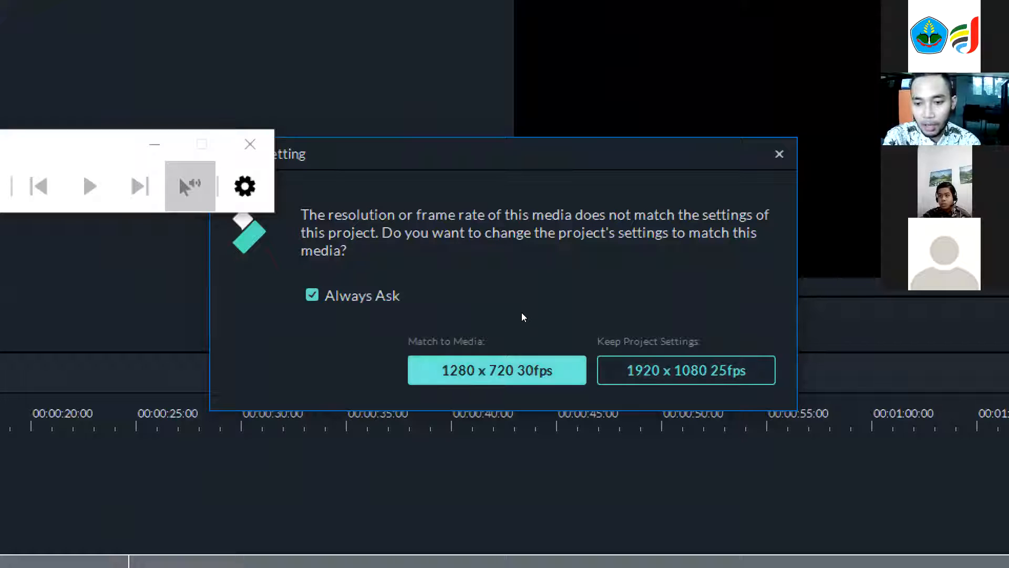
pyautogui.click(686, 370)
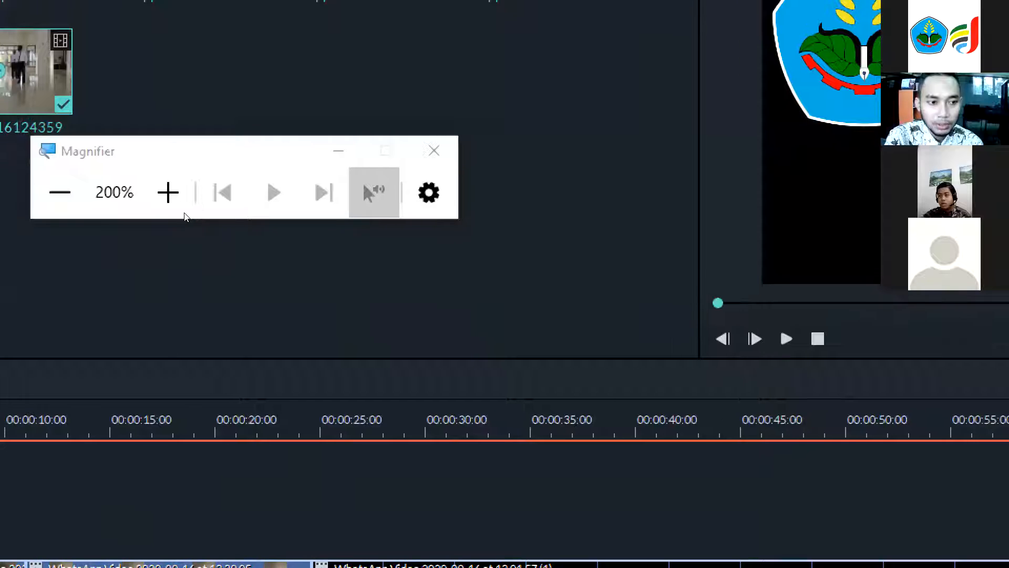
pyautogui.press('super+minus')
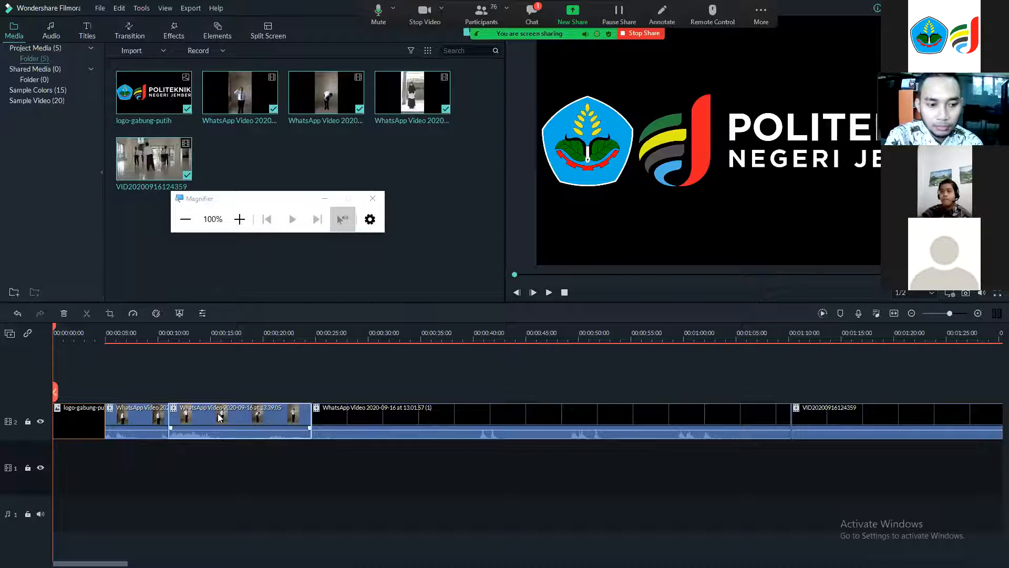
# Delete every clip from the timeline except the logo image.
pyautogui.click(150, 412)
pyautogui.press('Delete')
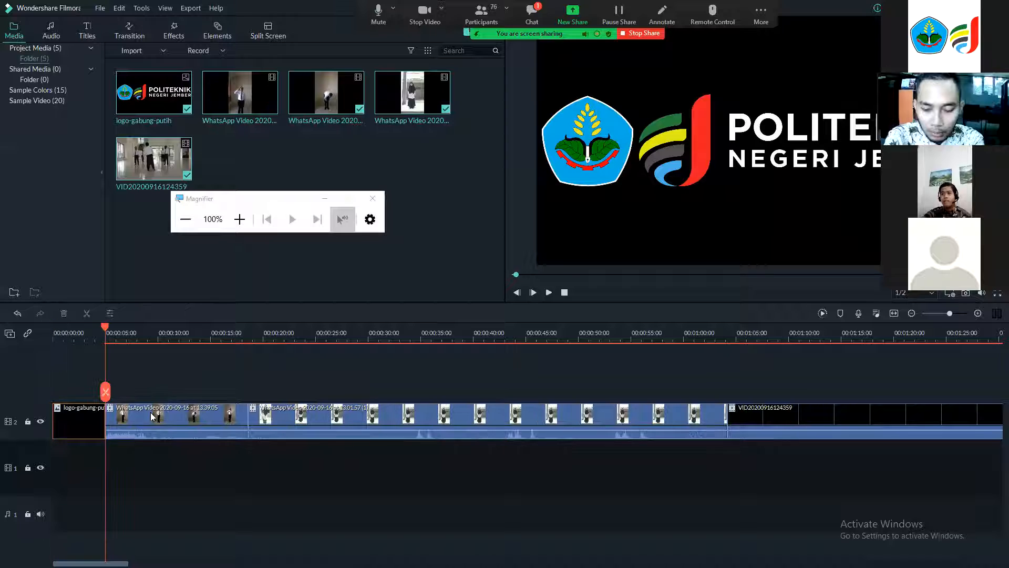
pyautogui.press('Delete')
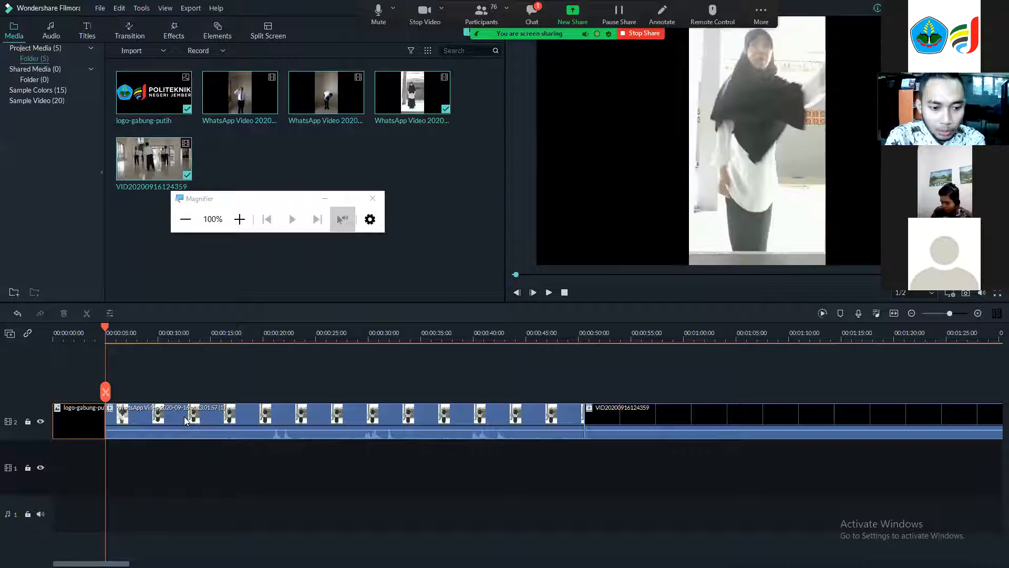
pyautogui.click(185, 420)
pyautogui.press('Delete')
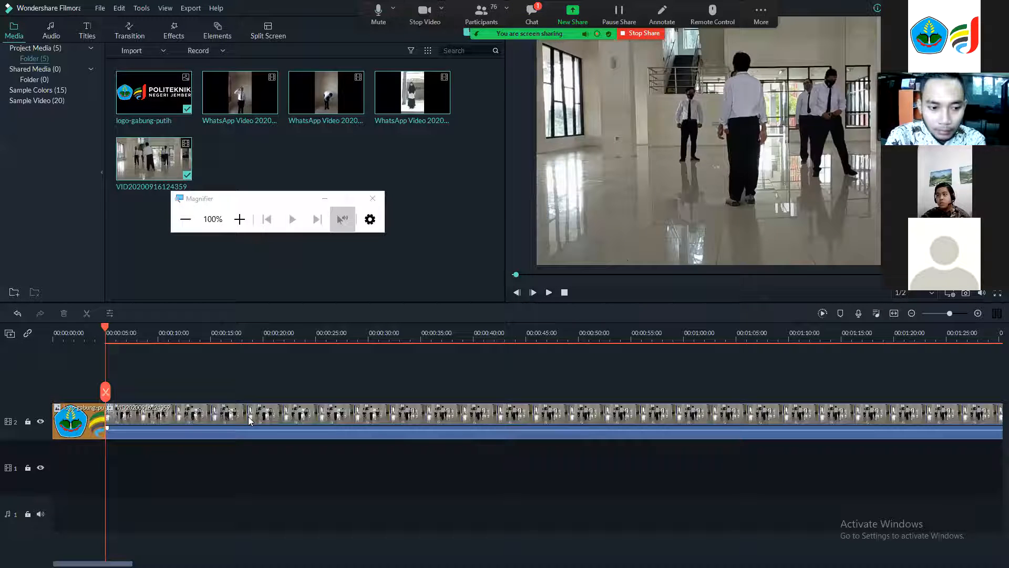
pyautogui.doubleClick(247, 416)
pyautogui.press('Delete')
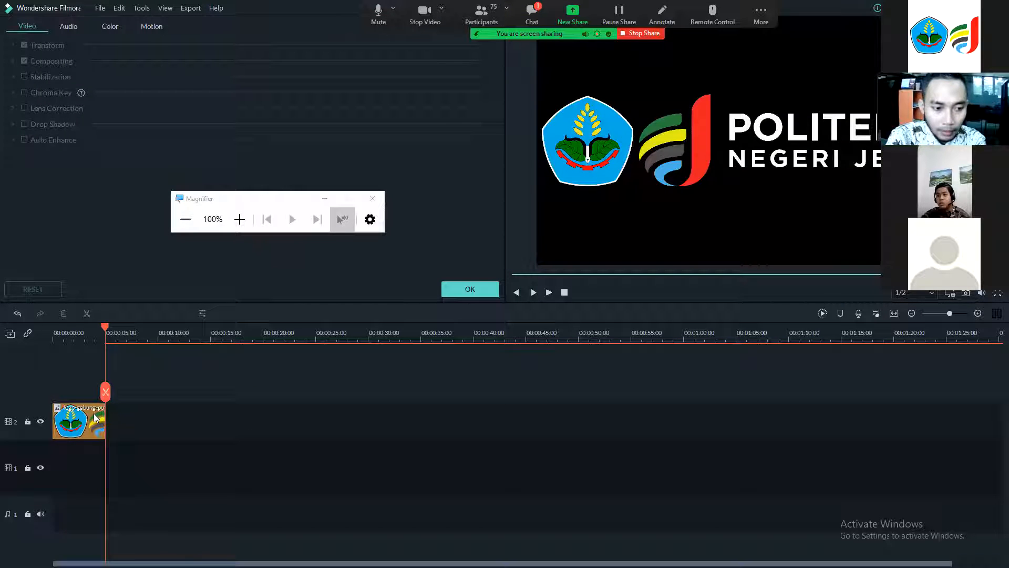
# Shrink the logo and move it into the preview's top-left corner.
pyautogui.click(93, 331)
pyautogui.click(53, 336)
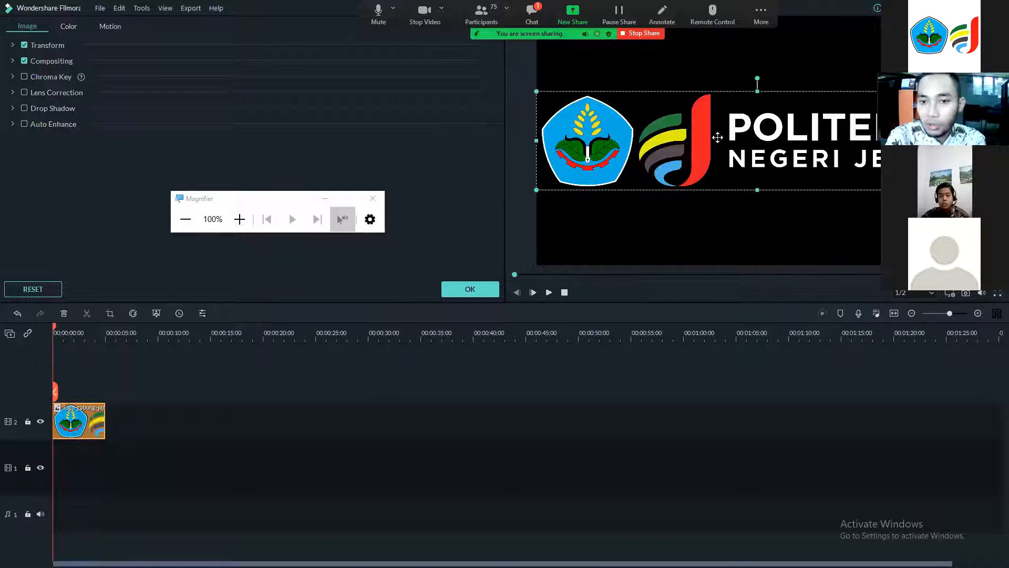
pyautogui.moveTo(536, 192); pyautogui.dragTo(686, 101)
pyautogui.moveTo(778, 116); pyautogui.dragTo(577, 51)
pyautogui.moveTo(765, 76); pyautogui.dragTo(685, 53)
pyautogui.moveTo(584, 48); pyautogui.dragTo(589, 57)
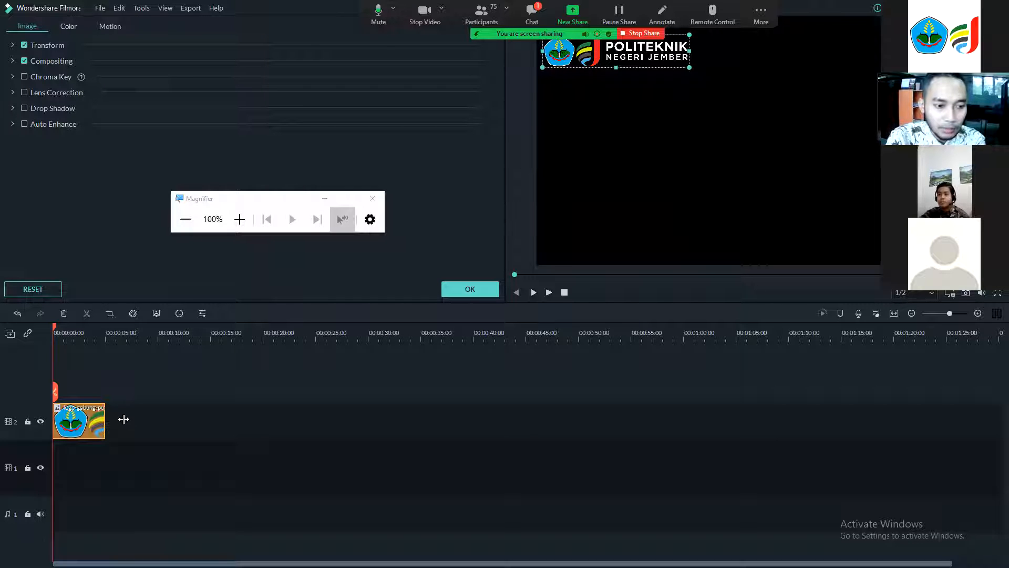
# Extend the logo clip's duration to span the full visible timeline.
pyautogui.moveTo(435, 430); pyautogui.dragTo(991, 421)
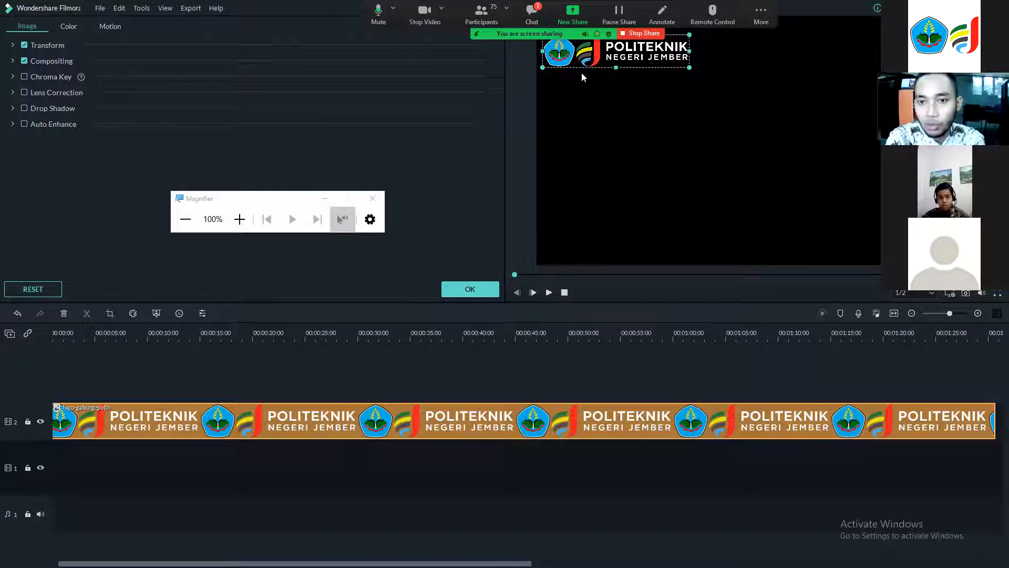
pyautogui.moveTo(581, 72); pyautogui.dragTo(577, 73)
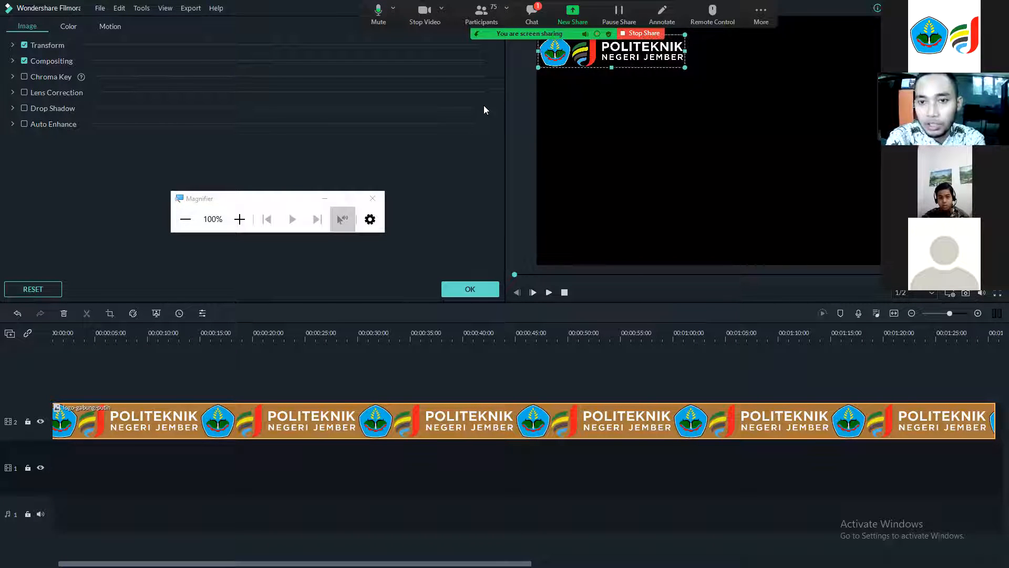
pyautogui.click(299, 445)
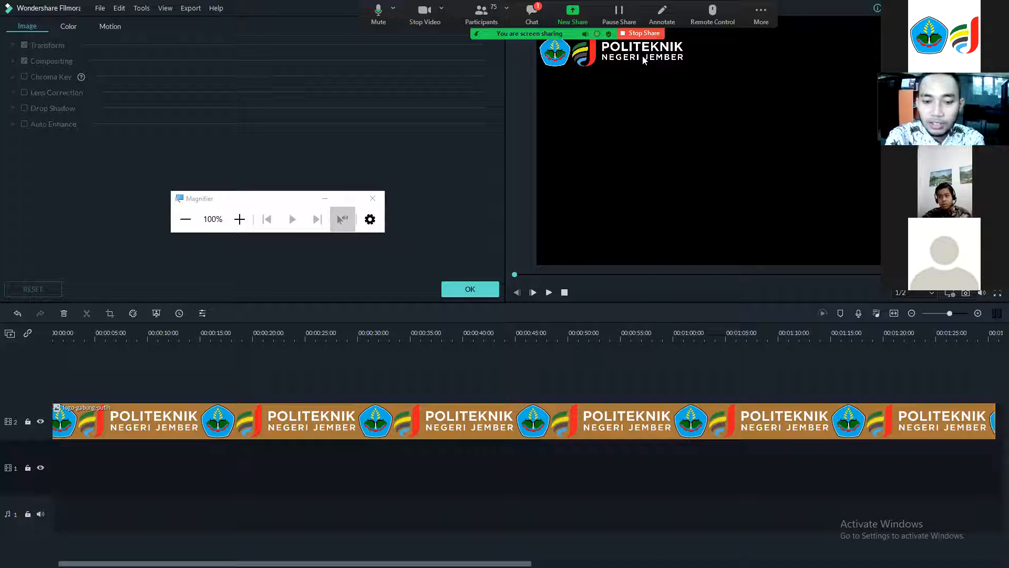
# Fine-tune the logo's position in the preview and confirm the clip edits.
pyautogui.moveTo(641, 51); pyautogui.dragTo(641, 49)
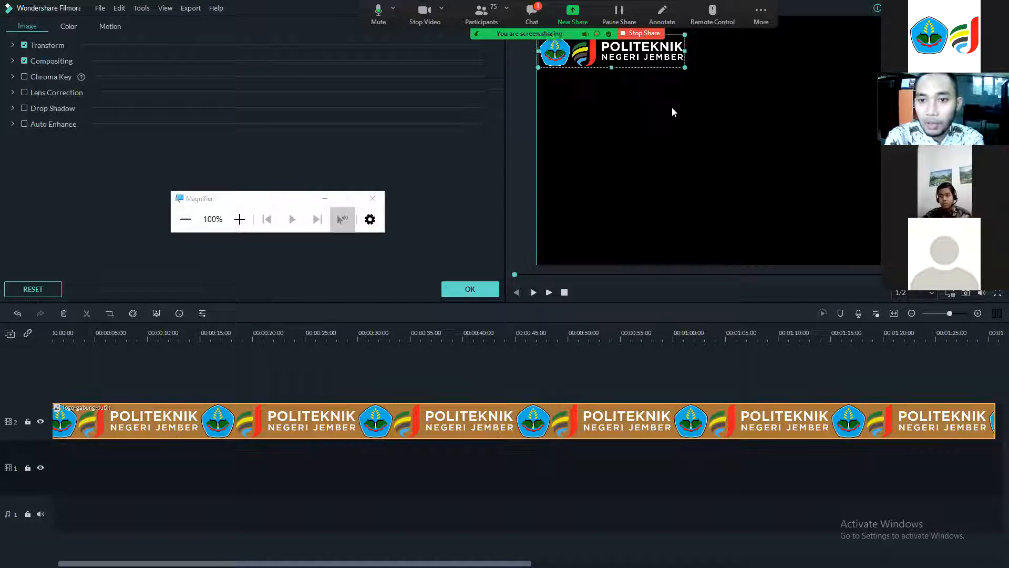
pyautogui.click(453, 380)
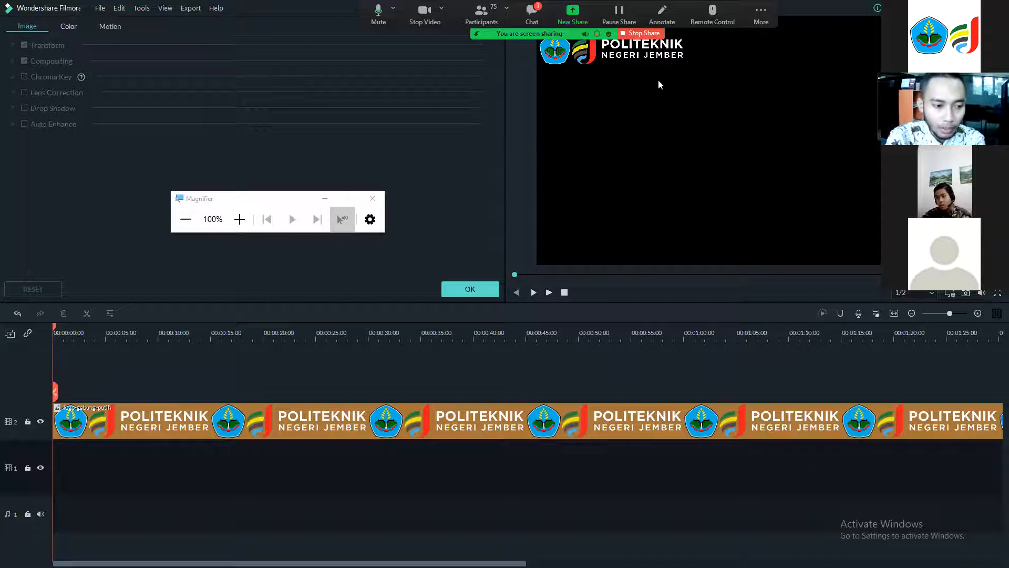
pyautogui.click(68, 27)
pyautogui.click(486, 289)
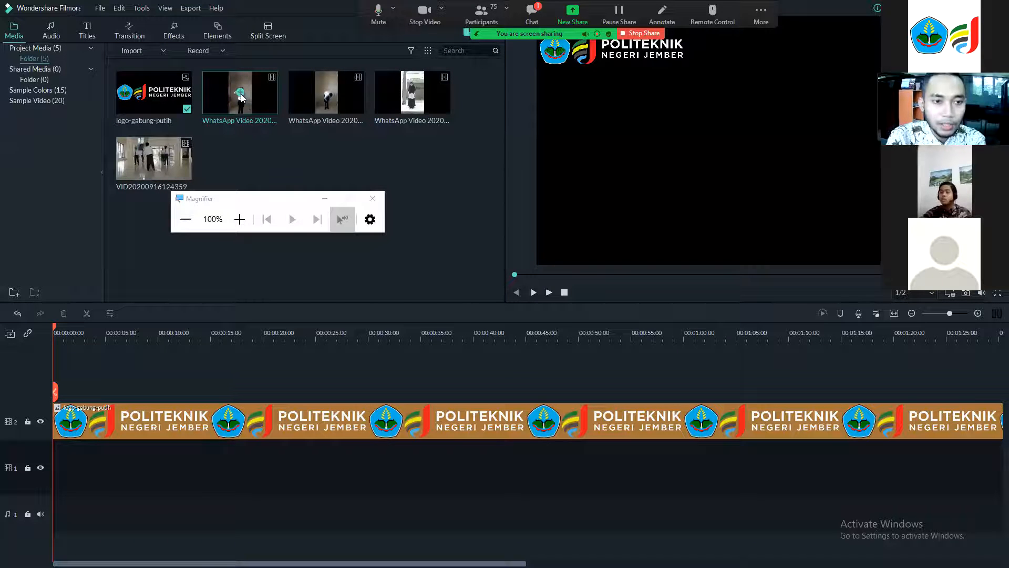
# Place the first WhatsApp video on the lower track at the start, keeping the 1920 x 1080 25fps settings.
pyautogui.moveTo(258, 88); pyautogui.dragTo(58, 495)
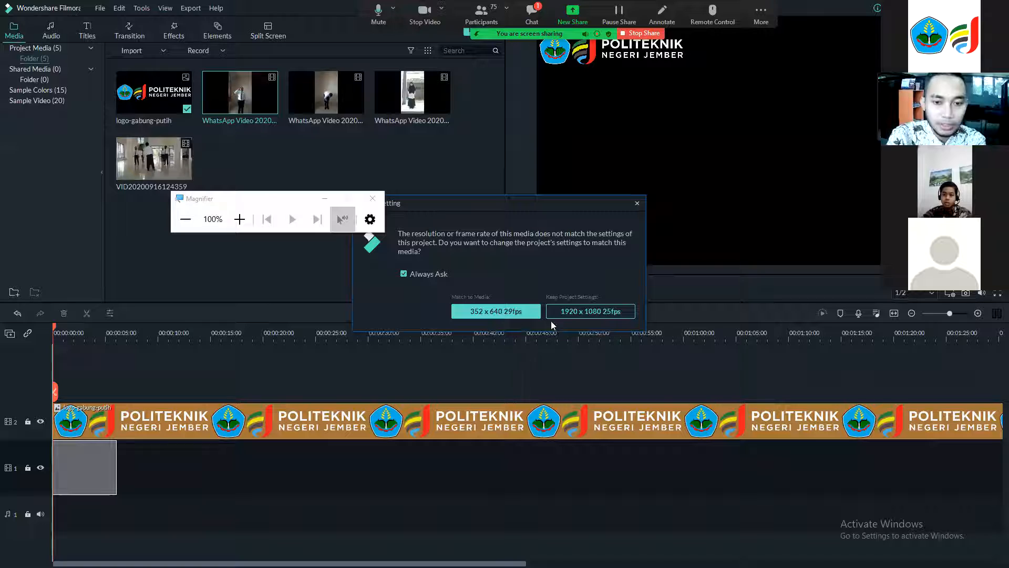
pyautogui.click(570, 311)
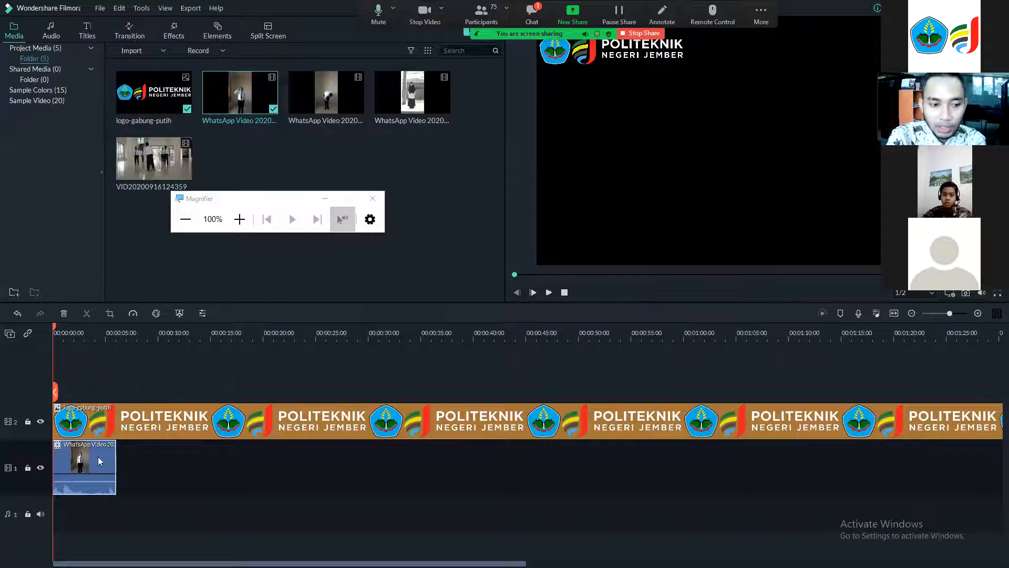
pyautogui.click(113, 472)
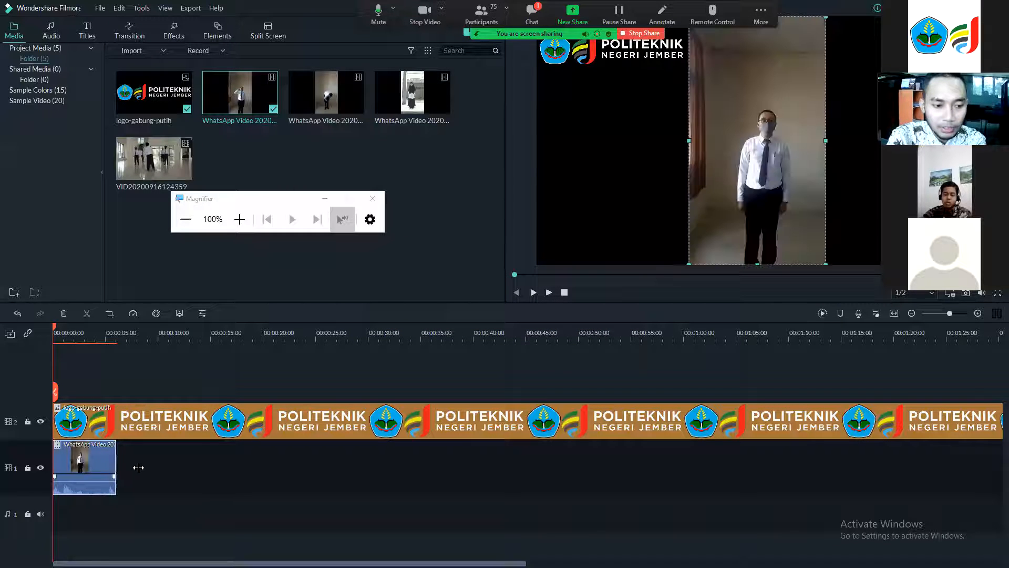
pyautogui.click(207, 471)
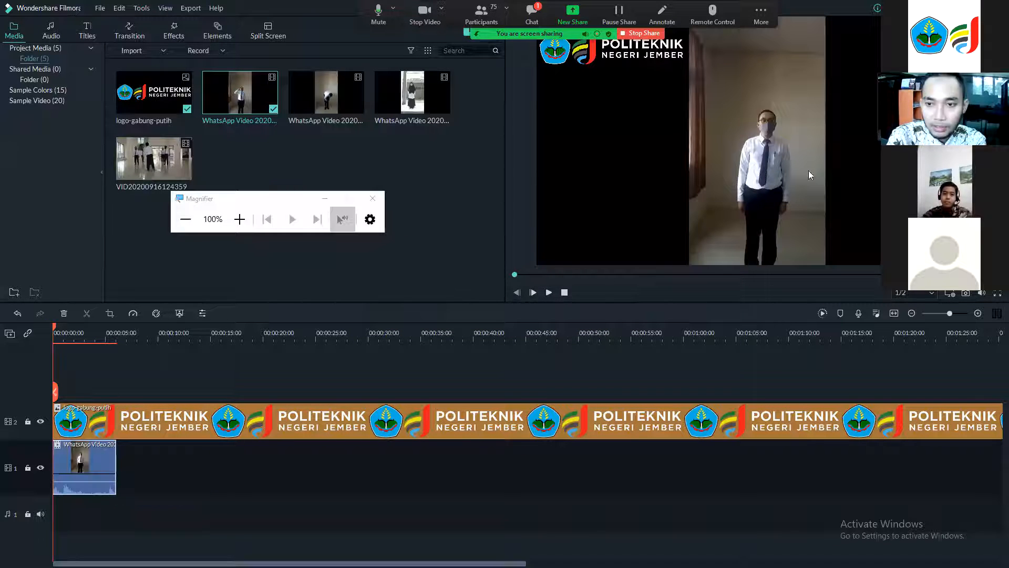
# Play back the timeline in the preview to review the logo over the first WhatsApp video.
pyautogui.click(548, 293)
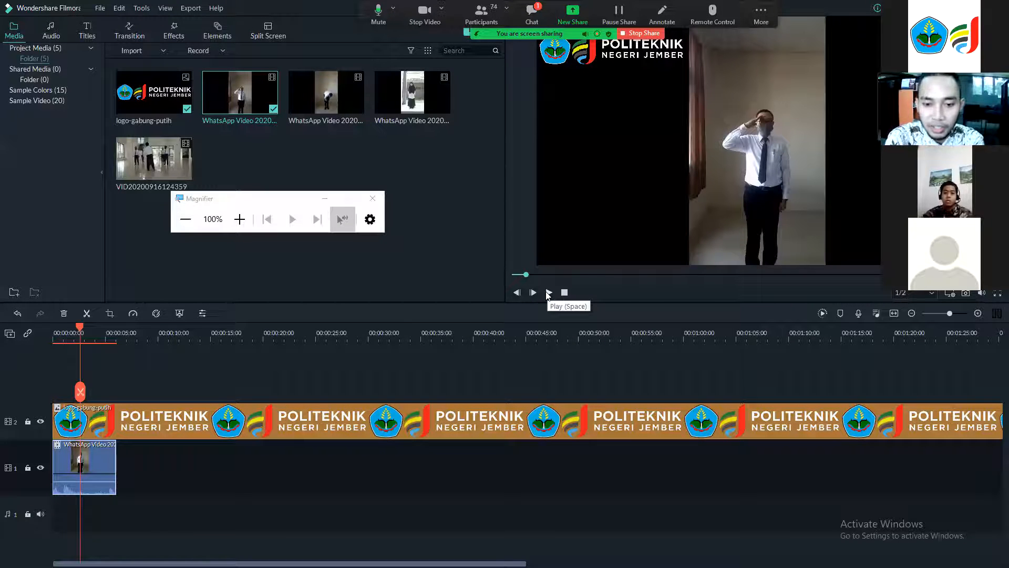
pyautogui.click(547, 296)
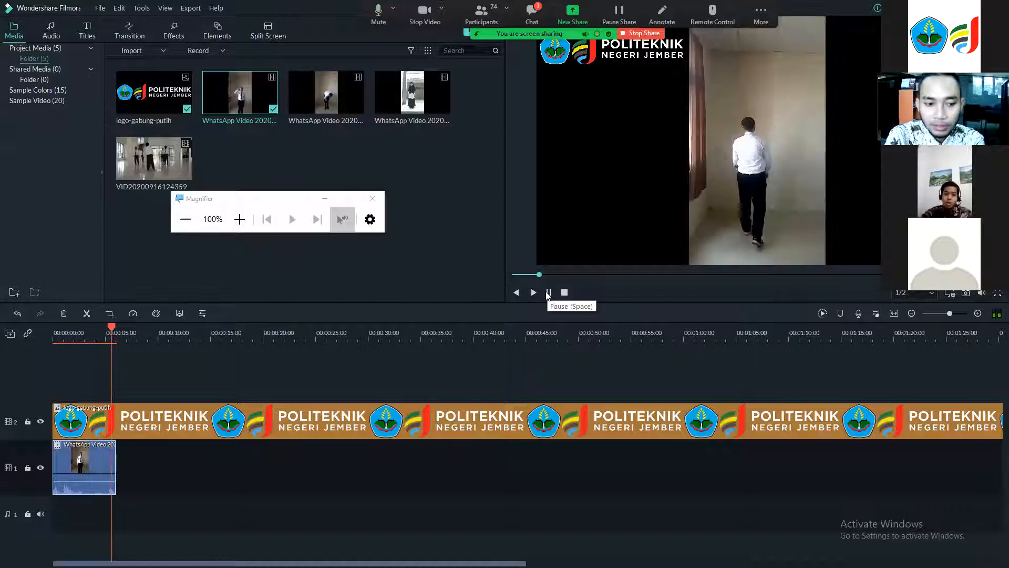
pyautogui.click(547, 292)
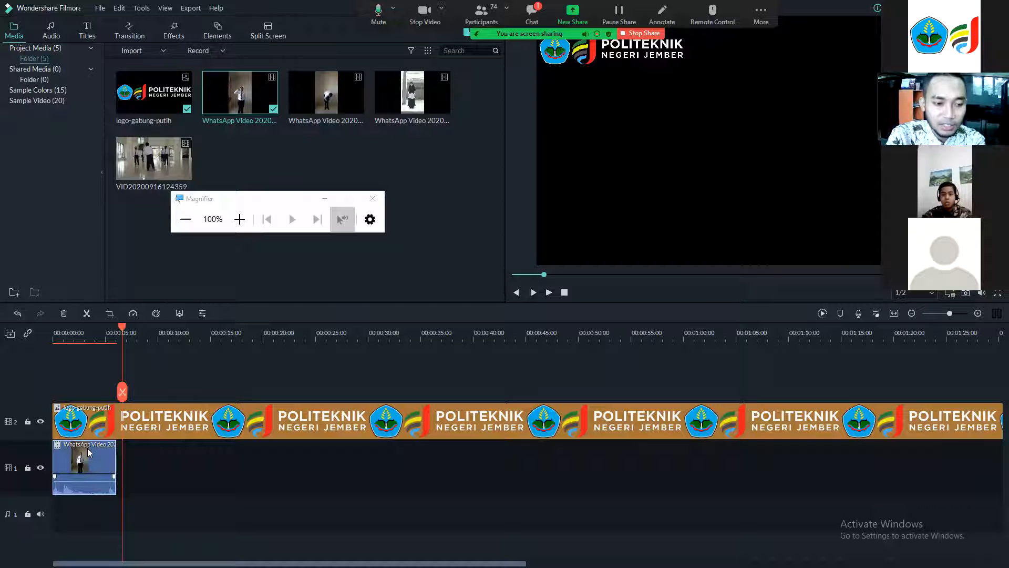
pyautogui.moveTo(120, 326); pyautogui.dragTo(82, 377)
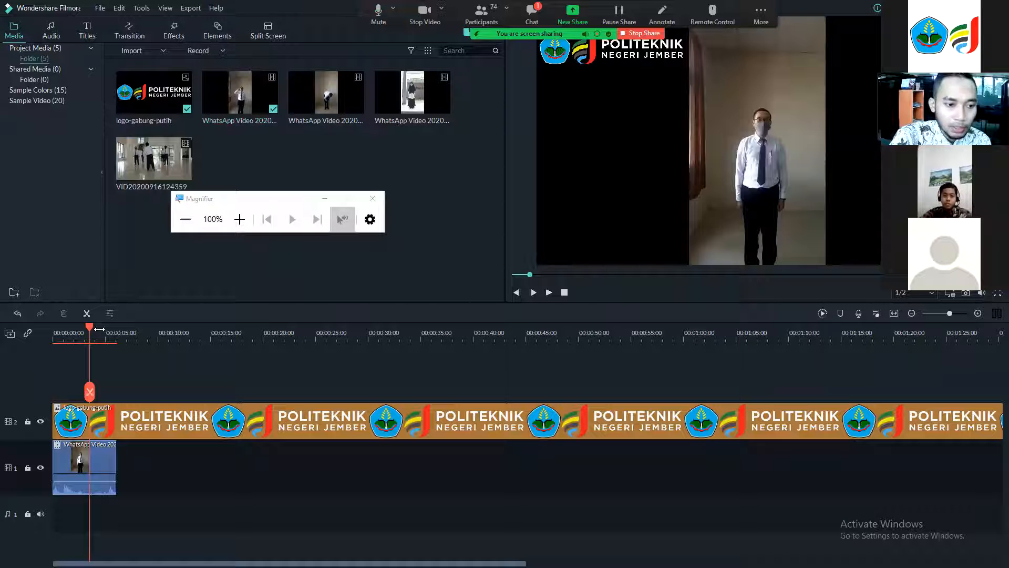
pyautogui.moveTo(56, 333); pyautogui.dragTo(51, 335)
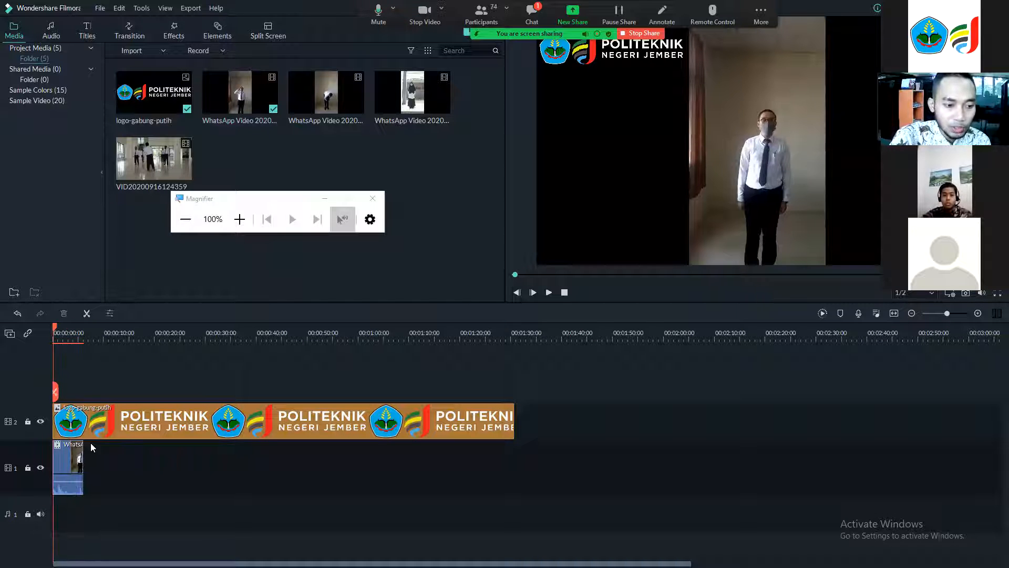
pyautogui.click(81, 461)
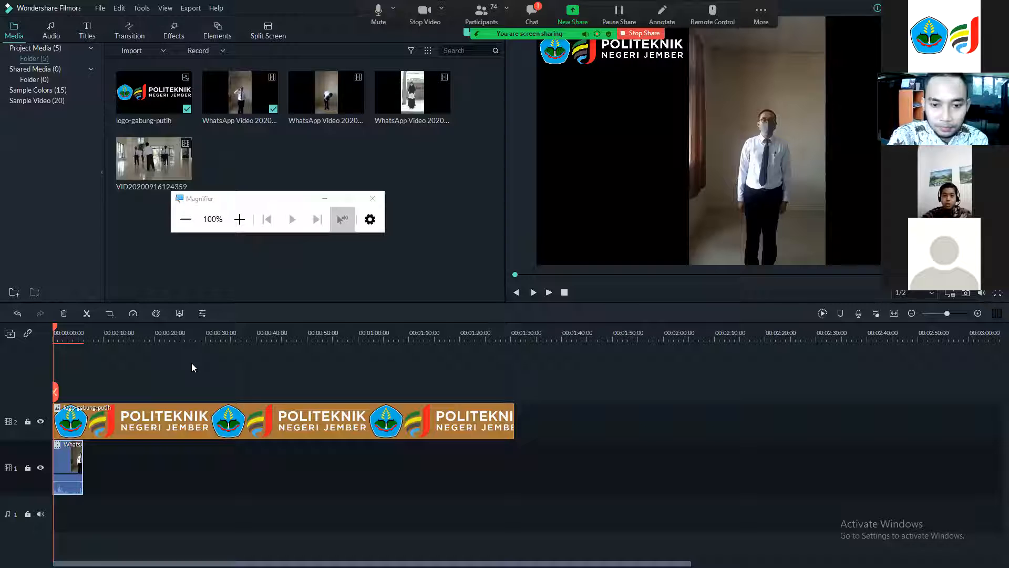
pyautogui.scroll(2, 191, 362)
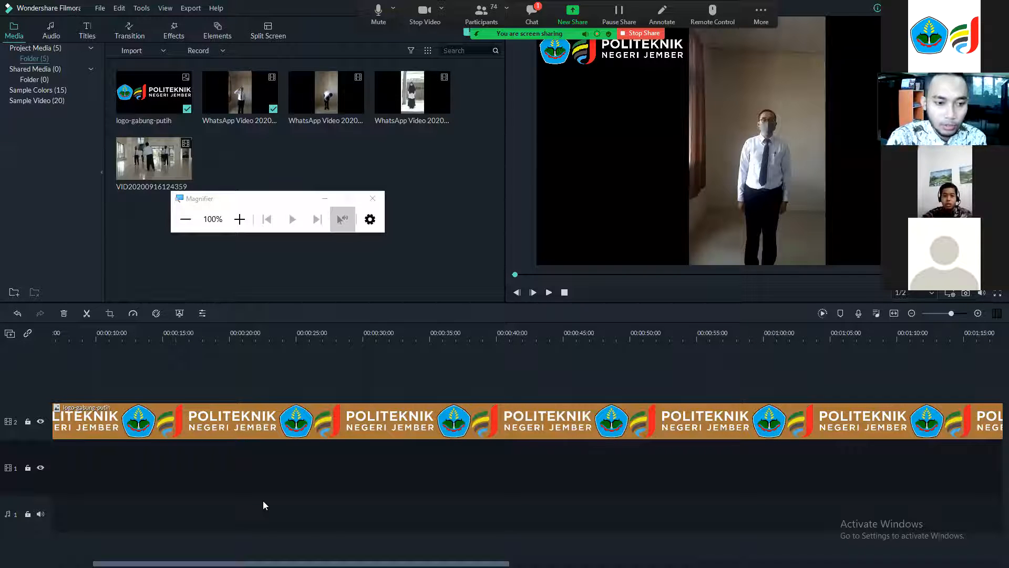
pyautogui.hscroll(-3, 84, 437)
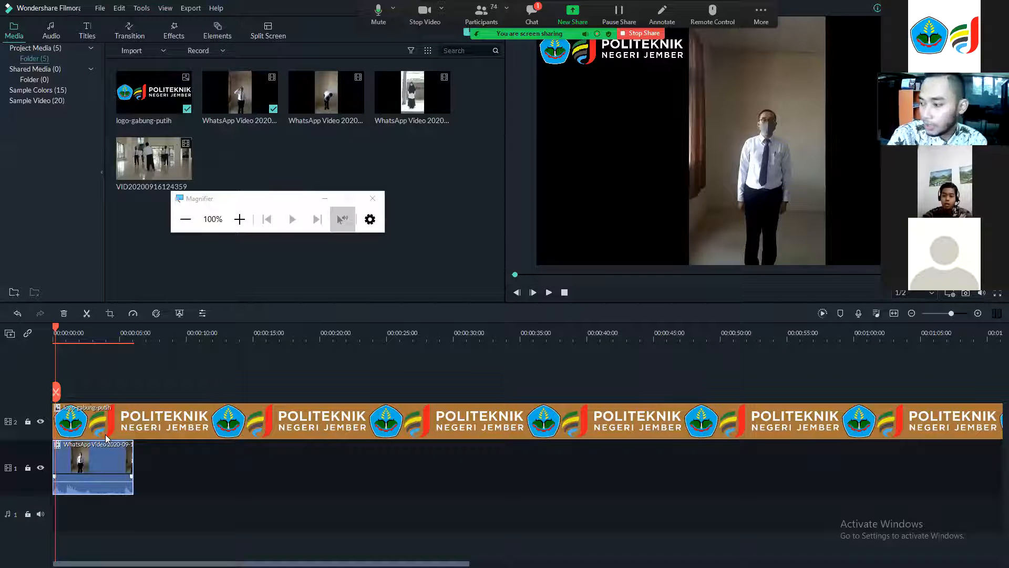
pyautogui.click(548, 293)
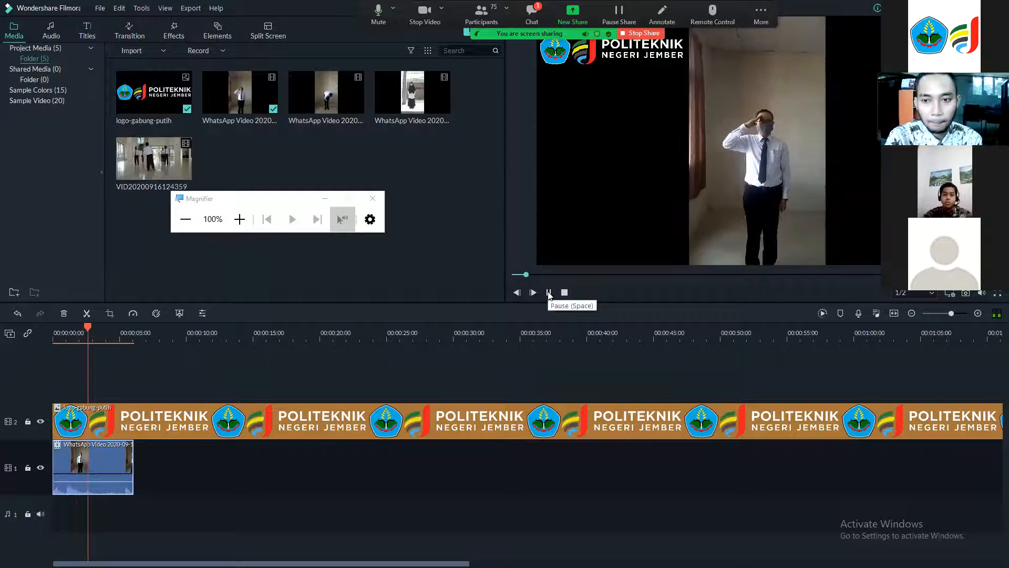
pyautogui.click(548, 293)
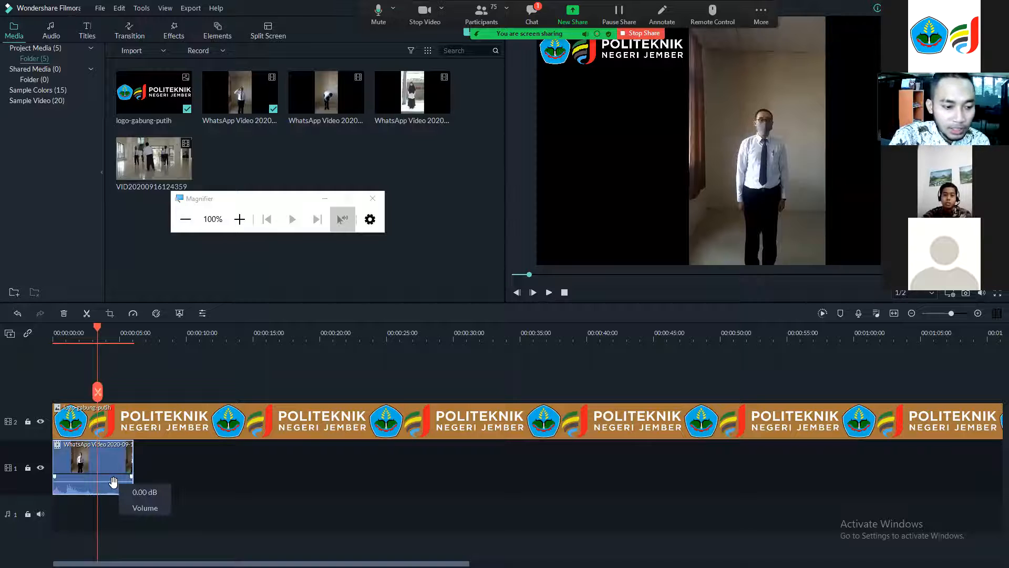
# Mute the WhatsApp video clip's audio by lowering its volume line to the minimum.
pyautogui.click(239, 226)
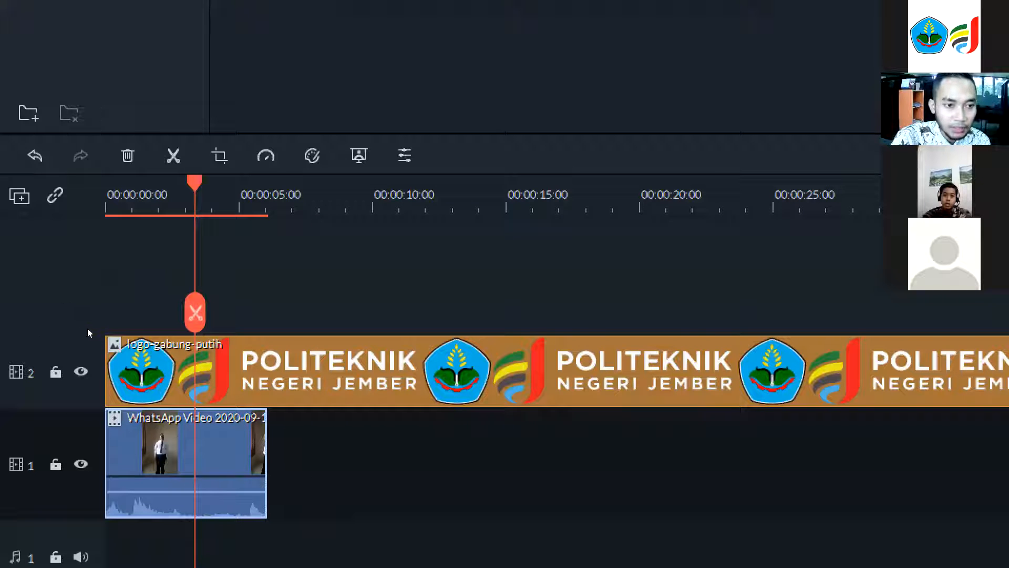
pyautogui.press('Home')
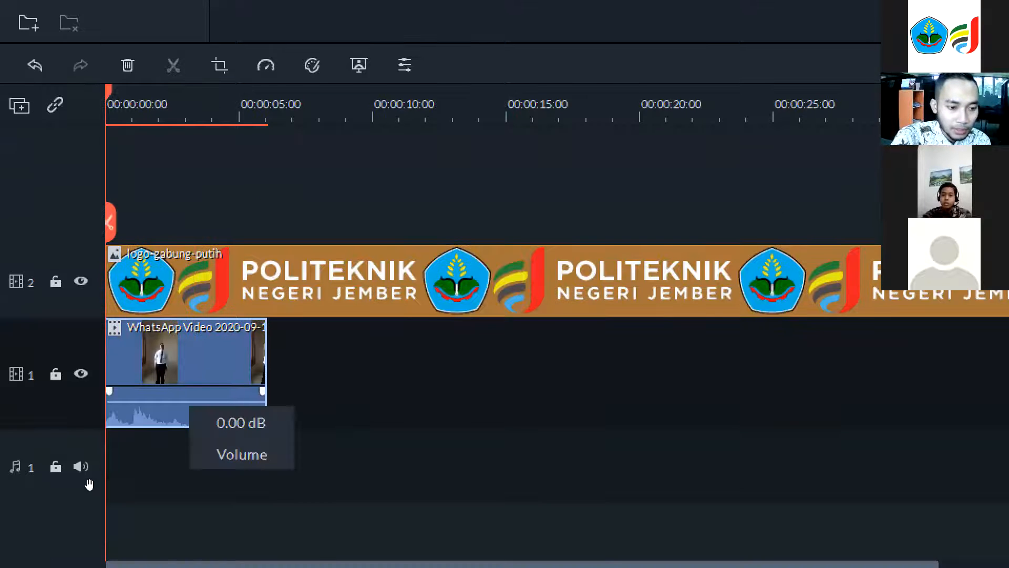
pyautogui.moveTo(175, 492); pyautogui.dragTo(175, 512)
pyautogui.moveTo(87, 495); pyautogui.dragTo(118, 493)
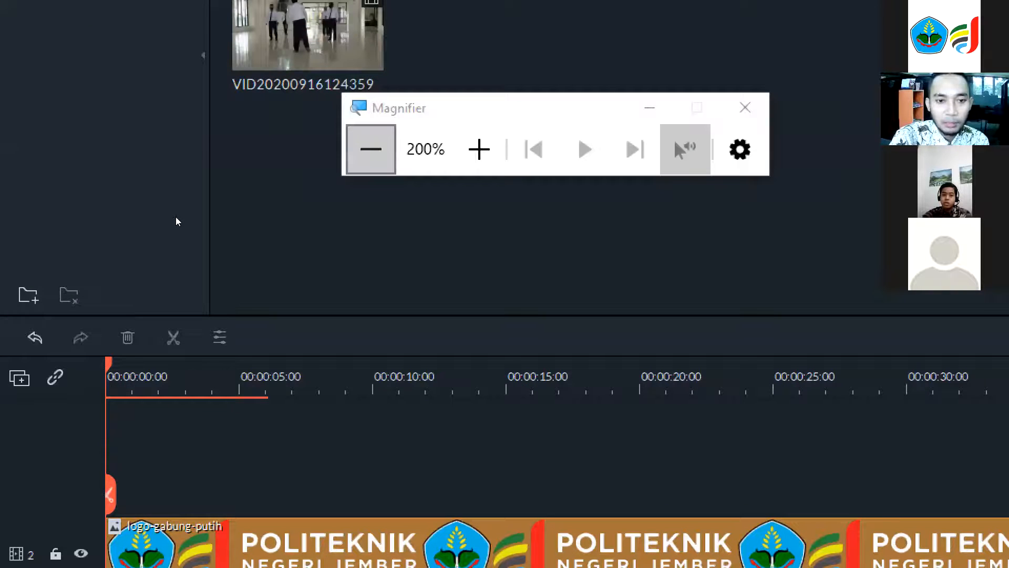
pyautogui.click(182, 218)
pyautogui.click(182, 217)
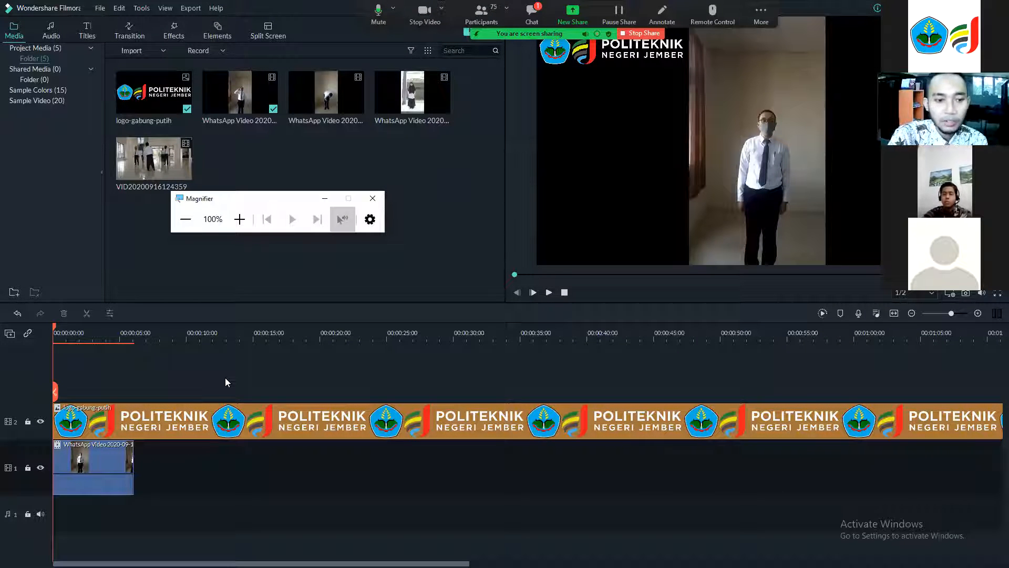
# Move the WhatsApp video clip right on the lower track, leaving a gap of about 2 seconds at the start.
pyautogui.click(550, 293)
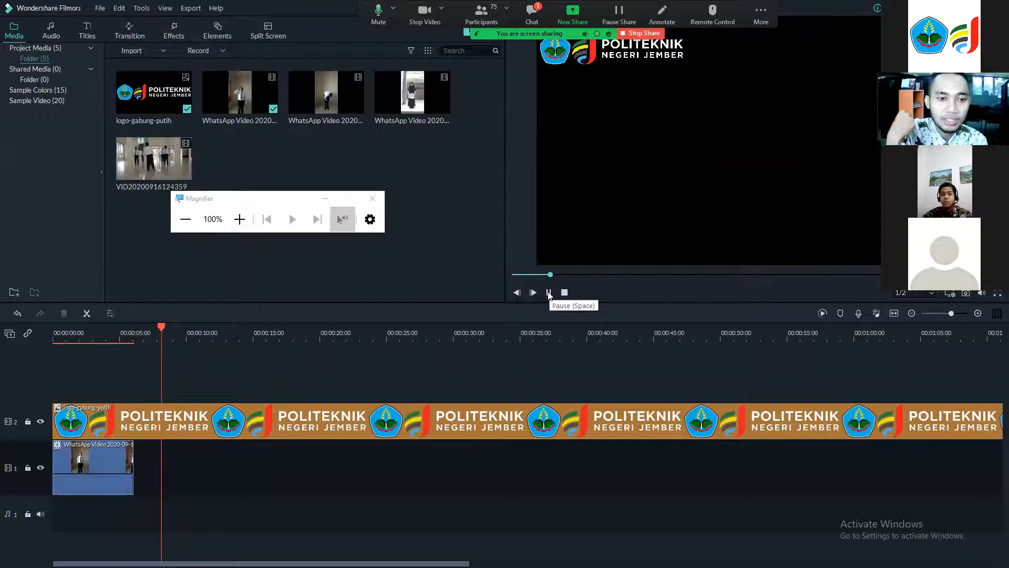
pyautogui.click(548, 292)
pyautogui.moveTo(174, 329); pyautogui.dragTo(47, 345)
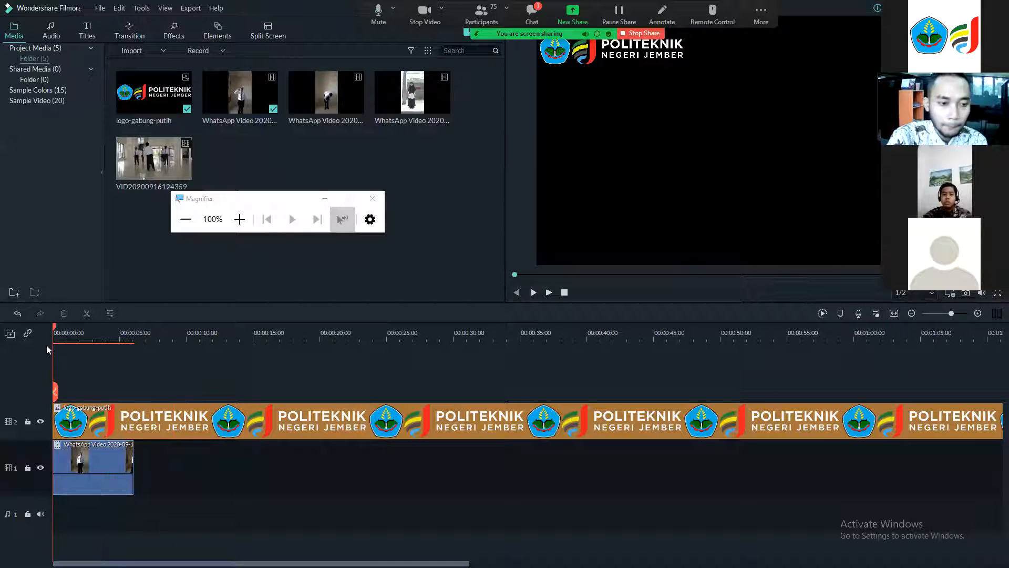
pyautogui.click(105, 461)
pyautogui.moveTo(142, 456); pyautogui.dragTo(158, 456)
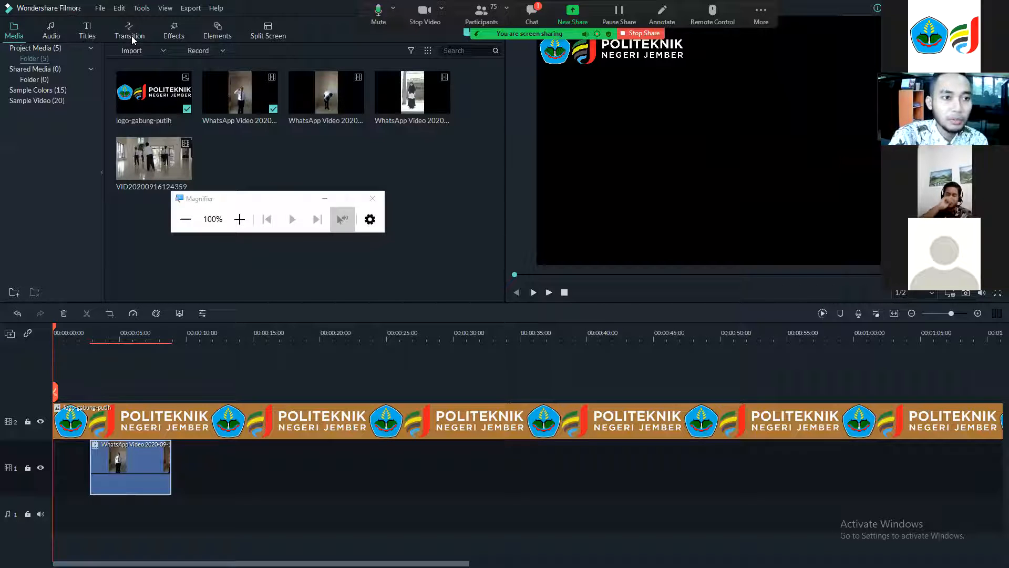
# Open the Effects library and browse the Filters, Overlays, View Finder, Utility and LUT categories.
pyautogui.click(178, 31)
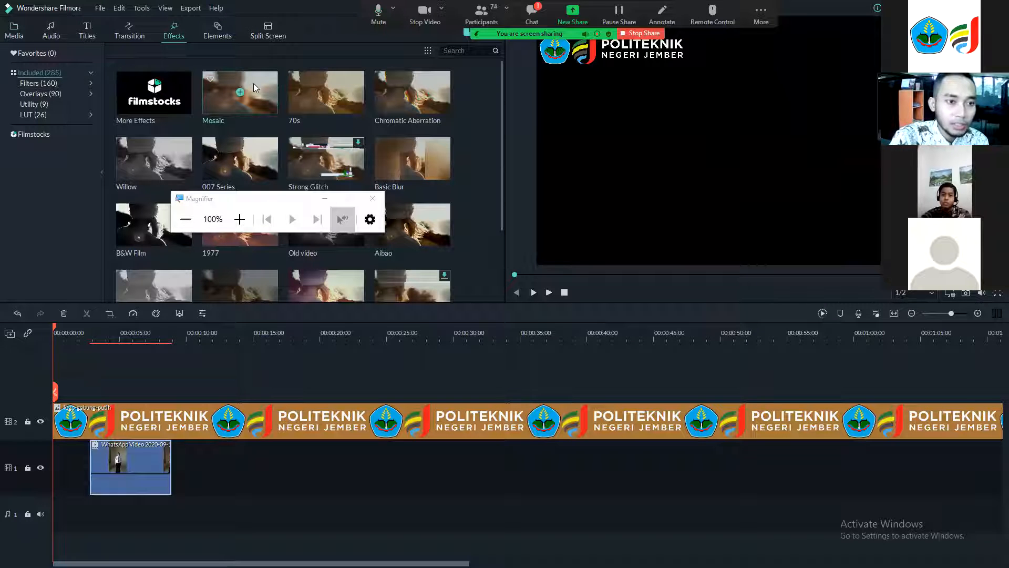
pyautogui.scroll(-15, 300, 140)
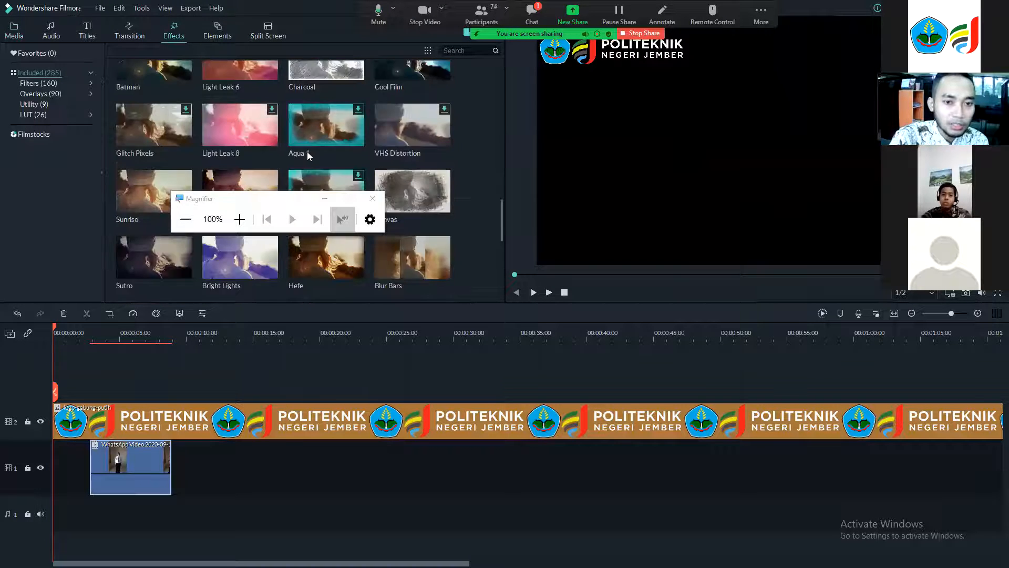
pyautogui.scroll(15, 307, 151)
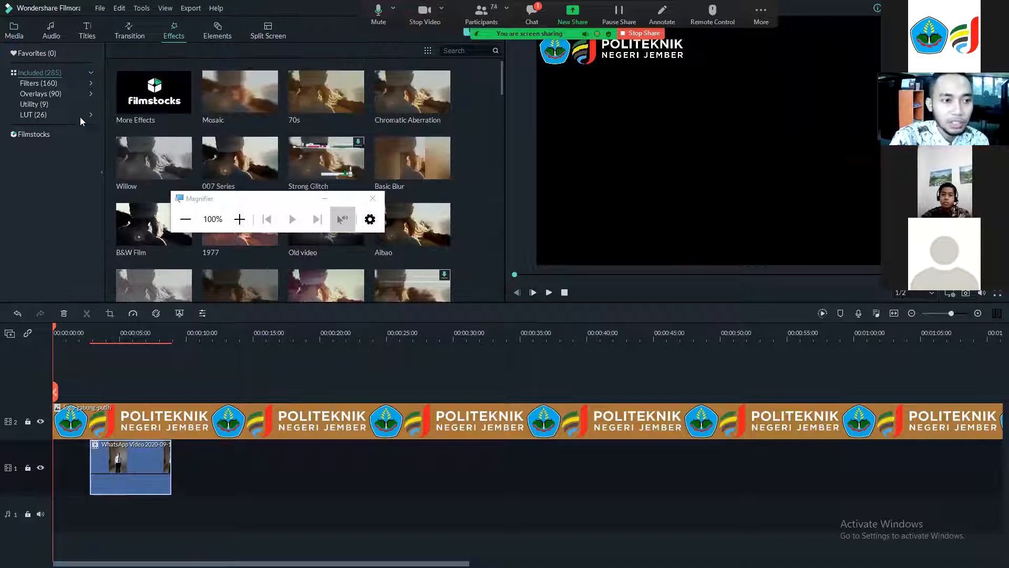
pyautogui.click(31, 92)
pyautogui.click(34, 75)
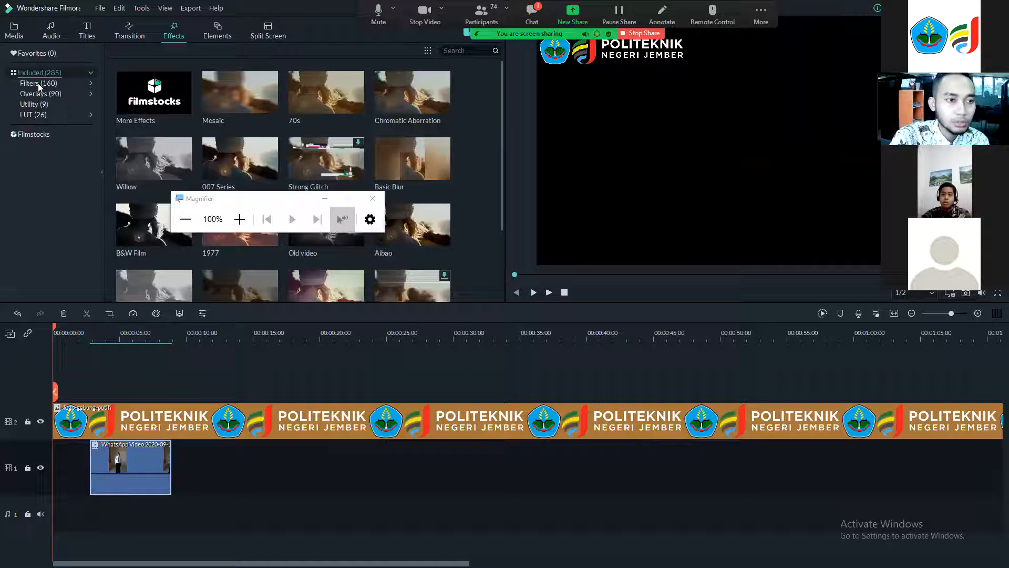
pyautogui.click(37, 113)
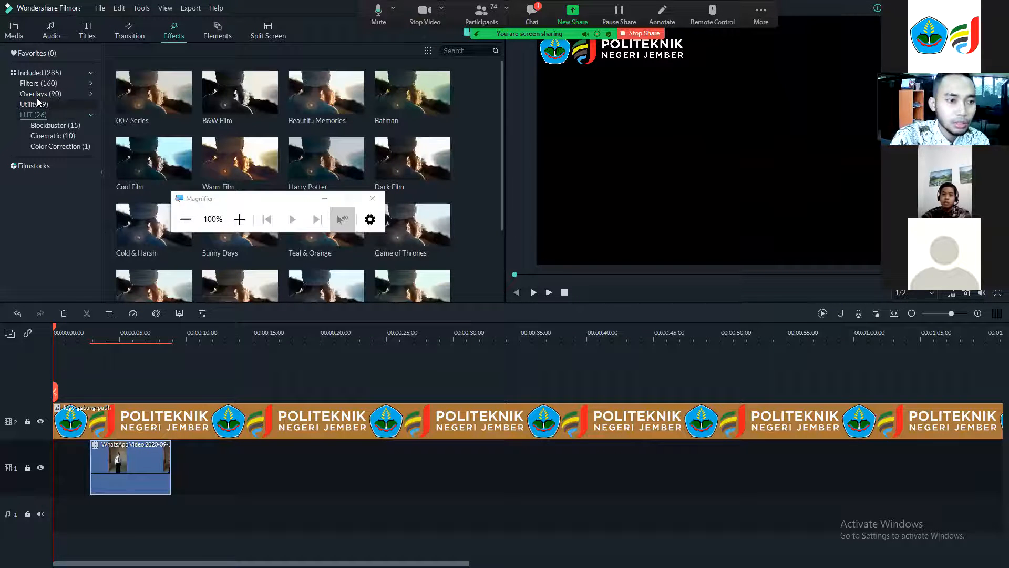
pyautogui.click(38, 103)
pyautogui.click(39, 86)
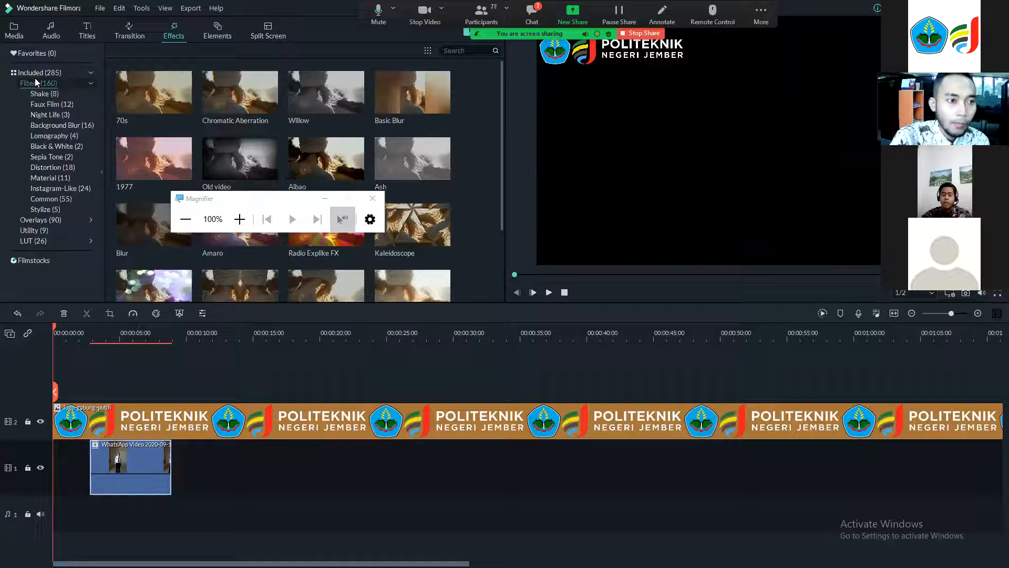
pyautogui.click(35, 80)
pyautogui.click(35, 93)
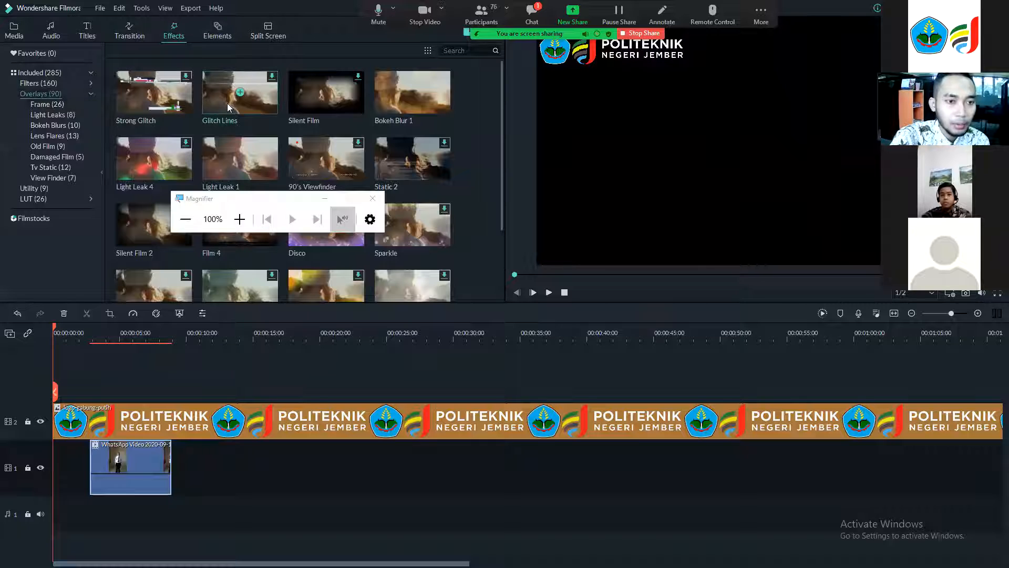
pyautogui.click(239, 95)
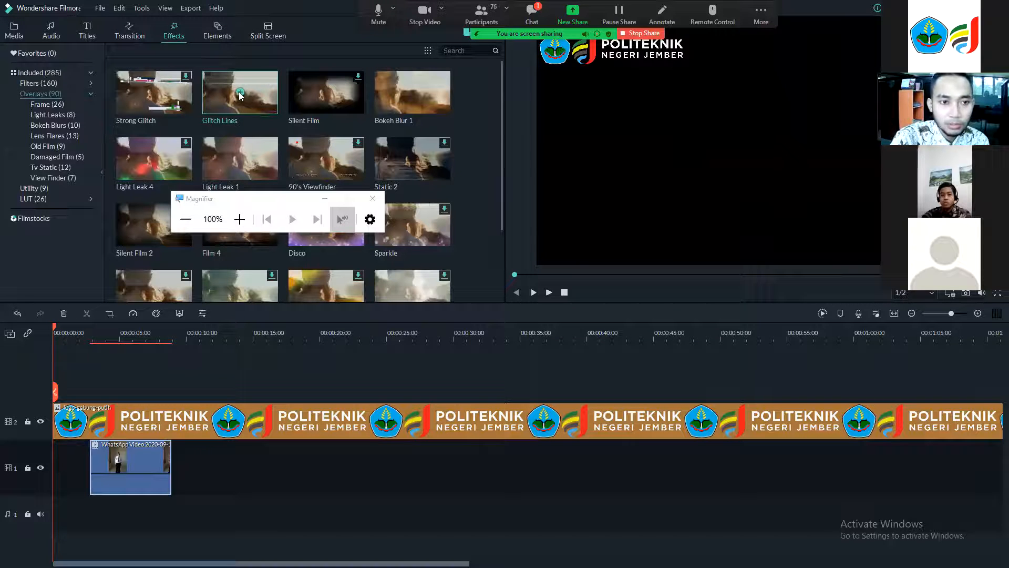
pyautogui.scroll(-5, 239, 177)
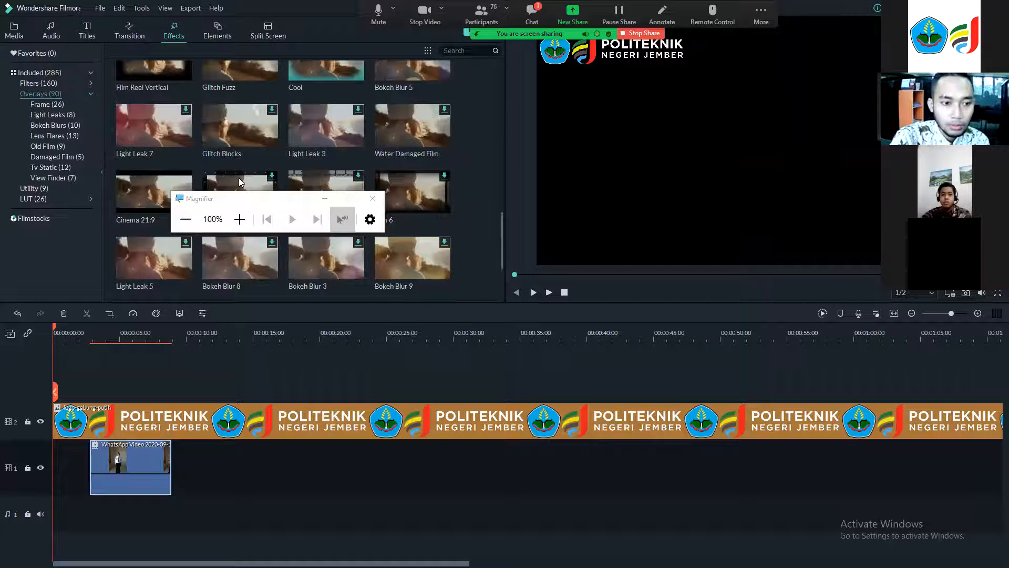
pyautogui.scroll(-5, 238, 177)
pyautogui.scroll(10, 238, 177)
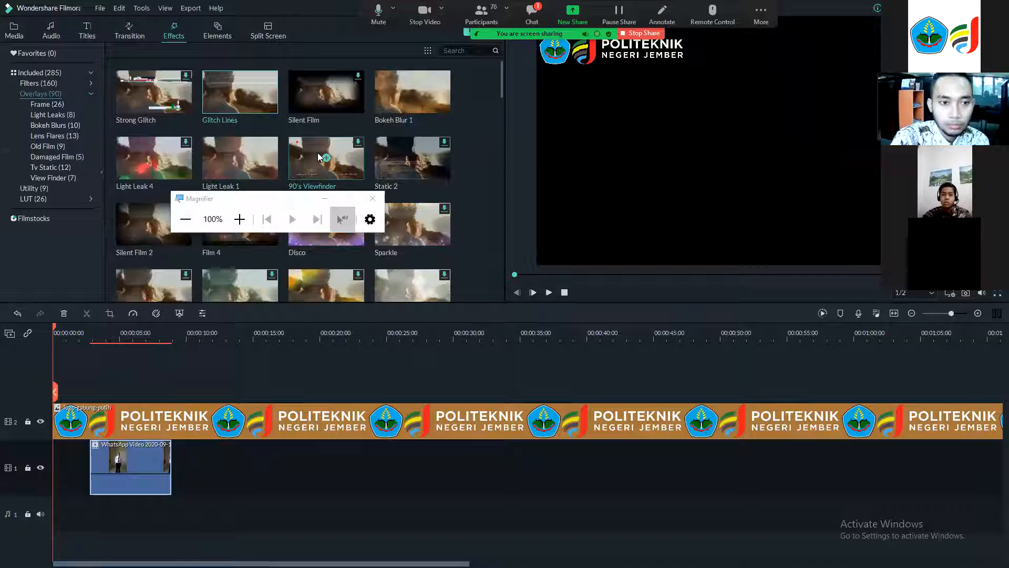
pyautogui.click(60, 178)
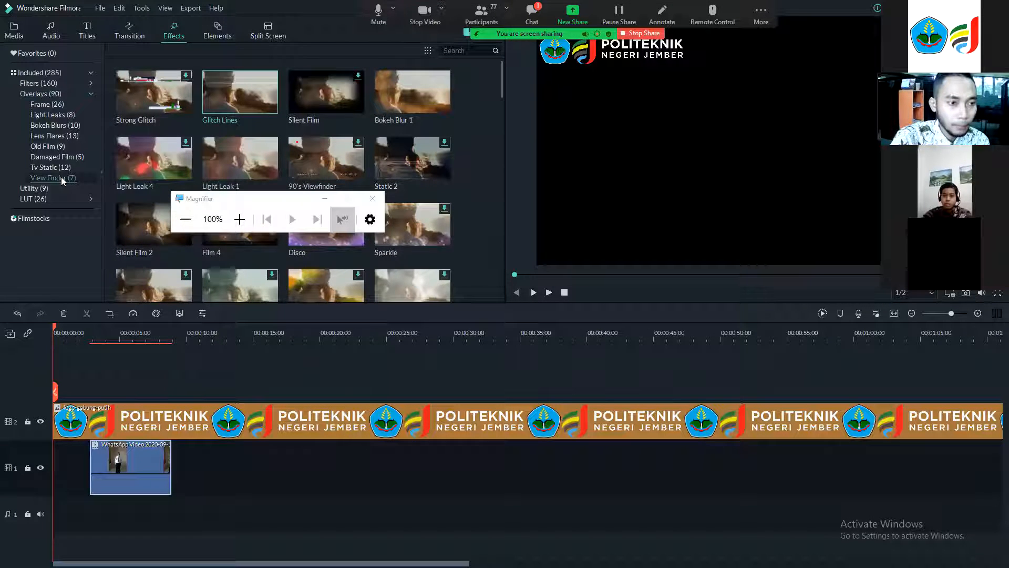
pyautogui.click(44, 86)
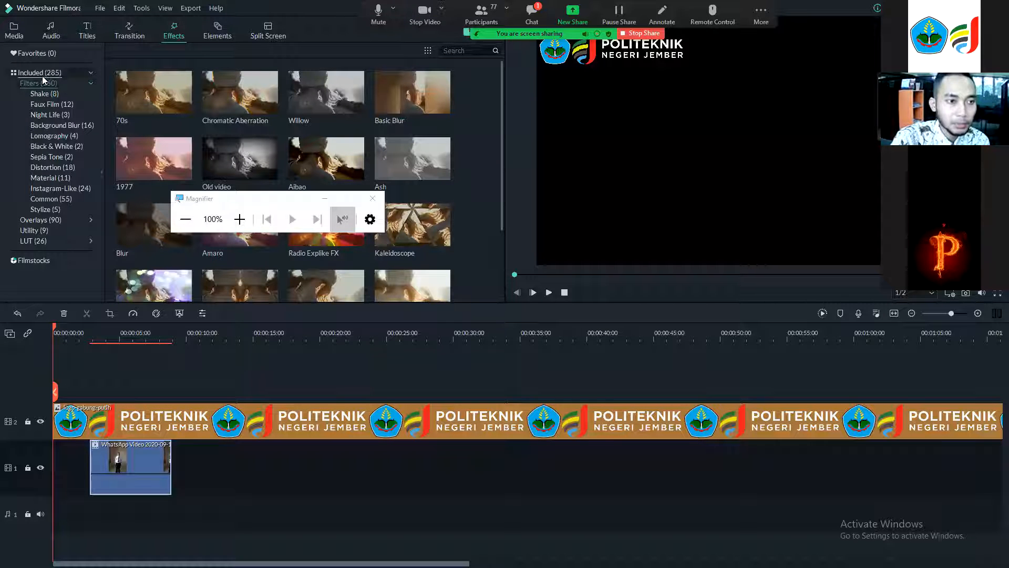
pyautogui.click(42, 73)
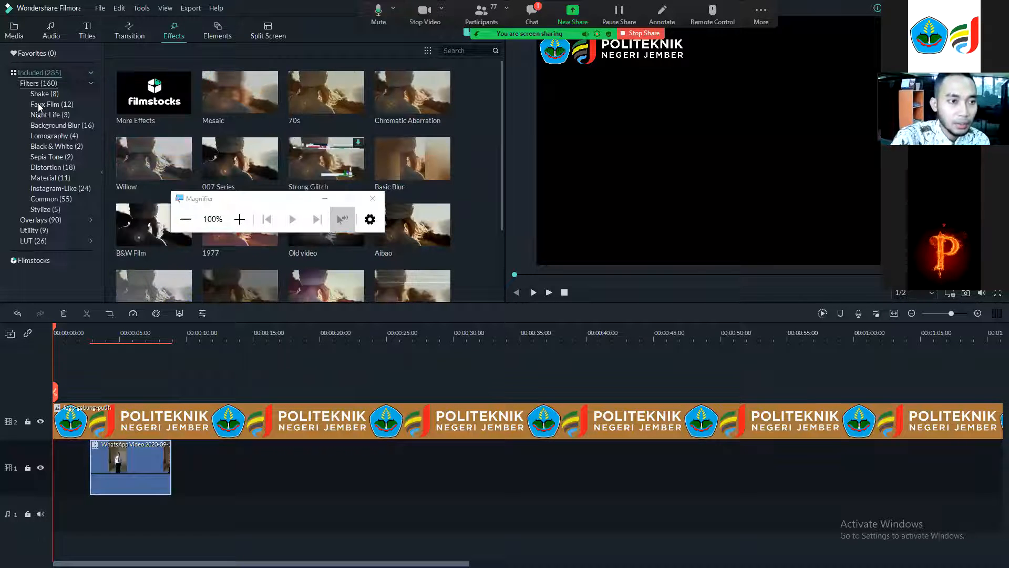
pyautogui.click(34, 230)
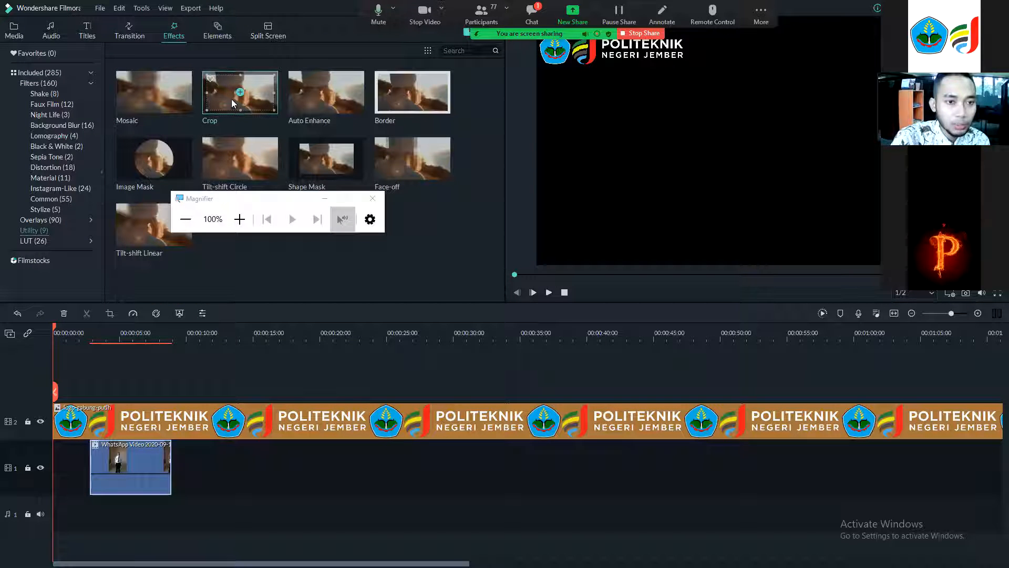
# Try dropping the Crop effect into the gap before the video clip, then delete the resulting effect clip.
pyautogui.moveTo(58, 472); pyautogui.dragTo(58, 473)
pyautogui.moveTo(205, 108); pyautogui.dragTo(130, 475)
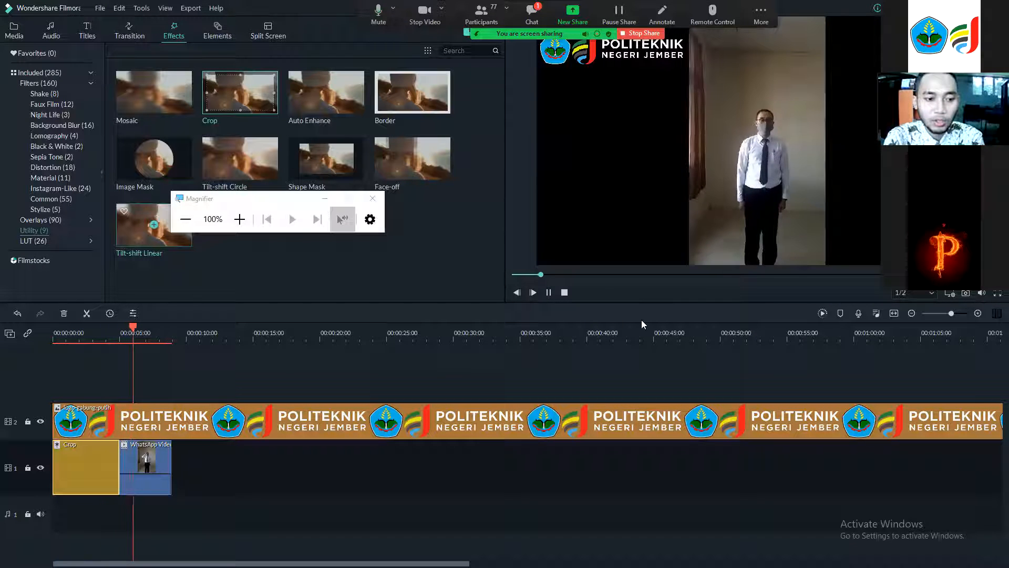
pyautogui.click(564, 292)
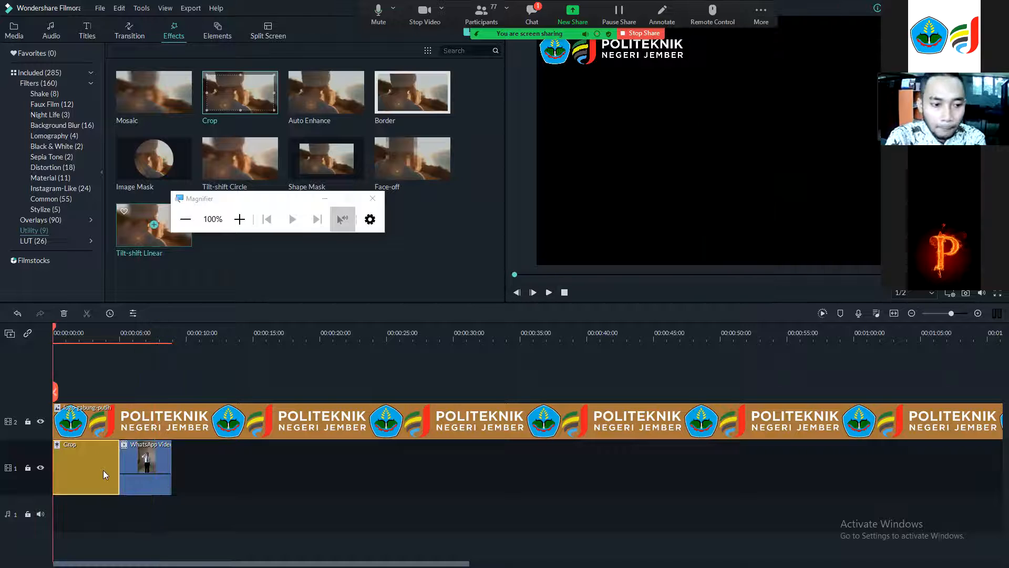
pyautogui.press('Delete')
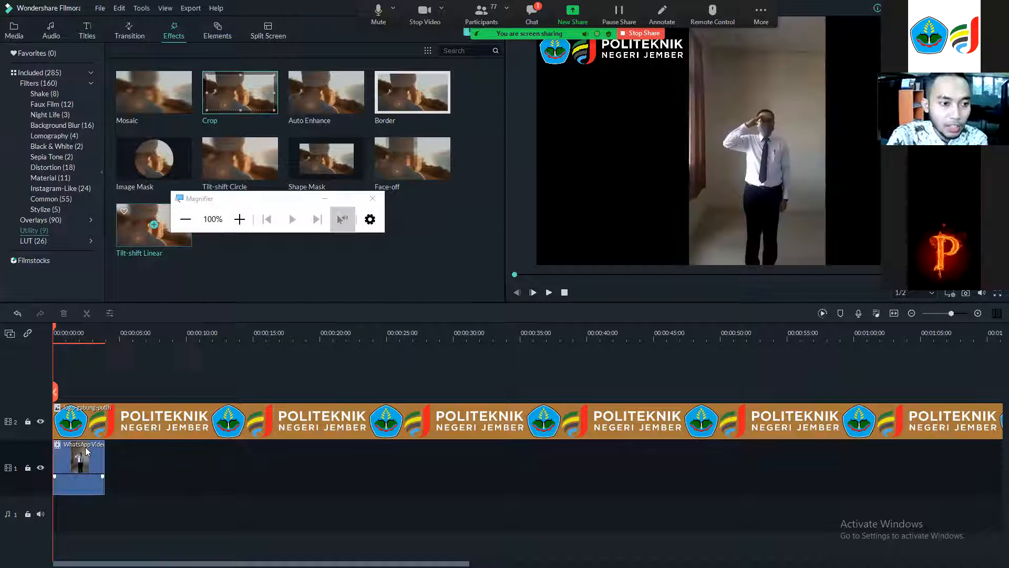
# Browse the Stylize, Background Blur, Filters, Overlays and Utility effect categories.
pyautogui.click(62, 210)
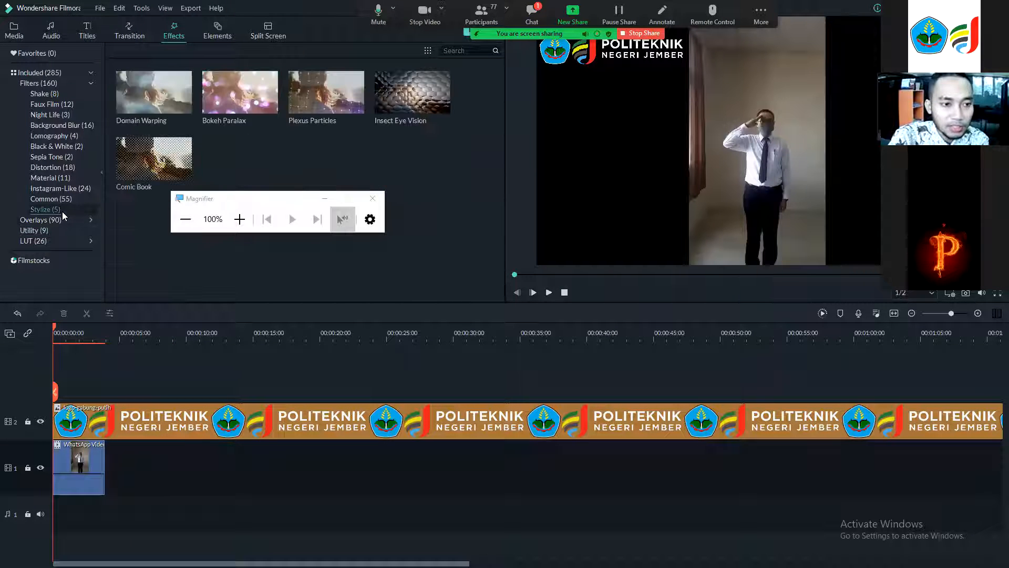
pyautogui.click(67, 127)
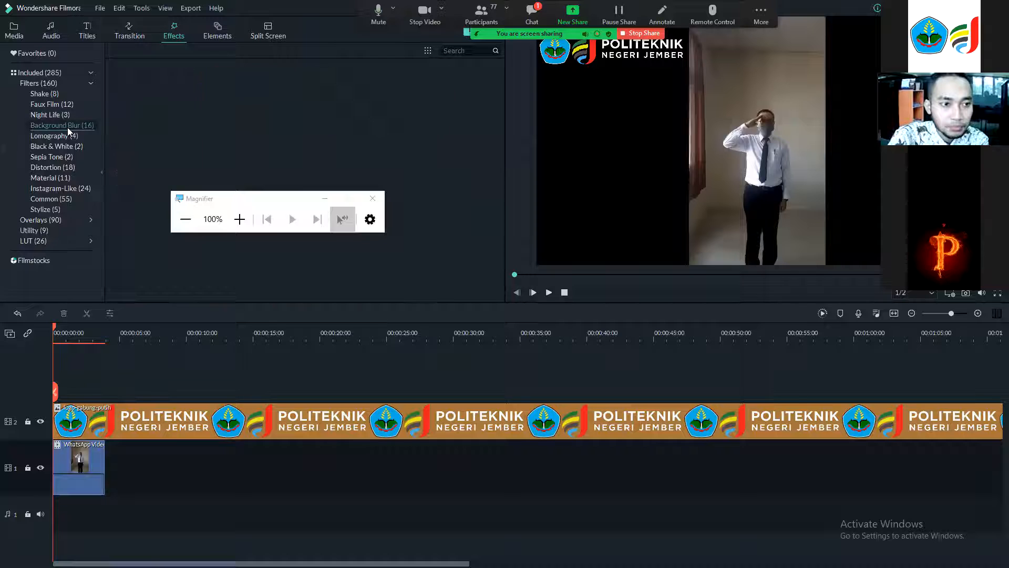
pyautogui.click(34, 85)
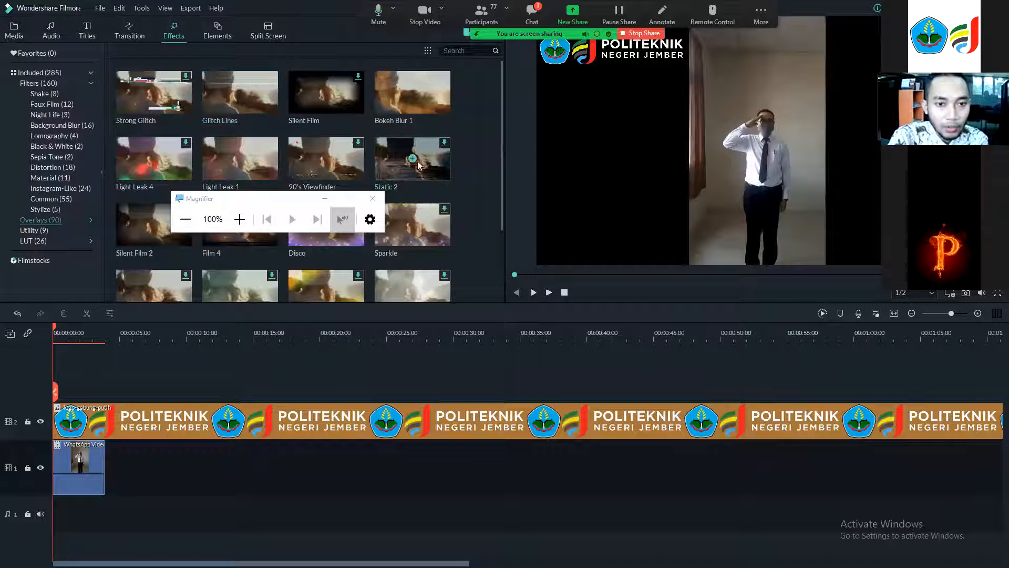
pyautogui.scroll(-5, 390, 199)
pyautogui.scroll(5, 390, 194)
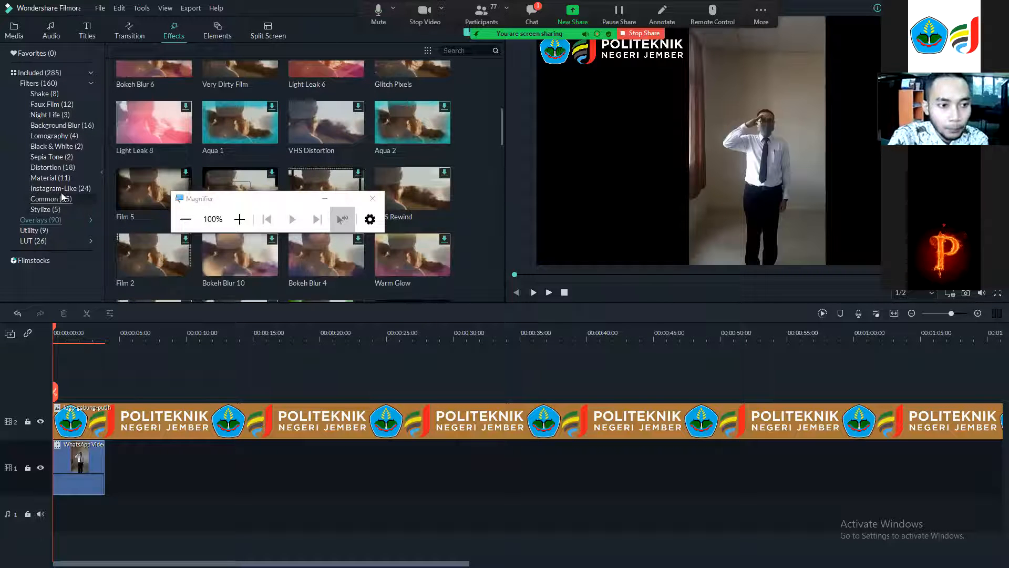
pyautogui.click(35, 226)
pyautogui.click(37, 222)
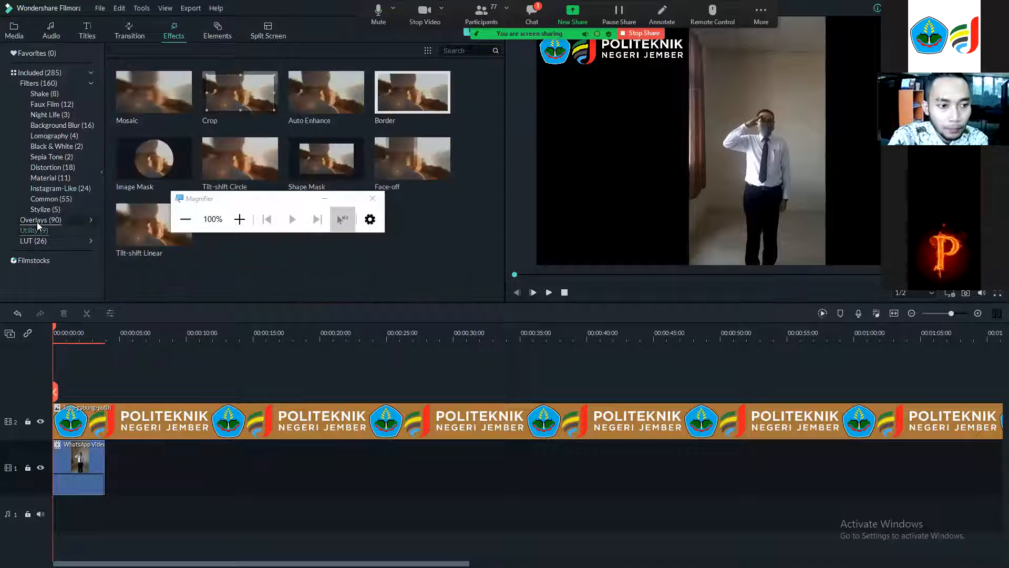
pyautogui.click(37, 229)
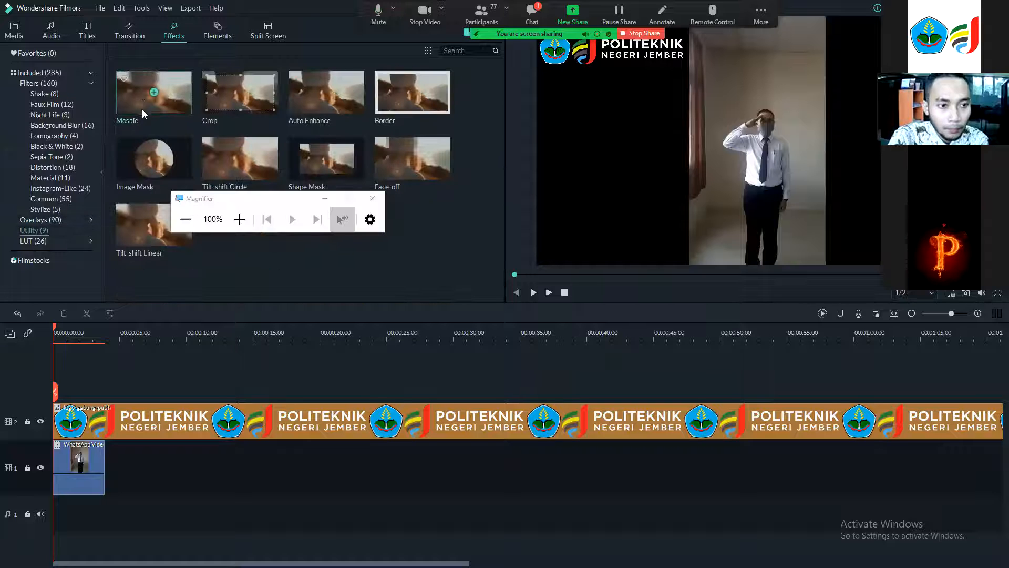
# Apply the Crop effect to the WhatsApp video clip, then shift the clip right on its track.
pyautogui.moveTo(204, 99); pyautogui.dragTo(65, 457)
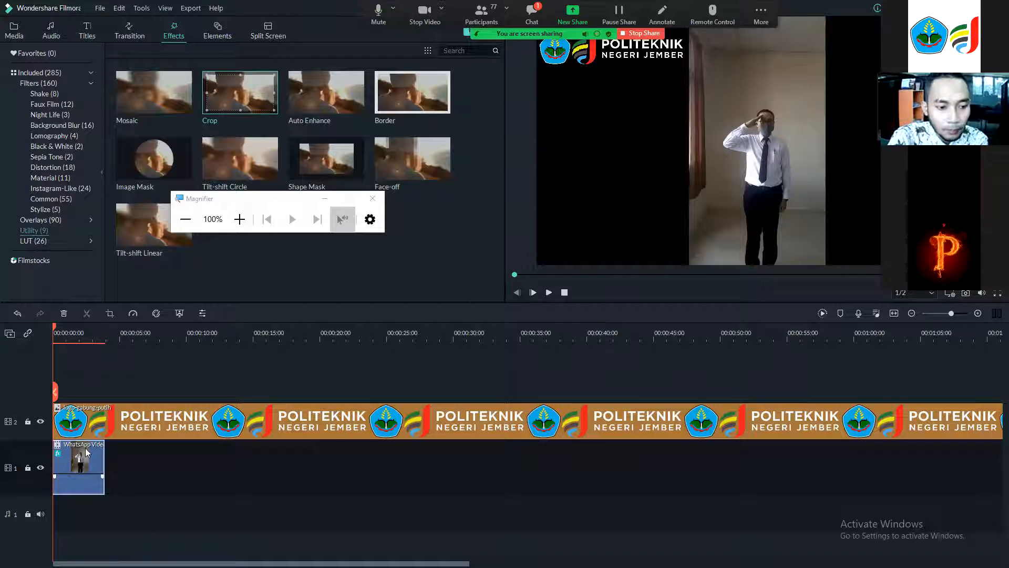
pyautogui.click(547, 293)
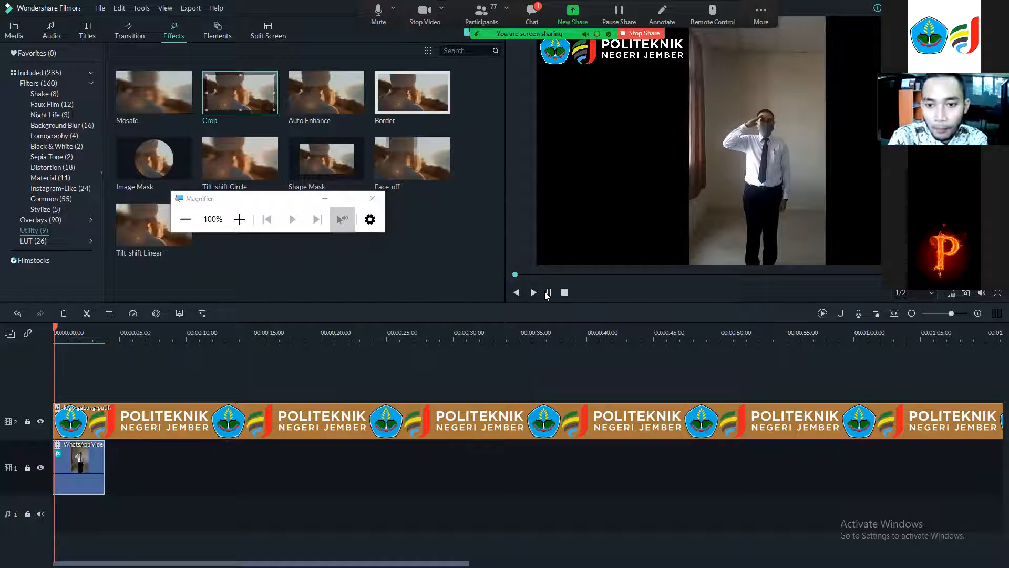
pyautogui.click(81, 470)
pyautogui.moveTo(119, 475); pyautogui.dragTo(132, 461)
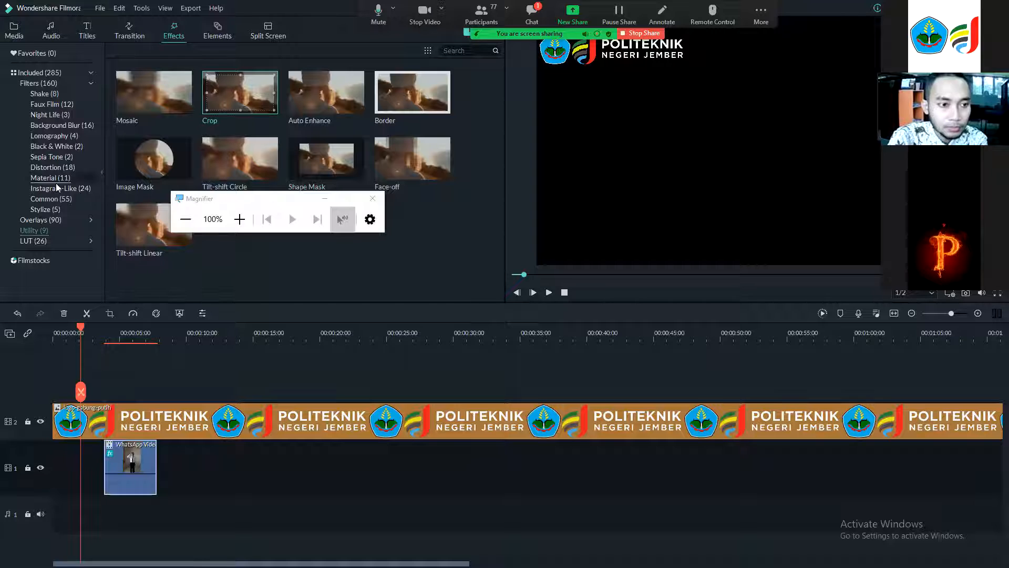
# Browse the Filters, Overlays, Utility and LUT effect categories in the Effects library.
pyautogui.click(38, 83)
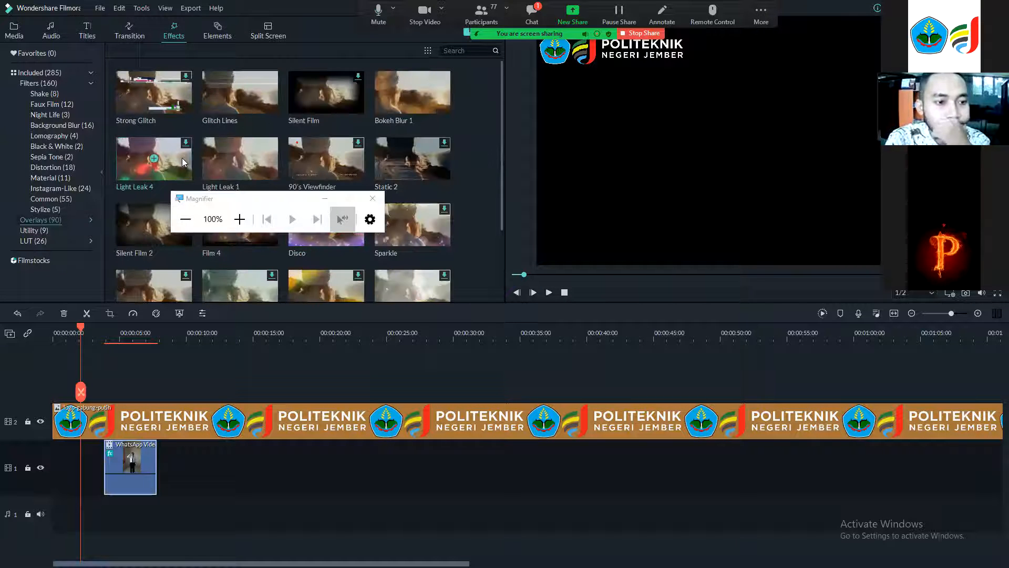
pyautogui.scroll(-5, 182, 157)
pyautogui.scroll(-5, 181, 157)
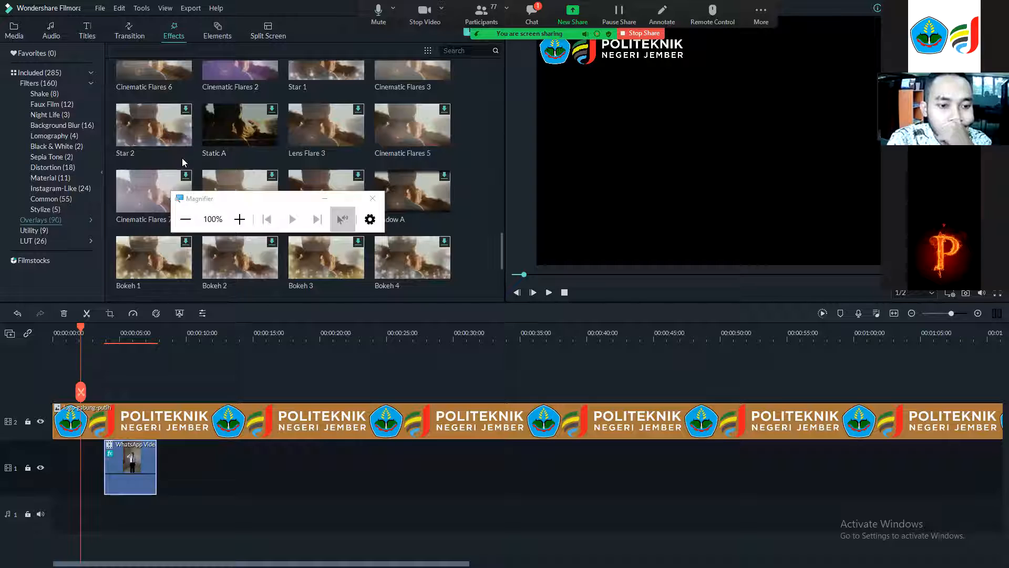
pyautogui.scroll(10, 182, 157)
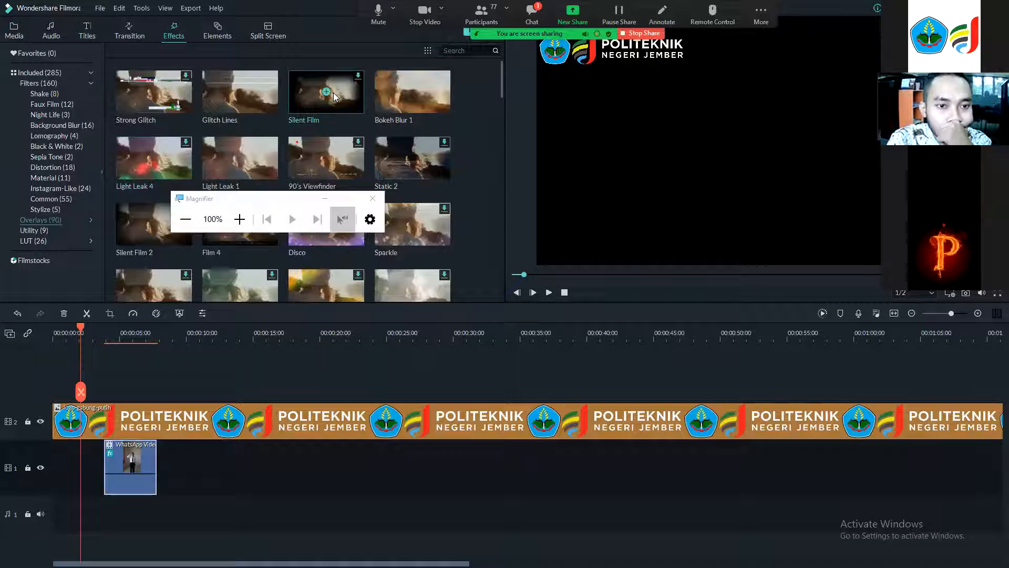
pyautogui.click(52, 231)
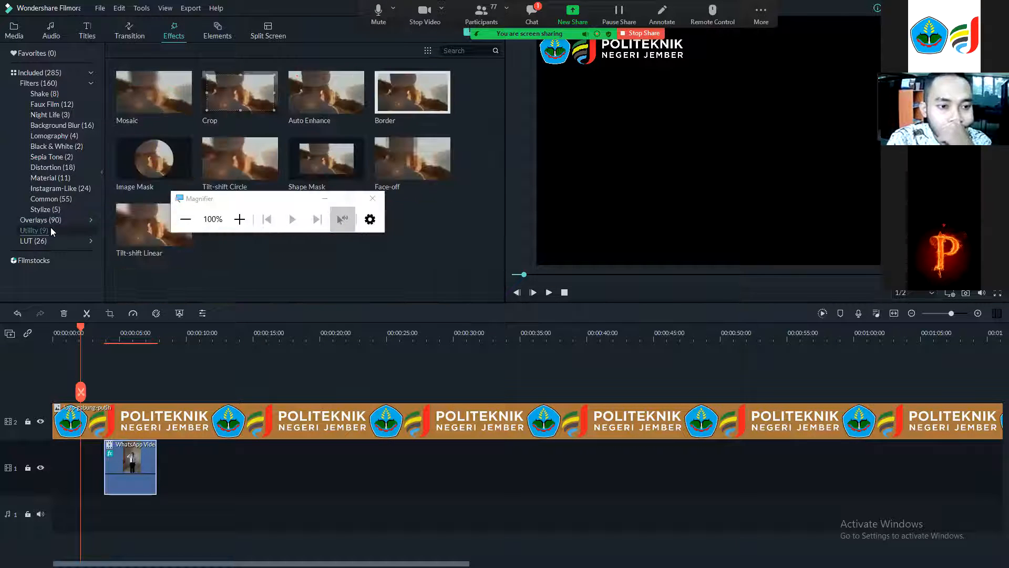
pyautogui.click(65, 241)
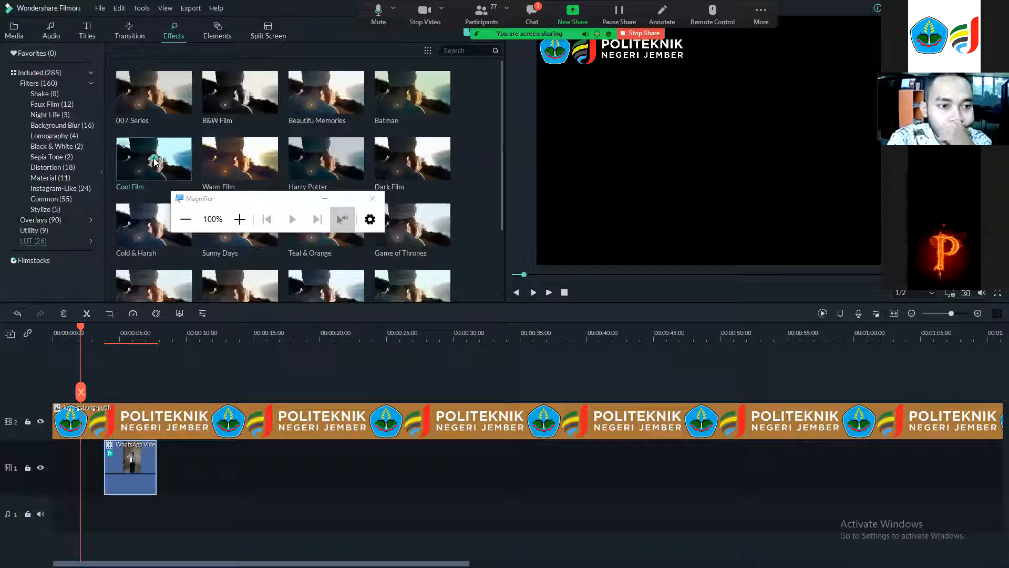
pyautogui.scroll(-5, 310, 140)
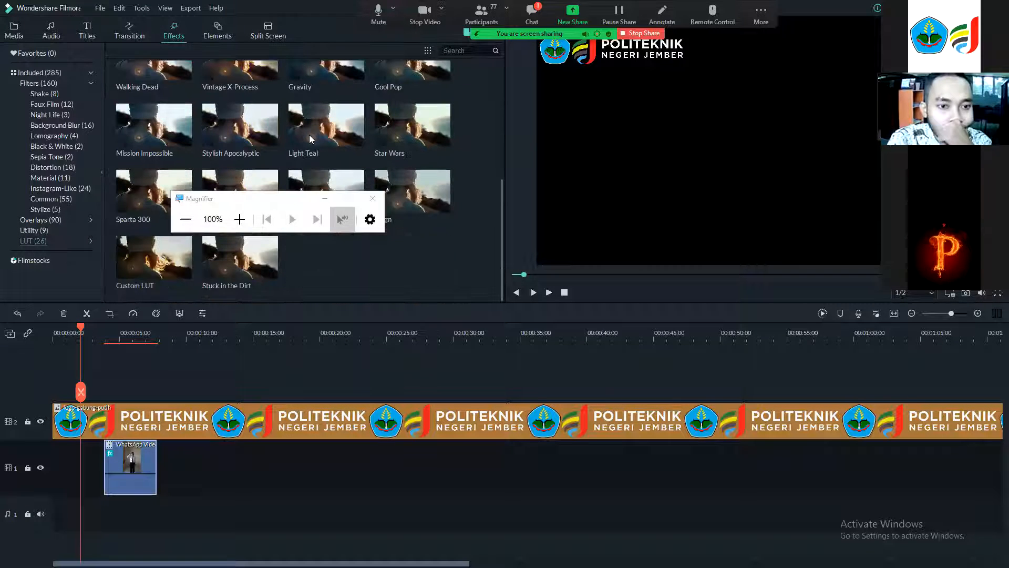
pyautogui.scroll(5, 310, 139)
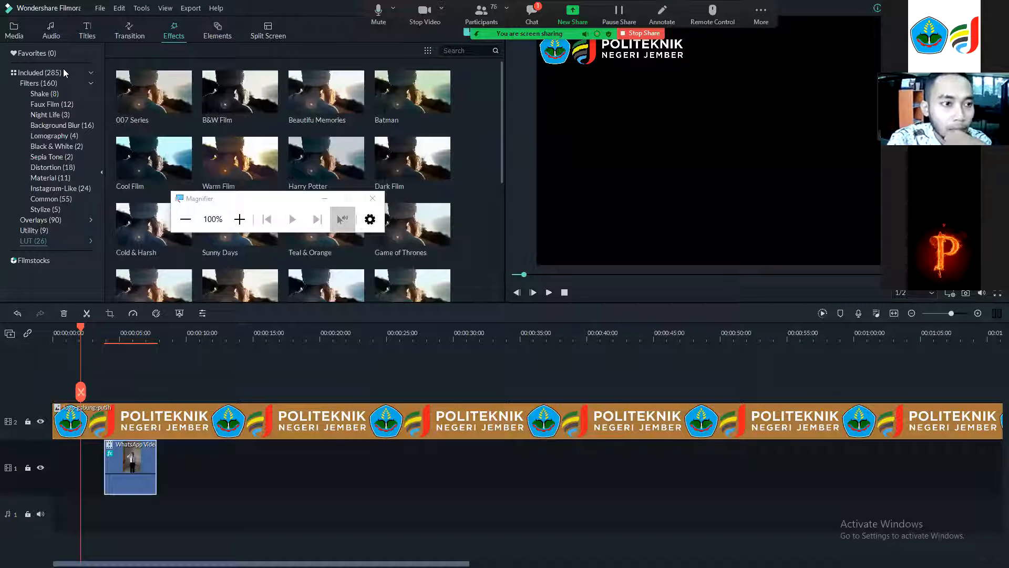
# Add the Erase transition to the start of the WhatsApp video clip.
pyautogui.click(130, 35)
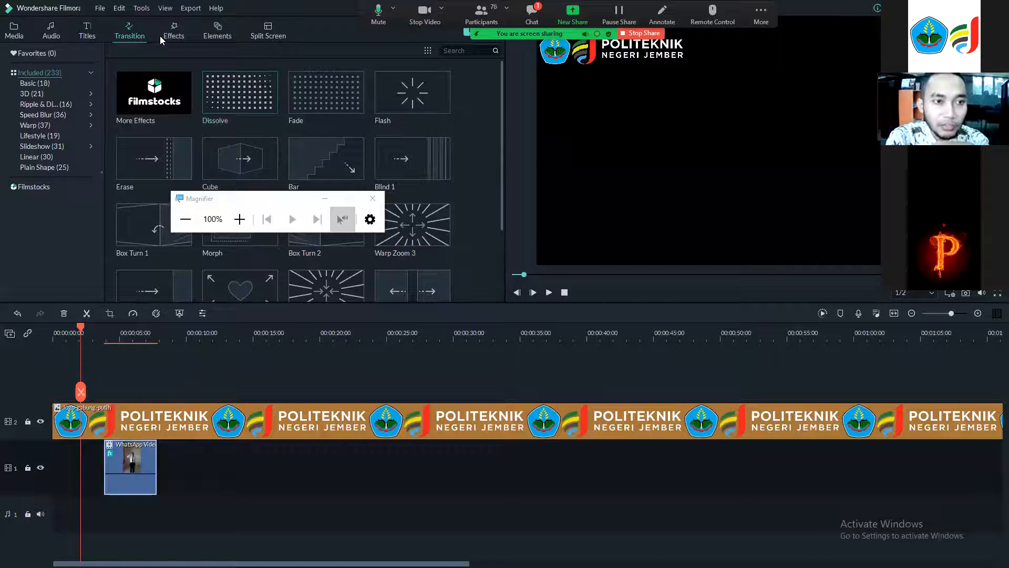
pyautogui.click(174, 31)
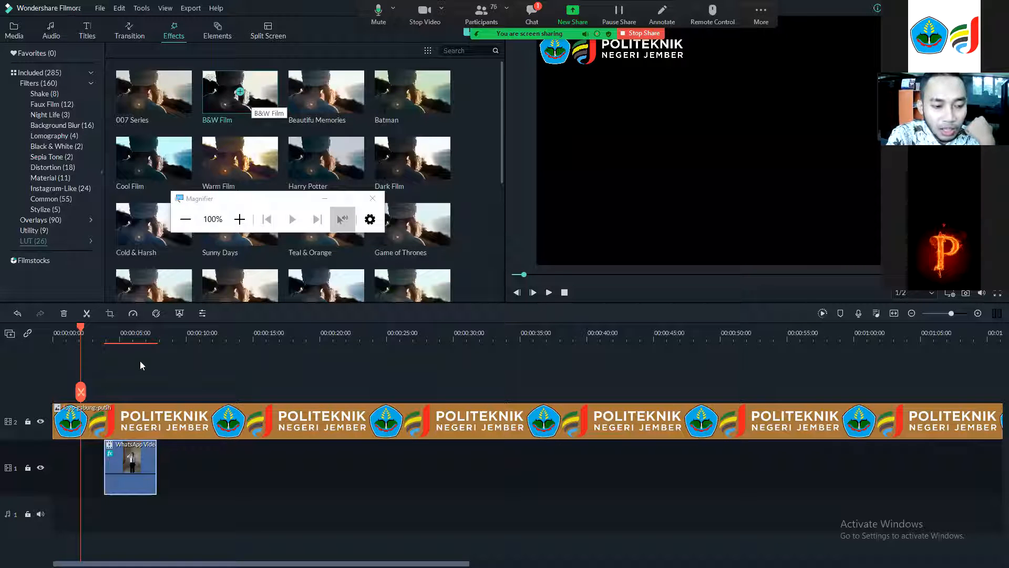
pyautogui.click(130, 32)
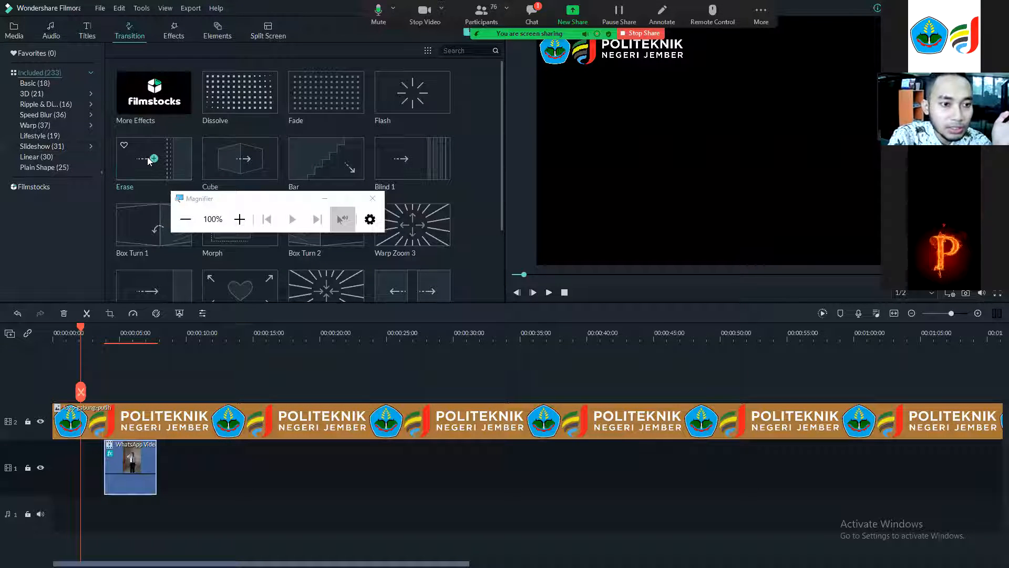
pyautogui.moveTo(240, 158)
pyautogui.mouseDown()
pyautogui.moveTo(95, 459)
pyautogui.moveTo(60, 479)
pyautogui.moveTo(69, 466)
pyautogui.moveTo(180, 471)
pyautogui.moveTo(143, 454)
pyautogui.moveTo(80, 463)
pyautogui.mouseUp()
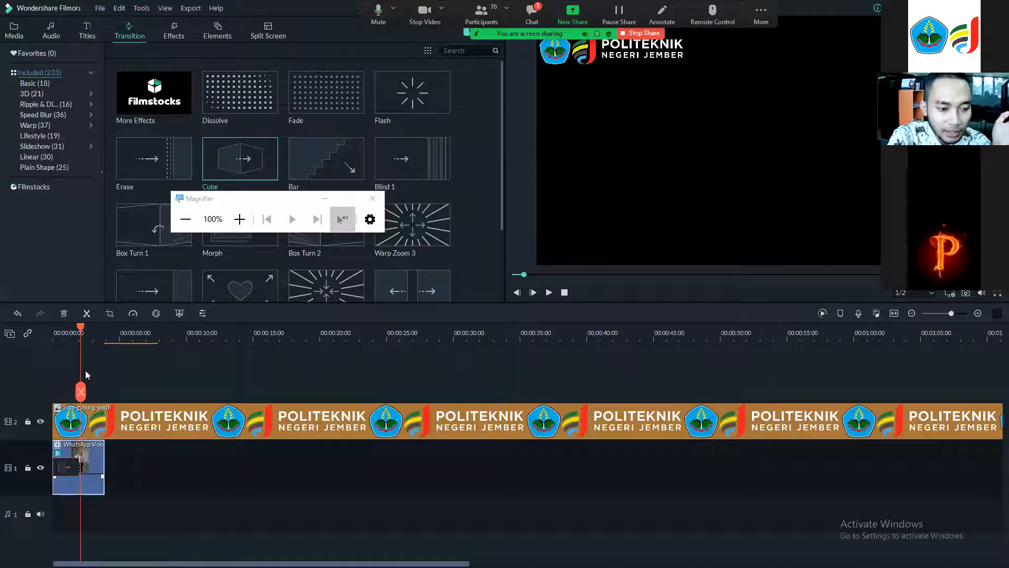
# Preview the transition, then move the WhatsApp video clip right, leaving a gap of about 2 seconds at the start.
pyautogui.moveTo(77, 325); pyautogui.dragTo(74, 327)
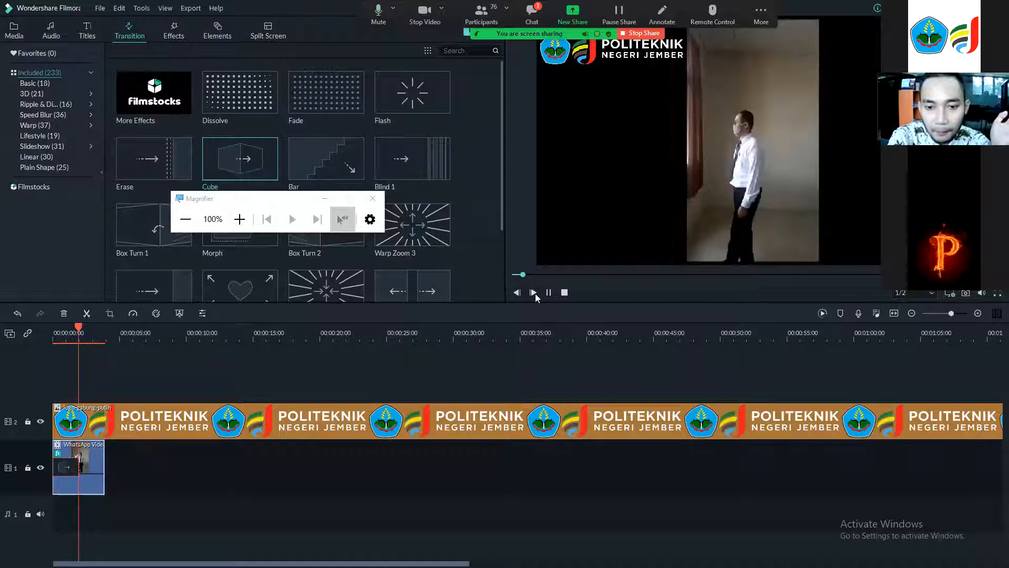
pyautogui.press('space')
pyautogui.moveTo(108, 328); pyautogui.dragTo(21, 338)
pyautogui.click(544, 293)
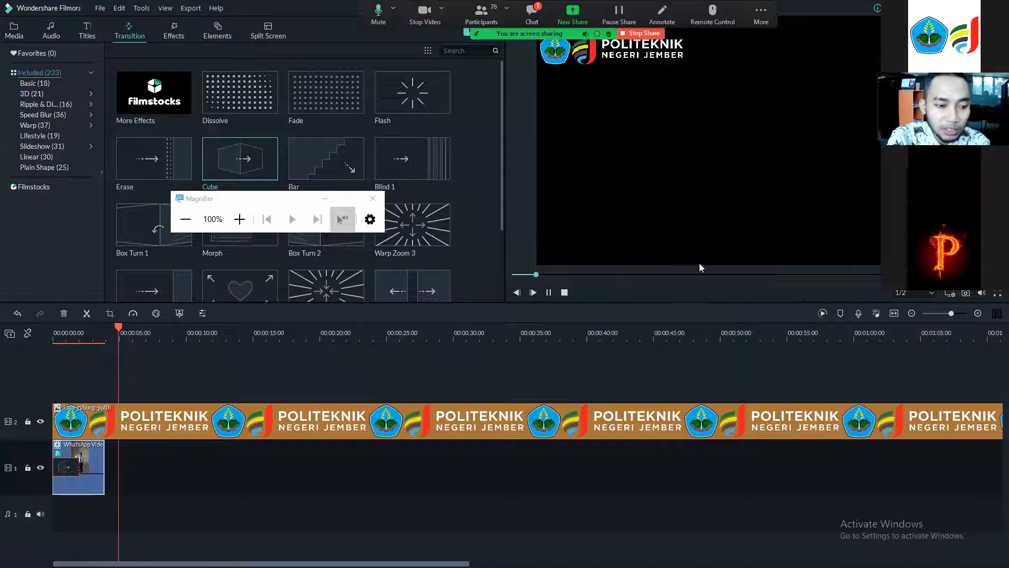
pyautogui.click(548, 293)
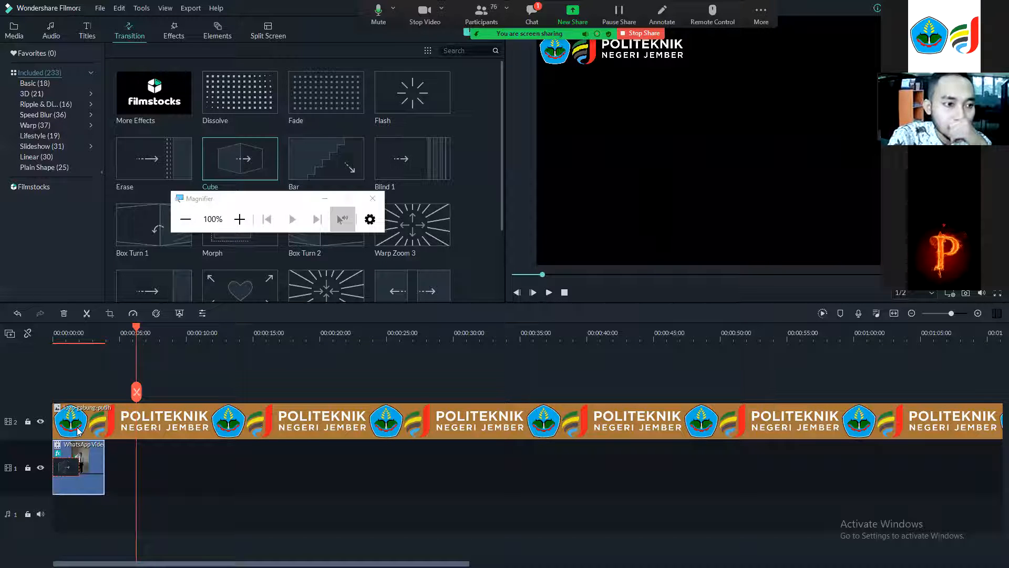
pyautogui.moveTo(87, 461); pyautogui.dragTo(118, 460)
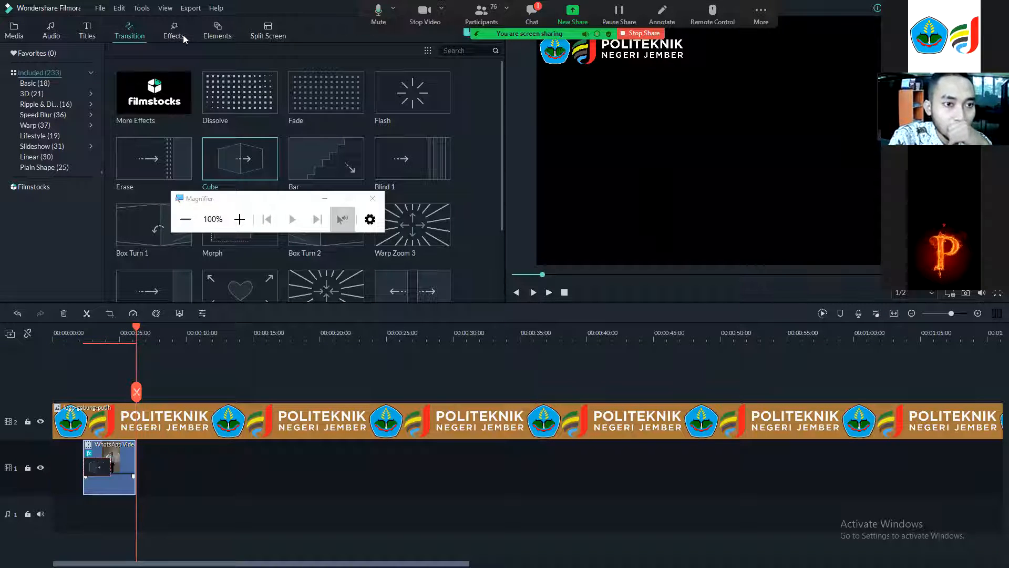
# Browse the Badges elements, the 3D transitions and the Titles library.
pyautogui.click(216, 27)
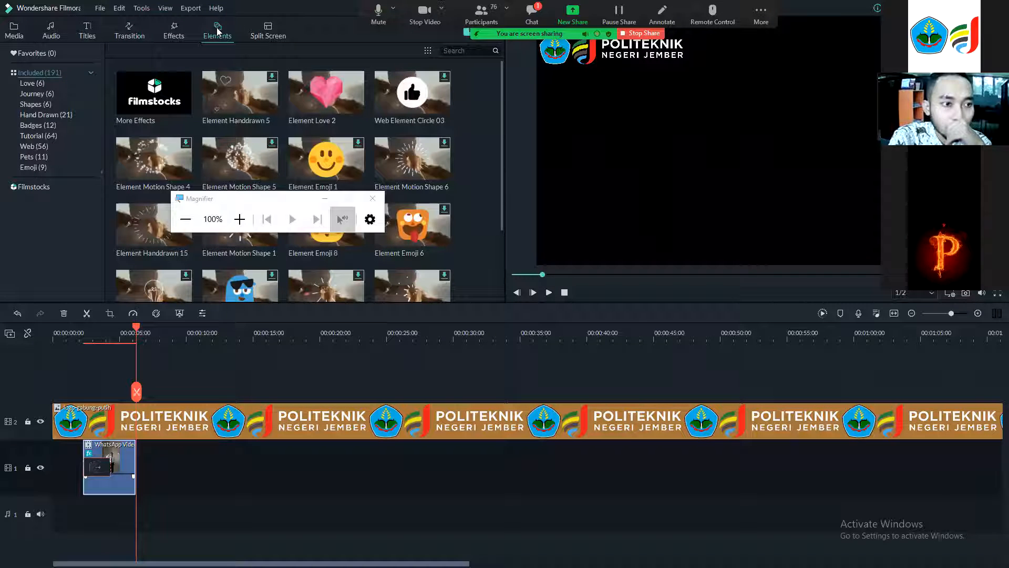
pyautogui.click(34, 124)
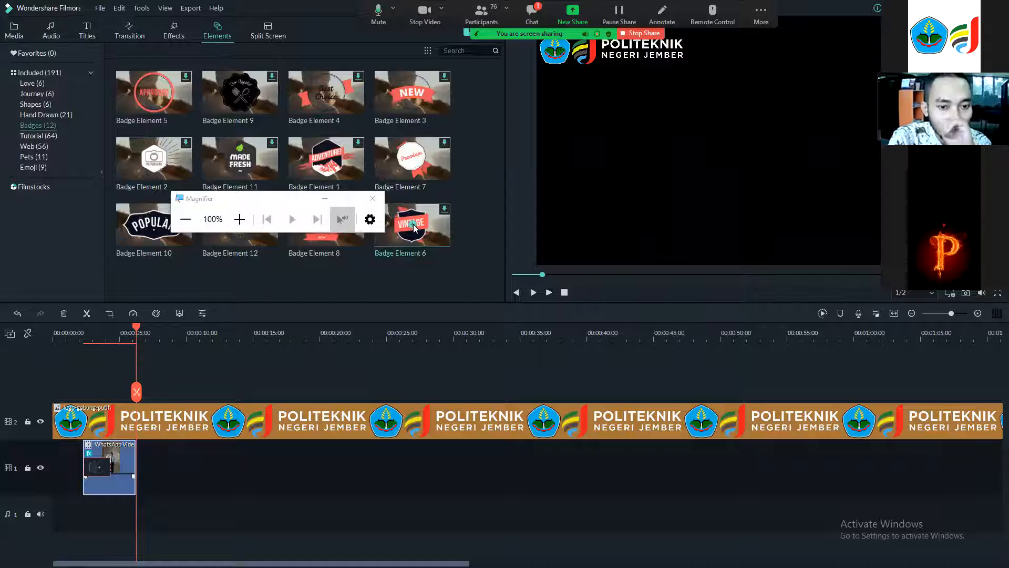
pyautogui.click(174, 32)
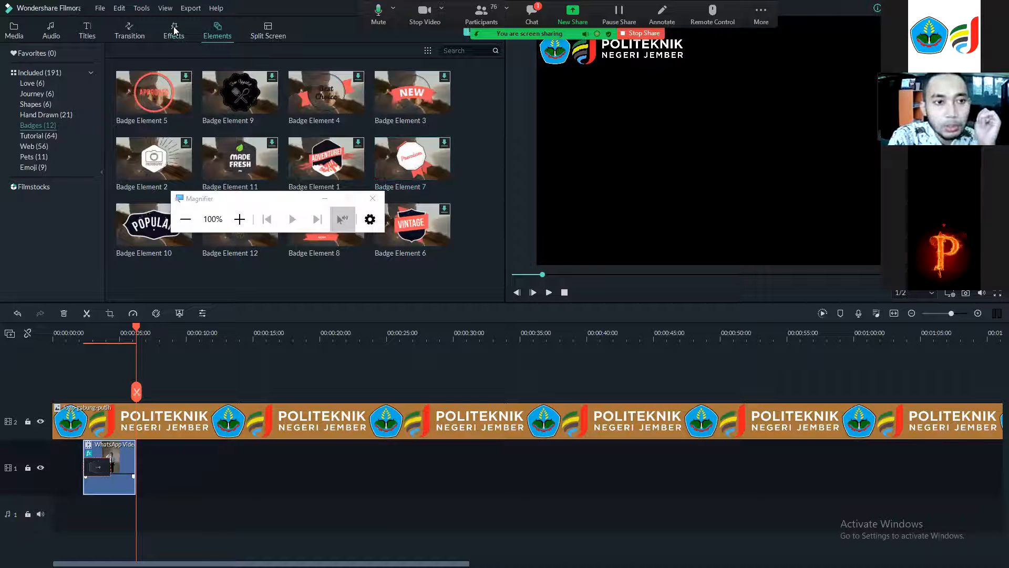
pyautogui.click(128, 30)
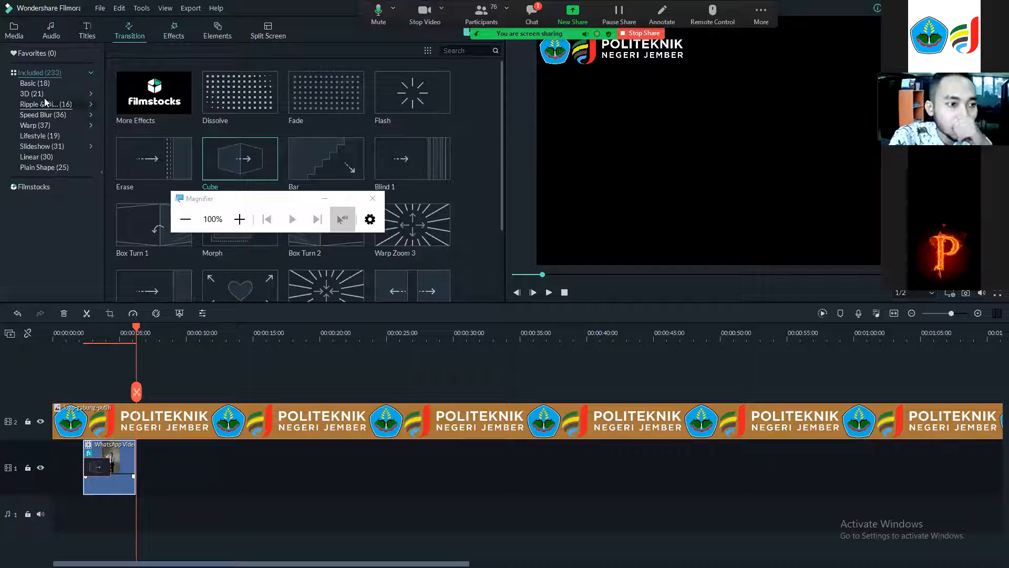
pyautogui.click(41, 93)
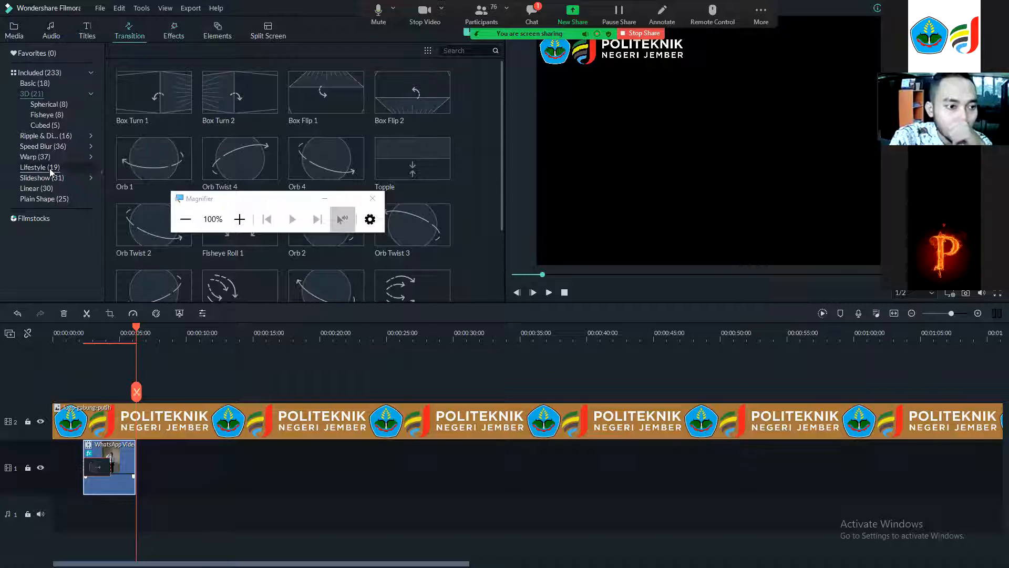
pyautogui.click(84, 29)
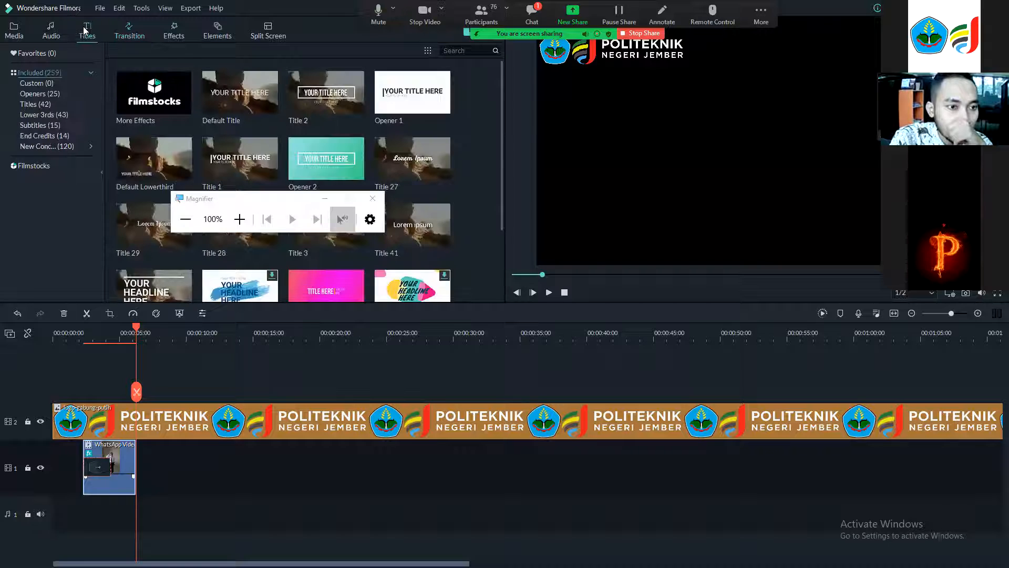
pyautogui.scroll(-5, 281, 133)
pyautogui.scroll(5, 282, 134)
# Add the Opener 2 title to the video track and move it to the start, before the WhatsApp video clip.
pyautogui.click(337, 167)
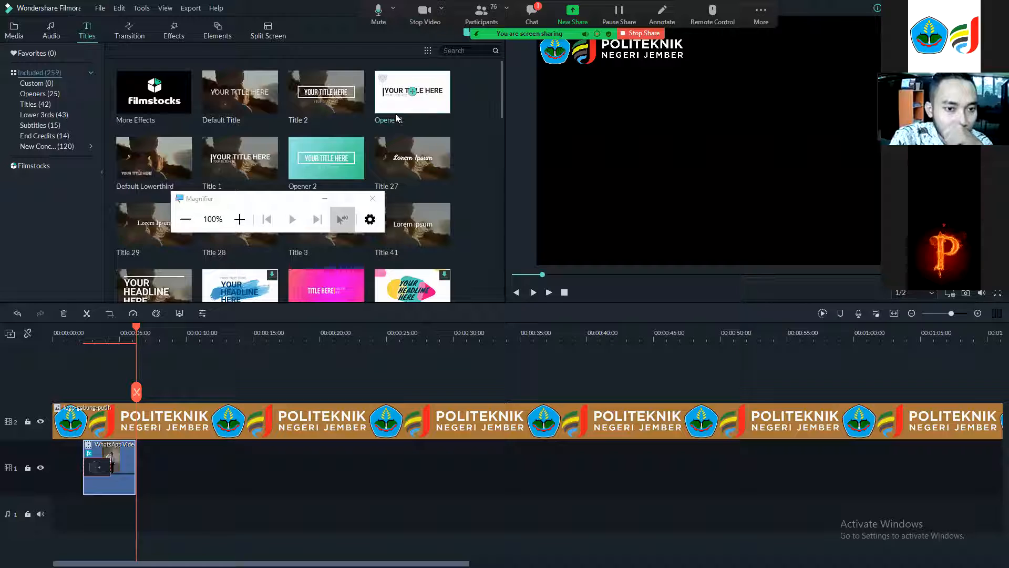
pyautogui.click(326, 158)
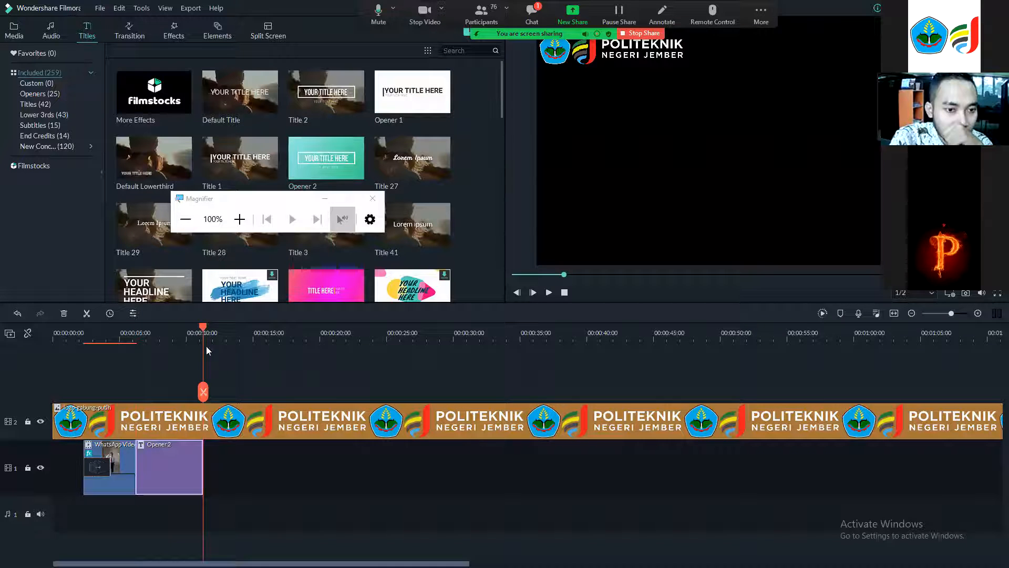
pyautogui.moveTo(80, 341); pyautogui.dragTo(246, 348)
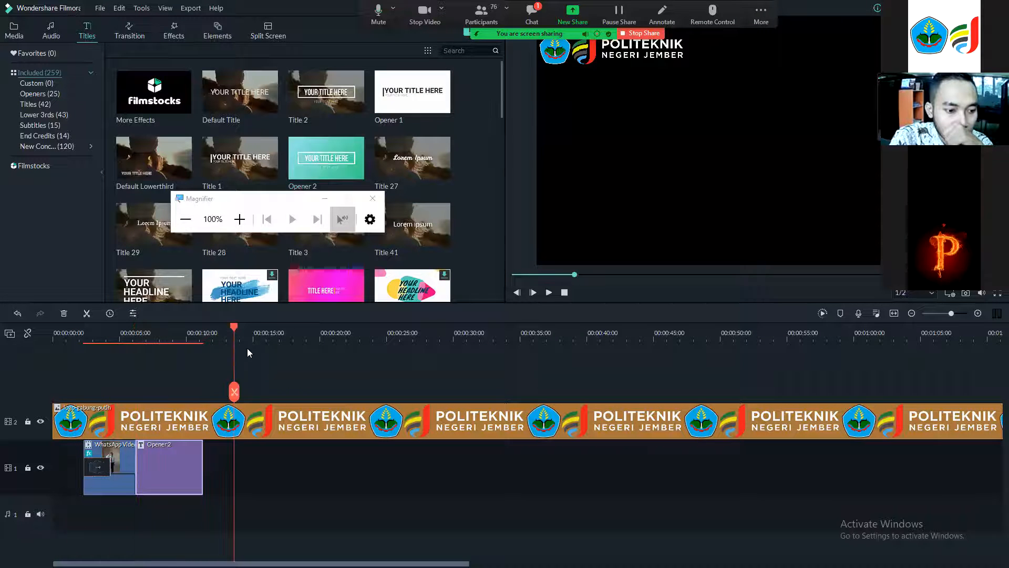
pyautogui.moveTo(163, 472); pyautogui.dragTo(83, 476)
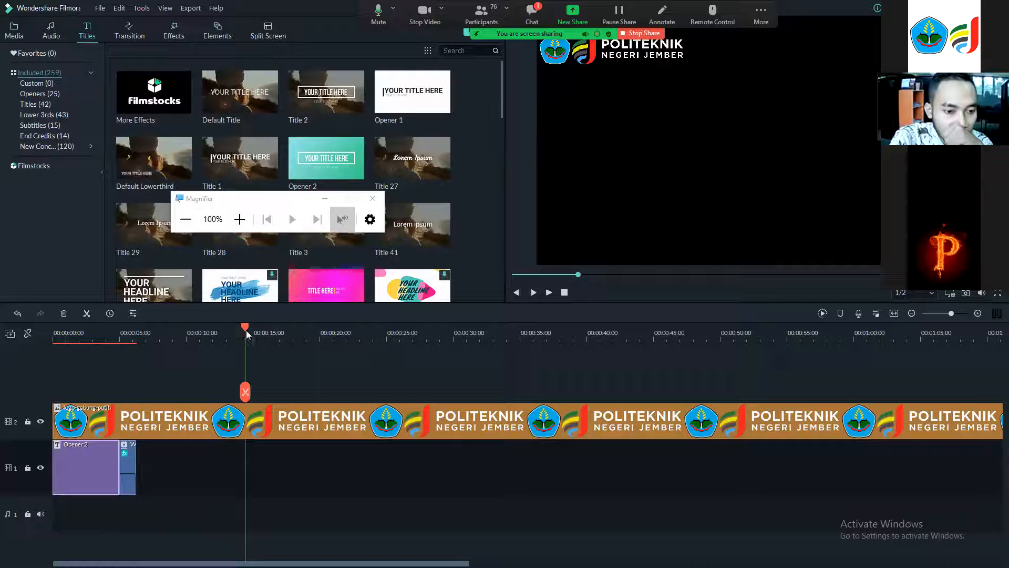
pyautogui.moveTo(201, 338); pyautogui.dragTo(42, 356)
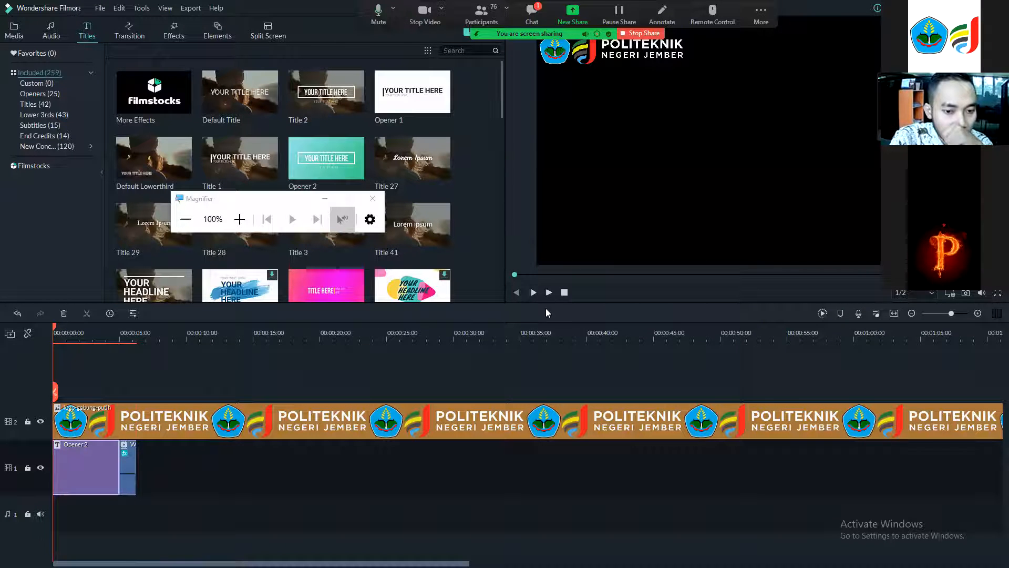
# Preview the Opener 2 title and change its main title text to Contoh Video.
pyautogui.click(548, 292)
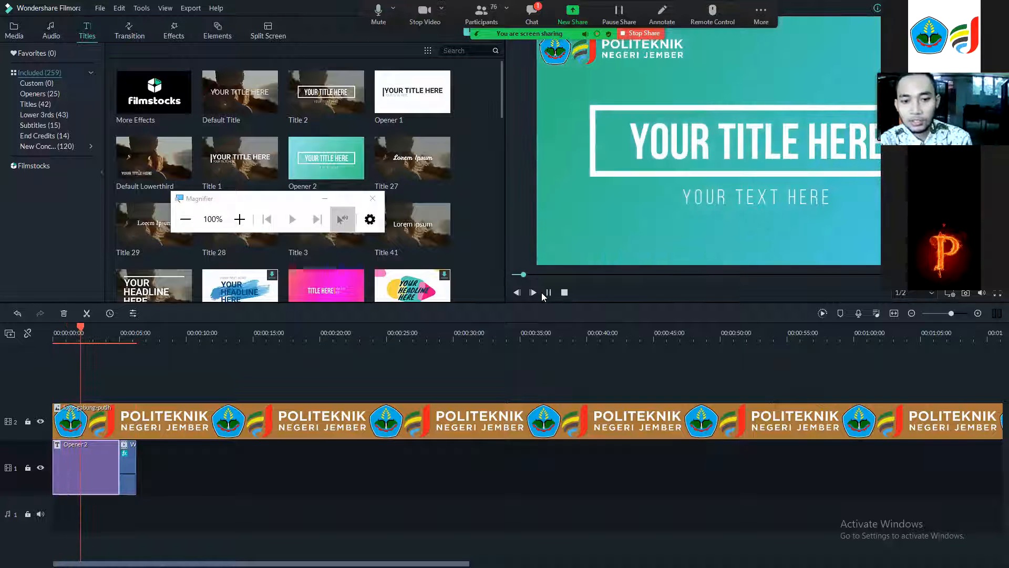
pyautogui.click(549, 292)
pyautogui.click(733, 126)
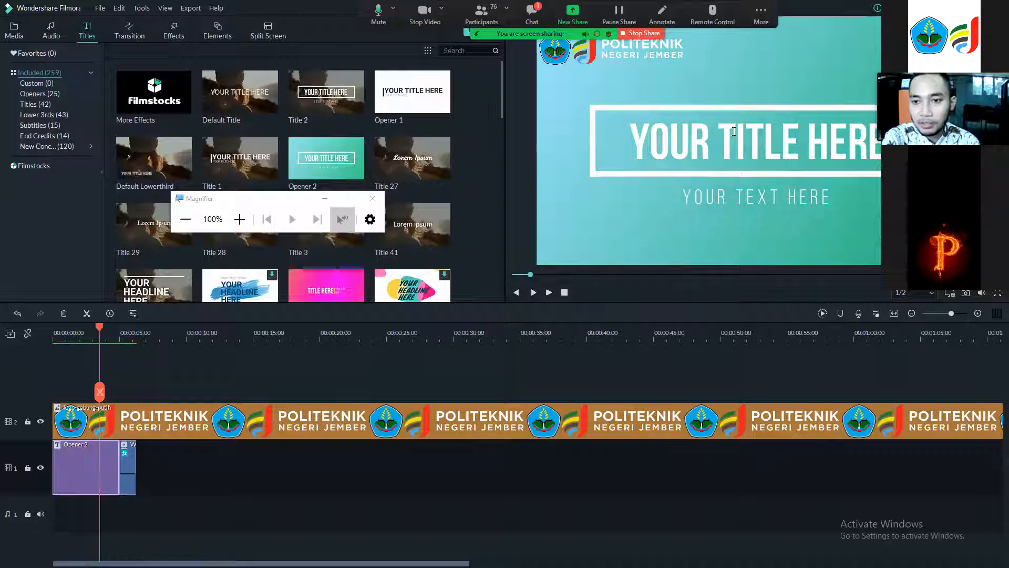
pyautogui.doubleClick(734, 131)
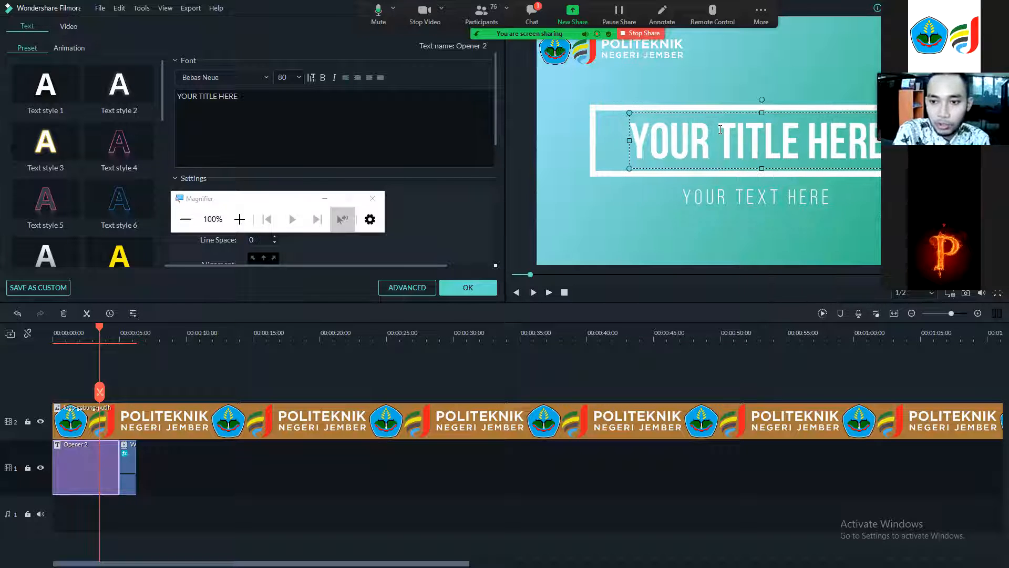
pyautogui.doubleClick(720, 129)
pyautogui.write('Conto')
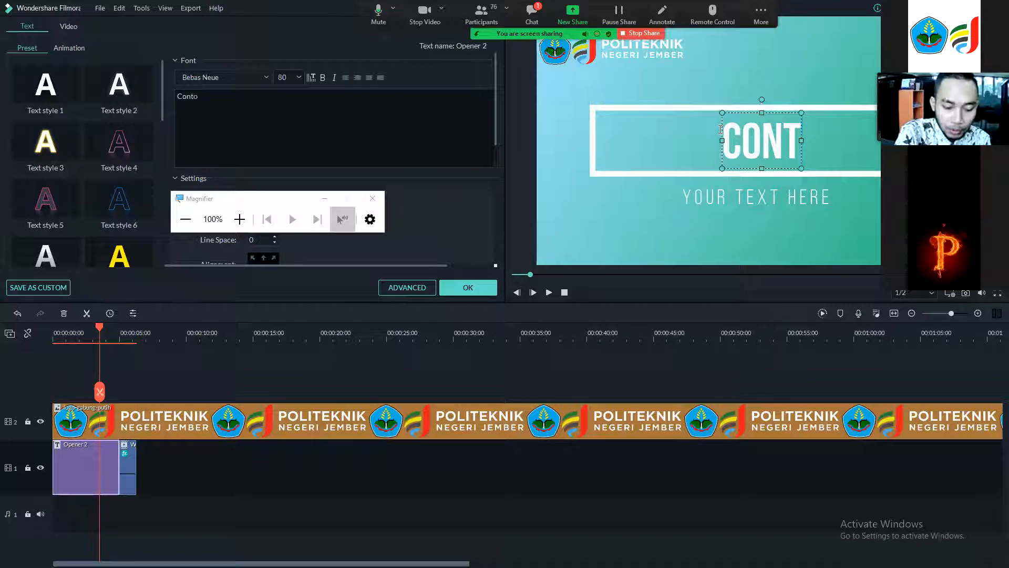
pyautogui.write('h Vidfeo')
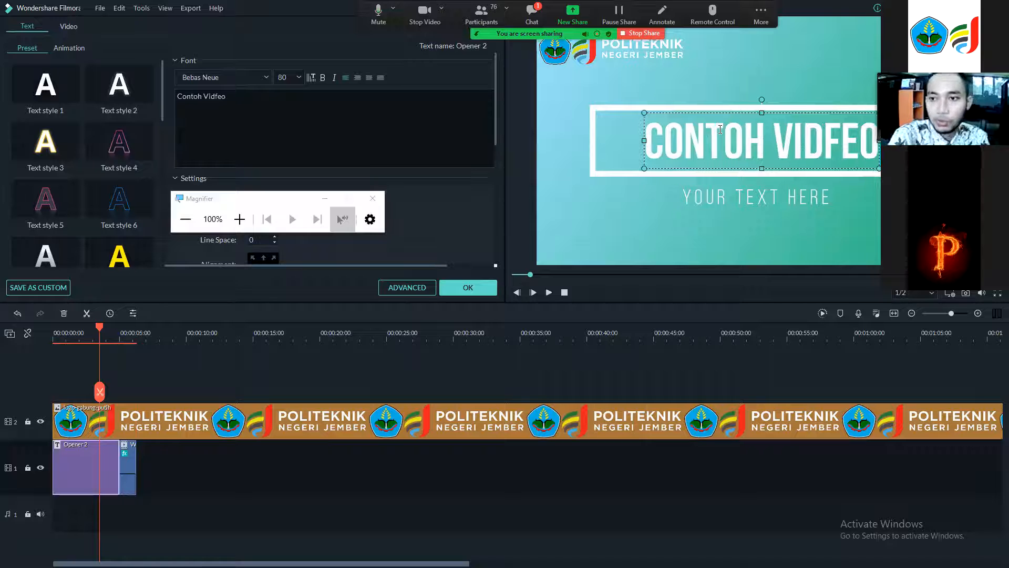
pyautogui.press('BackSpace')
pyautogui.press('BackSpace')
pyautogui.press('BackSpace')
pyautogui.press('BackSpace')
pyautogui.write('deo')
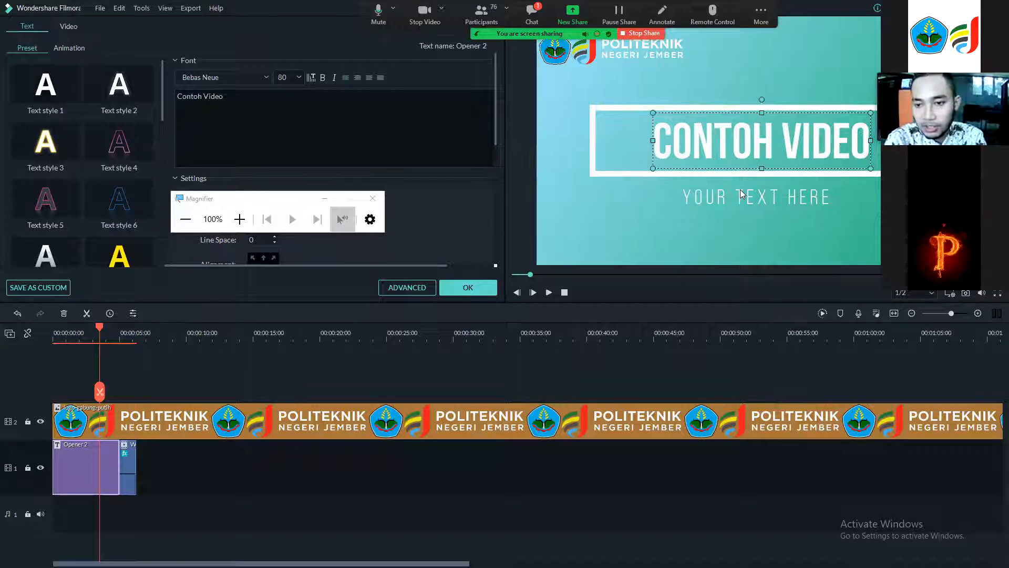
# Replace the title's subtitle text with Kelompok 3.
pyautogui.click(741, 194)
pyautogui.hotkey('ctrl', 'a')
pyautogui.write('Kelompok 3')
pyautogui.click(566, 202)
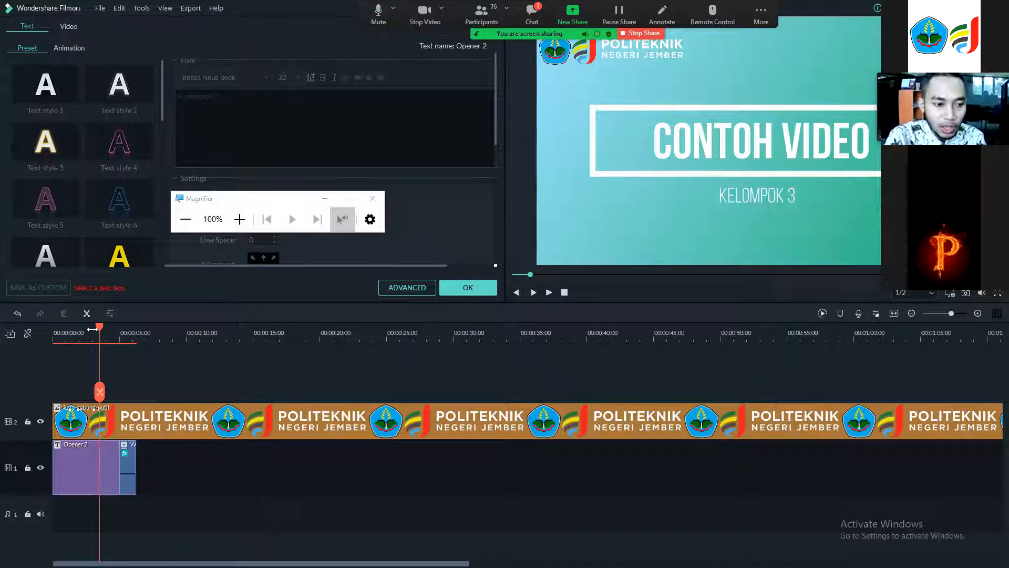
# Play back the opening title from the start of the timeline.
pyautogui.moveTo(99, 338); pyautogui.dragTo(205, 345)
pyautogui.moveTo(120, 333); pyautogui.dragTo(204, 378)
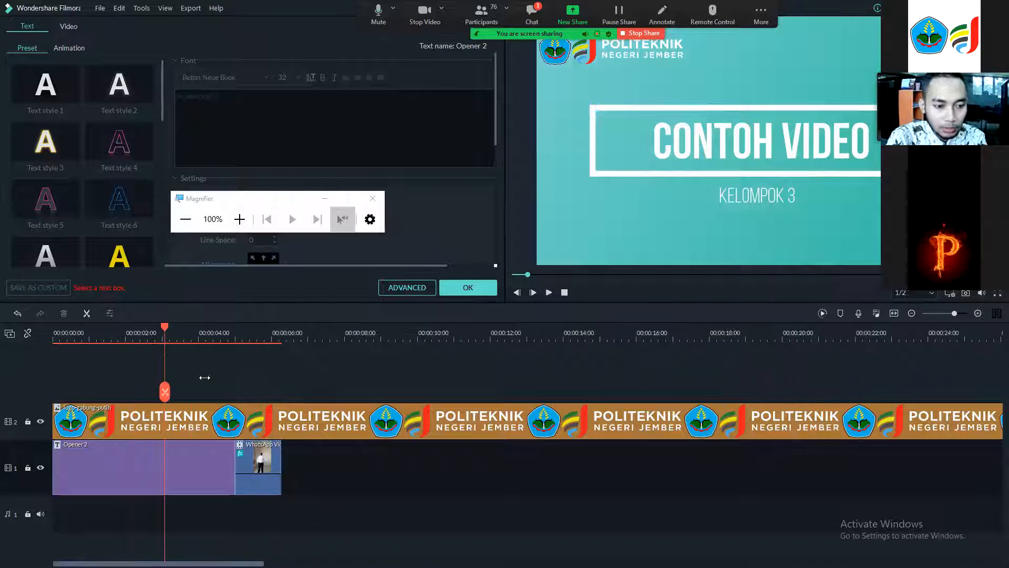
pyautogui.click(157, 328)
pyautogui.moveTo(53, 352); pyautogui.dragTo(59, 366)
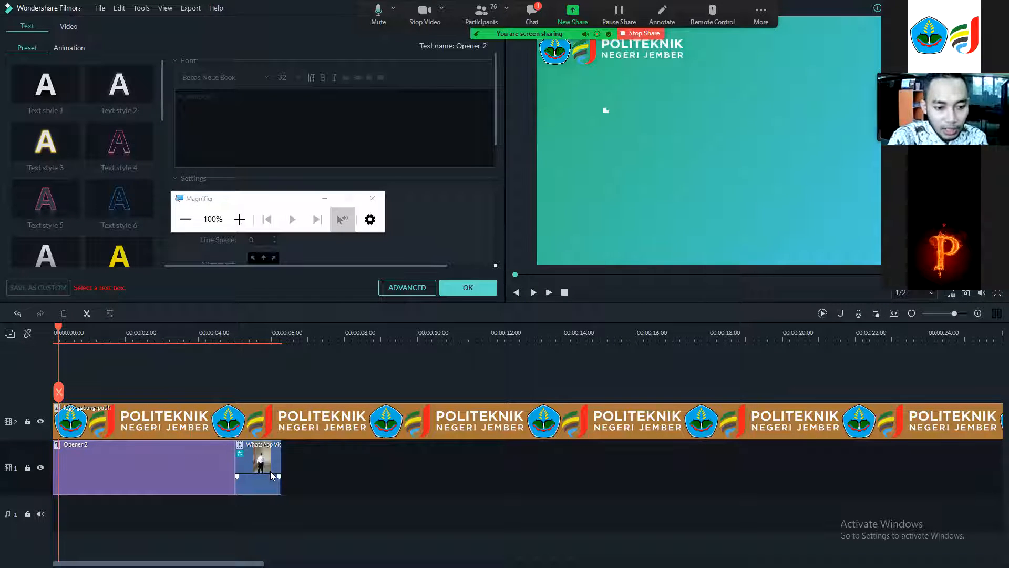
pyautogui.click(549, 293)
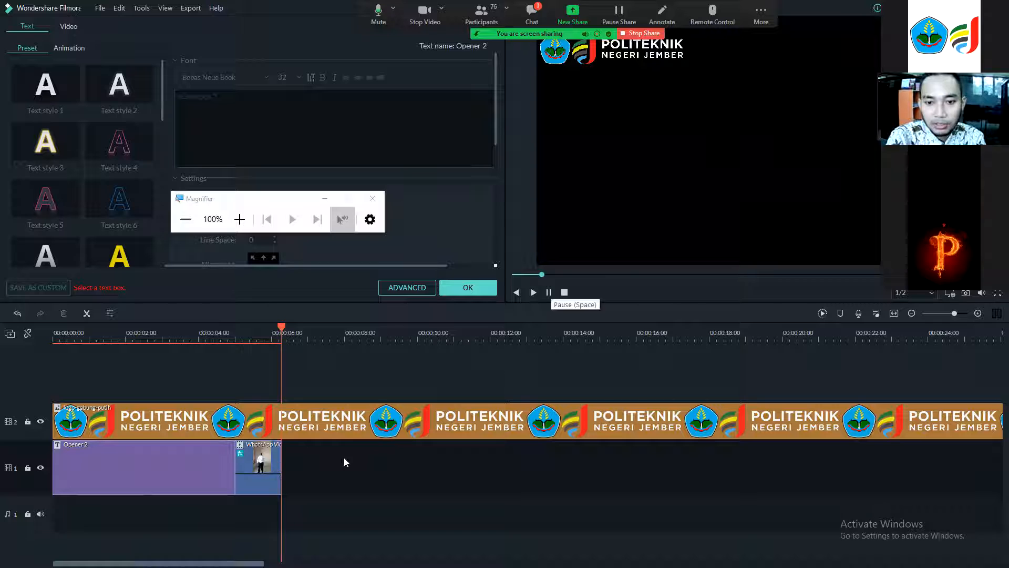
pyautogui.click(564, 293)
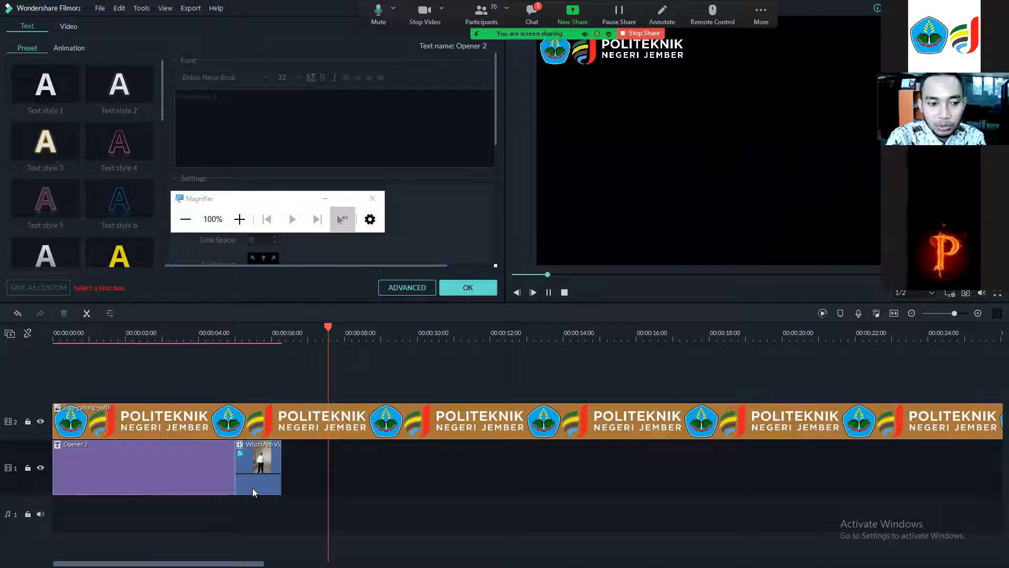
# Add the Box Turn 1 transition between the Opener 2 title and the WhatsApp video clip.
pyautogui.moveTo(148, 348); pyautogui.dragTo(236, 361)
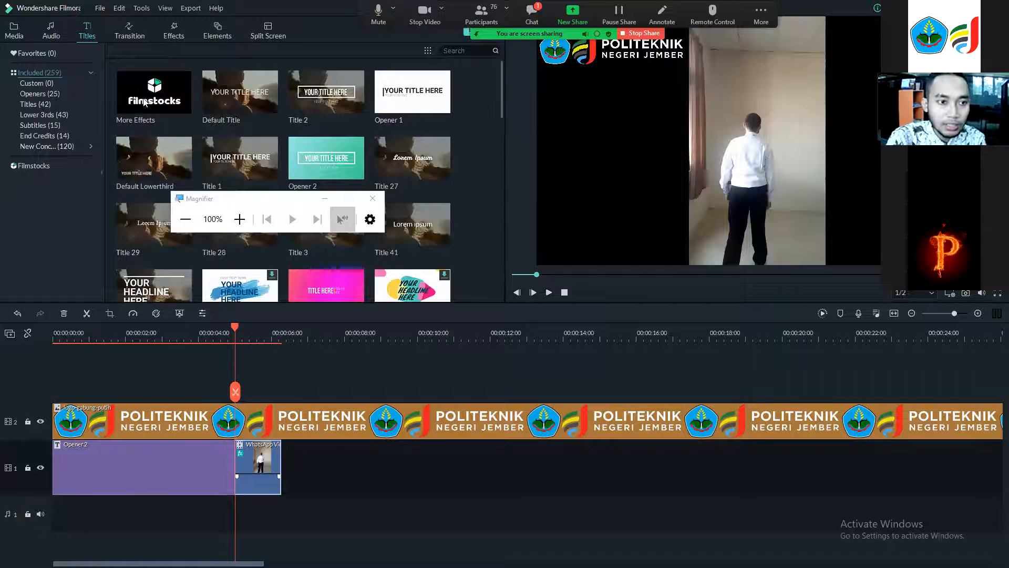
pyautogui.click(140, 38)
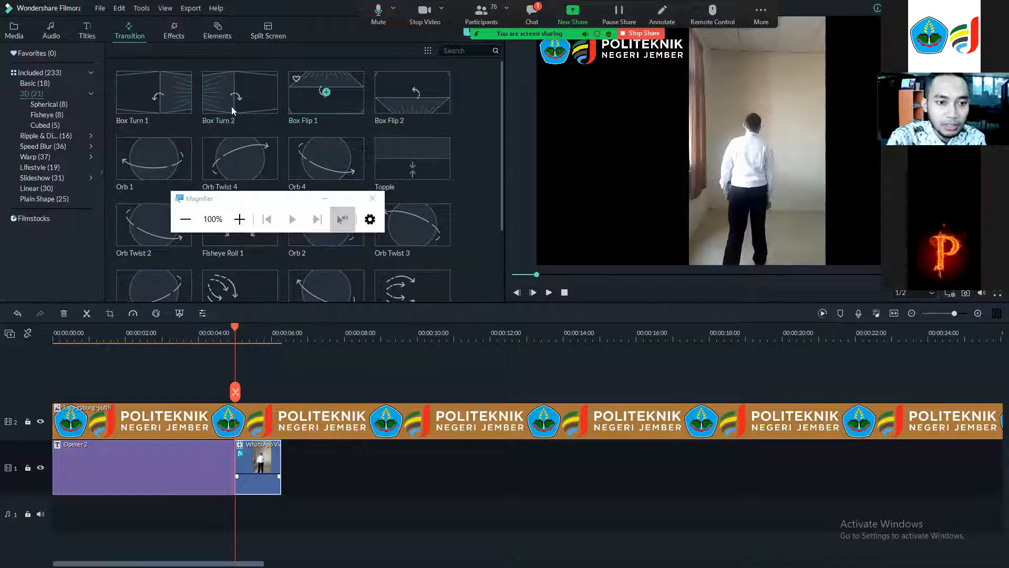
pyautogui.moveTo(153, 92); pyautogui.dragTo(270, 469)
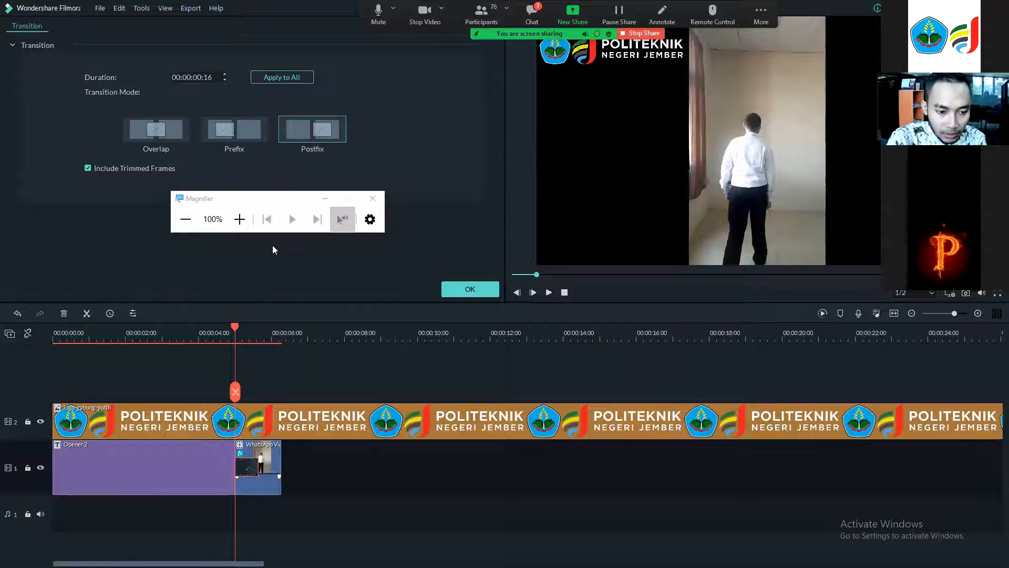
pyautogui.click(237, 217)
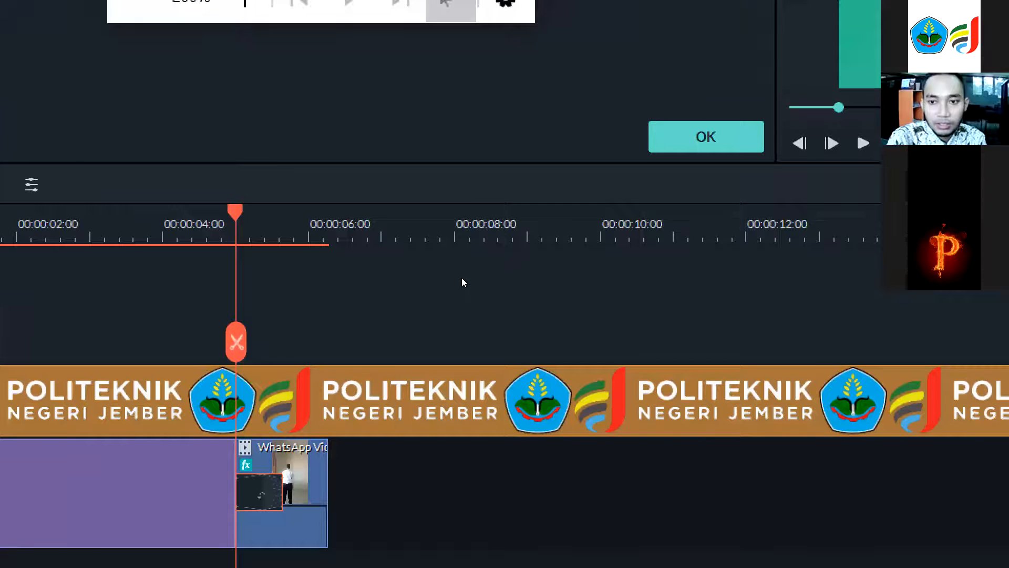
pyautogui.click(460, 287)
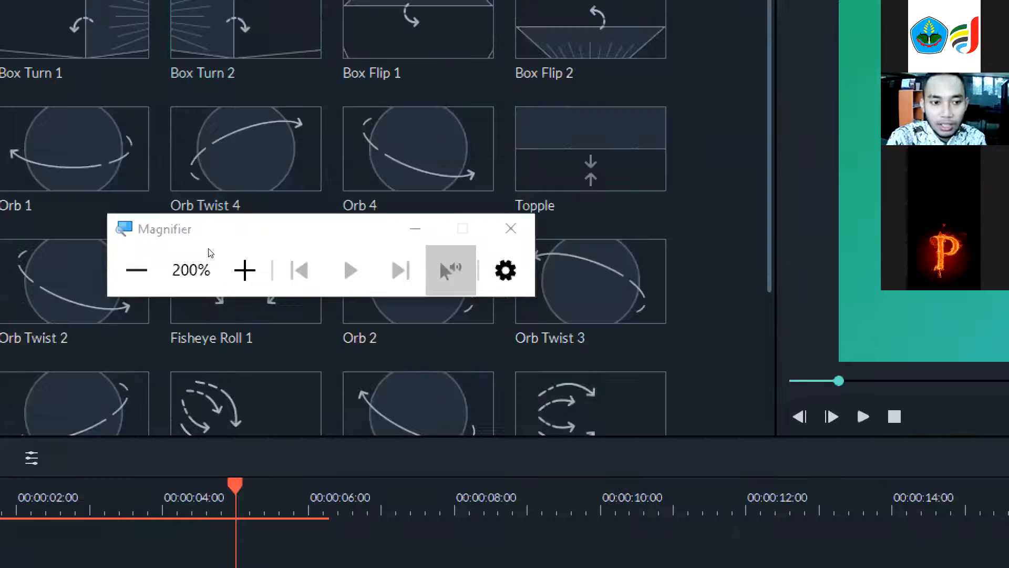
pyautogui.press('super+minus')
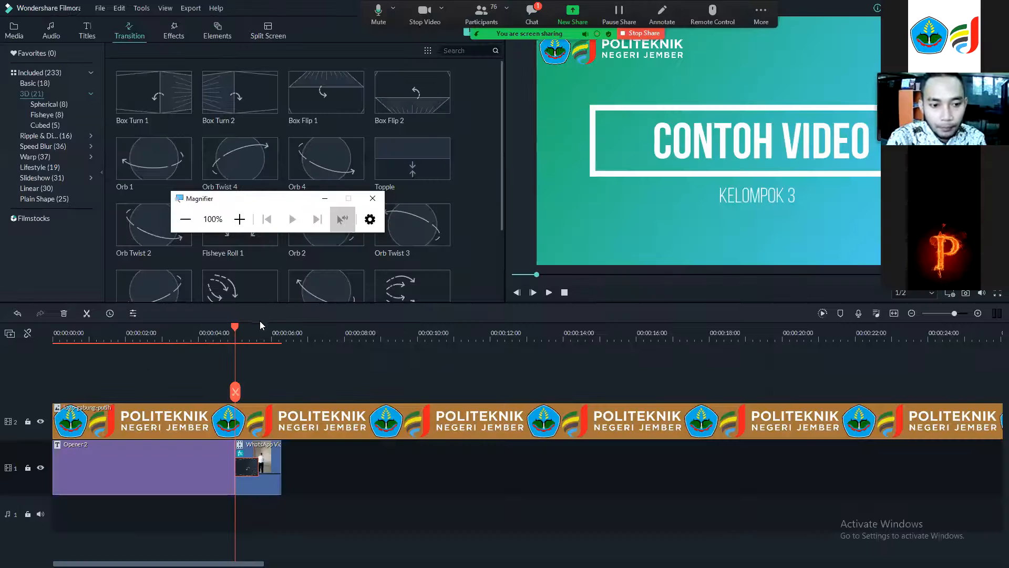
# Play back the title and the Box Turn 1 transition from the start.
pyautogui.moveTo(234, 324); pyautogui.dragTo(17, 335)
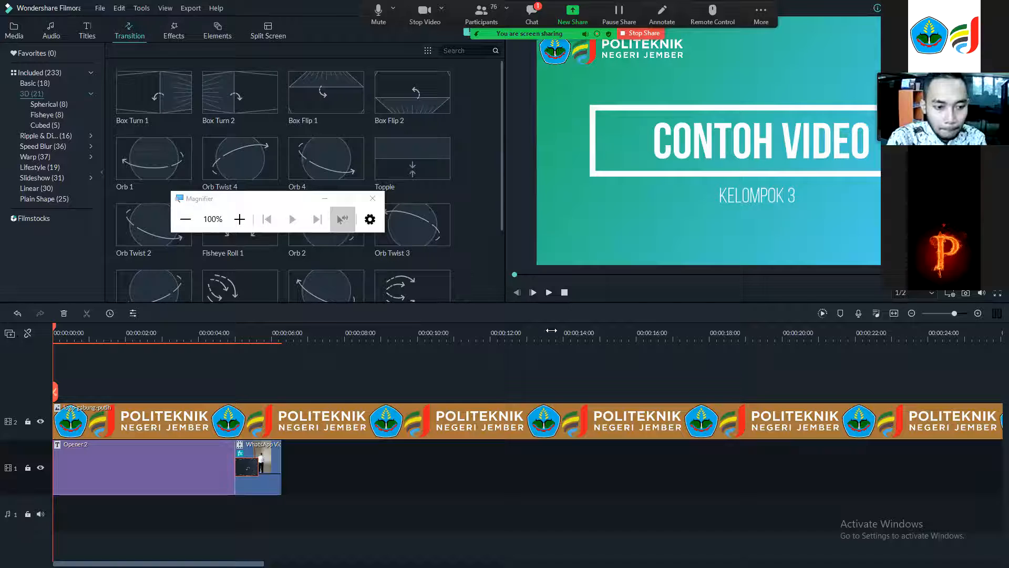
pyautogui.click(548, 293)
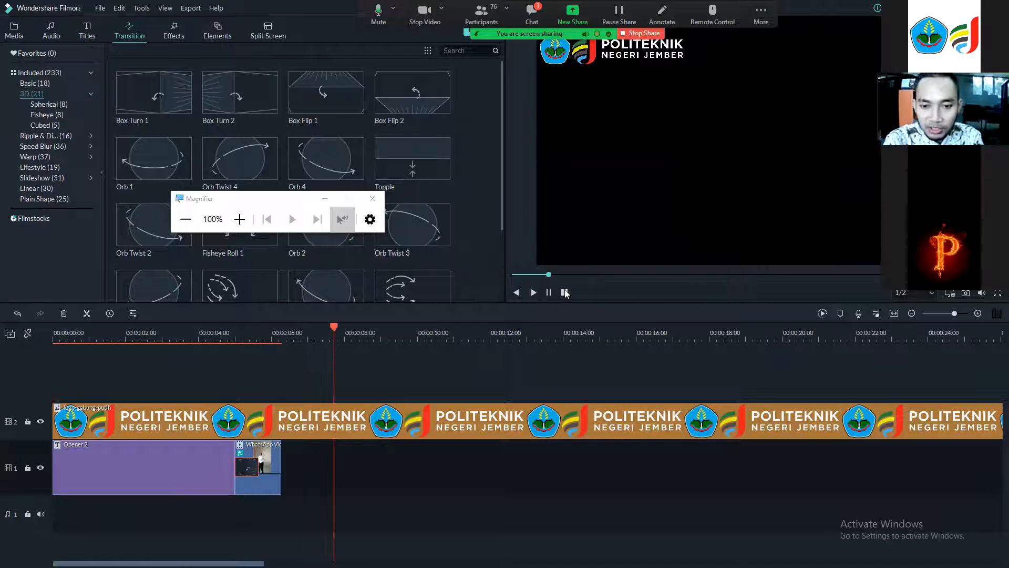
pyautogui.click(551, 293)
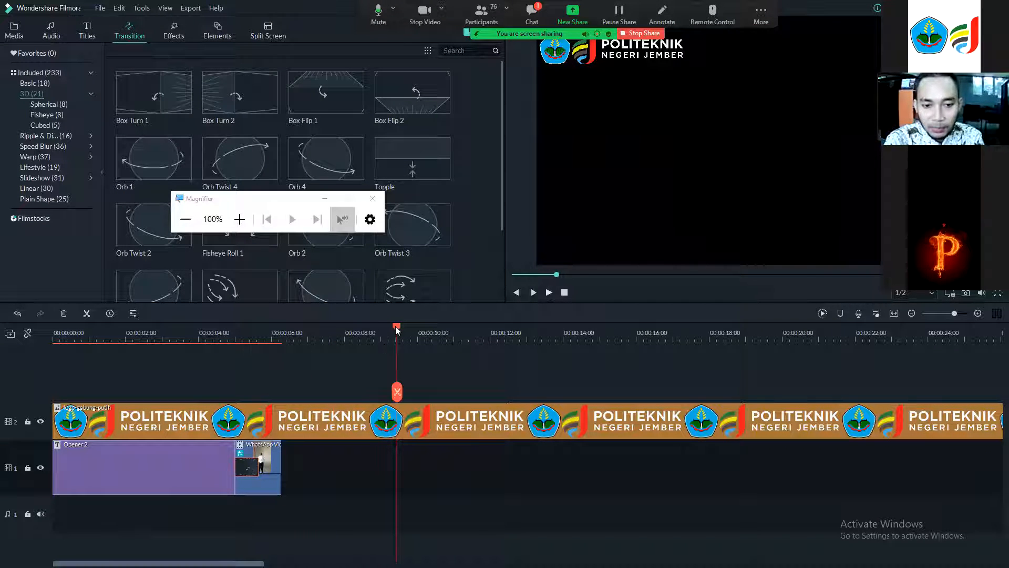
pyautogui.click(265, 353)
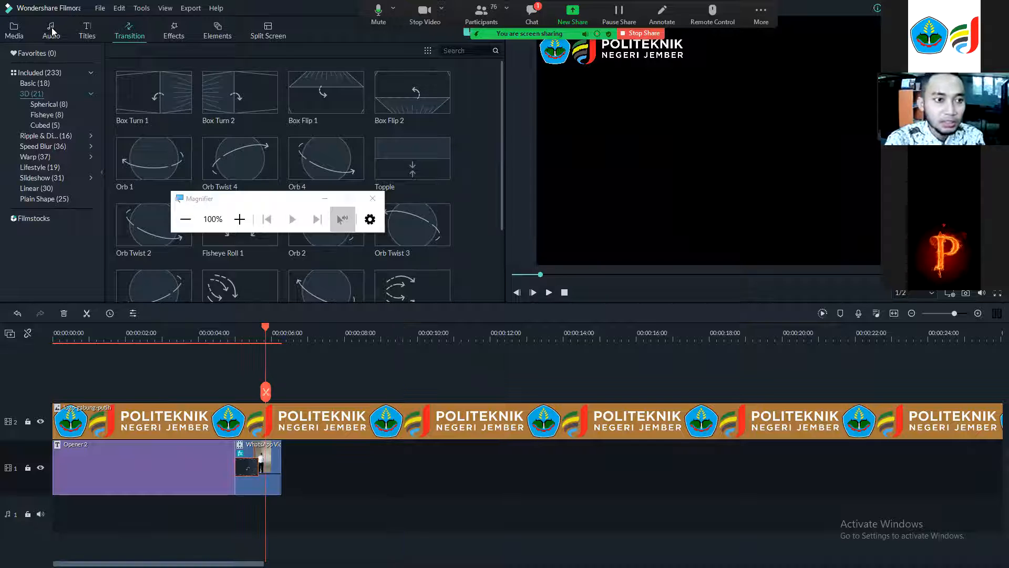
pyautogui.click(82, 29)
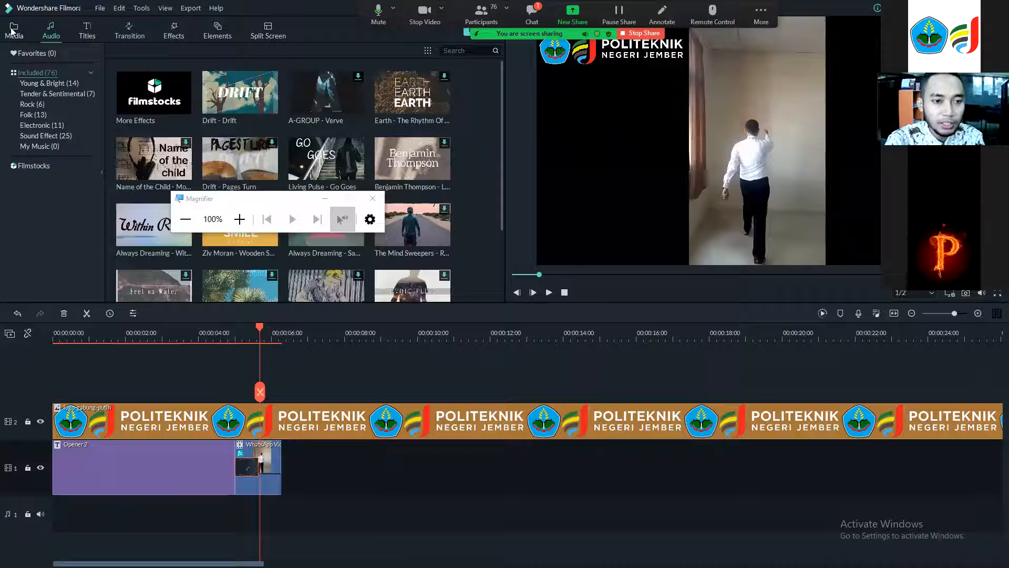
pyautogui.click(13, 32)
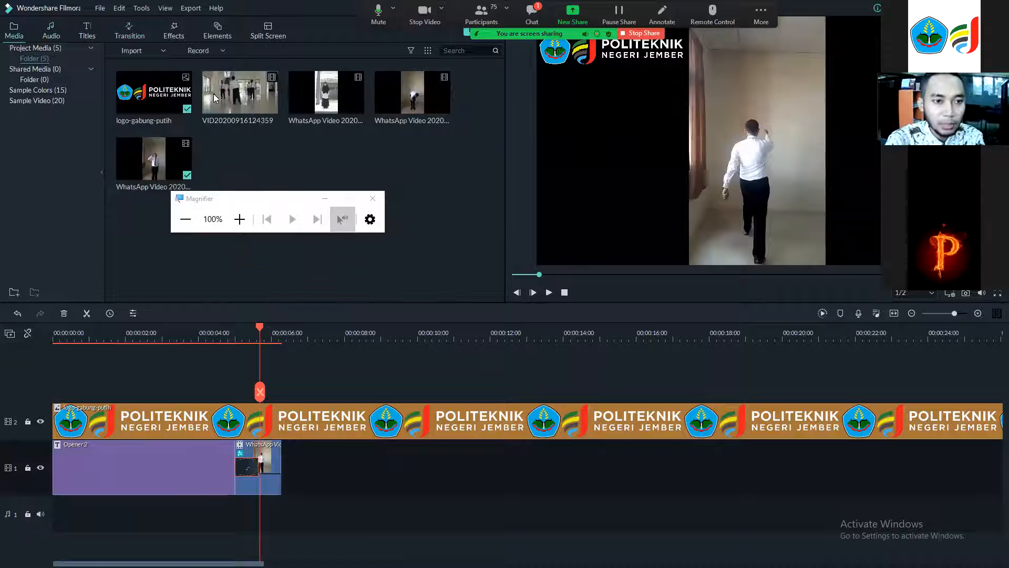
pyautogui.click(240, 94)
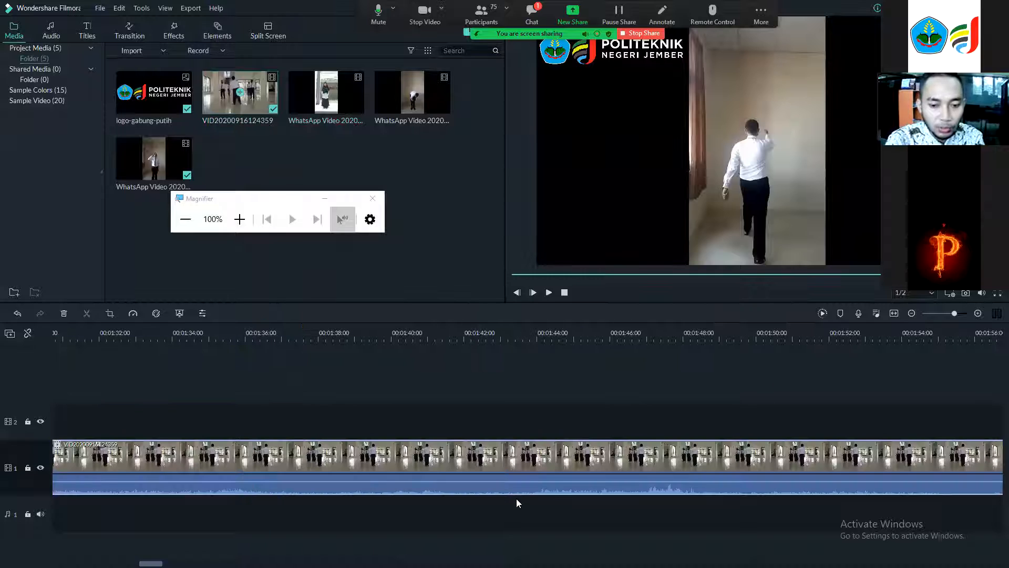
# Scroll along the timeline to review the added clip against the logo overlay track.
pyautogui.click(940, 536)
pyautogui.scroll(10, 940, 536)
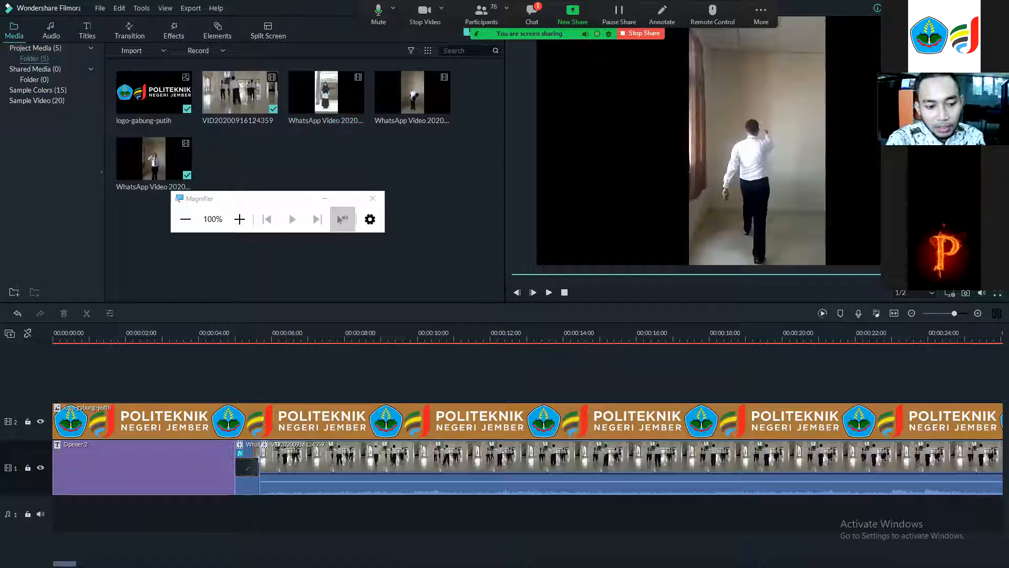
pyautogui.scroll(-2, 527, 447)
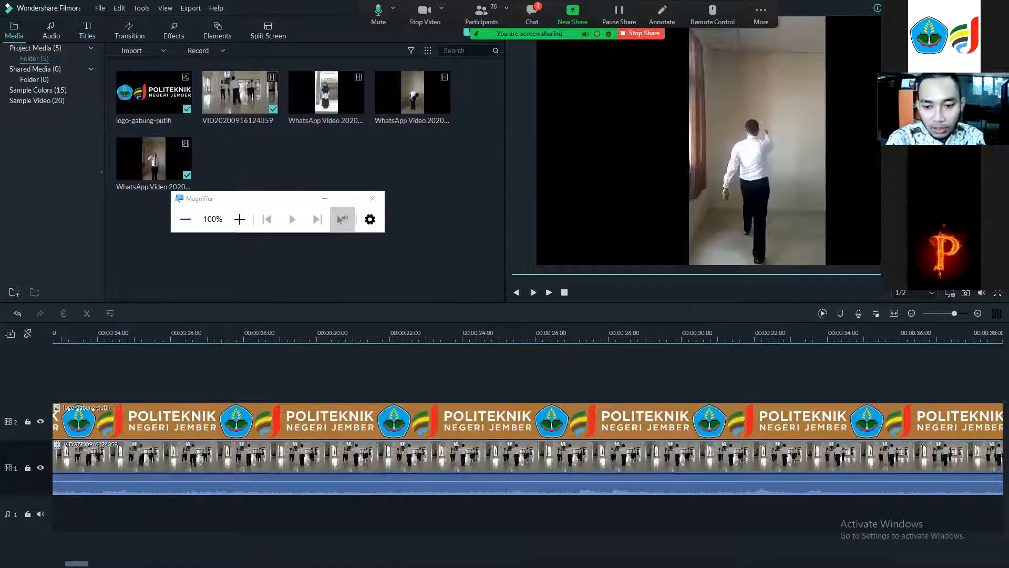
pyautogui.scroll(-10, 510, 382)
pyautogui.scroll(-1, 510, 381)
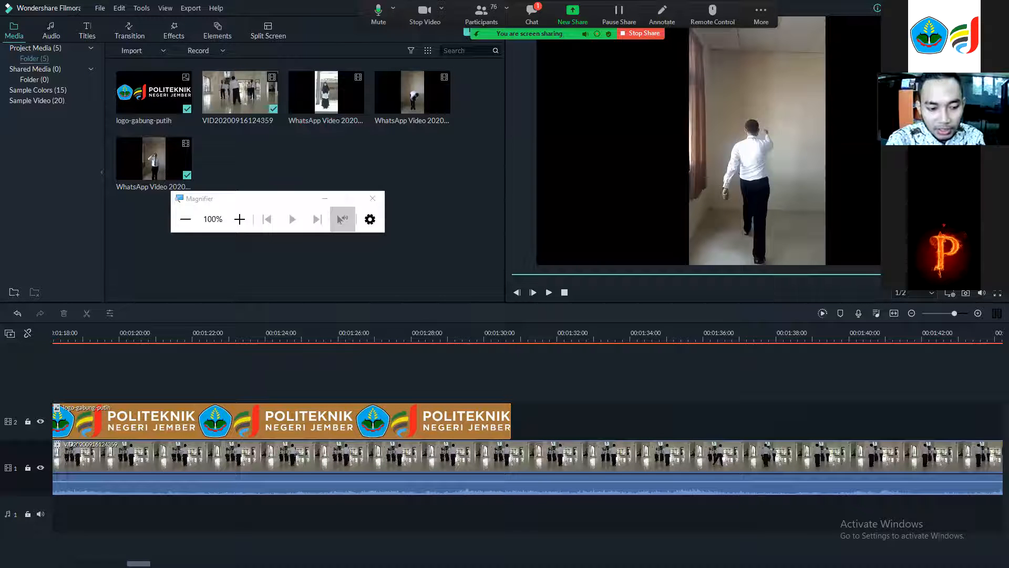
pyautogui.scroll(1, 527, 447)
pyautogui.scroll(6, 75, 365)
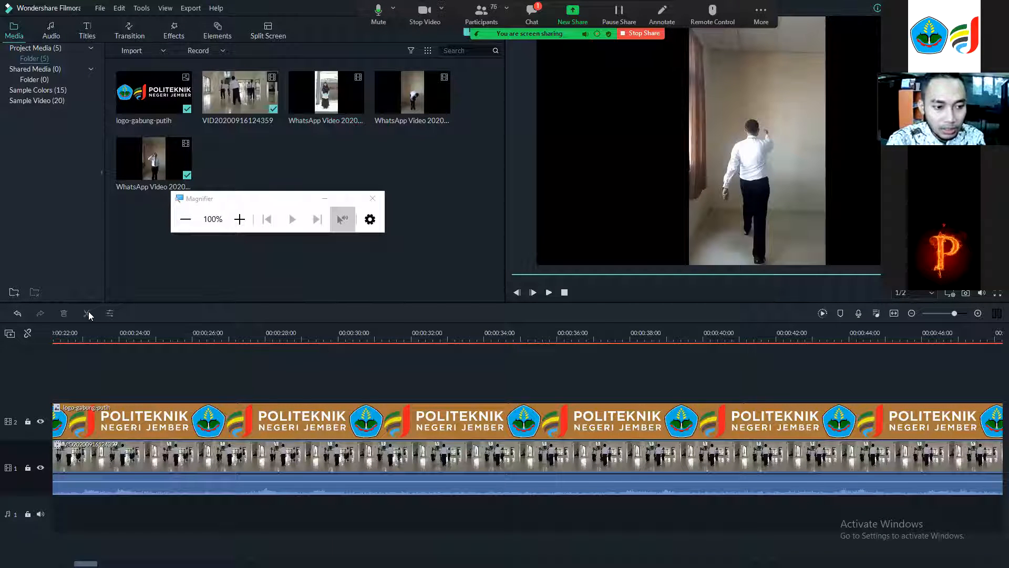
pyautogui.click(240, 220)
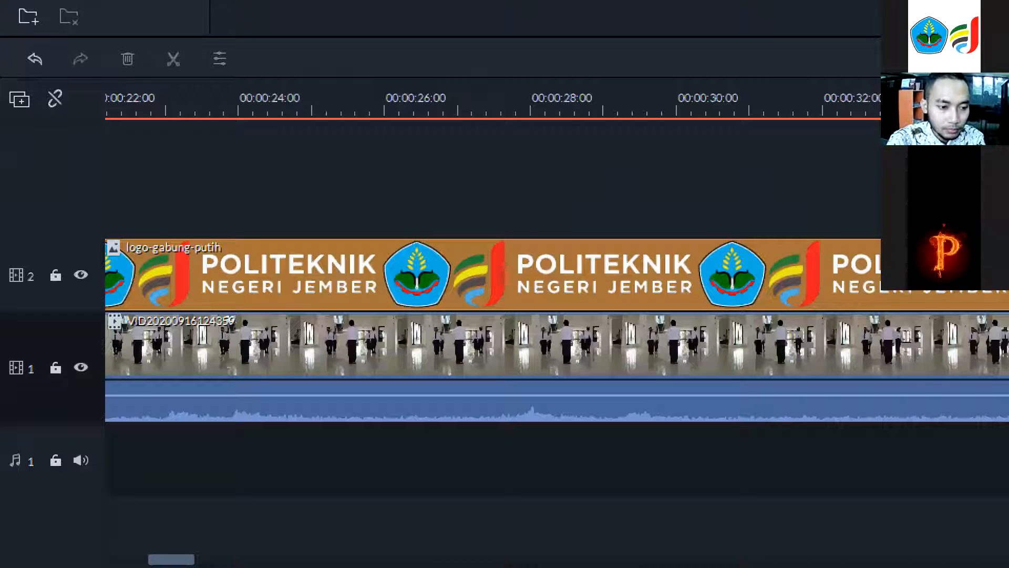
pyautogui.moveTo(171, 559); pyautogui.dragTo(126, 560)
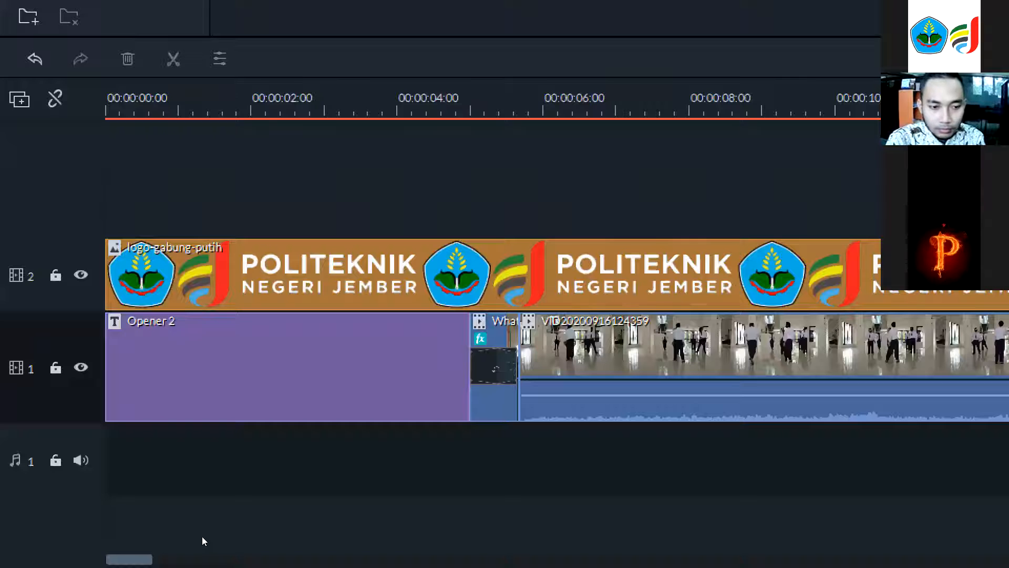
pyautogui.press('super')
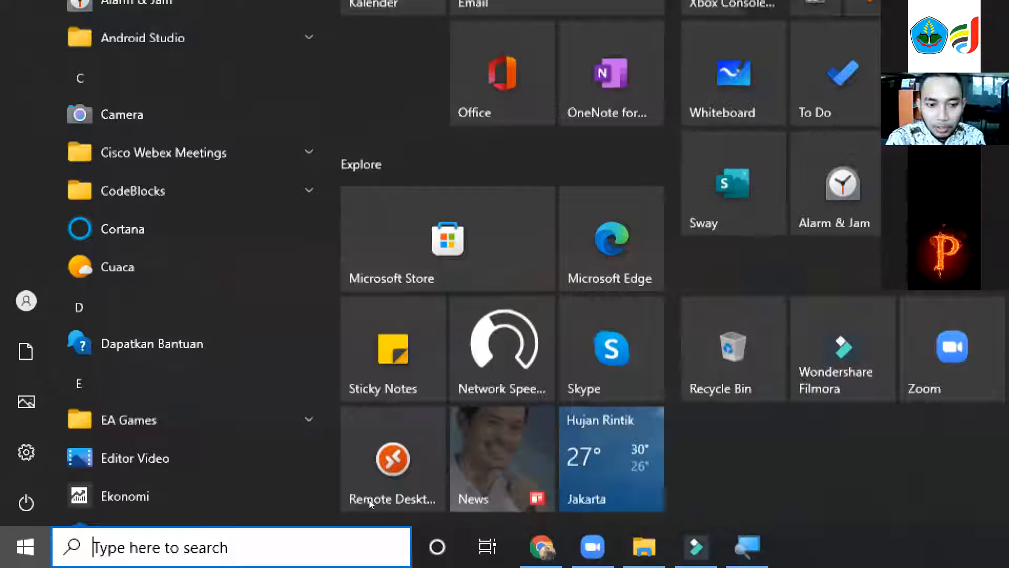
pyautogui.write('magn')
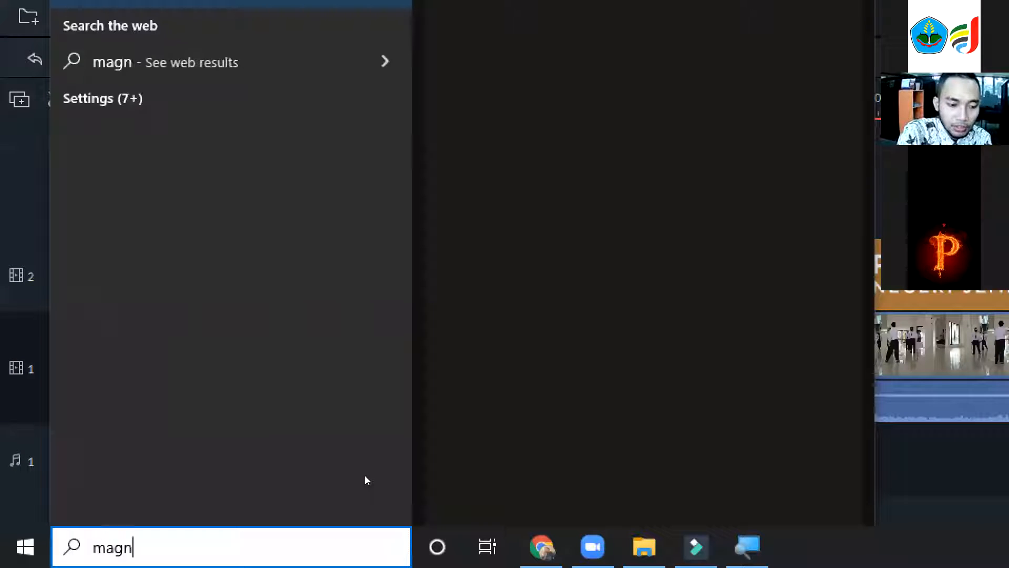
pyautogui.write('i')
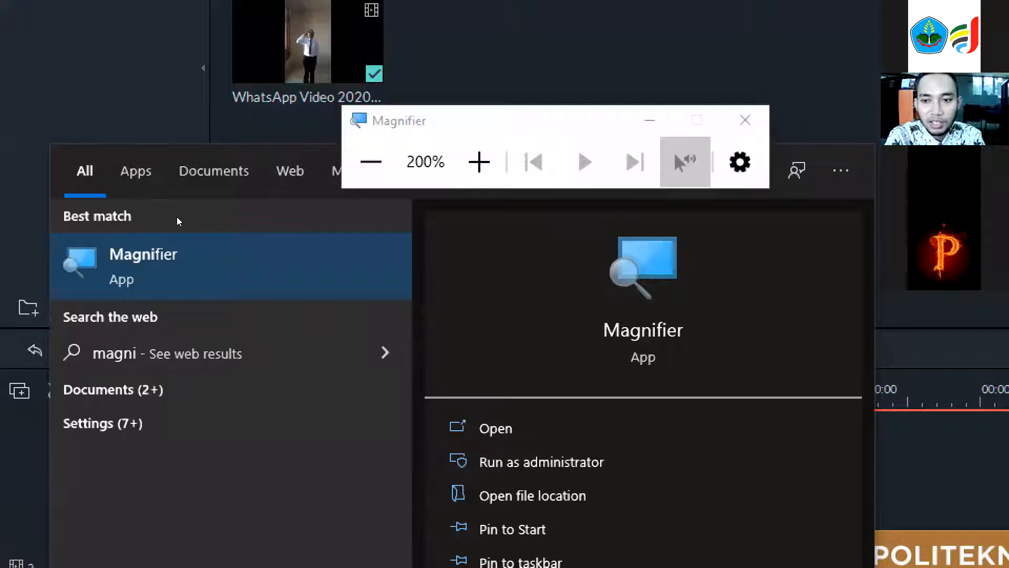
pyautogui.click(176, 215)
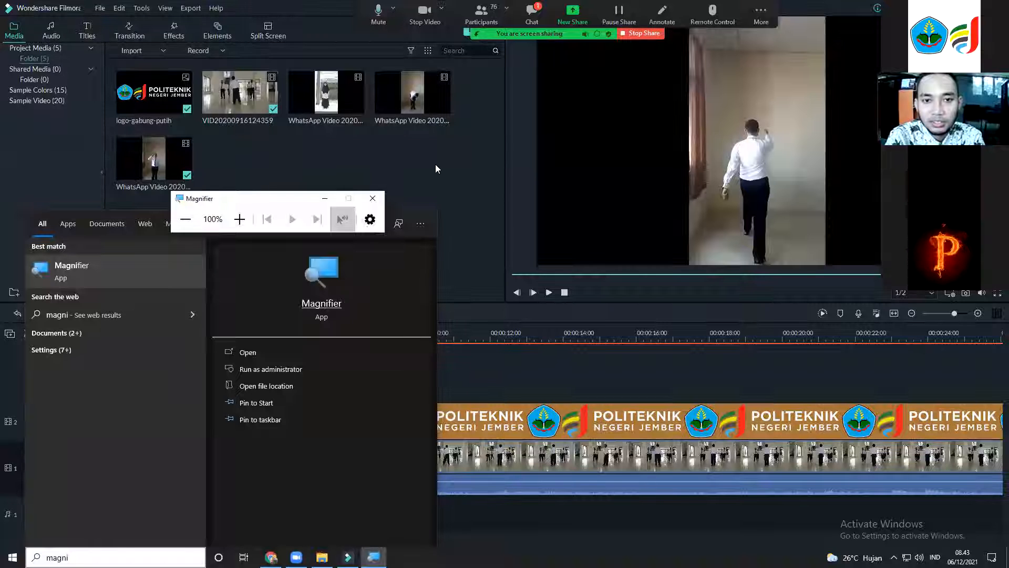
pyautogui.click(436, 164)
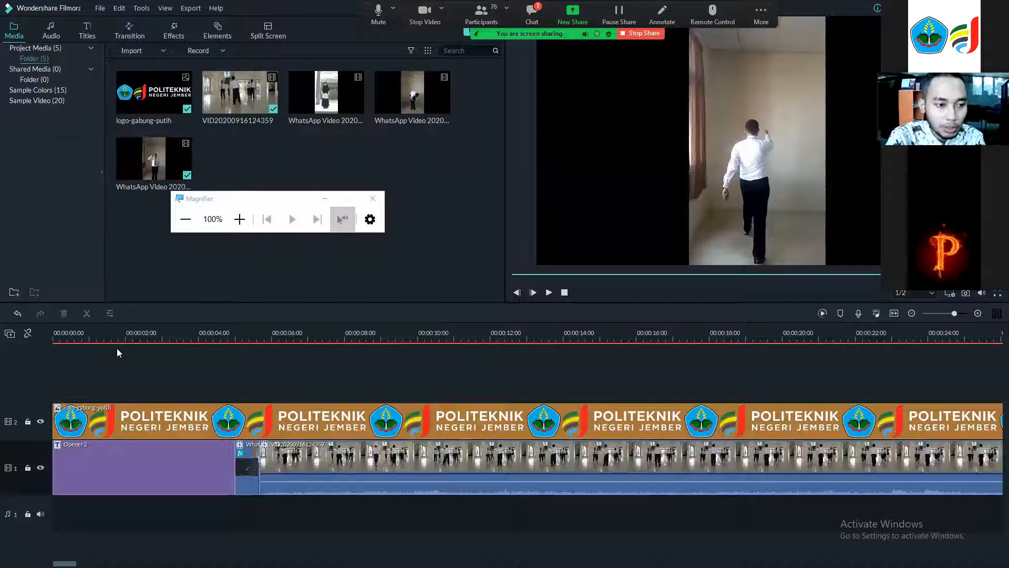
pyautogui.click(357, 456)
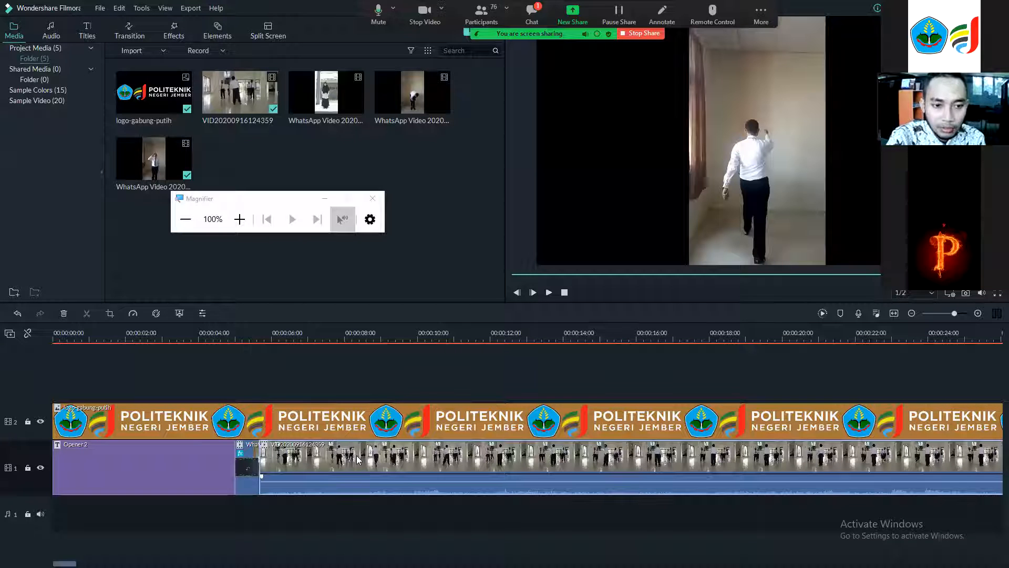
pyautogui.click(73, 548)
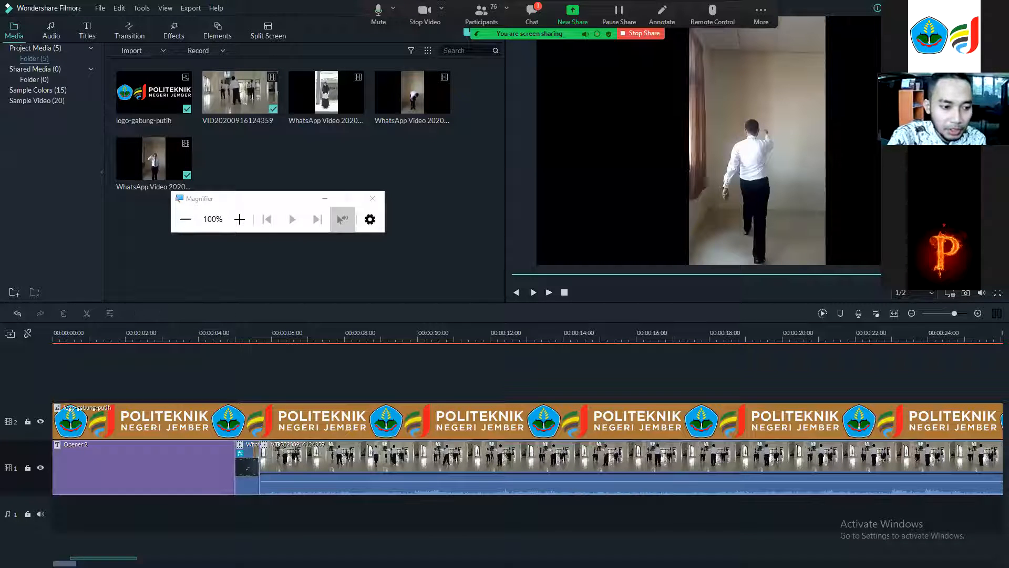
pyautogui.hscroll(5, 720, 497)
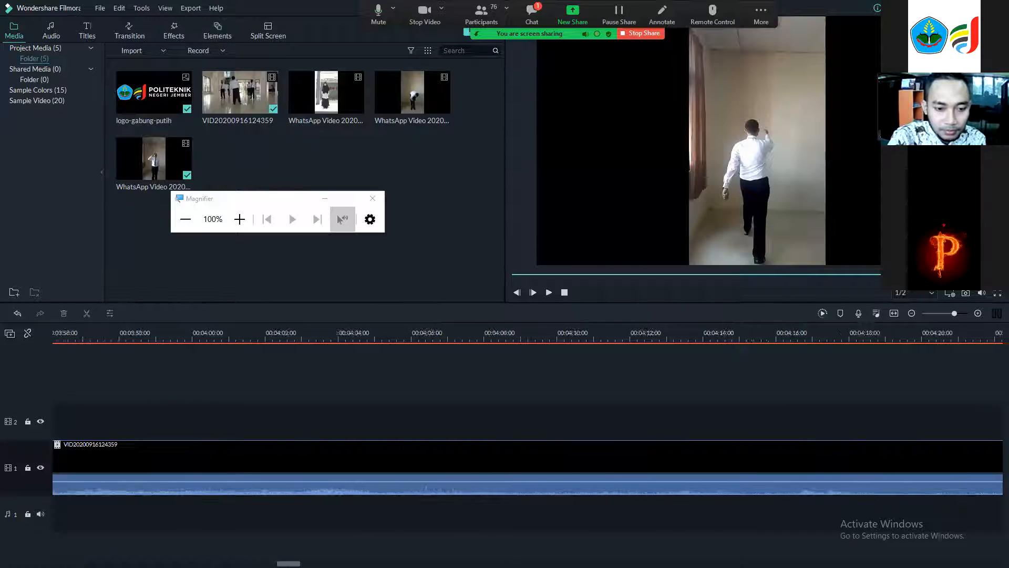
pyautogui.doubleClick(781, 474)
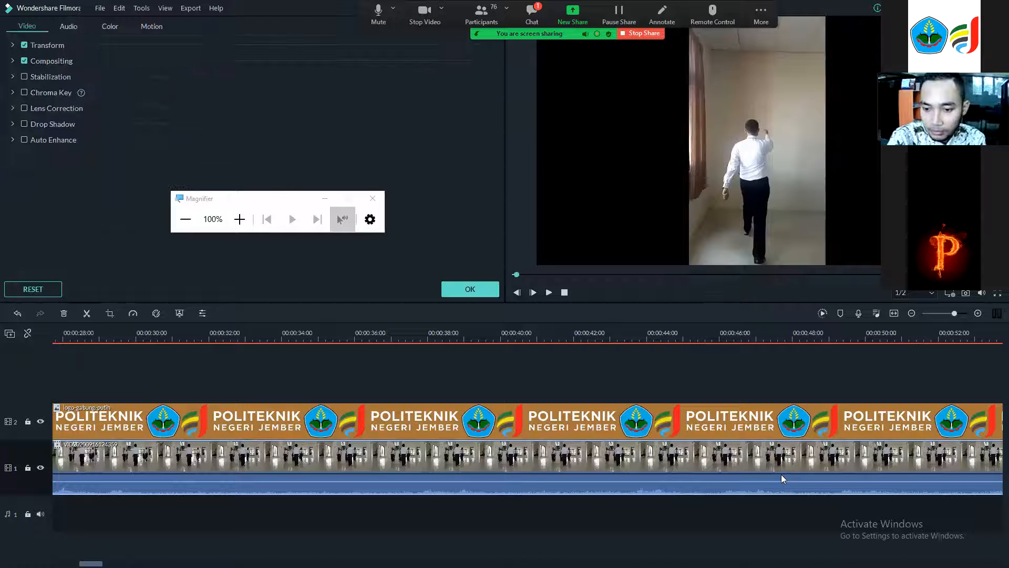
pyautogui.click(476, 290)
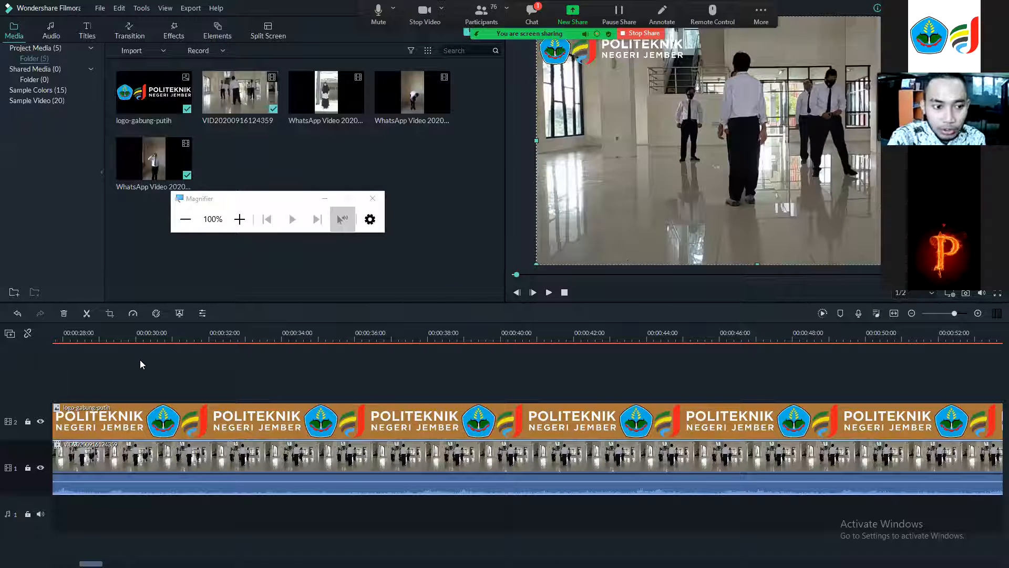
# Split the logo overlay at the playhead, then open and close the video clip's properties again.
pyautogui.click(92, 511)
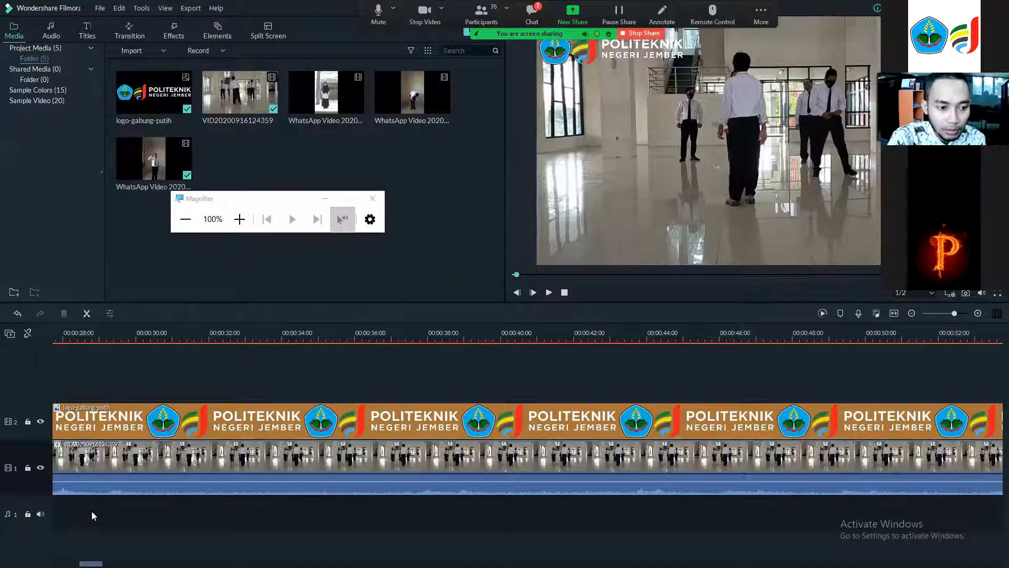
pyautogui.click(84, 311)
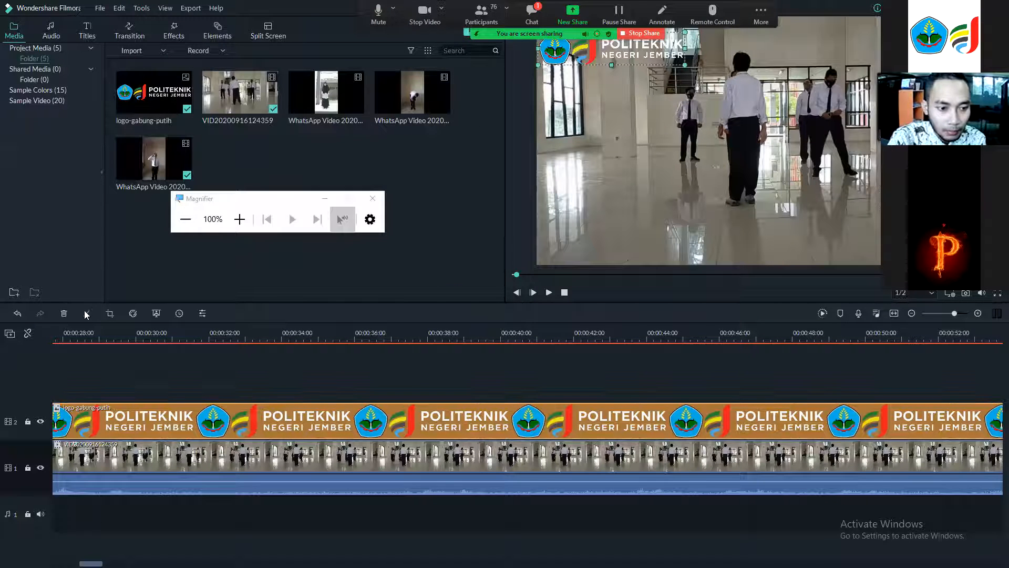
pyautogui.doubleClick(273, 460)
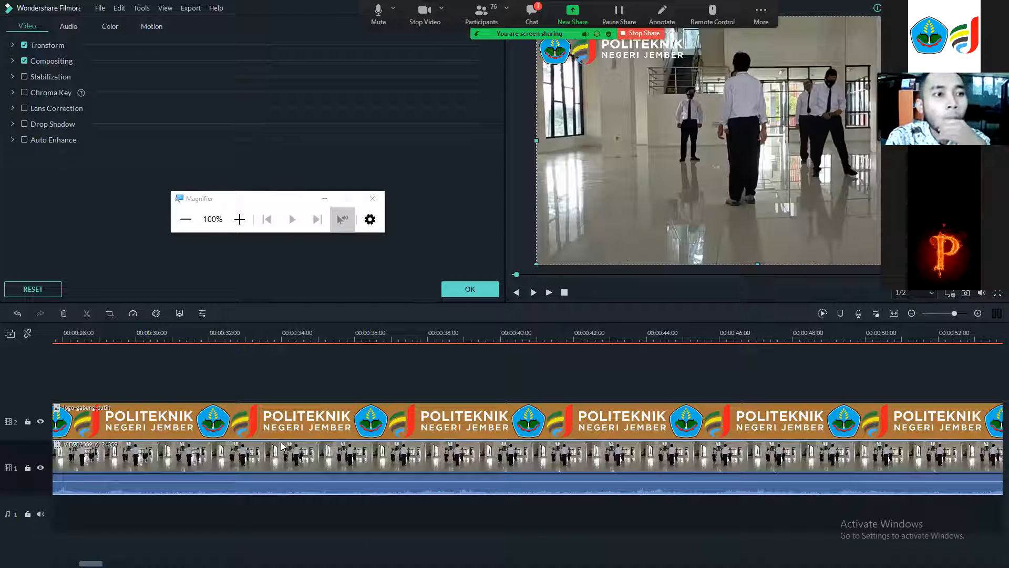
pyautogui.click(473, 291)
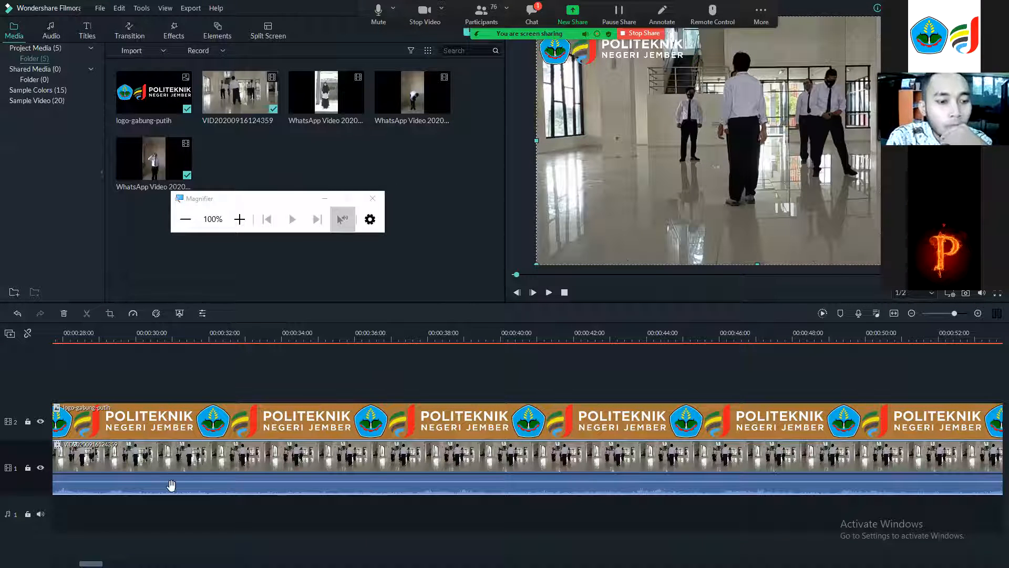
# Split the video clip where the logo overlay ends and delete the tail, then undo both changes.
pyautogui.moveTo(91, 564); pyautogui.dragTo(60, 564)
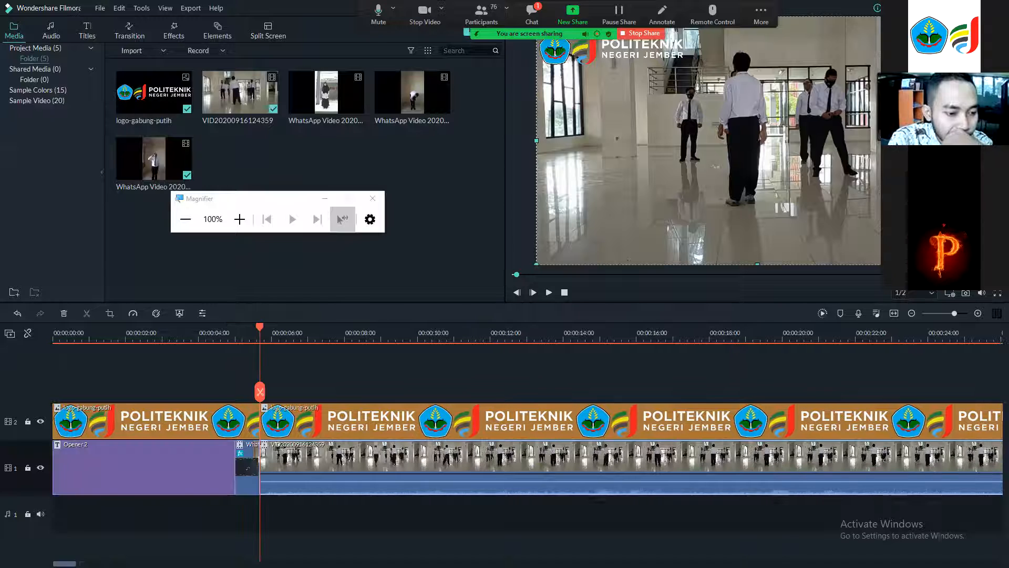
pyautogui.moveTo(264, 333); pyautogui.dragTo(398, 336)
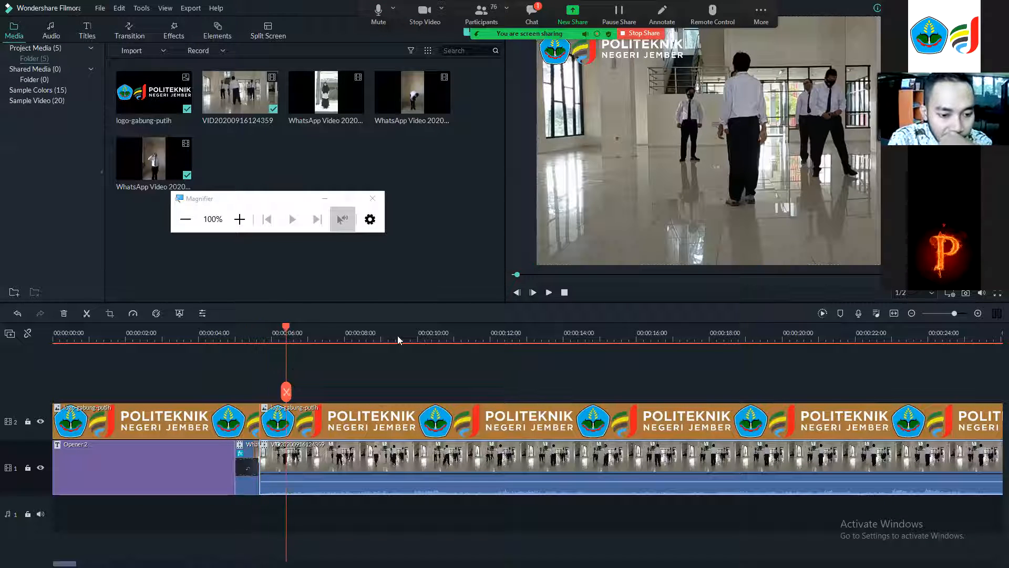
pyautogui.moveTo(964, 361); pyautogui.dragTo(993, 422)
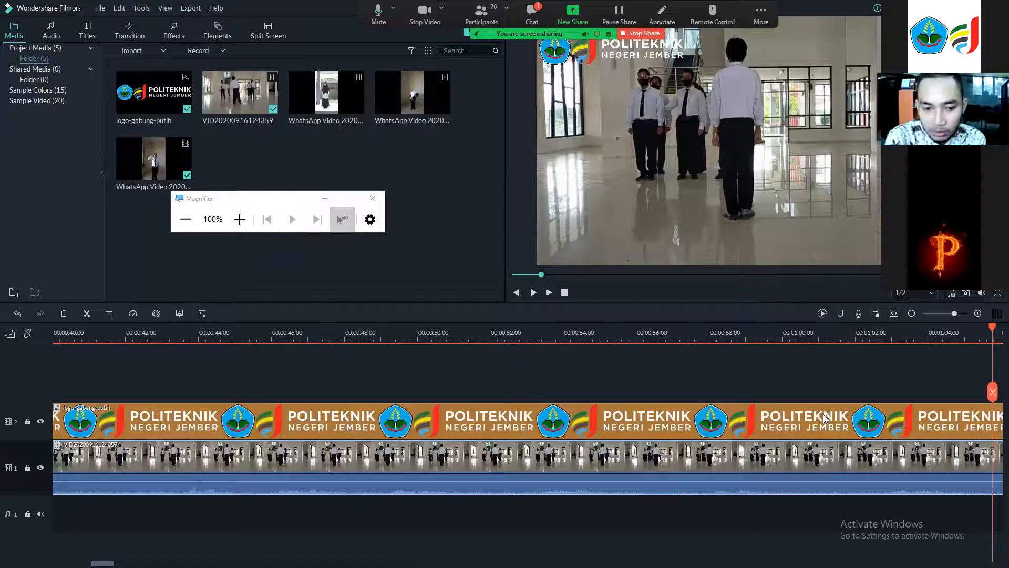
pyautogui.scroll(-3, 823, 414)
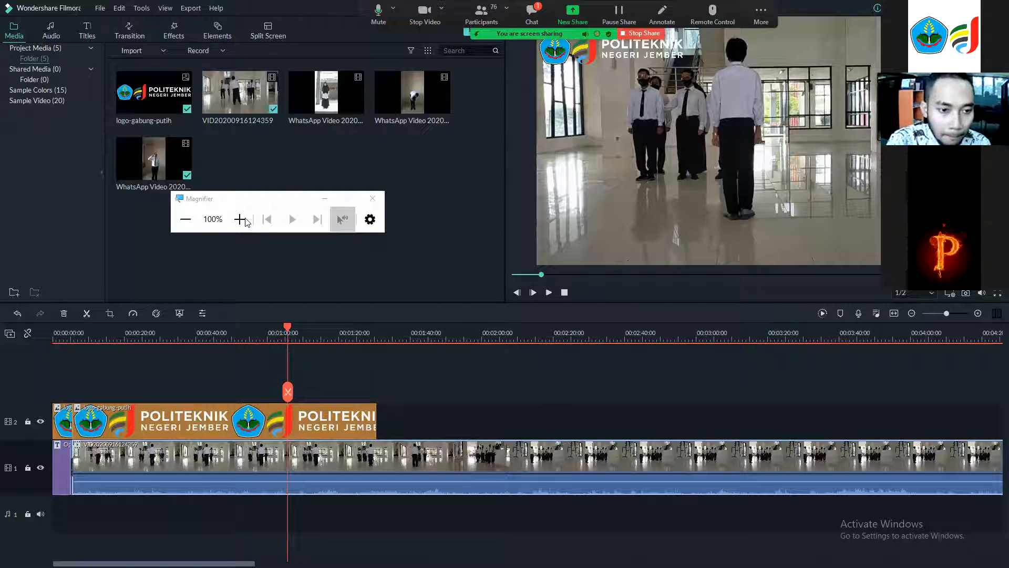
pyautogui.press('super+plus')
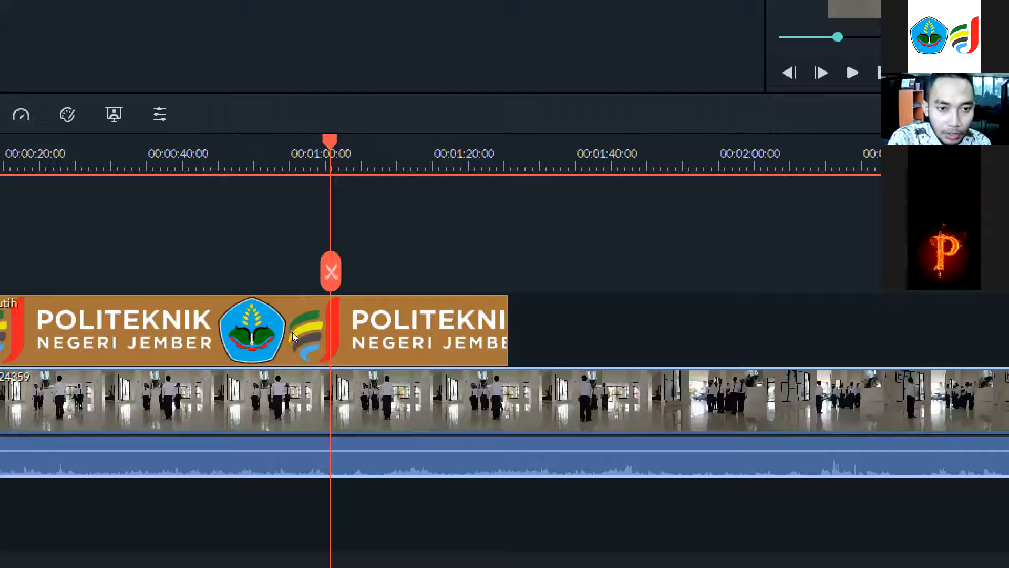
pyautogui.moveTo(320, 331); pyautogui.dragTo(376, 341)
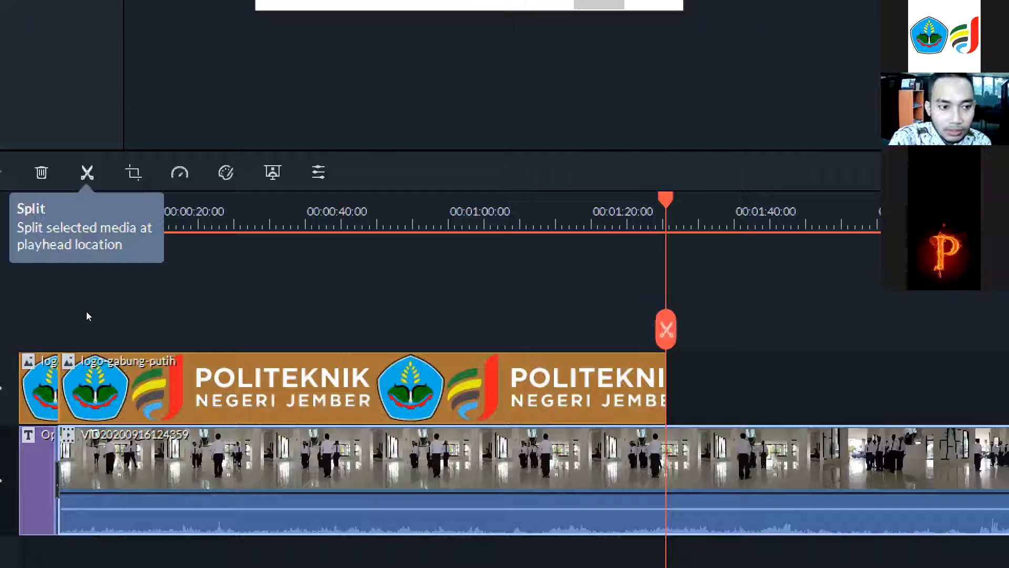
pyautogui.hotkey('ctrl', 'b')
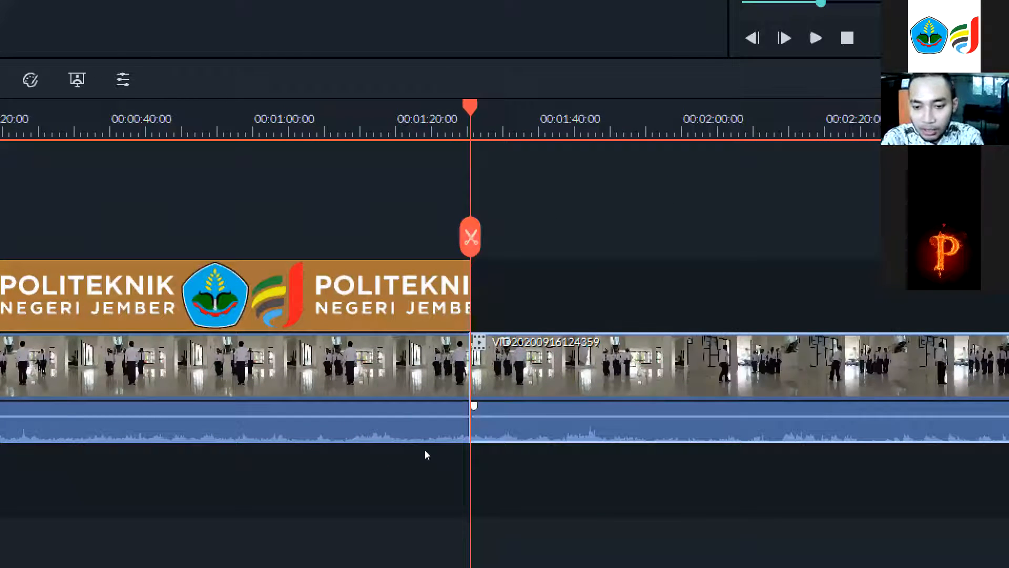
pyautogui.press('Delete')
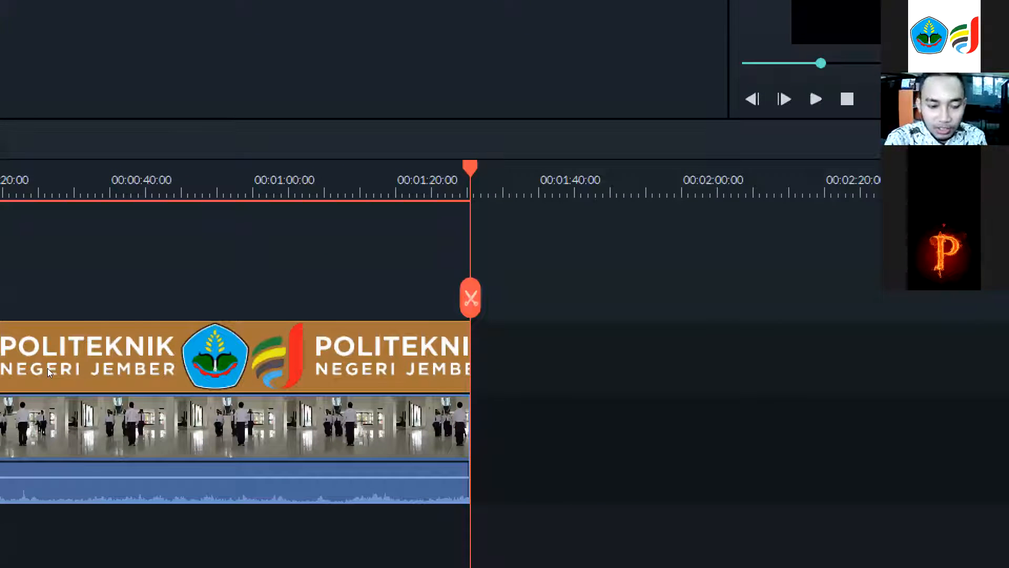
pyautogui.hotkey('ctrl', 'z')
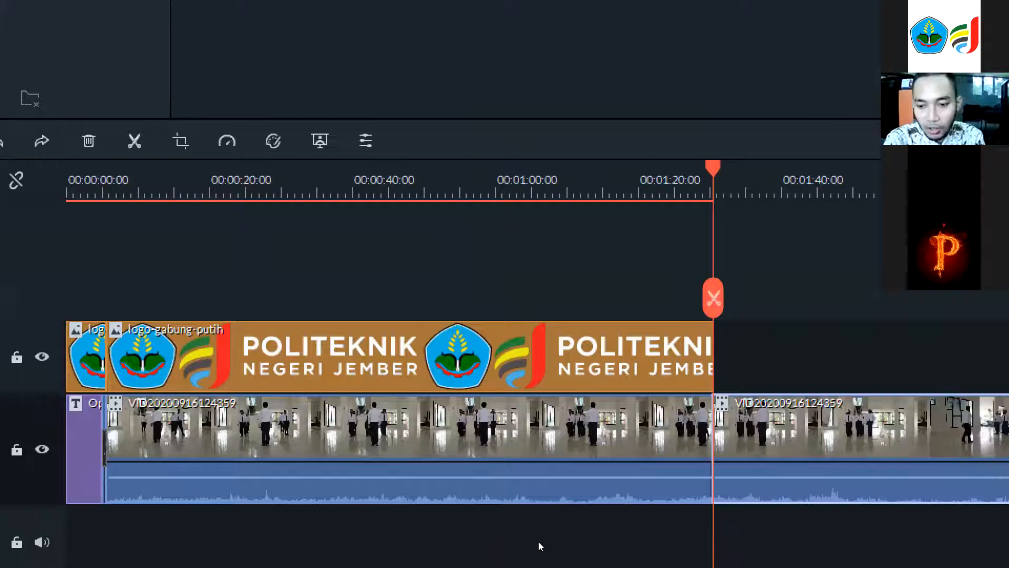
pyautogui.hotkey('ctrl', 'z')
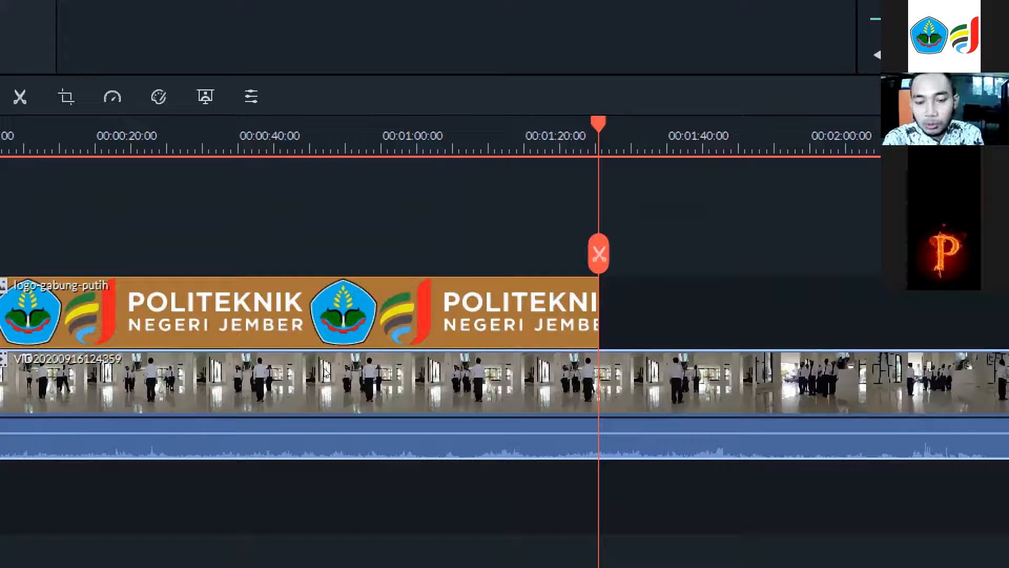
pyautogui.moveTo(598, 124)
pyautogui.mouseDown()
pyautogui.moveTo(565, 131)
pyautogui.moveTo(592, 124)
pyautogui.mouseUp()
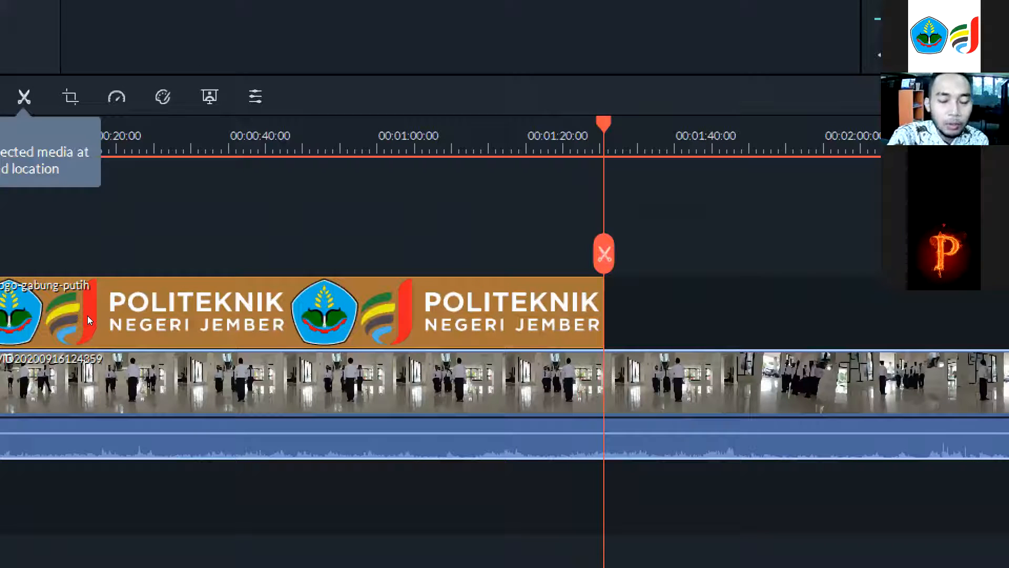
pyautogui.hotkey('ctrl', 'b')
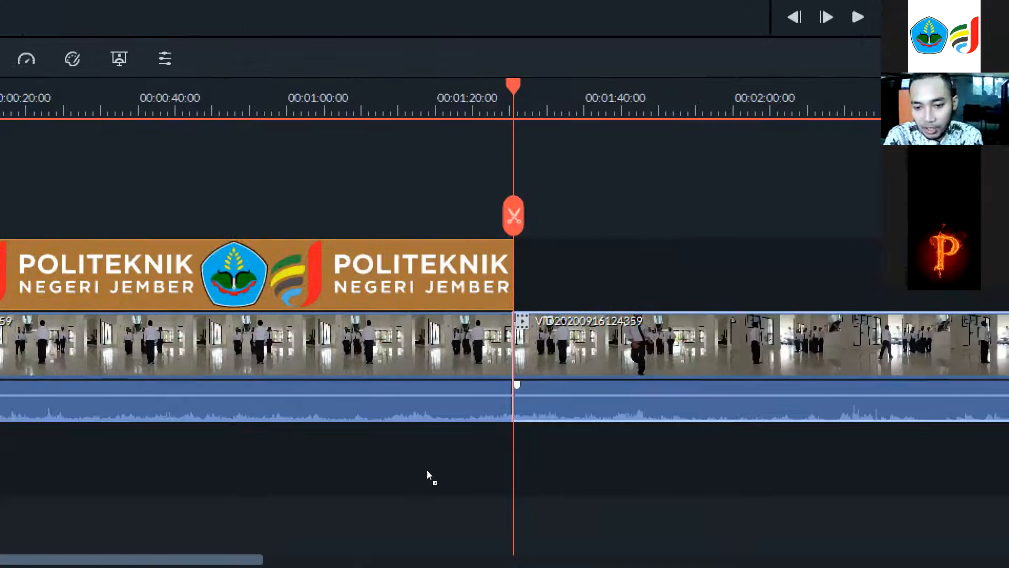
pyautogui.moveTo(720, 410); pyautogui.dragTo(727, 410)
pyautogui.moveTo(438, 473); pyautogui.dragTo(441, 475)
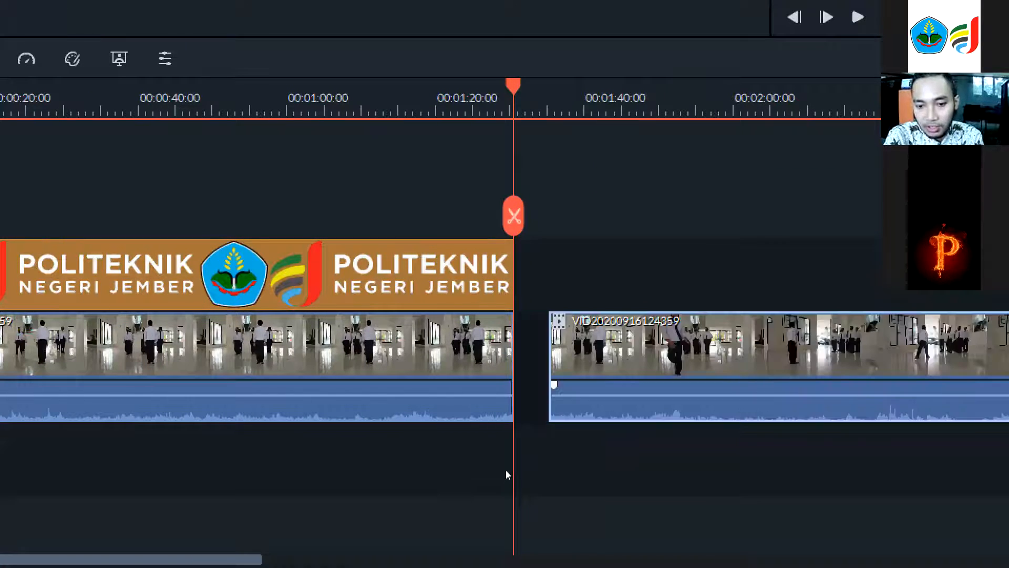
pyautogui.moveTo(506, 471); pyautogui.dragTo(455, 480)
pyautogui.moveTo(515, 467); pyautogui.dragTo(448, 452)
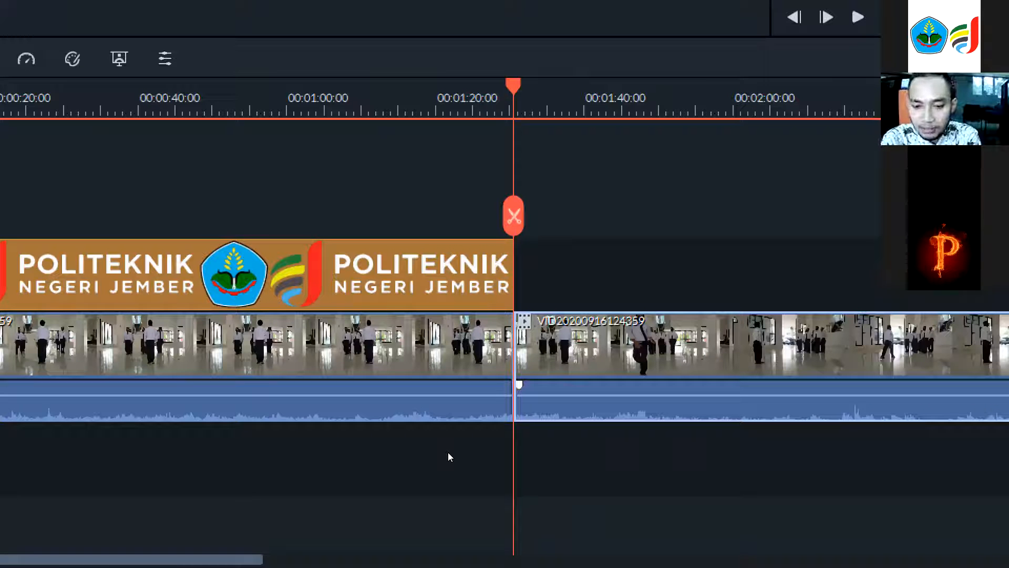
pyautogui.press('Delete')
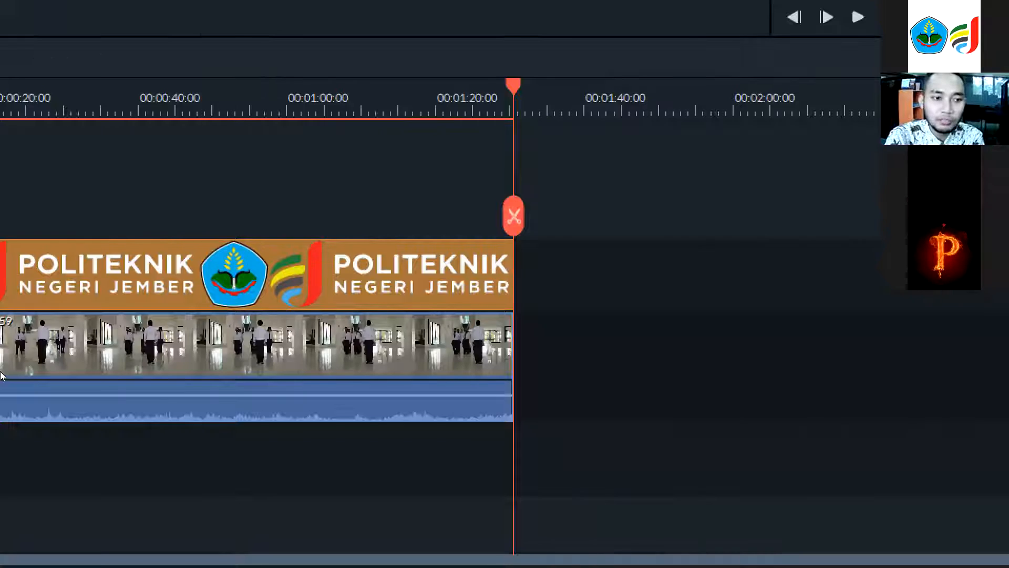
# Play the trimmed project back from the start.
pyautogui.press('Home')
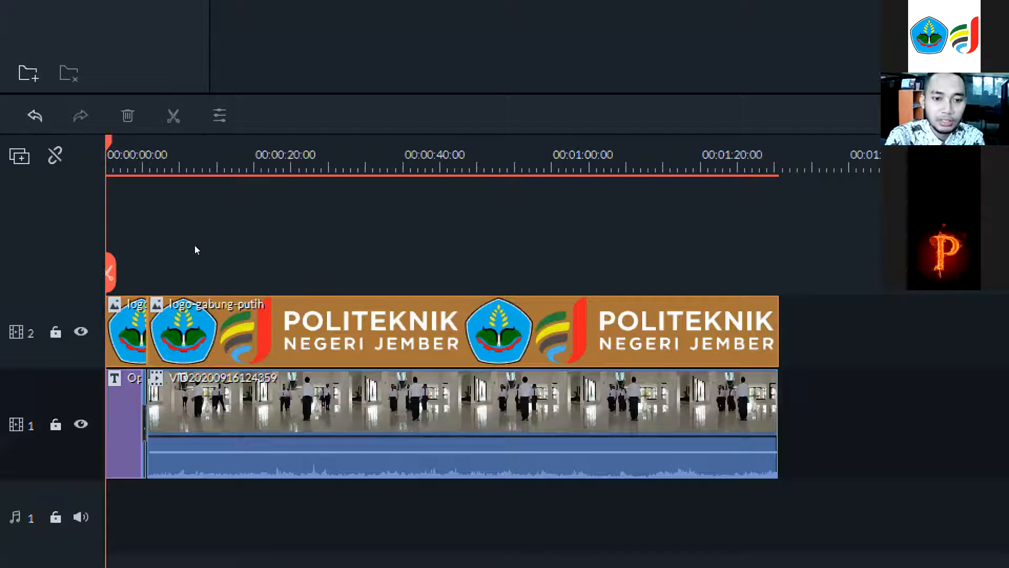
pyautogui.press('super+minus')
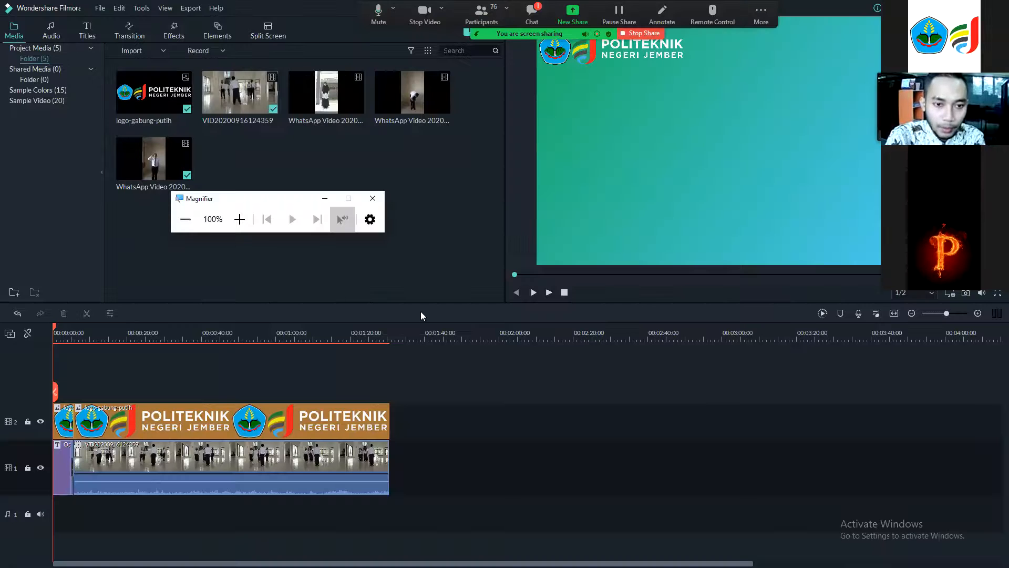
pyautogui.click(549, 292)
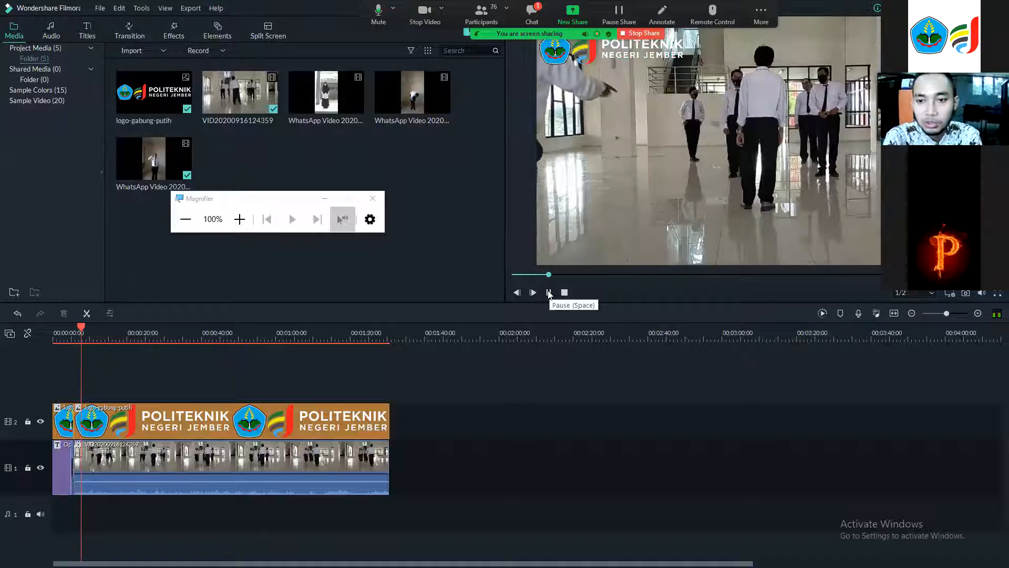
pyautogui.click(548, 293)
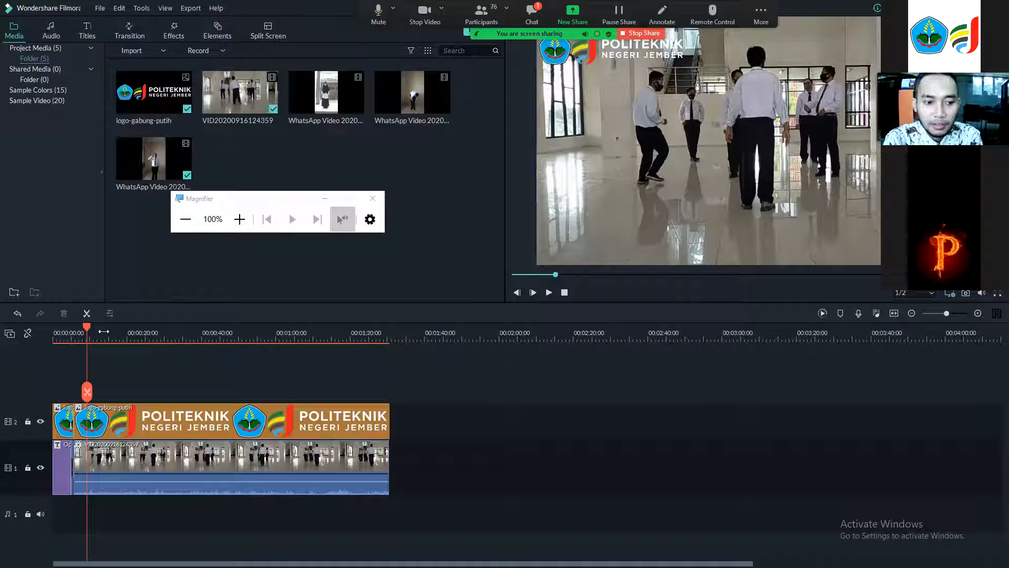
pyautogui.click(170, 334)
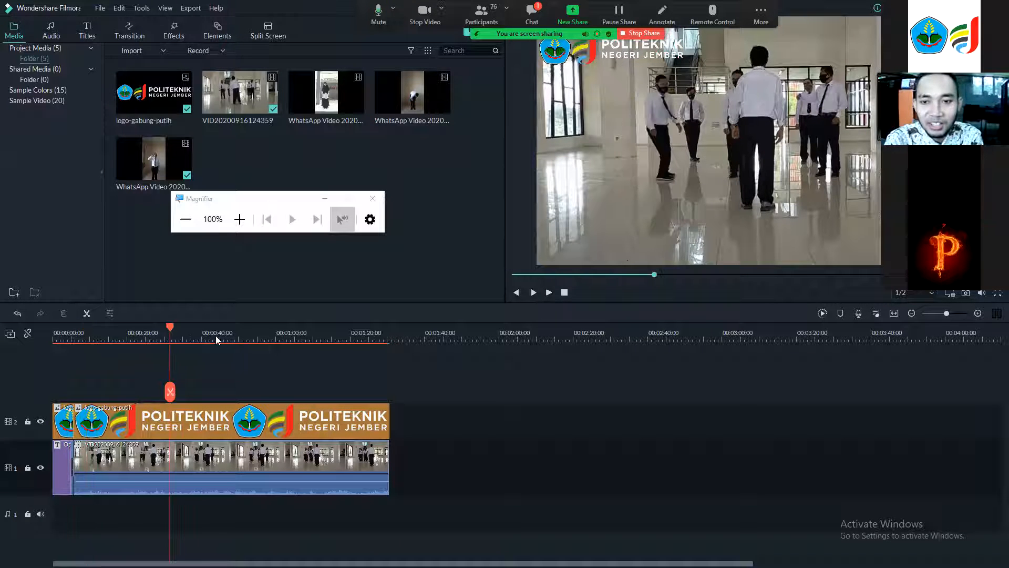
pyautogui.click(372, 340)
pyautogui.click(73, 379)
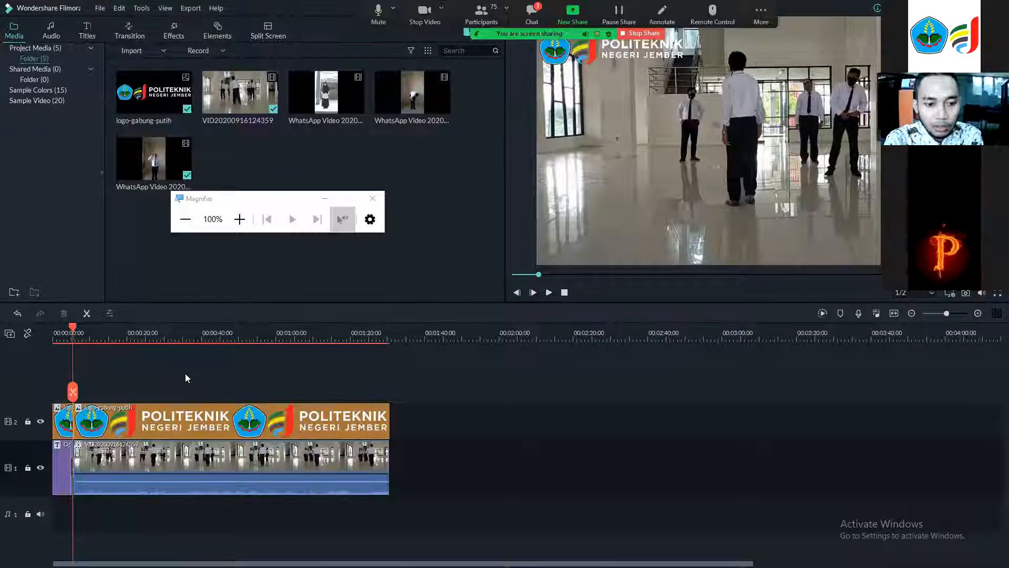
pyautogui.press('super+plus')
pyautogui.press('super+plus')
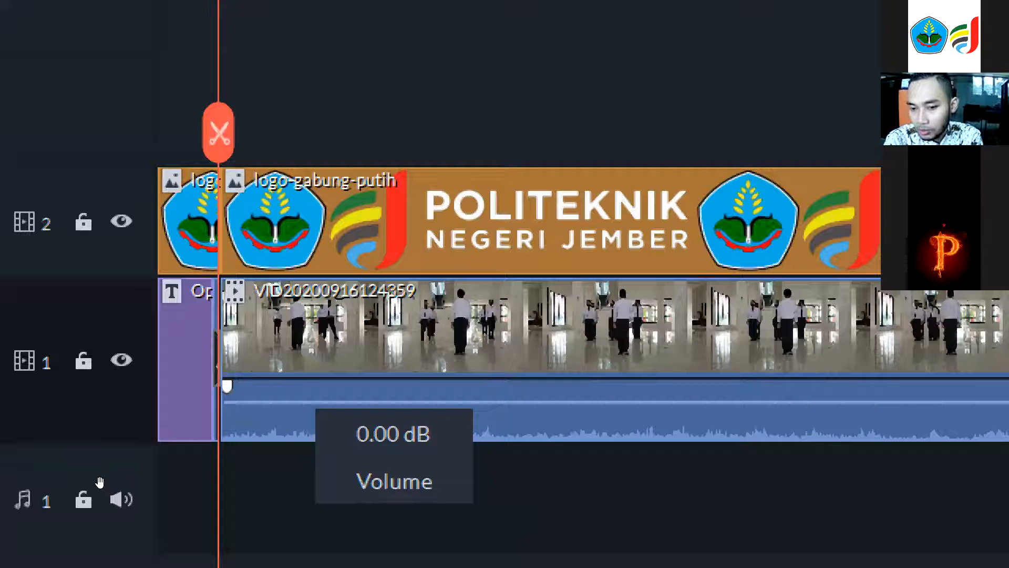
pyautogui.moveTo(100, 482); pyautogui.dragTo(108, 500)
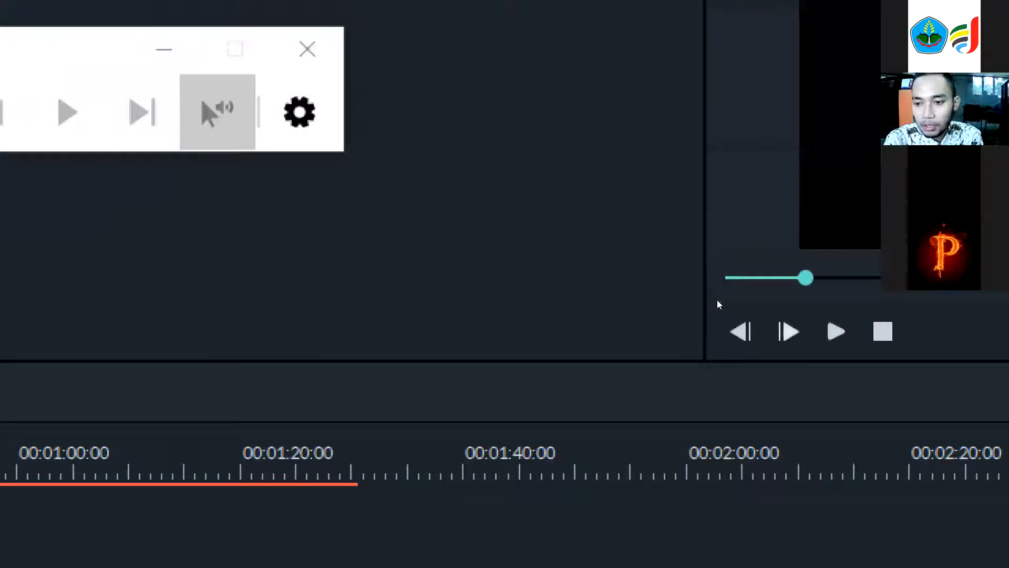
pyautogui.press('super+minus')
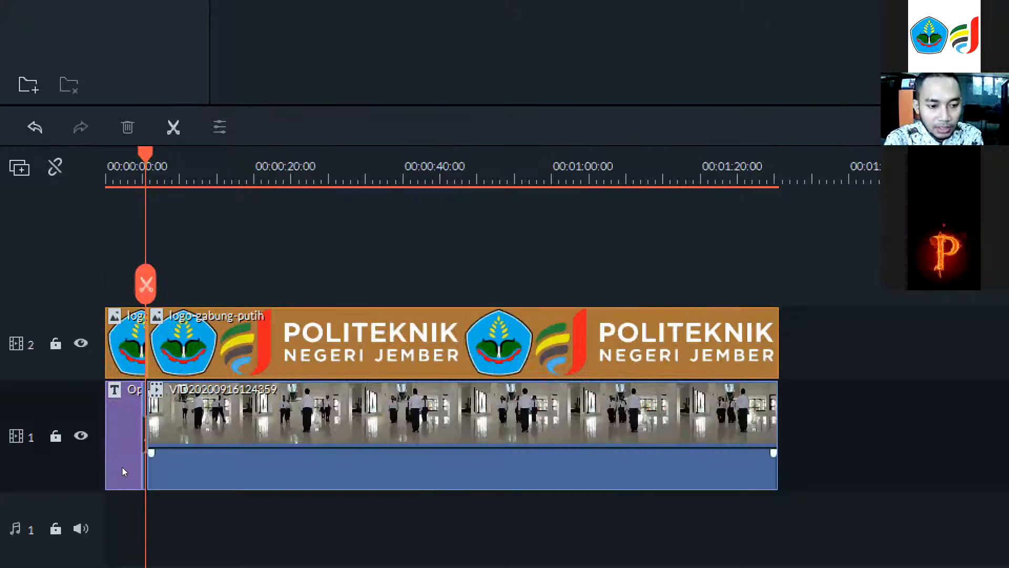
pyautogui.click(122, 466)
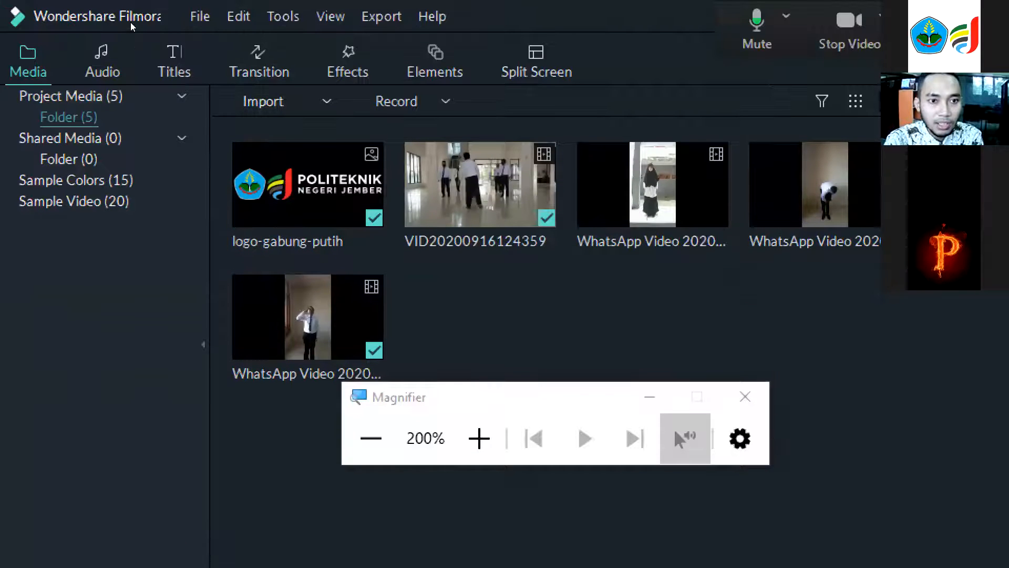
# Play the project from the beginning and pause playback partway through.
pyautogui.click(259, 63)
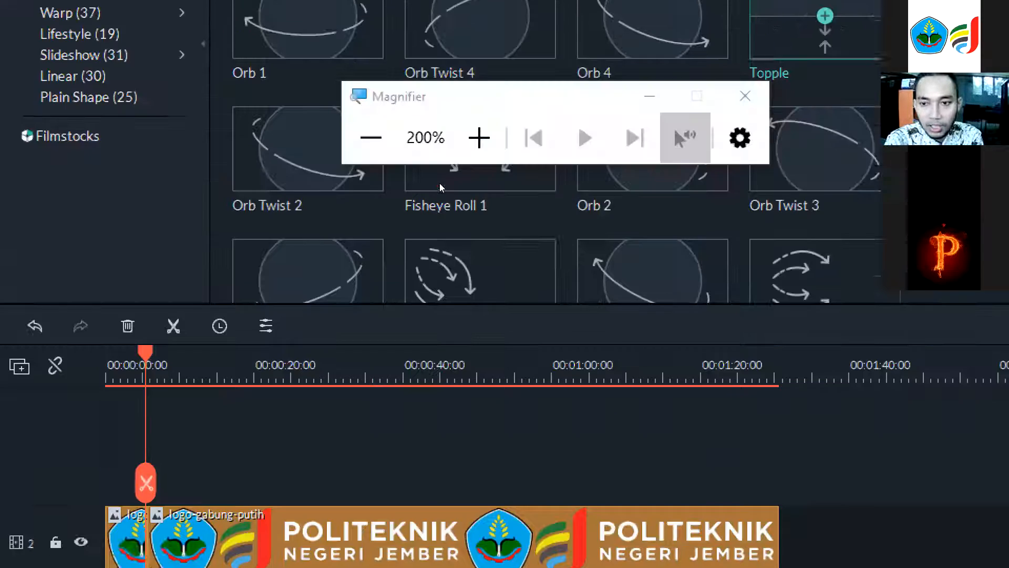
pyautogui.click(185, 214)
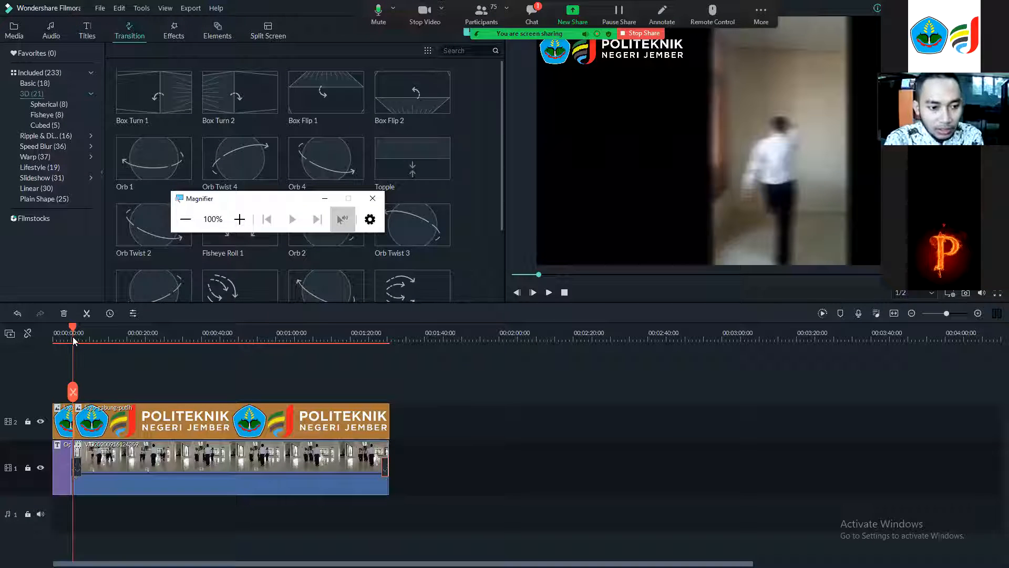
pyautogui.moveTo(74, 332); pyautogui.dragTo(36, 330)
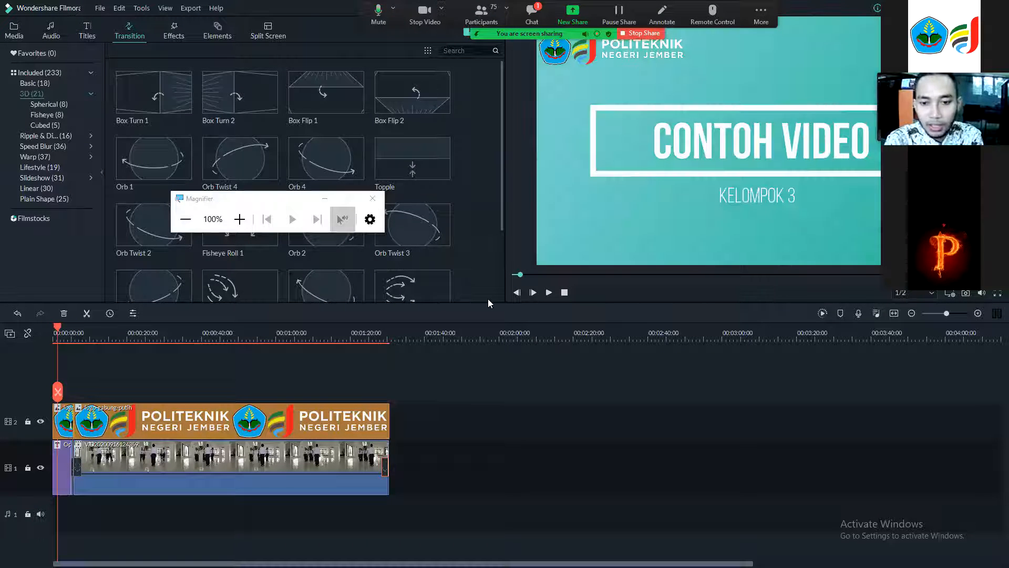
pyautogui.click(548, 293)
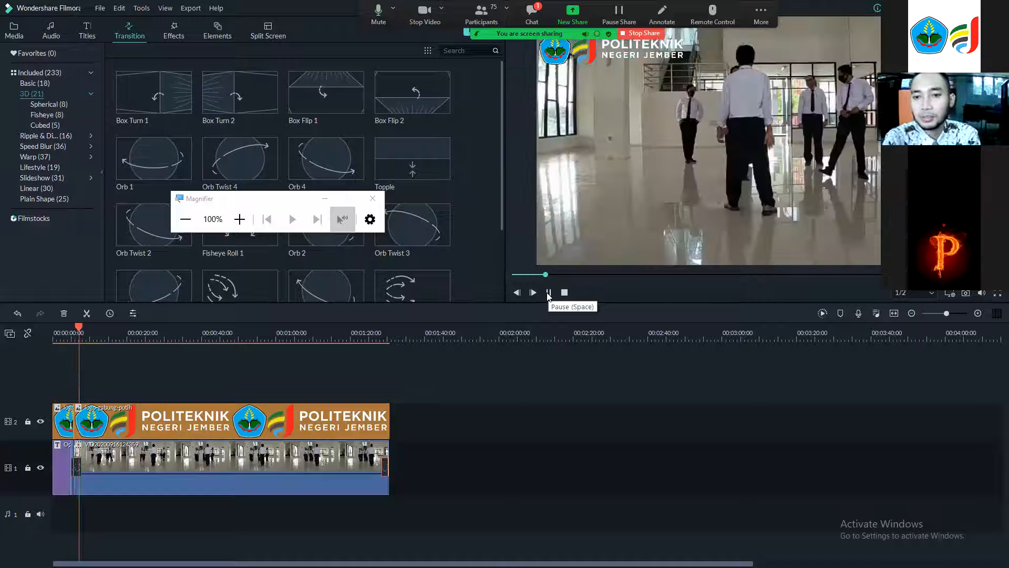
pyautogui.click(548, 292)
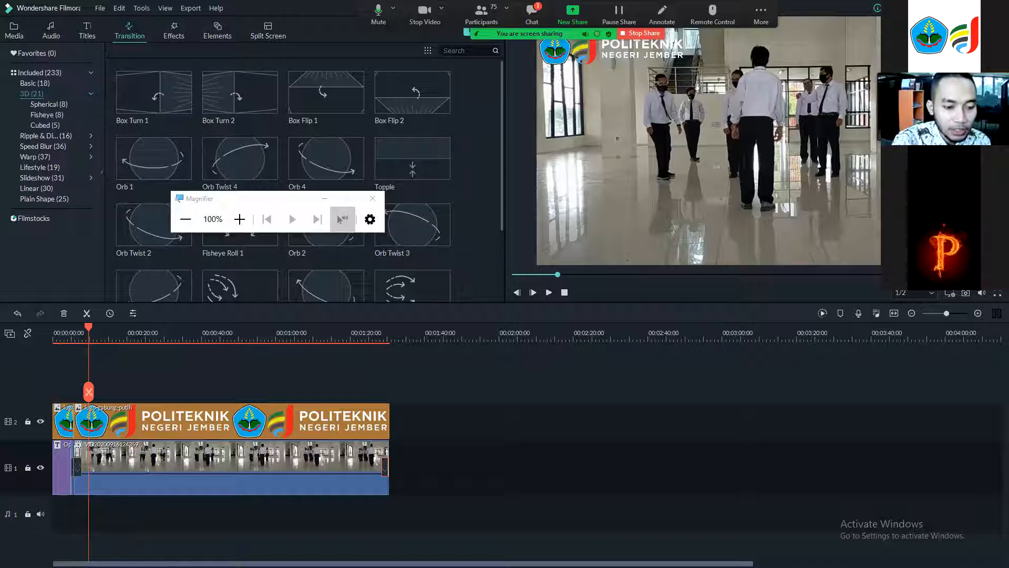
# Browse the title categories, ending at the End Credits presets.
pyautogui.click(89, 39)
pyautogui.scroll(-10, 295, 260)
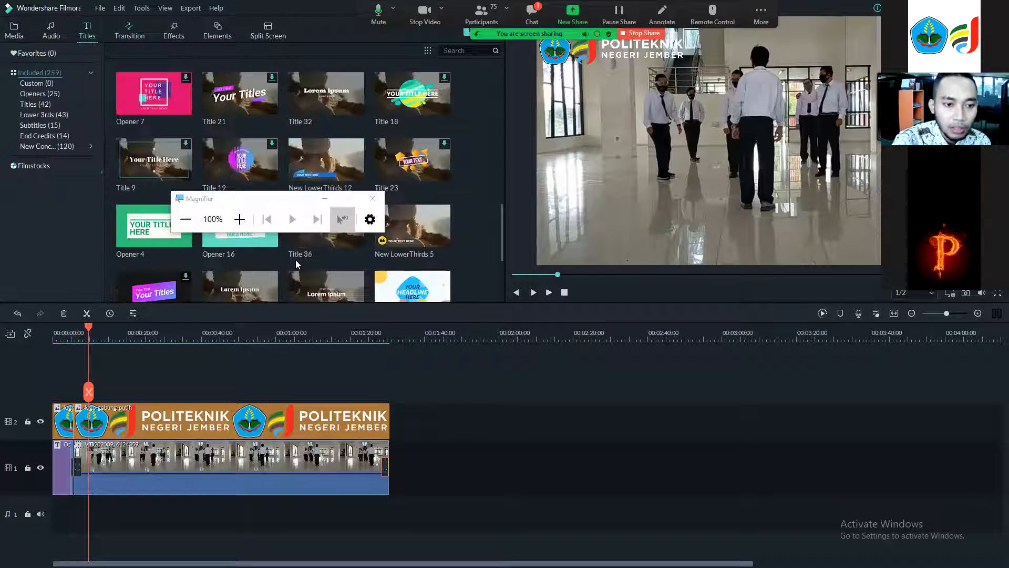
pyautogui.click(34, 86)
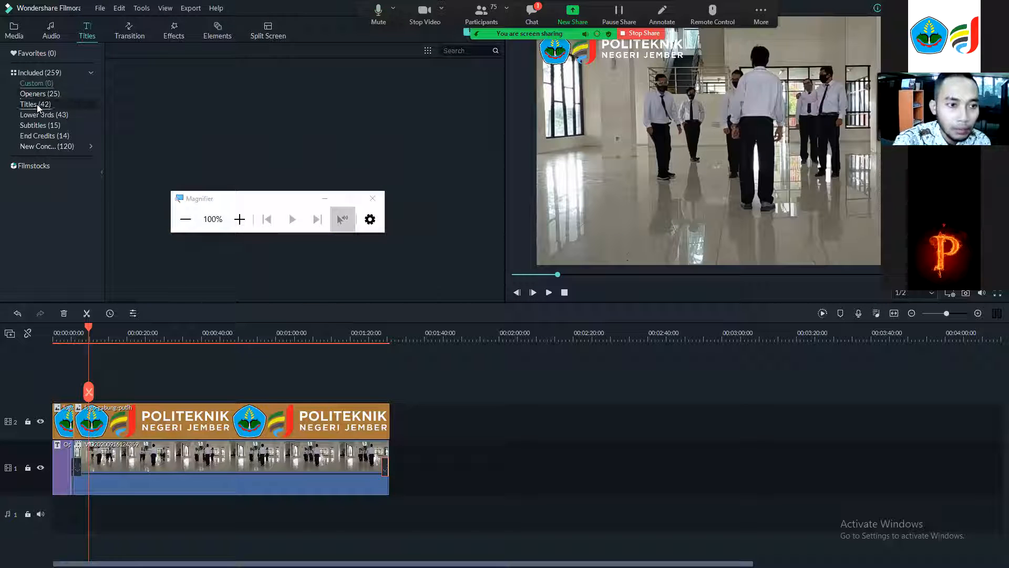
pyautogui.click(37, 104)
pyautogui.click(44, 129)
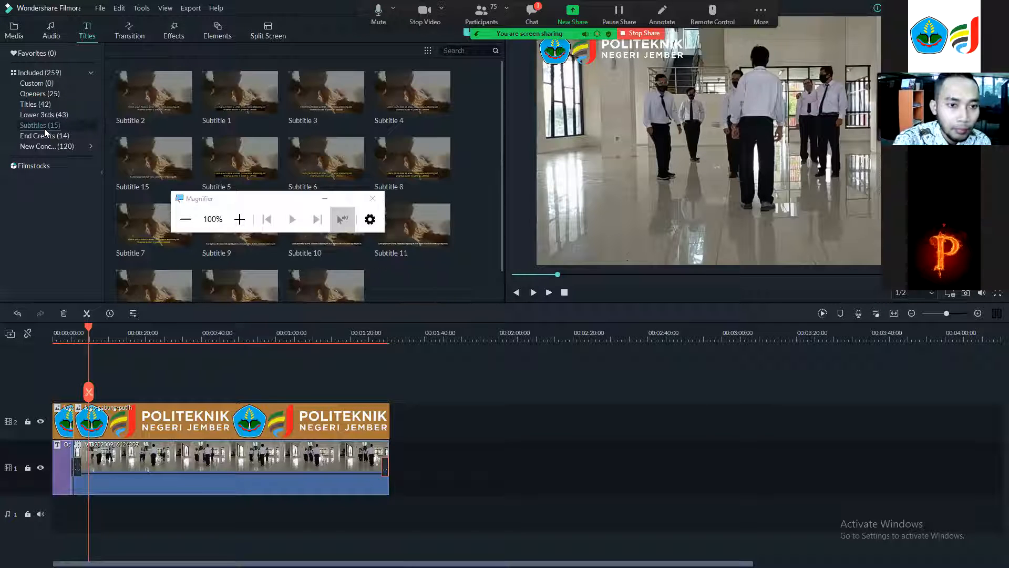
pyautogui.click(46, 135)
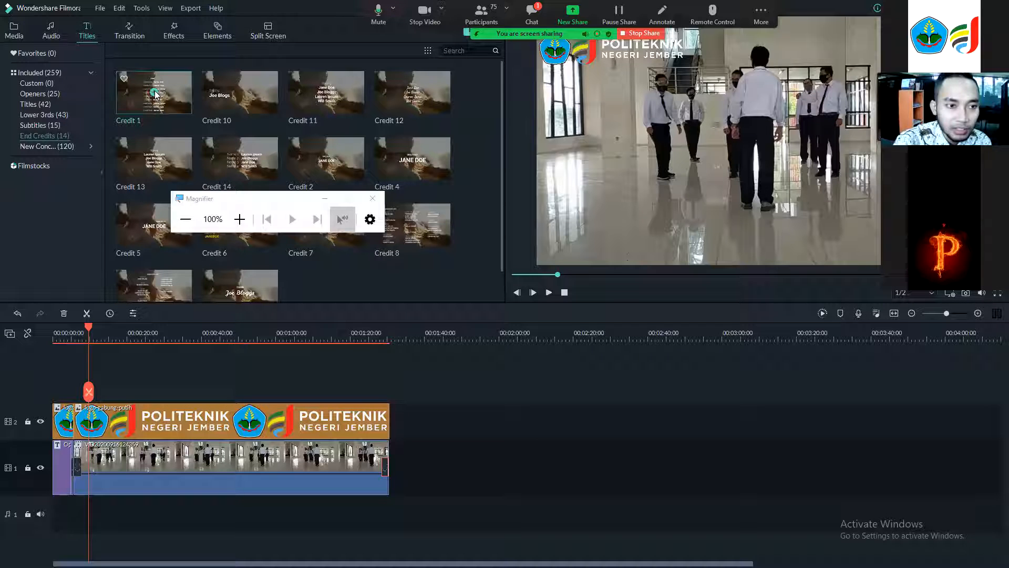
# Add the Credit 1 end-credits title at the end of the clips, about 1:30, and move it onto the main video track.
pyautogui.moveTo(89, 327); pyautogui.dragTo(494, 351)
pyautogui.scroll(1, 96, 331)
pyautogui.moveTo(496, 352); pyautogui.dragTo(320, 372)
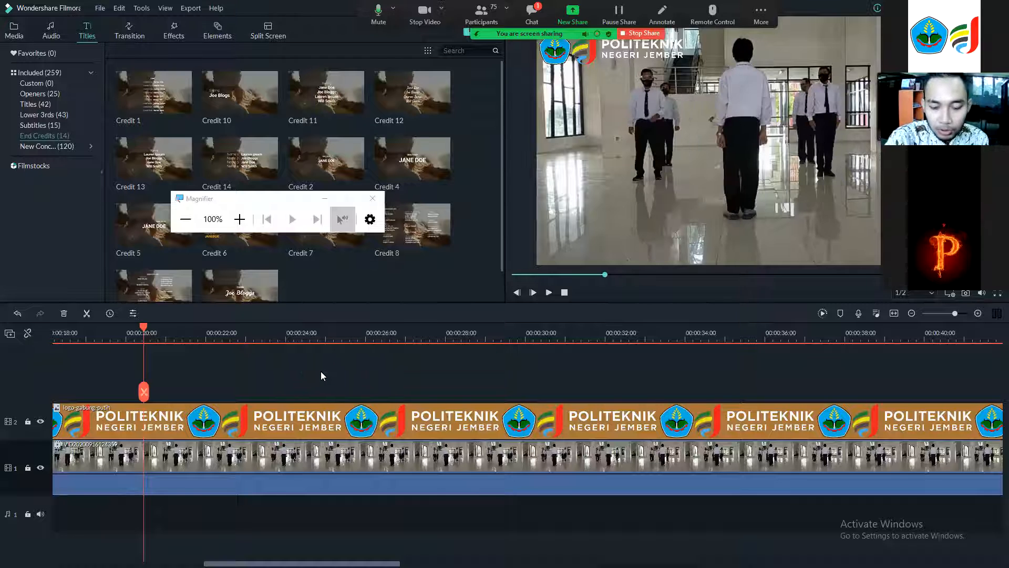
pyautogui.scroll(-3, 321, 371)
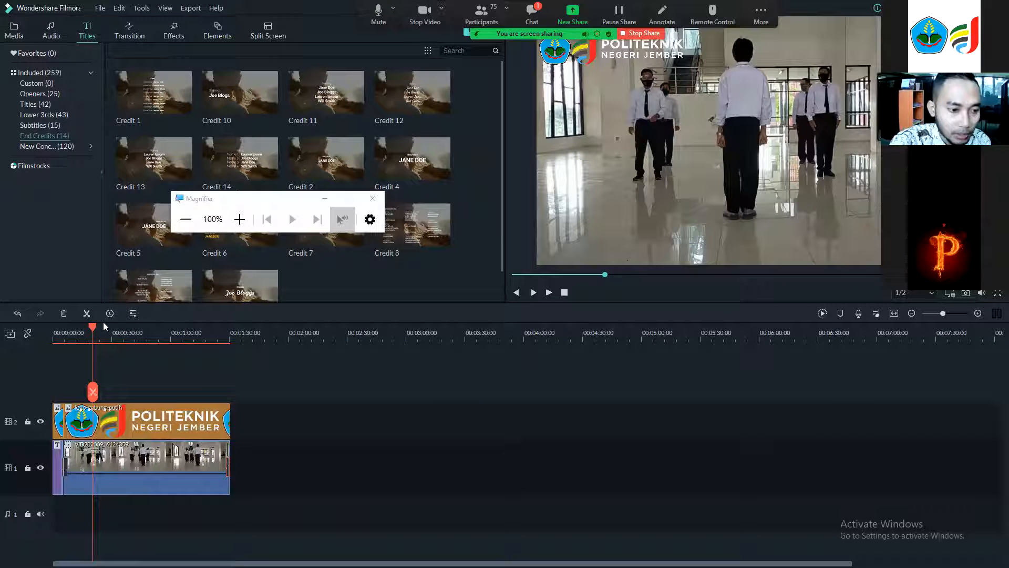
pyautogui.moveTo(92, 326); pyautogui.dragTo(229, 350)
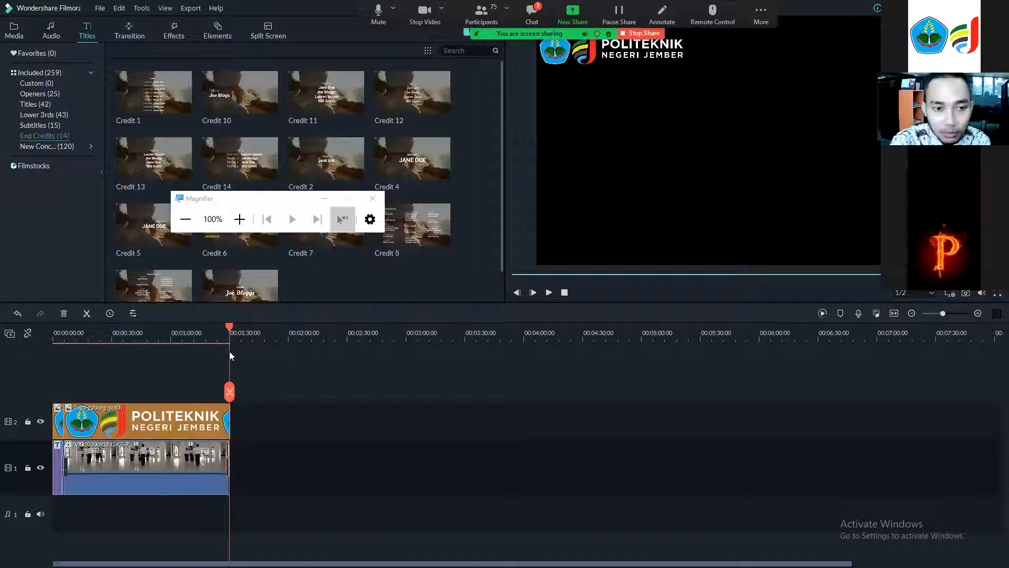
pyautogui.moveTo(154, 96)
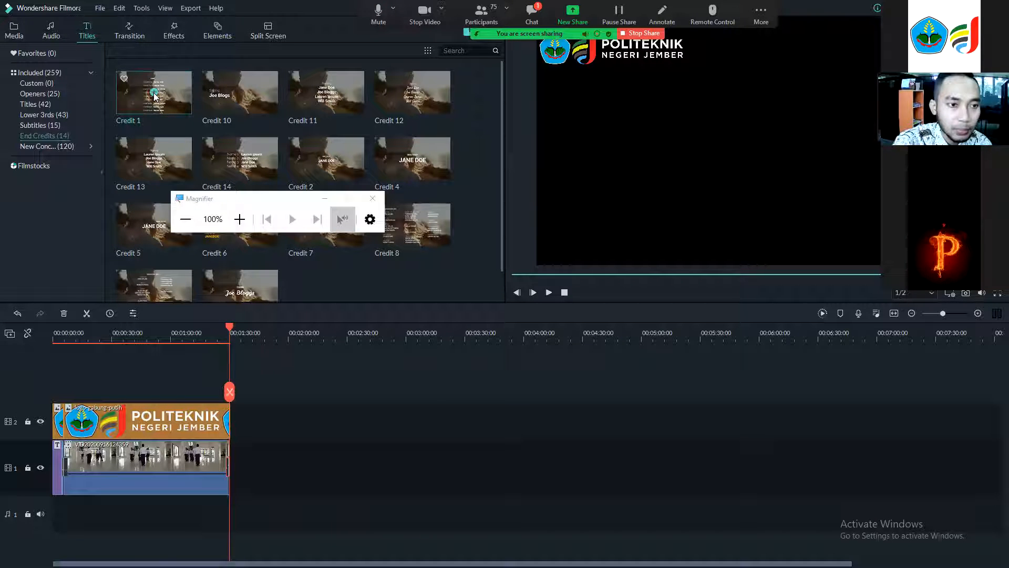
pyautogui.click(154, 94)
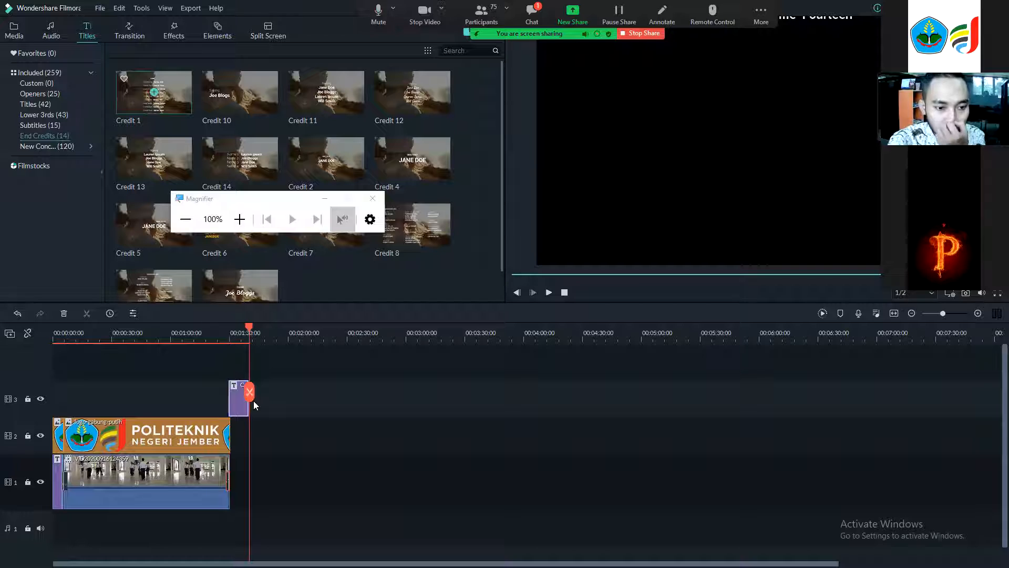
pyautogui.moveTo(240, 395); pyautogui.dragTo(242, 461)
# Extend the logo overlay's end so it covers the credits title.
pyautogui.click(205, 425)
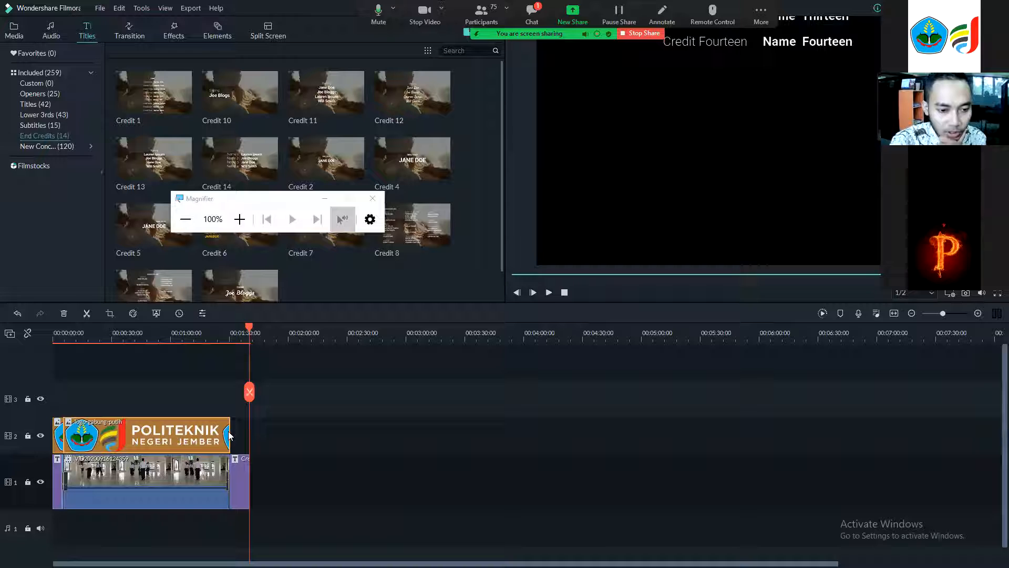
pyautogui.moveTo(229, 432); pyautogui.dragTo(239, 432)
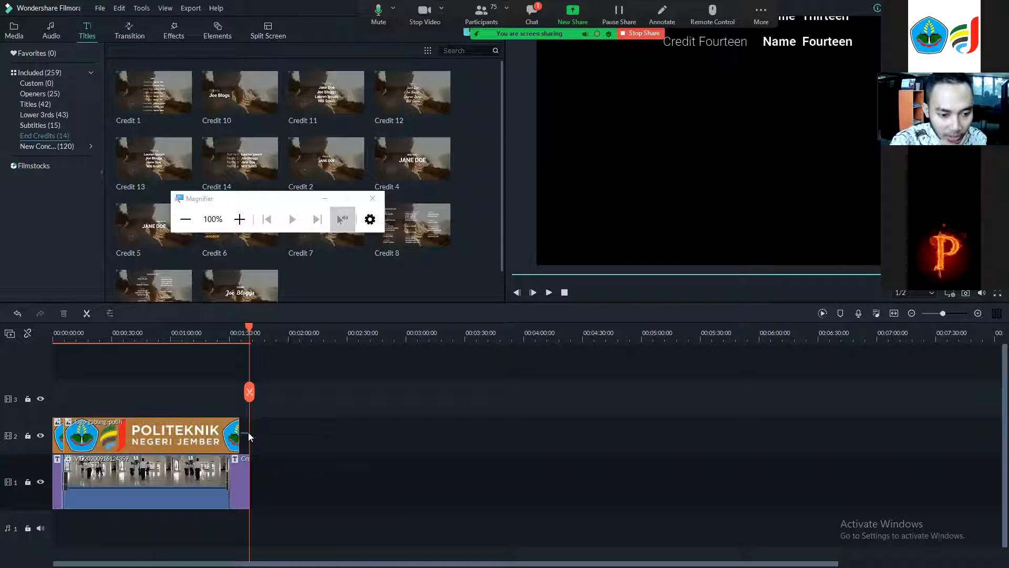
pyautogui.click(228, 434)
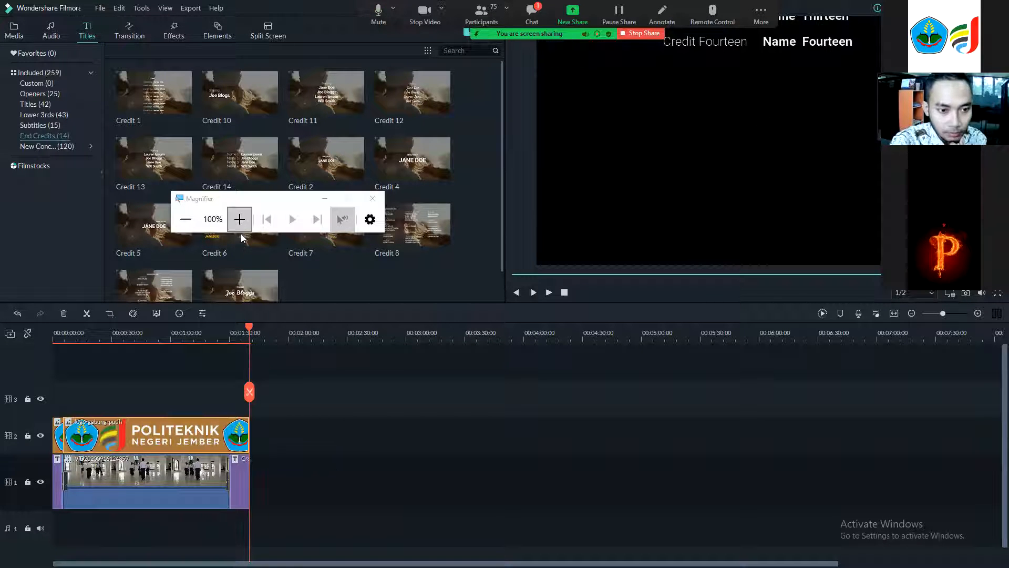
# Play the project from about 1:25 to preview the rolling credits.
pyautogui.click(239, 219)
pyautogui.click(239, 458)
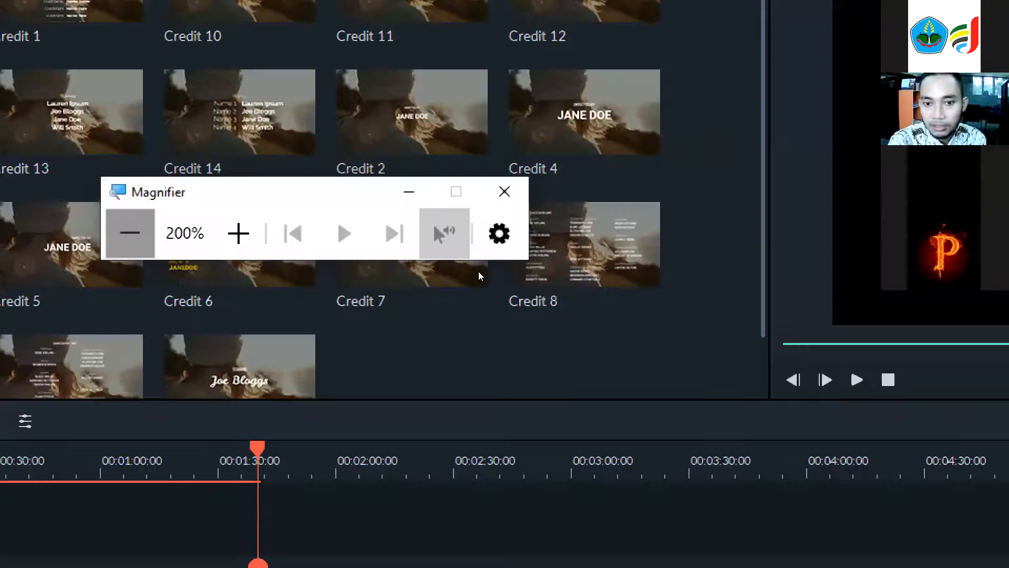
pyautogui.press('super+minus')
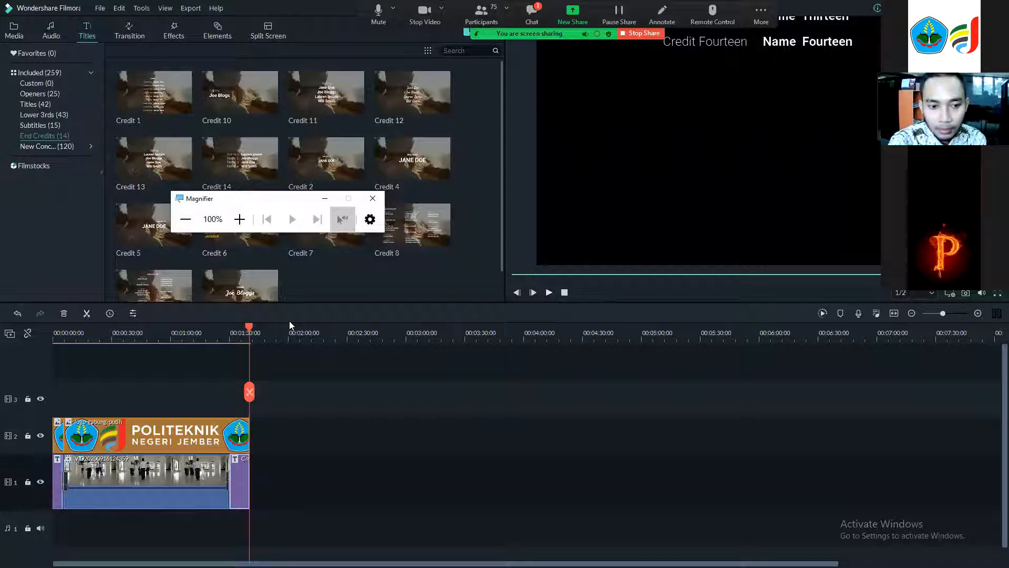
pyautogui.click(235, 326)
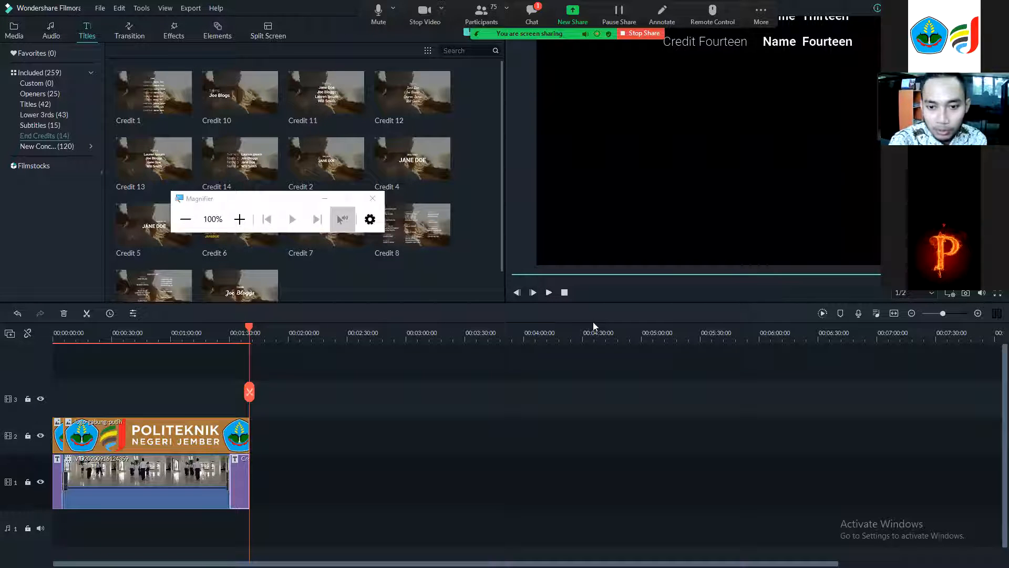
pyautogui.click(549, 292)
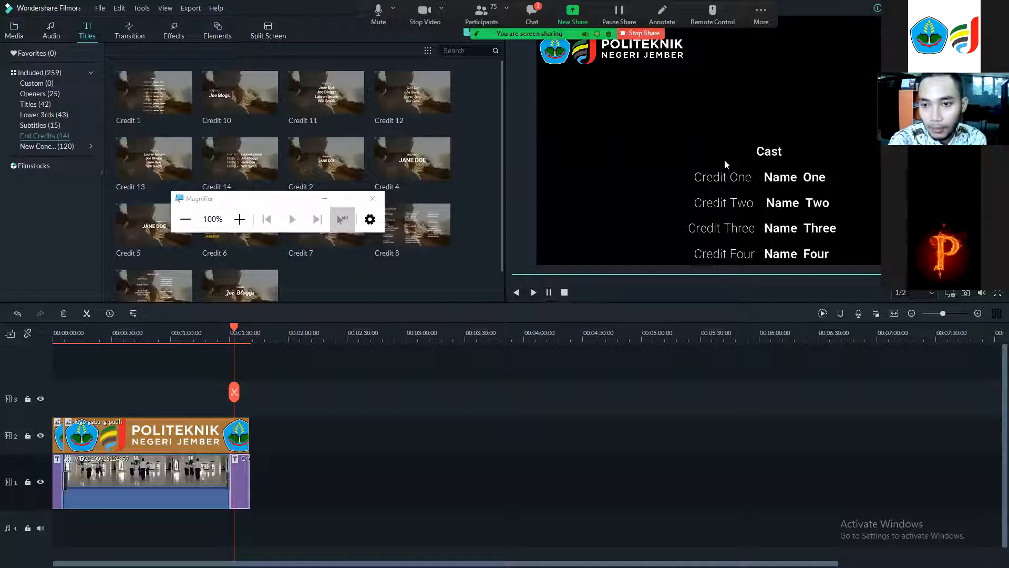
pyautogui.click(724, 182)
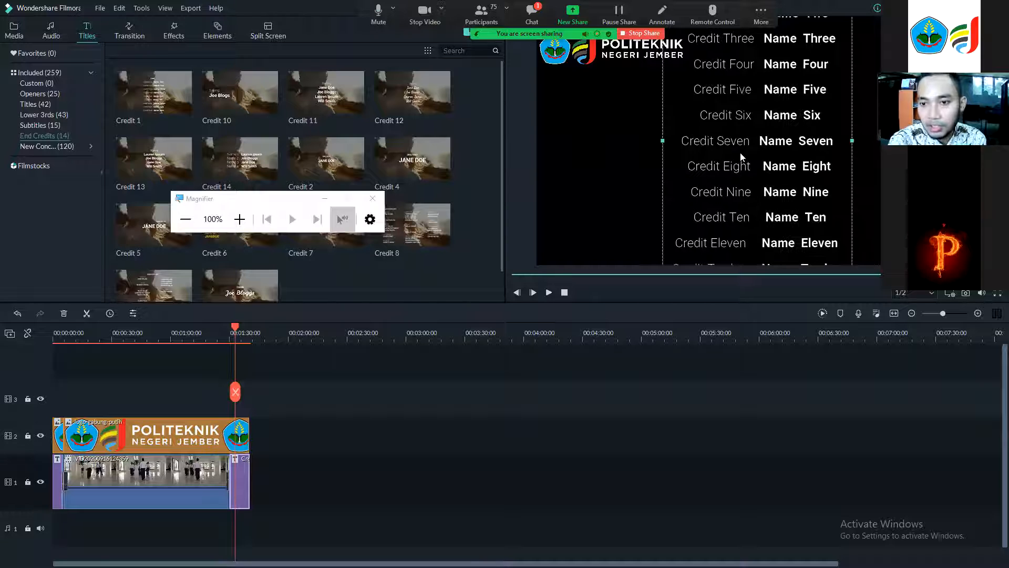
# Open the credits title's text and replace Name One with a cast member's name.
pyautogui.doubleClick(566, 218)
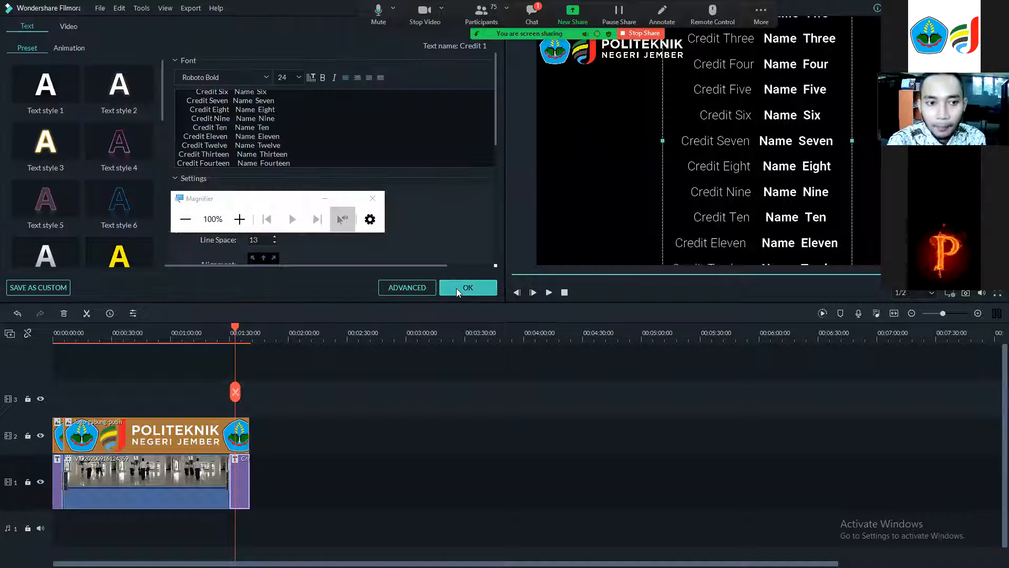
pyautogui.click(456, 288)
pyautogui.doubleClick(761, 193)
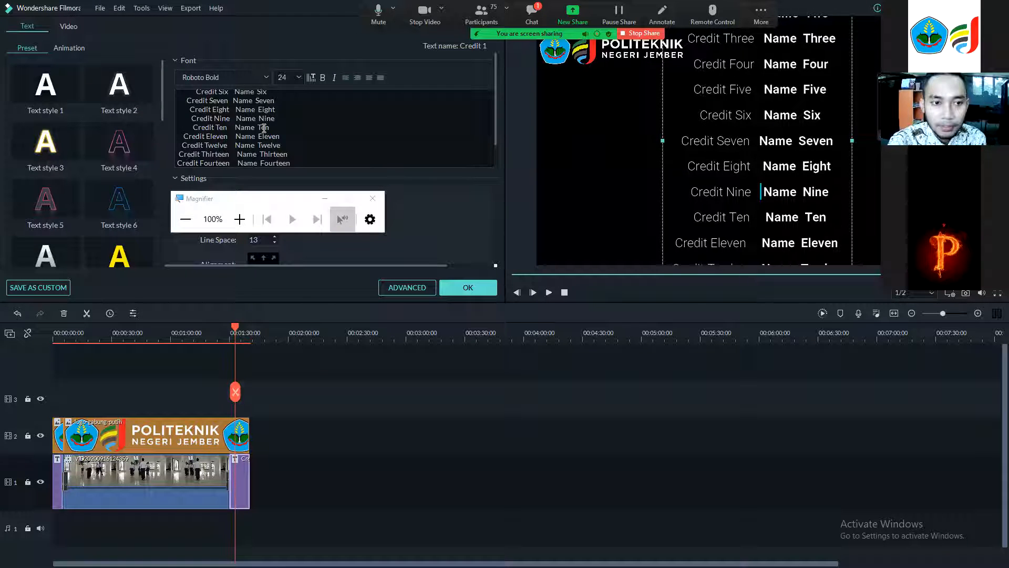
pyautogui.scroll(3, 251, 105)
pyautogui.moveTo(272, 105); pyautogui.dragTo(234, 108)
pyautogui.write('An')
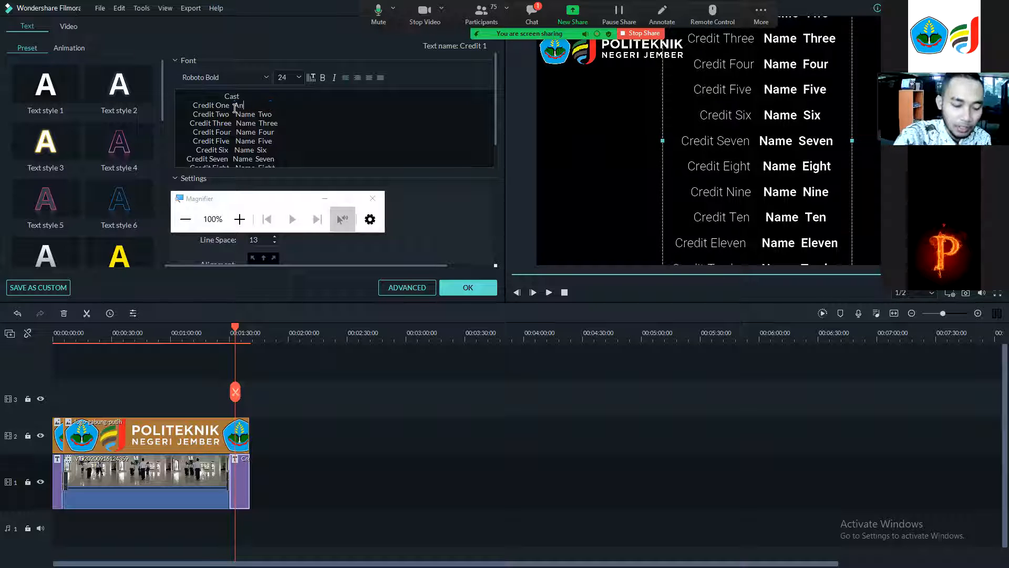
# Replace Name Two in the credits text with another cast member's name.
pyautogui.press('Left')
pyautogui.hotkey('shift', 'Down')
pyautogui.hotkey('shift', 'Left')
pyautogui.hotkey('shift', 'Left')
pyautogui.hotkey('shift', 'Left')
pyautogui.hotkey('shift', 'Left')
pyautogui.hotkey('shift', 'Left')
pyautogui.hotkey('shift', 'Left')
pyautogui.hotkey('shift', 'Left')
pyautogui.hotkey('shift', 'Left')
pyautogui.hotkey('shift', 'Left')
pyautogui.hotkey('shift', 'Left')
pyautogui.hotkey('shift', 'Left')
pyautogui.hotkey('shift', 'Left')
pyautogui.hotkey('shift', 'Left')
pyautogui.hotkey('shift', 'Left')
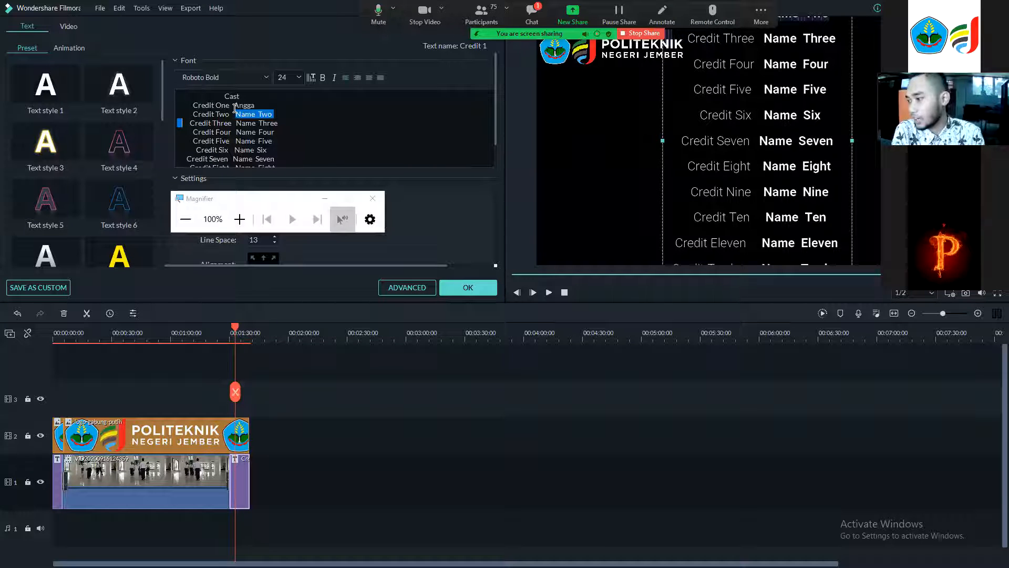
pyautogui.click(239, 219)
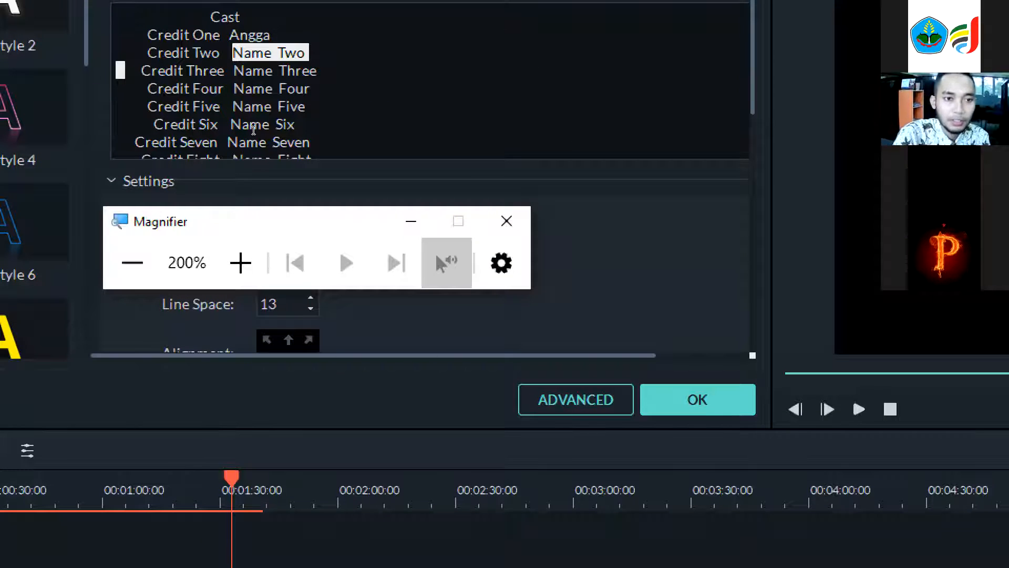
pyautogui.click(278, 110)
pyautogui.press('BackSpace')
pyautogui.press('BackSpace')
pyautogui.press('BackSpace')
pyautogui.press('BackSpace')
pyautogui.press('BackSpace')
pyautogui.press('BackSpace')
pyautogui.press('BackSpace')
pyautogui.press('BackSpace')
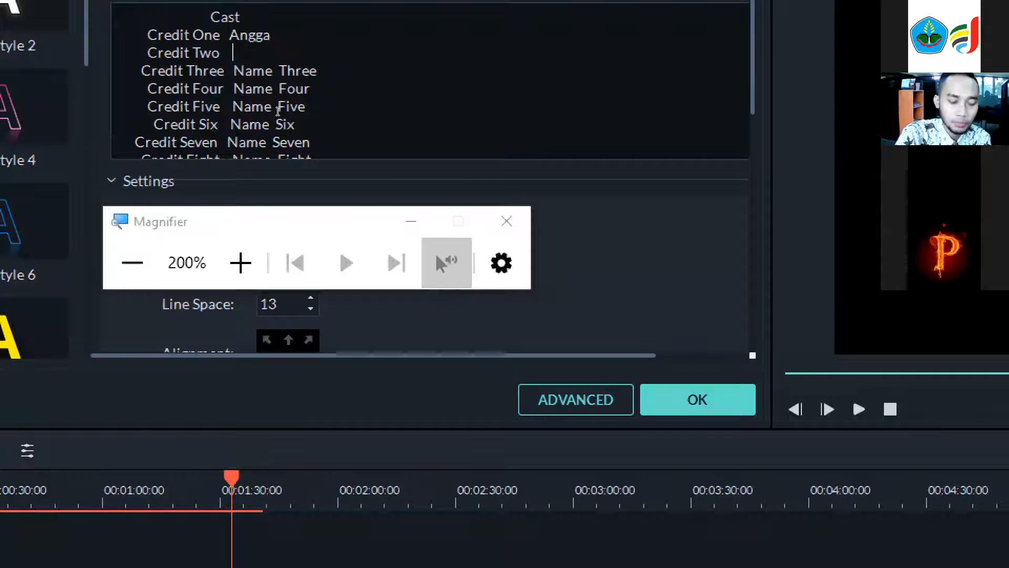
pyautogui.write('Gumilang')
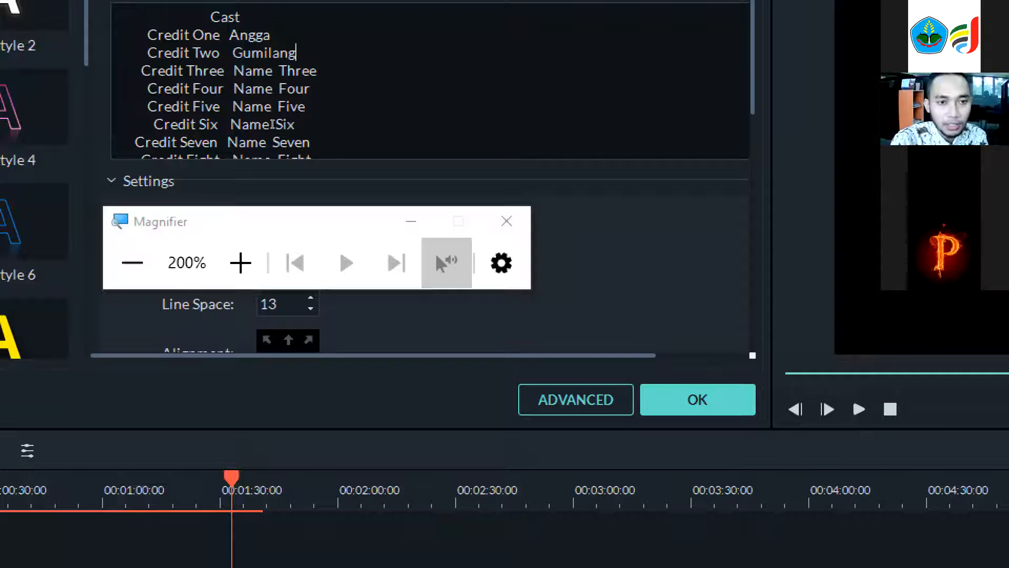
# Replace the Credit Three name with dst and apply the credits text changes.
pyautogui.press('BackSpace')
pyautogui.press('BackSpace')
pyautogui.press('BackSpace')
pyautogui.press('BackSpace')
pyautogui.press('BackSpace')
pyautogui.press('BackSpace')
pyautogui.press('BackSpace')
pyautogui.press('BackSpace')
pyautogui.press('BackSpace')
pyautogui.press('BackSpace')
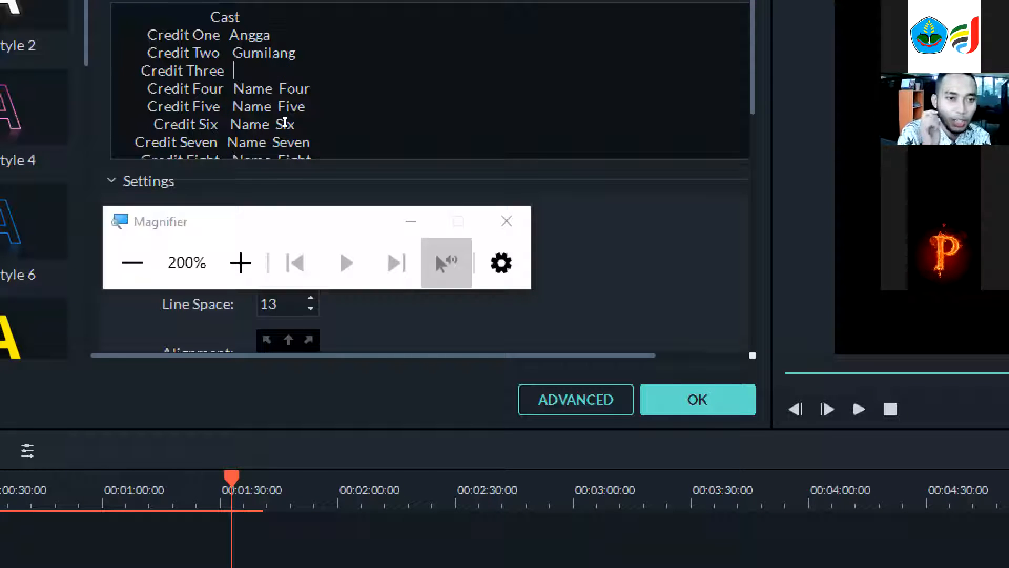
pyautogui.write('dst')
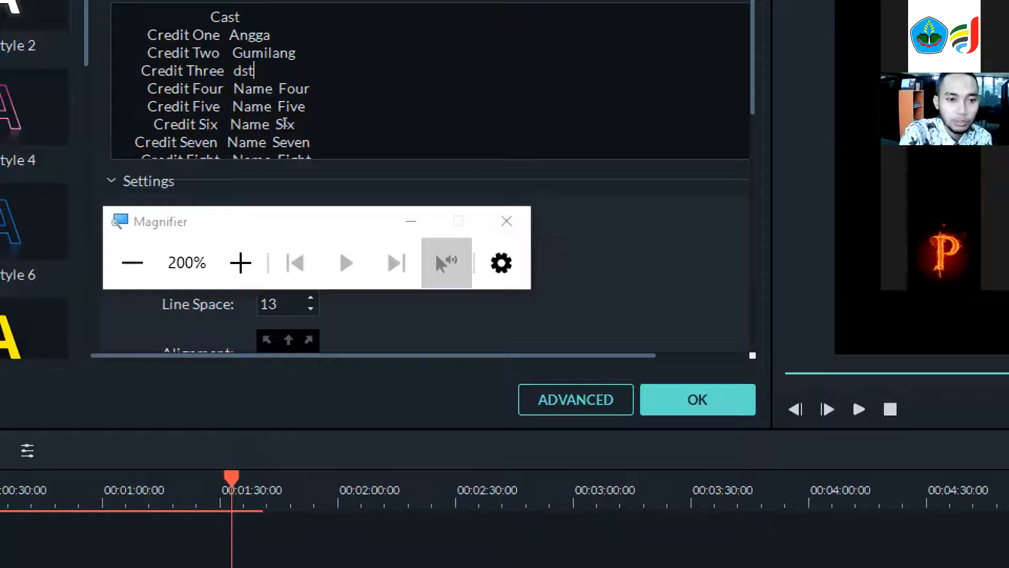
pyautogui.click(132, 263)
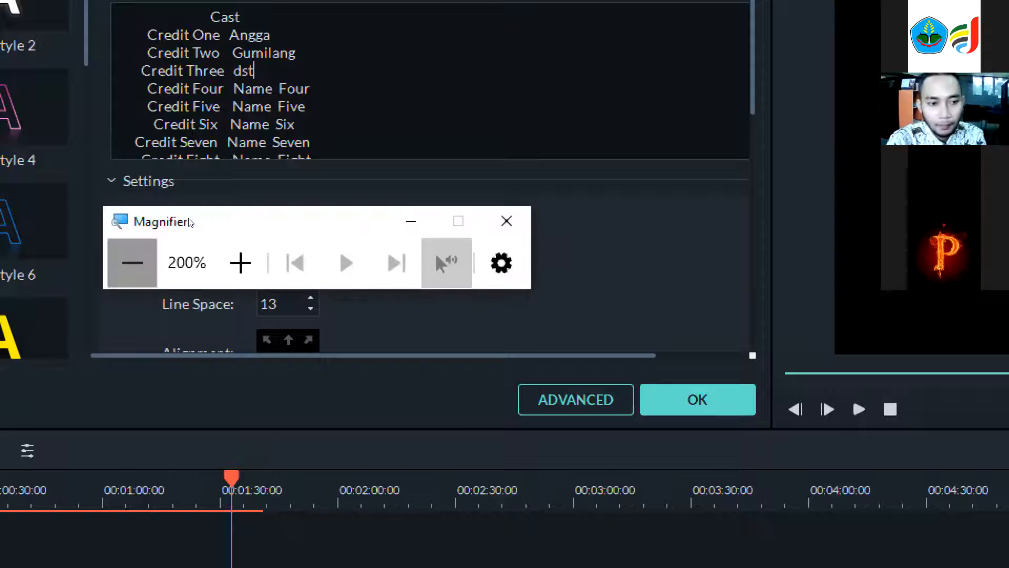
pyautogui.click(456, 285)
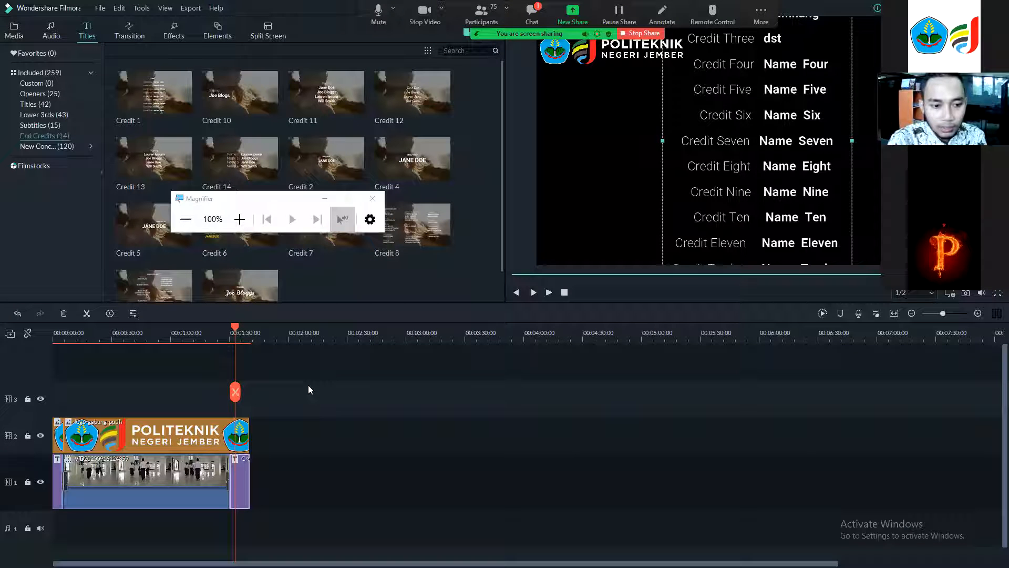
# Replay the edited end credits from about 1:25.
pyautogui.click(220, 332)
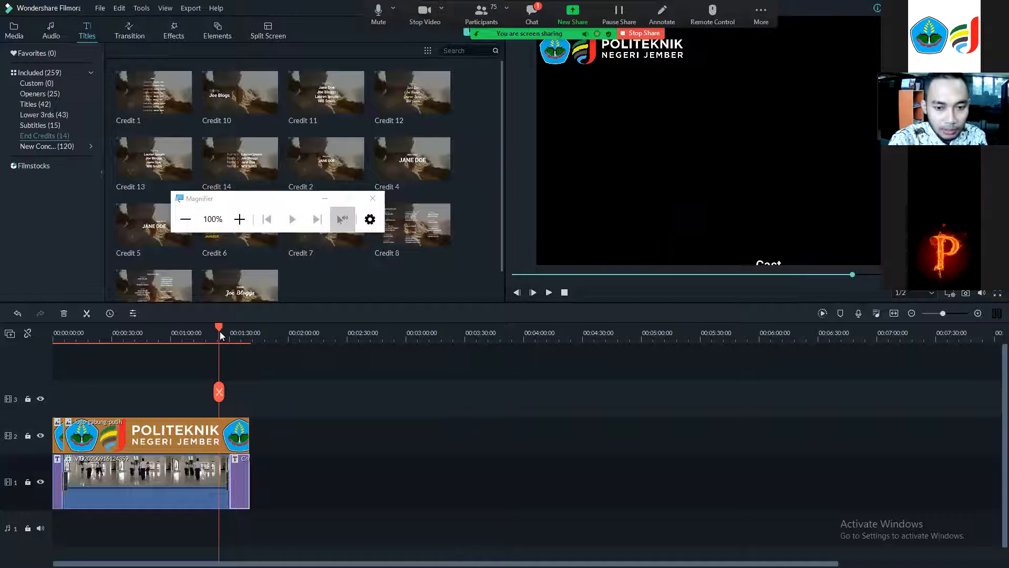
pyautogui.click(549, 293)
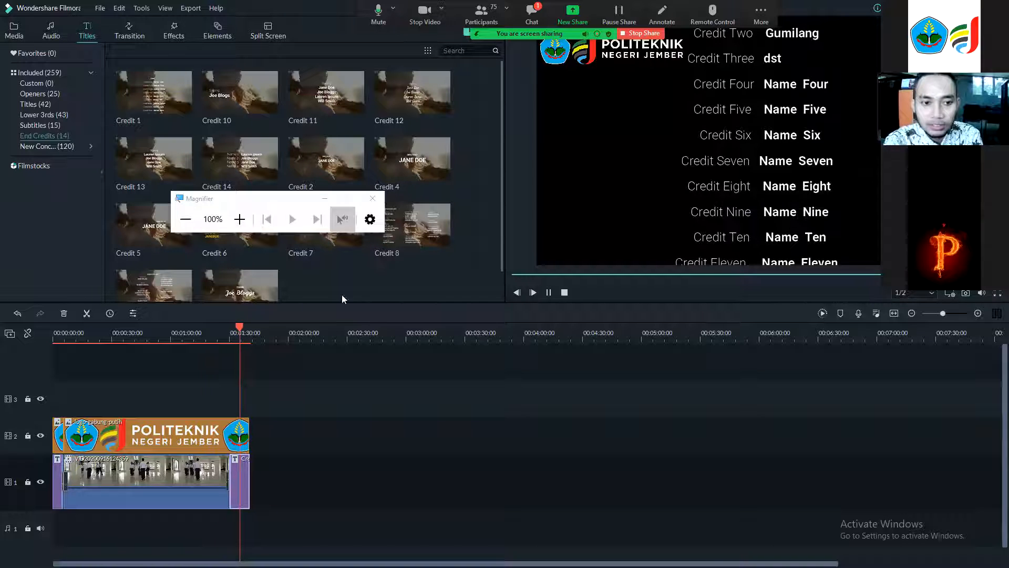
pyautogui.click(240, 220)
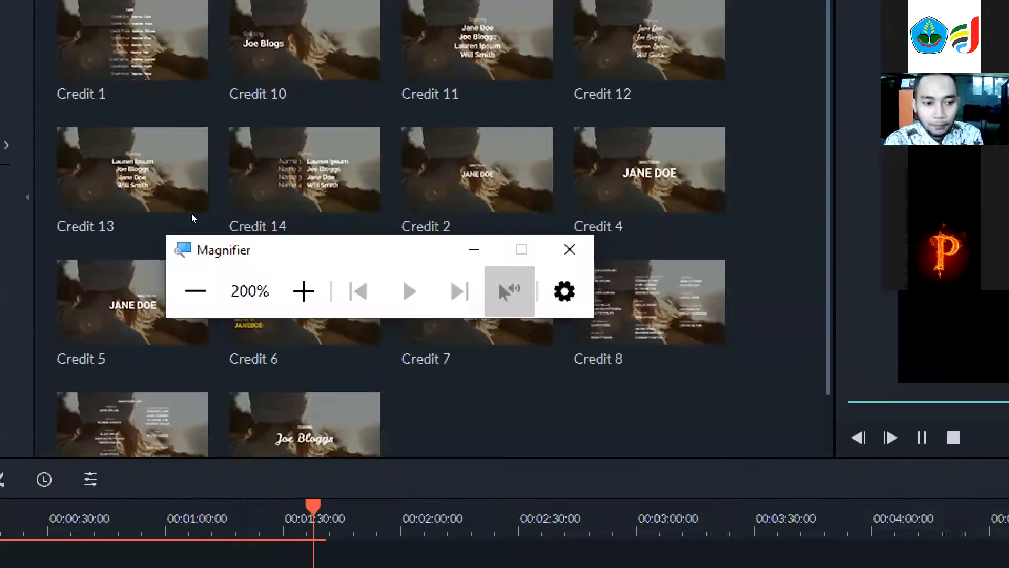
pyautogui.click(191, 214)
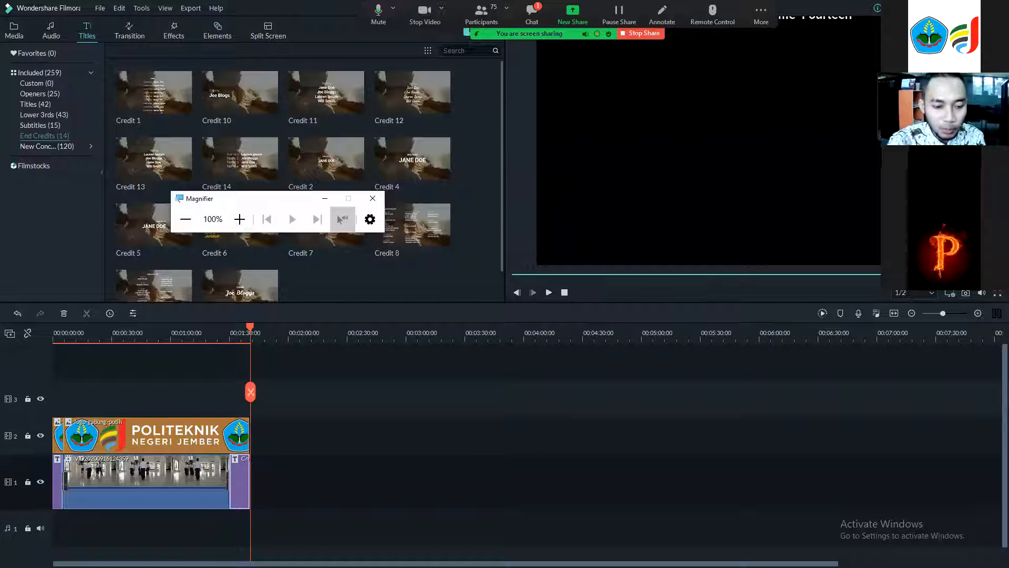
pyautogui.moveTo(253, 559); pyautogui.dragTo(342, 560)
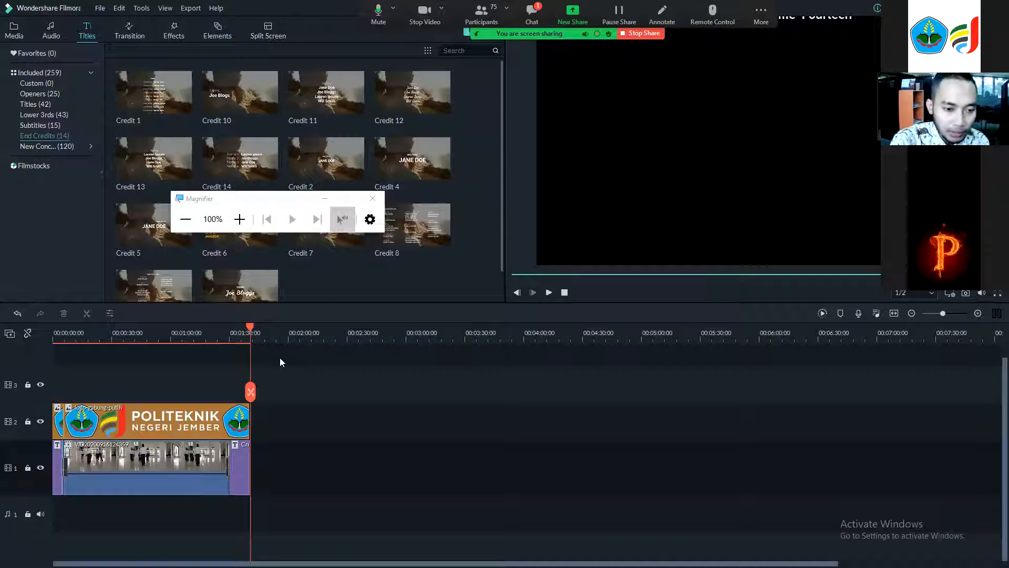
pyautogui.moveTo(249, 327); pyautogui.dragTo(206, 416)
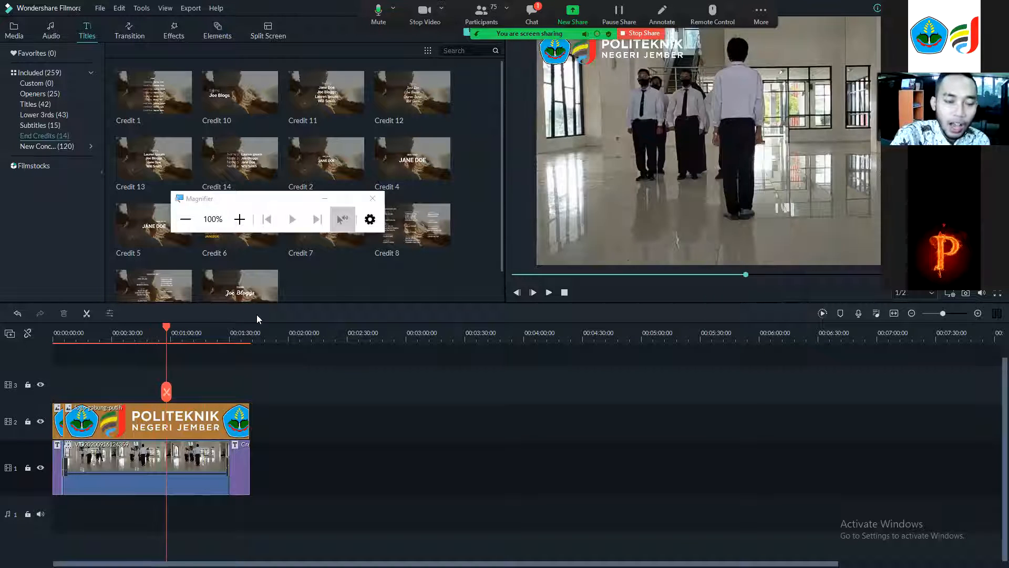
pyautogui.moveTo(159, 99)
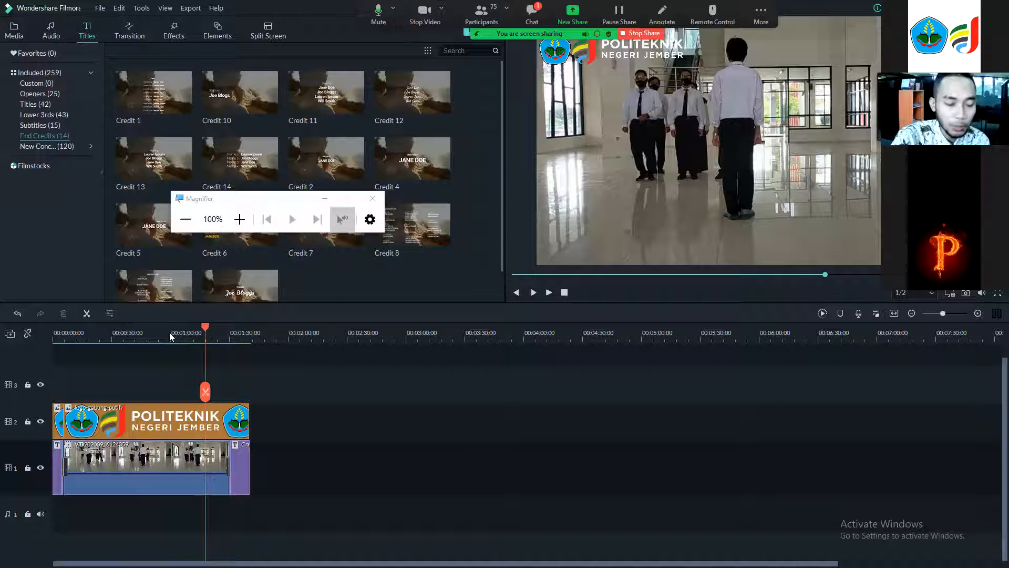
pyautogui.moveTo(137, 350); pyautogui.dragTo(81, 333)
pyautogui.press('Home')
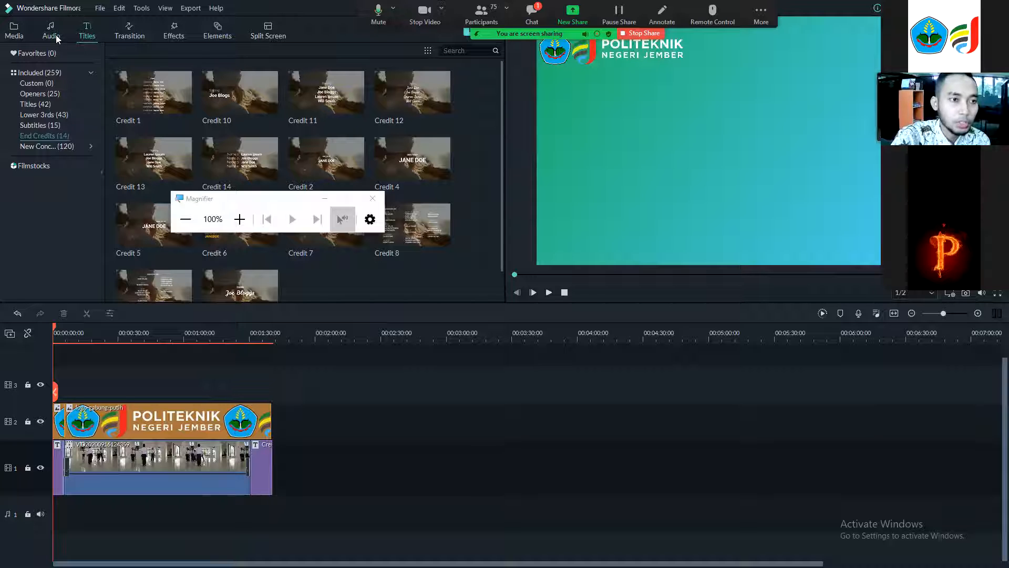
# Add the Drift - Drift music track from the audio library to the audio track.
pyautogui.click(56, 35)
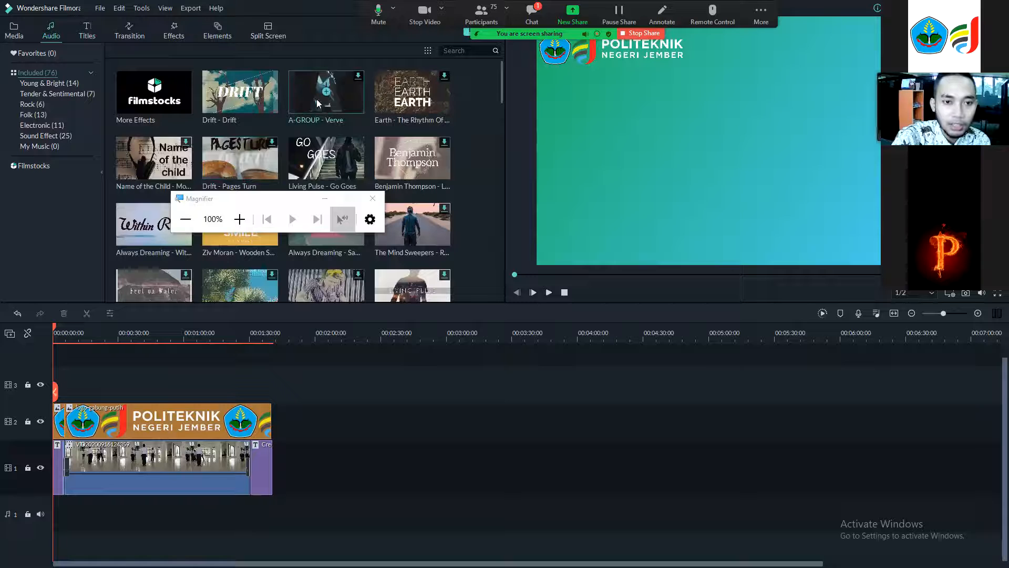
pyautogui.click(242, 92)
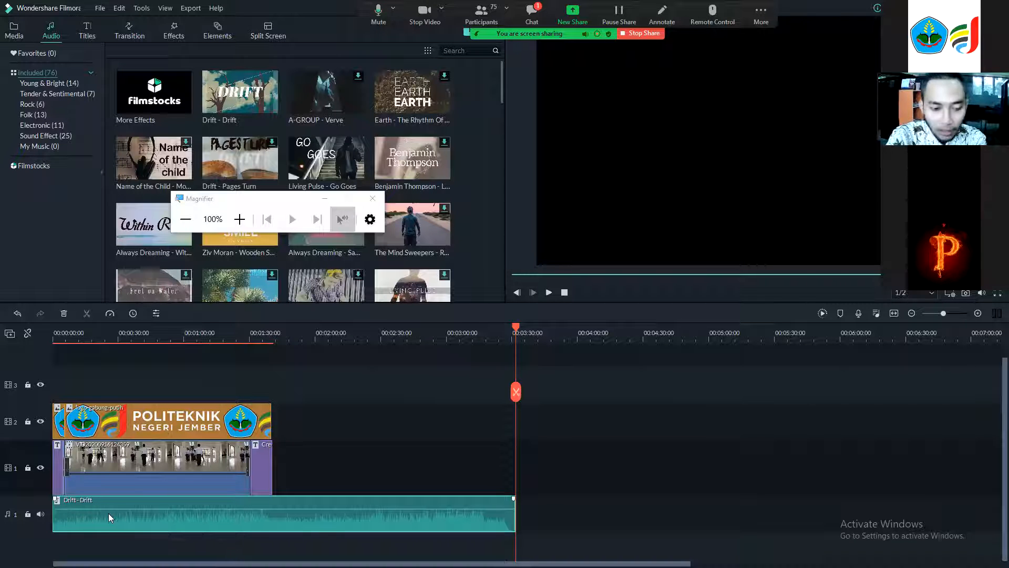
# Split the music where the video ends and delete the remaining part of the track.
pyautogui.moveTo(509, 333); pyautogui.dragTo(273, 365)
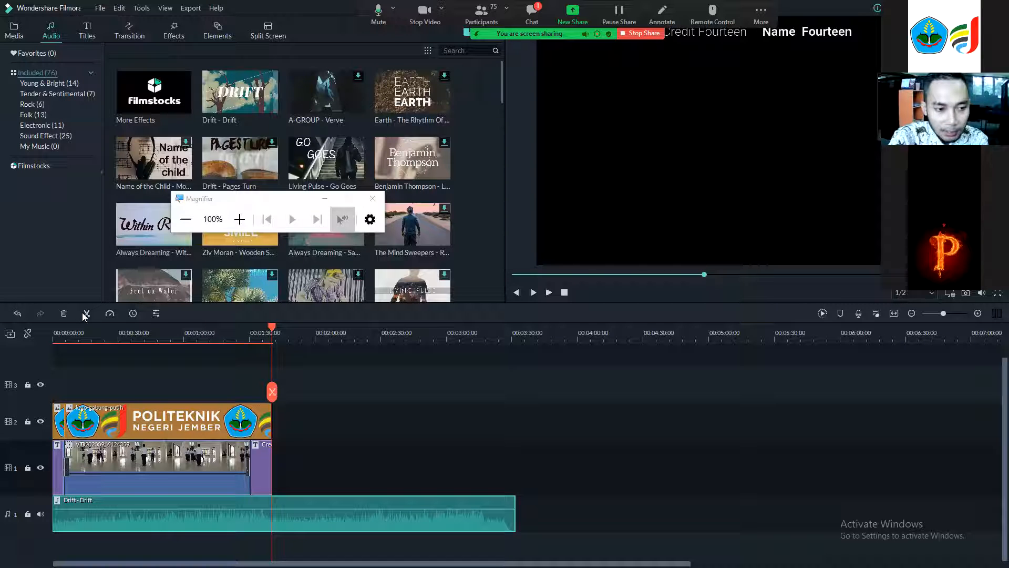
pyautogui.click(230, 217)
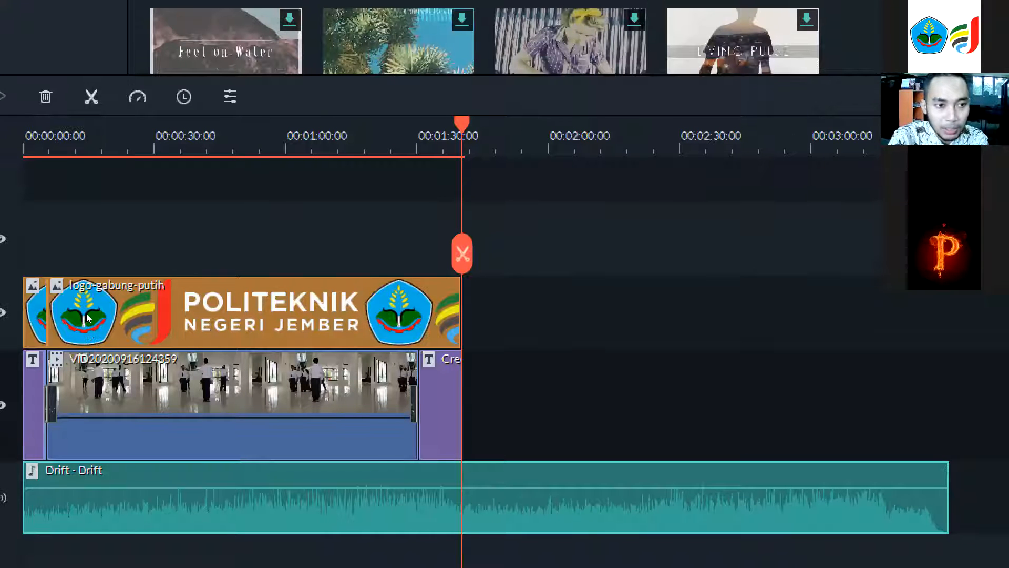
pyautogui.click(90, 79)
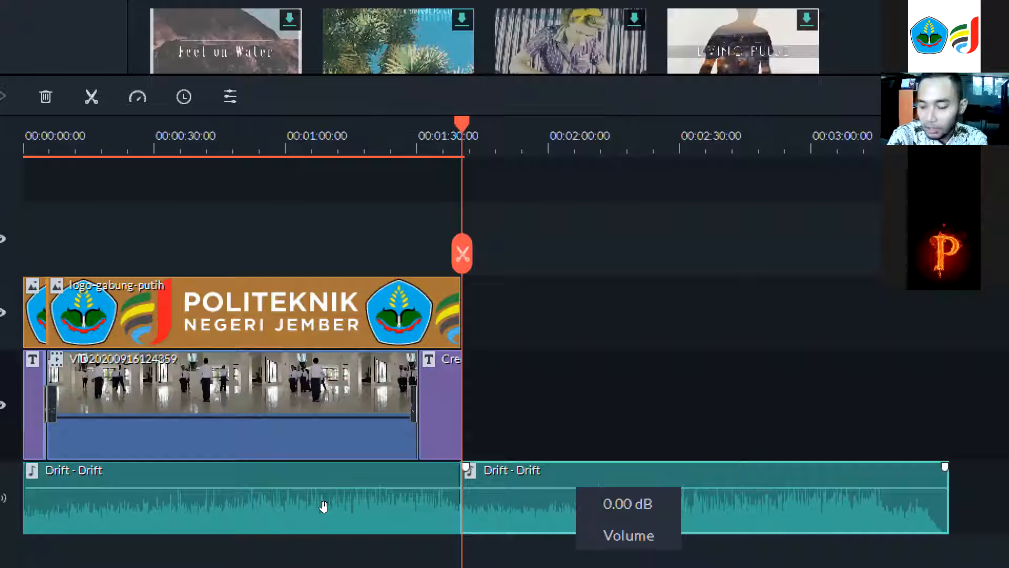
pyautogui.press('Delete')
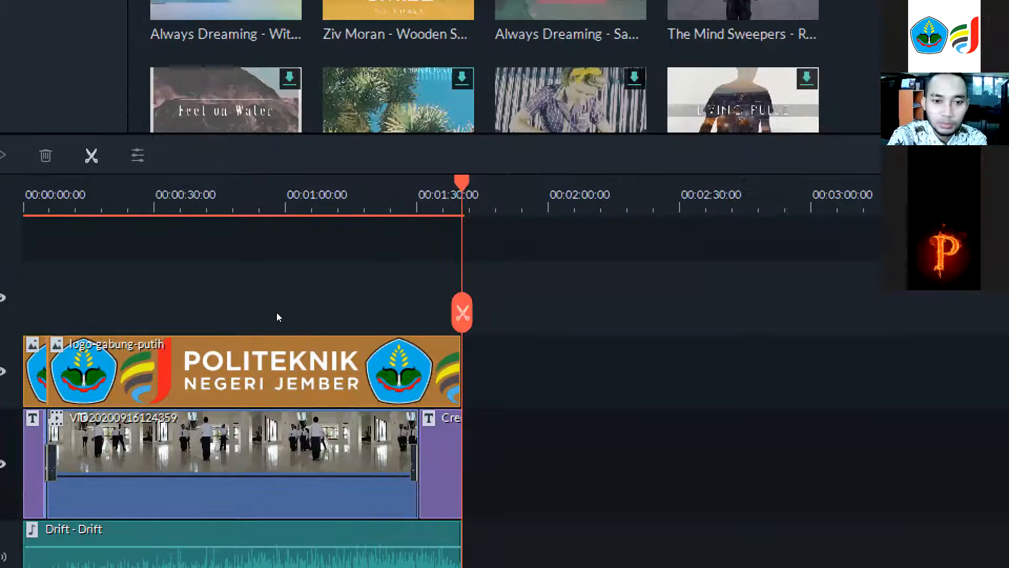
pyautogui.moveTo(273, 325); pyautogui.dragTo(23, 341)
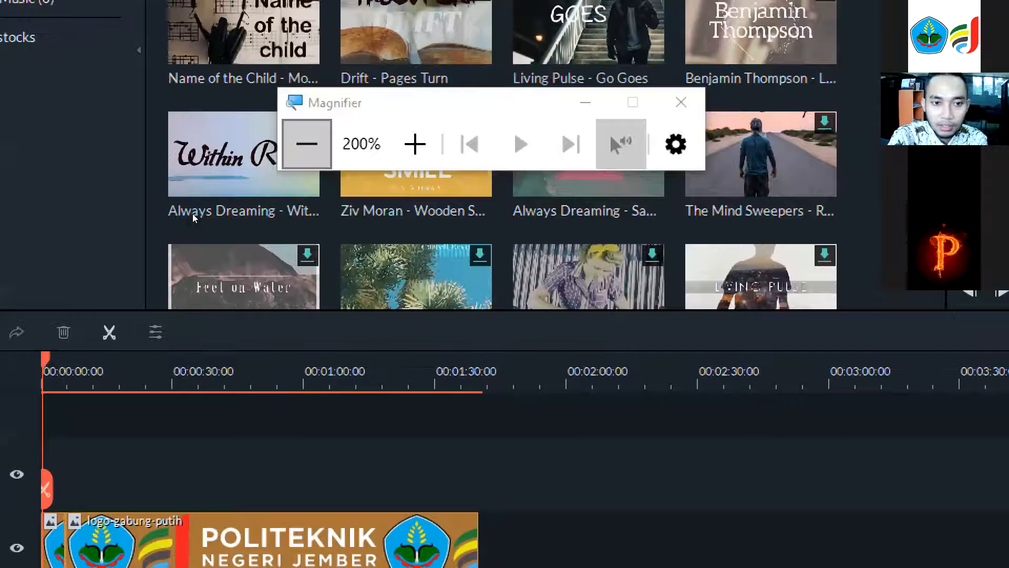
pyautogui.click(307, 143)
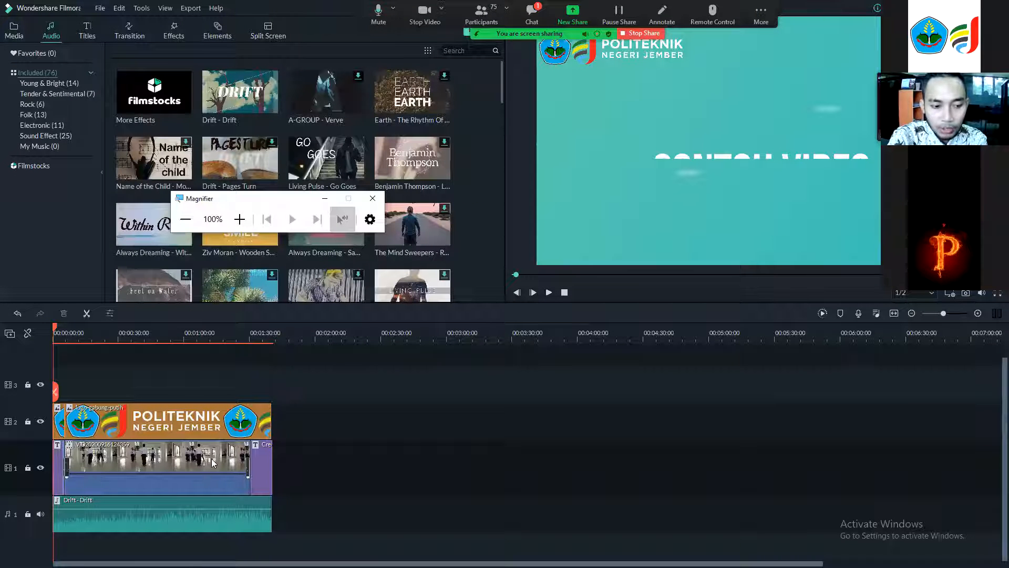
# Play the project from the start to preview the video with the music.
pyautogui.click(548, 293)
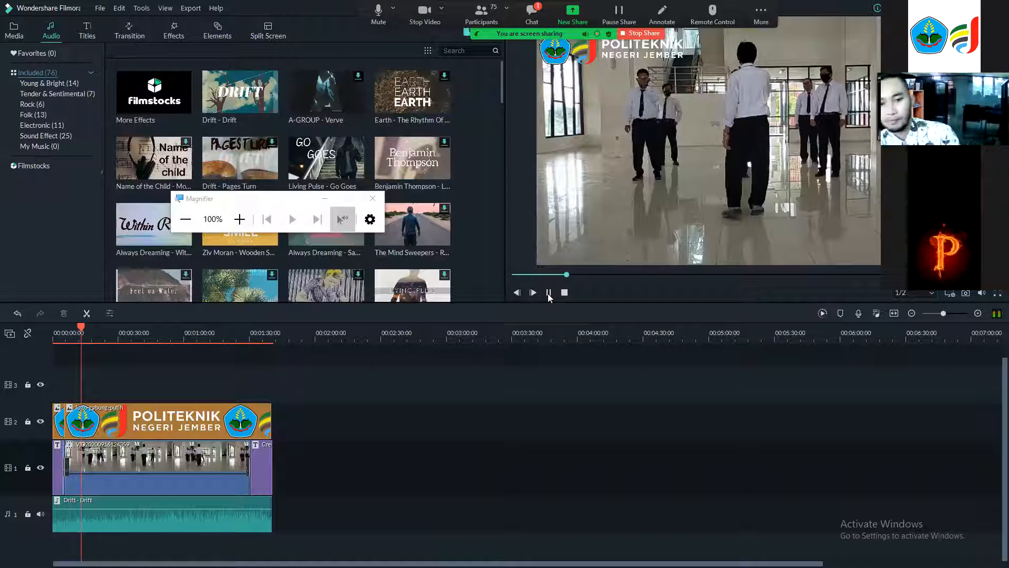
pyautogui.press('space')
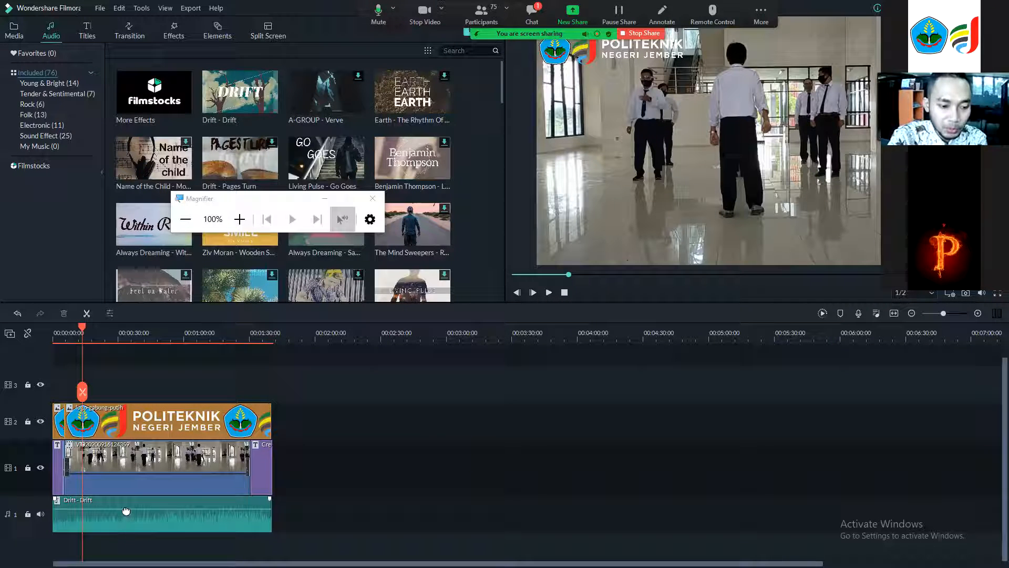
pyautogui.moveTo(134, 509)
pyautogui.moveTo(137, 509); pyautogui.dragTo(145, 506)
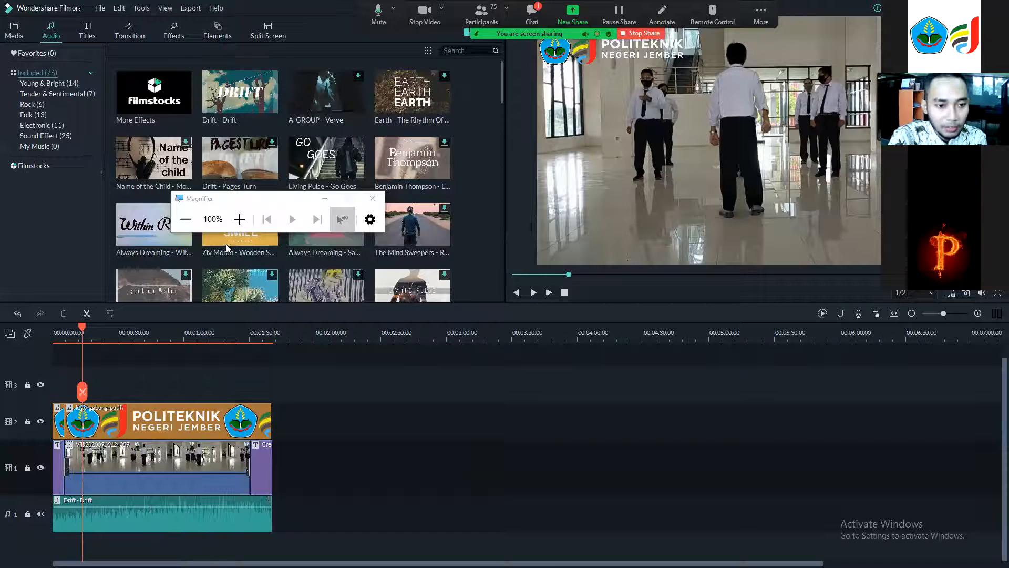
pyautogui.click(239, 219)
pyautogui.moveTo(173, 504)
pyautogui.mouseDown()
pyautogui.moveTo(175, 514)
pyautogui.moveTo(181, 502)
pyautogui.mouseUp()
pyautogui.press('super+minus')
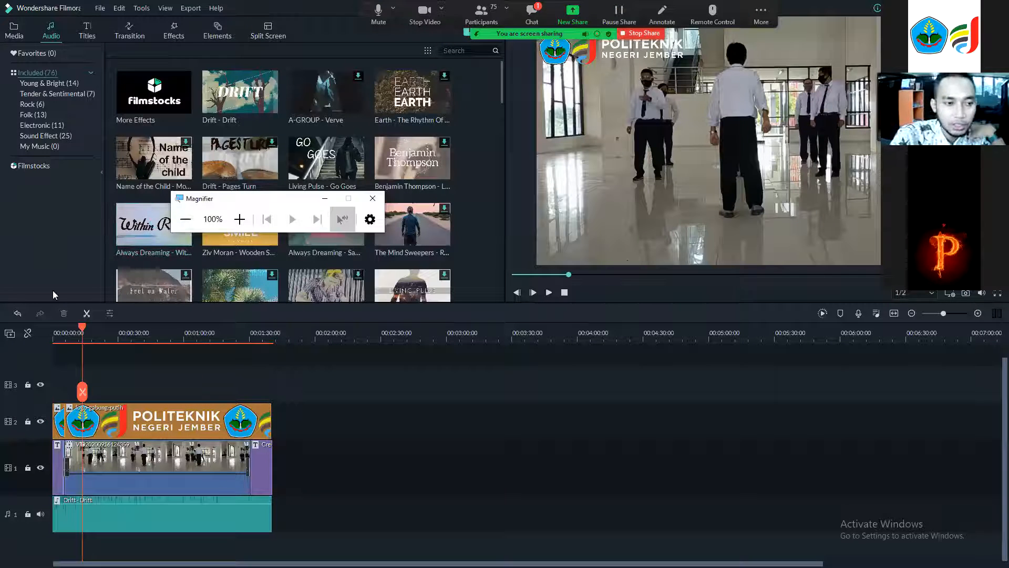
# Examine the options in the File, Edit, View and Export menus.
pyautogui.click(96, 9)
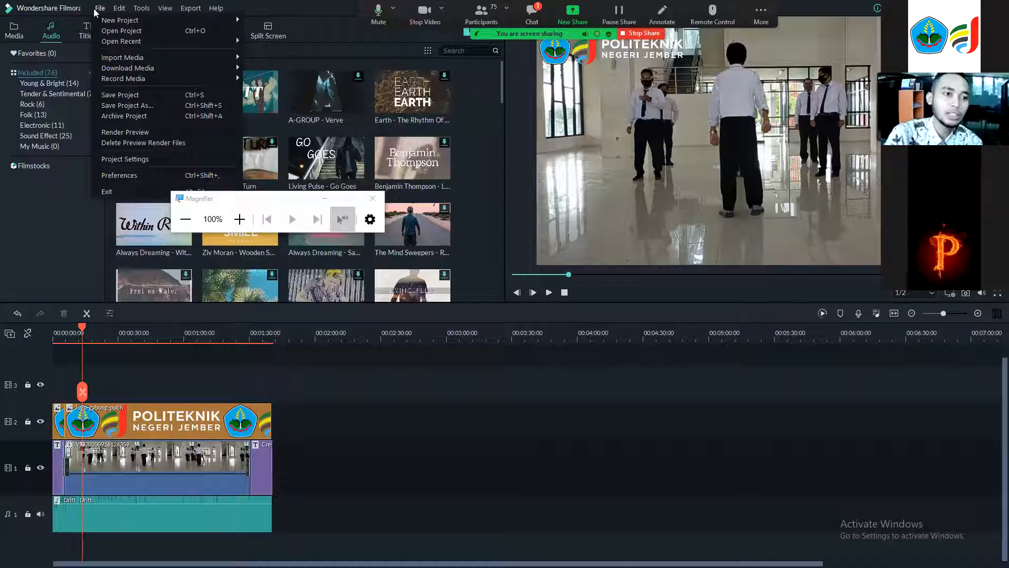
pyautogui.click(240, 218)
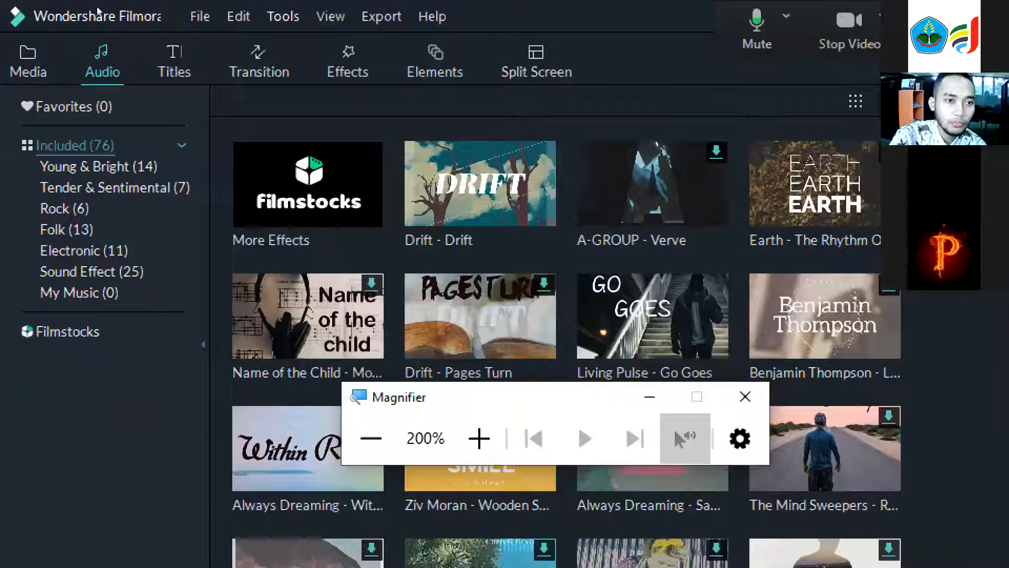
pyautogui.click(200, 17)
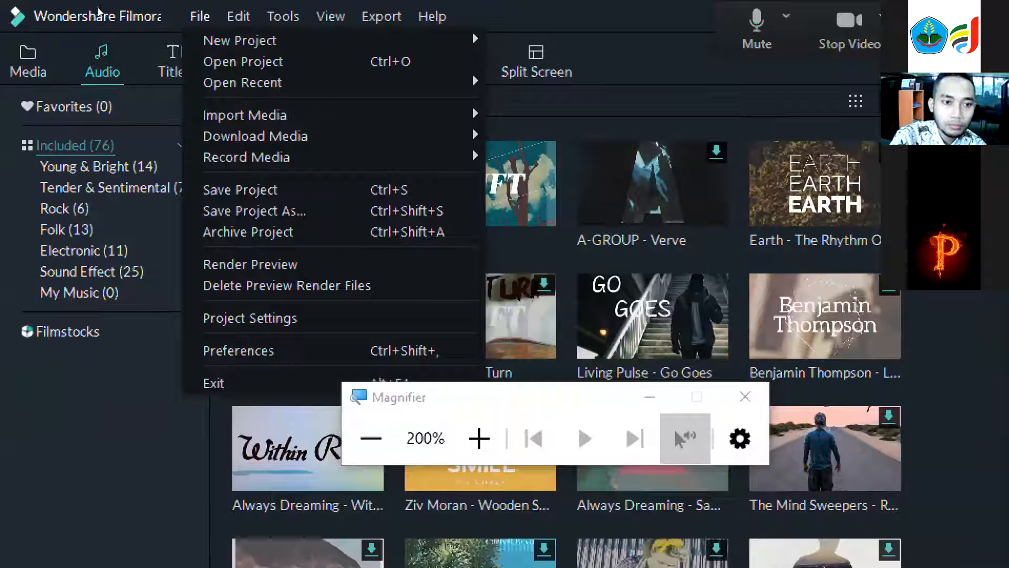
pyautogui.moveTo(318, 114)
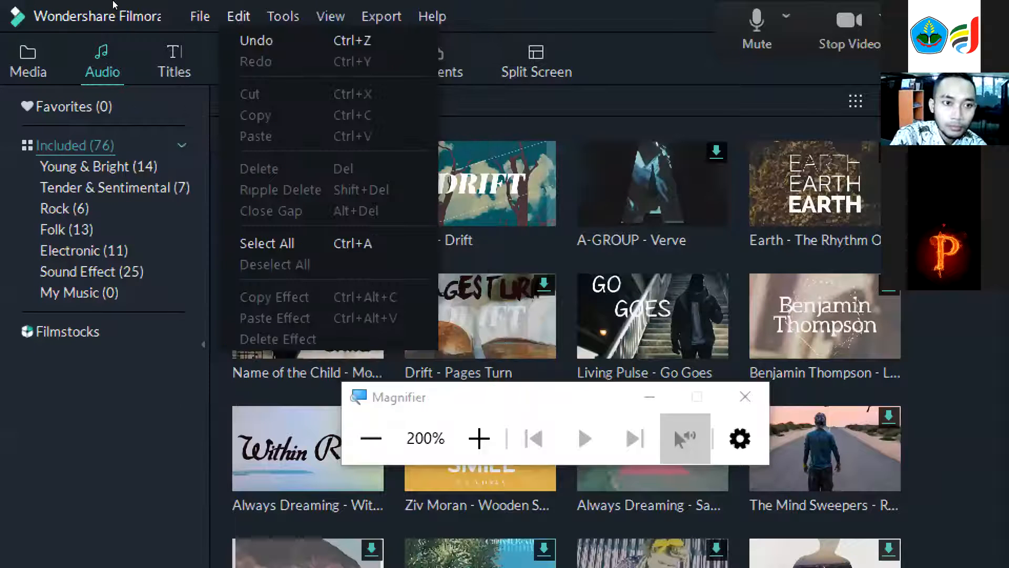
pyautogui.moveTo(284, 16)
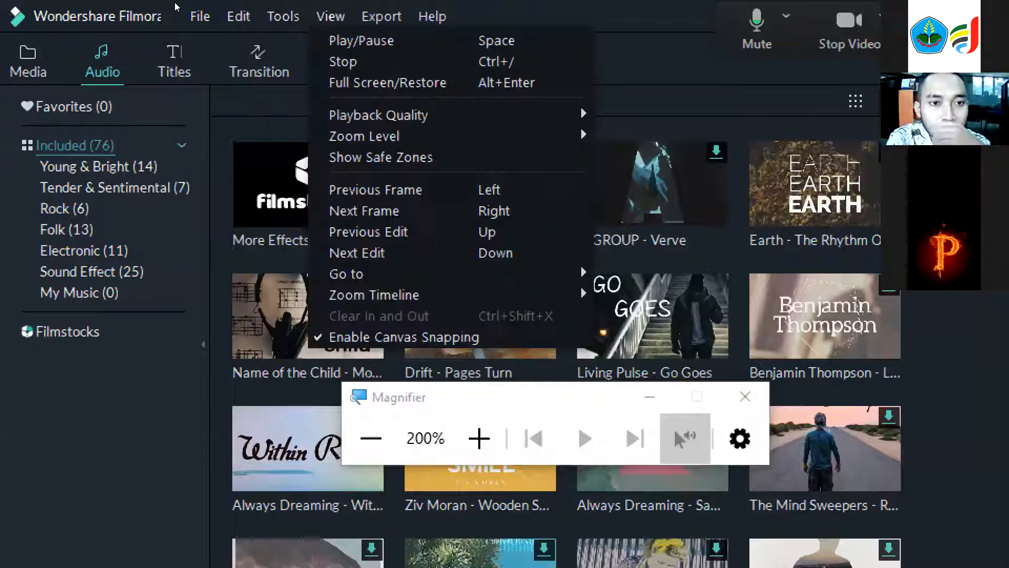
pyautogui.moveTo(381, 16)
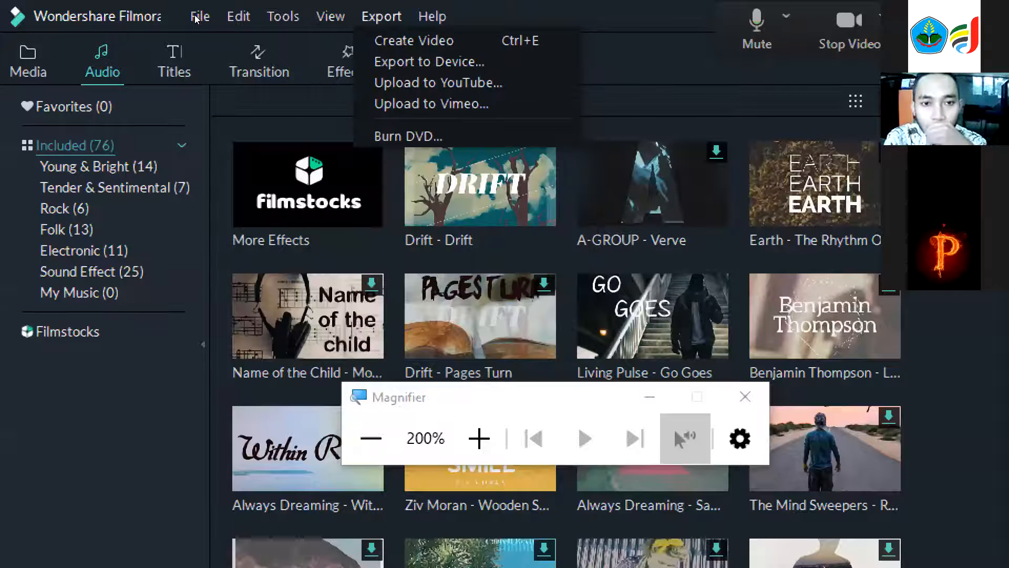
pyautogui.click(221, 21)
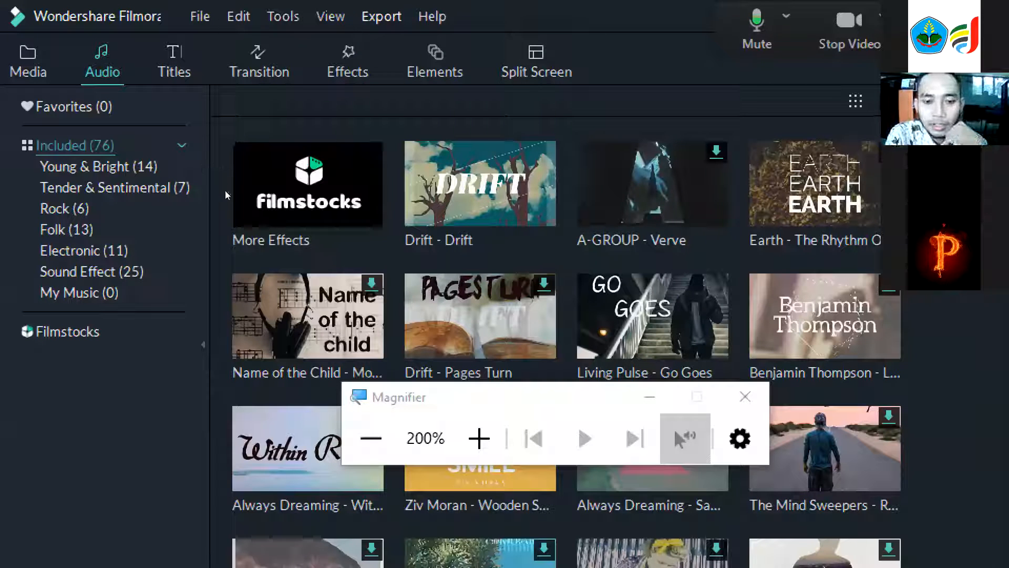
pyautogui.click(372, 438)
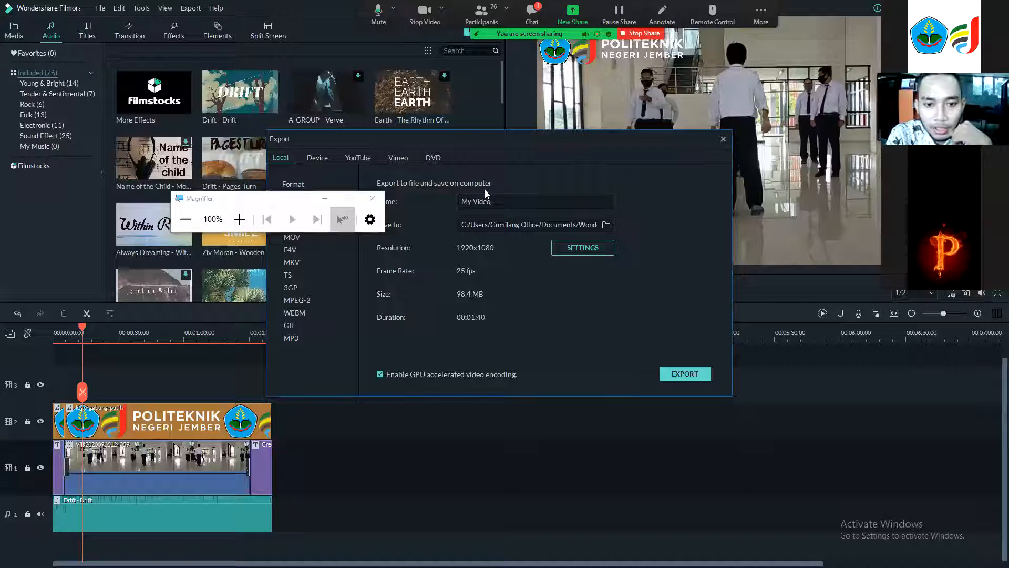
# Export the project to a local file named Contoh video and start rendering.
pyautogui.moveTo(490, 201); pyautogui.dragTo(425, 203)
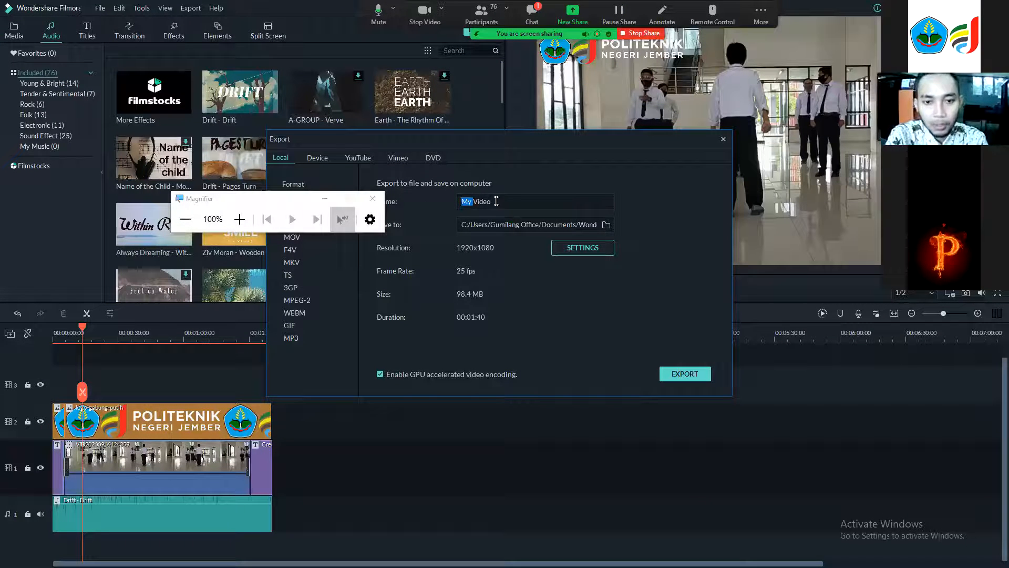
pyautogui.write('Contoh video')
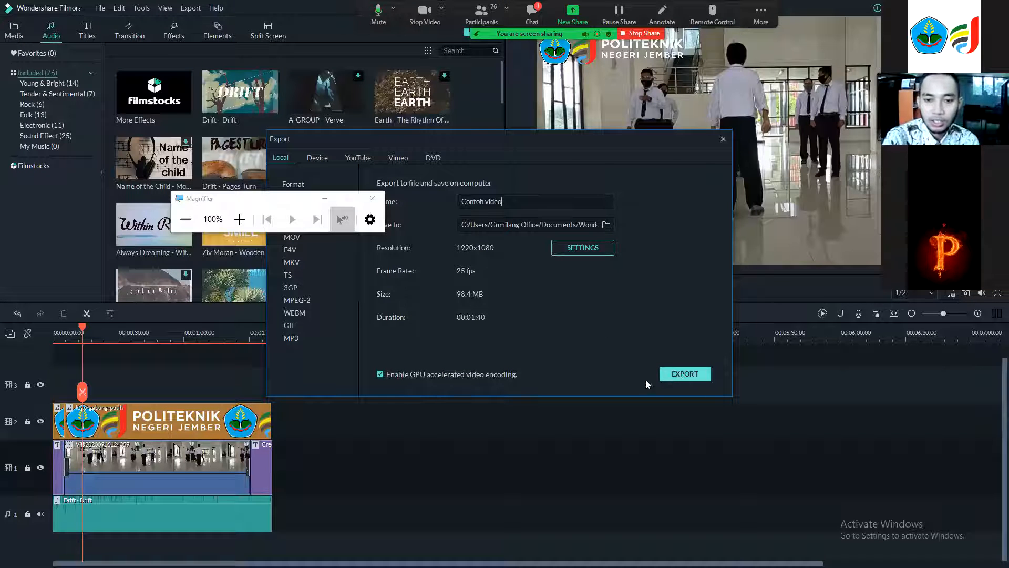
pyautogui.click(667, 374)
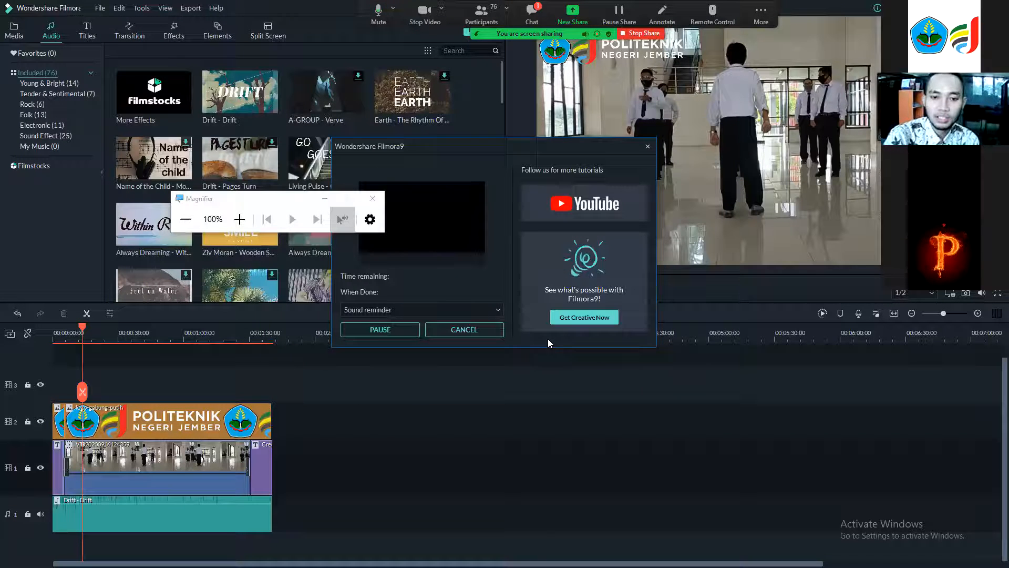
pyautogui.moveTo(480, 145); pyautogui.dragTo(512, 119)
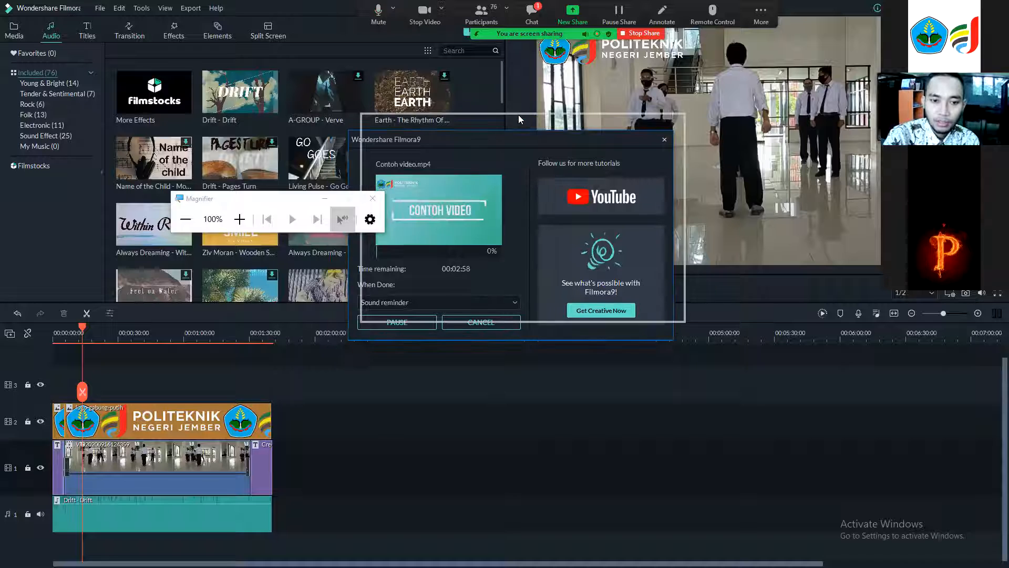
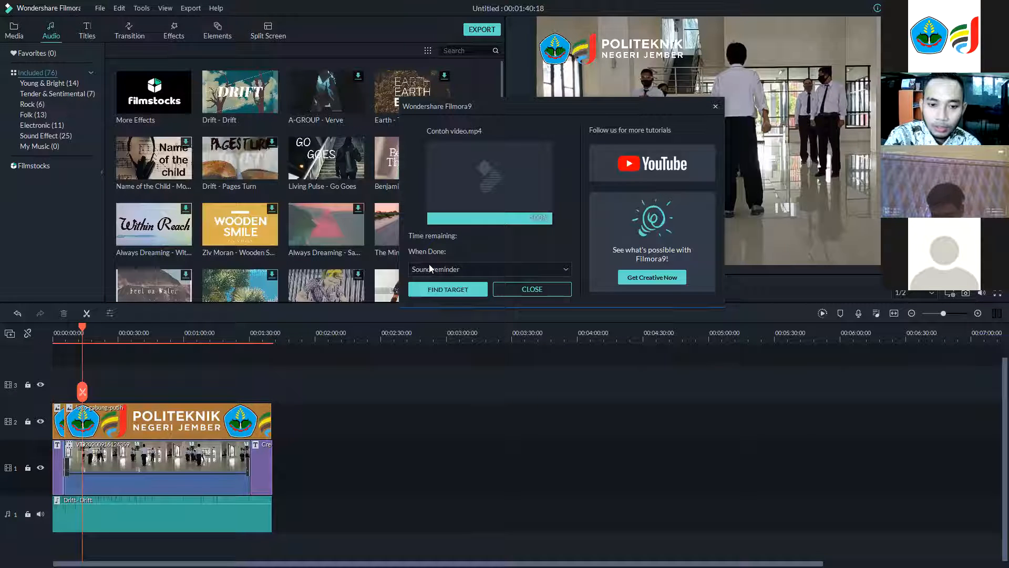
# Locate the exported Contoh video file in its output folder and open it in the video player.
pyautogui.click(455, 290)
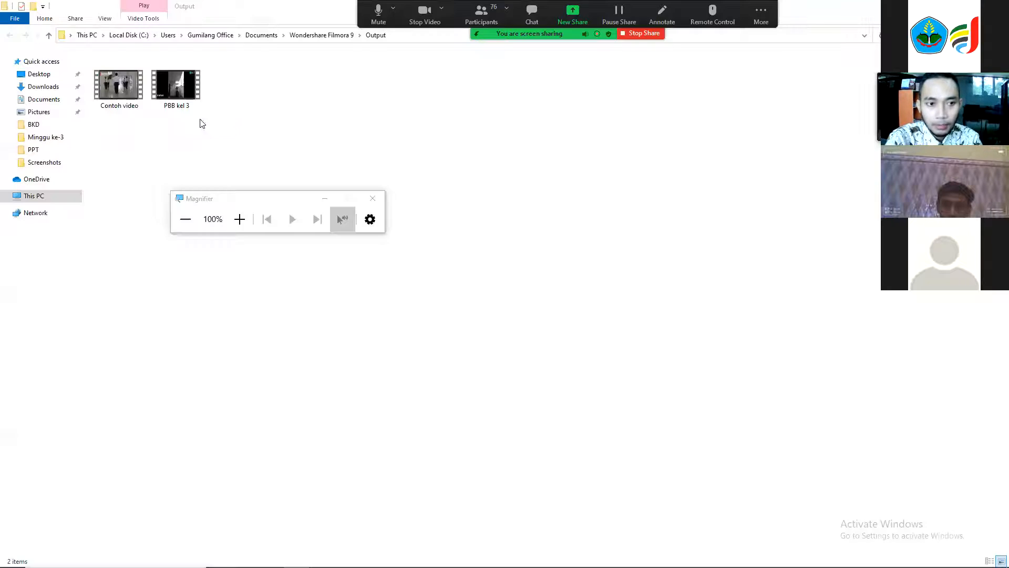
pyautogui.click(117, 100)
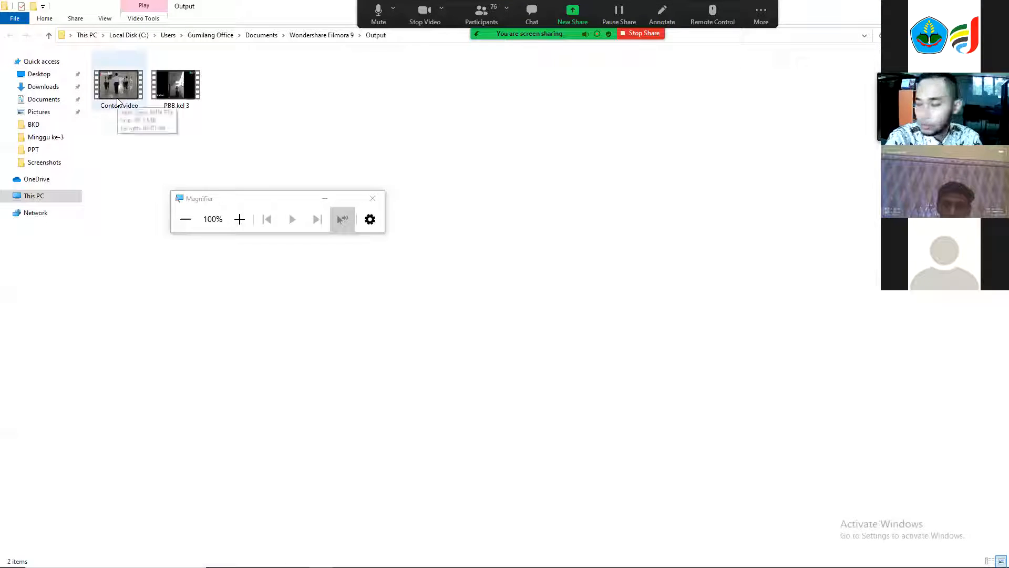
pyautogui.doubleClick(116, 100)
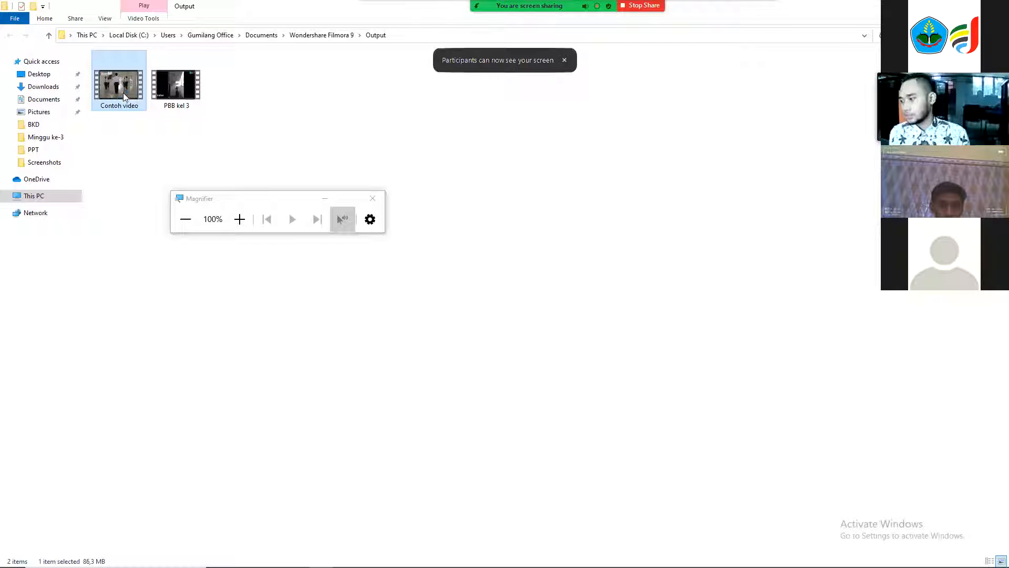
pyautogui.rightClick(123, 92)
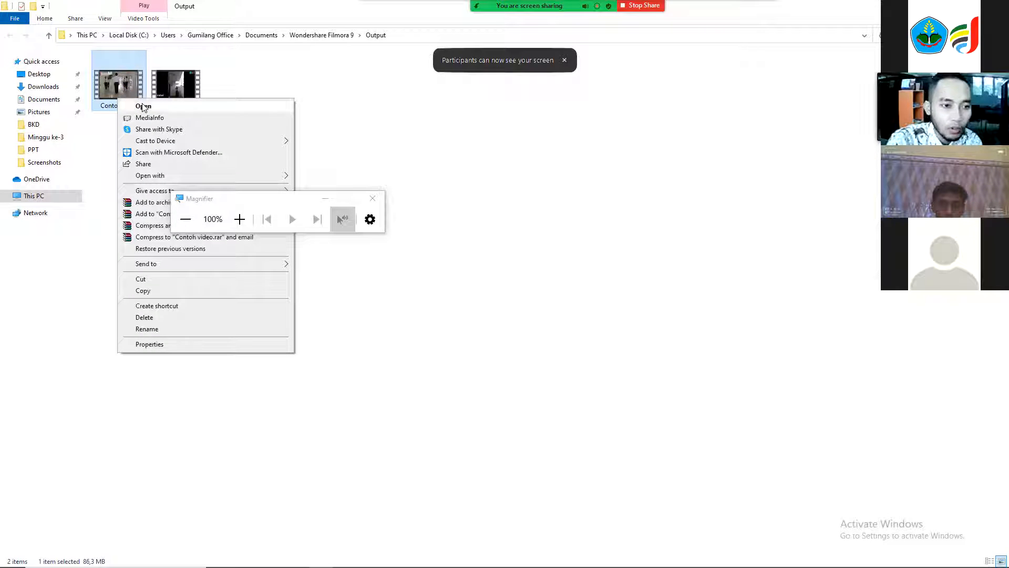
pyautogui.click(144, 106)
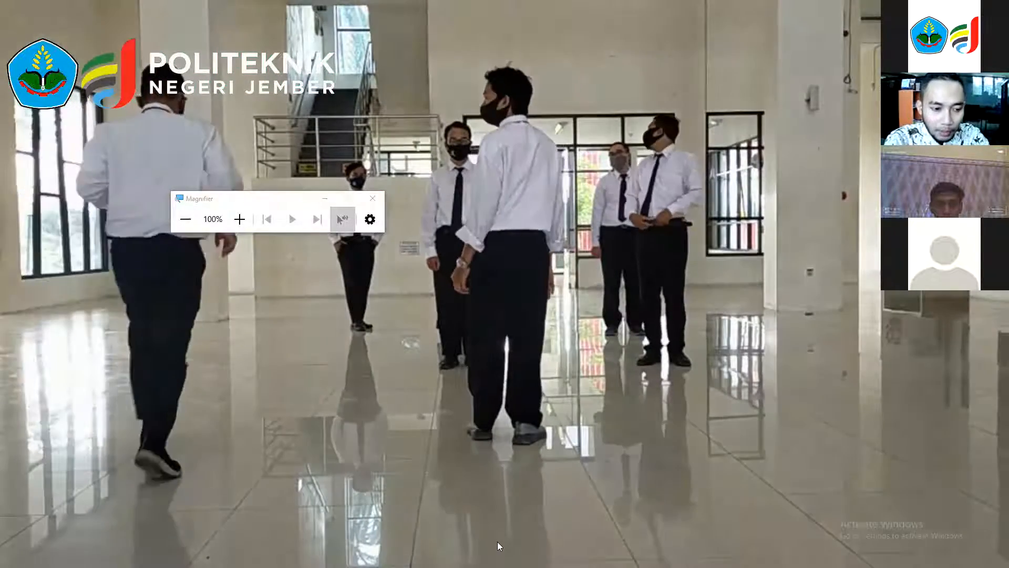
# Scrub through the exported video and play its ending credits to check the result.
pyautogui.moveTo(112, 509)
pyautogui.mouseDown()
pyautogui.moveTo(41, 510)
pyautogui.moveTo(97, 510)
pyautogui.mouseUp()
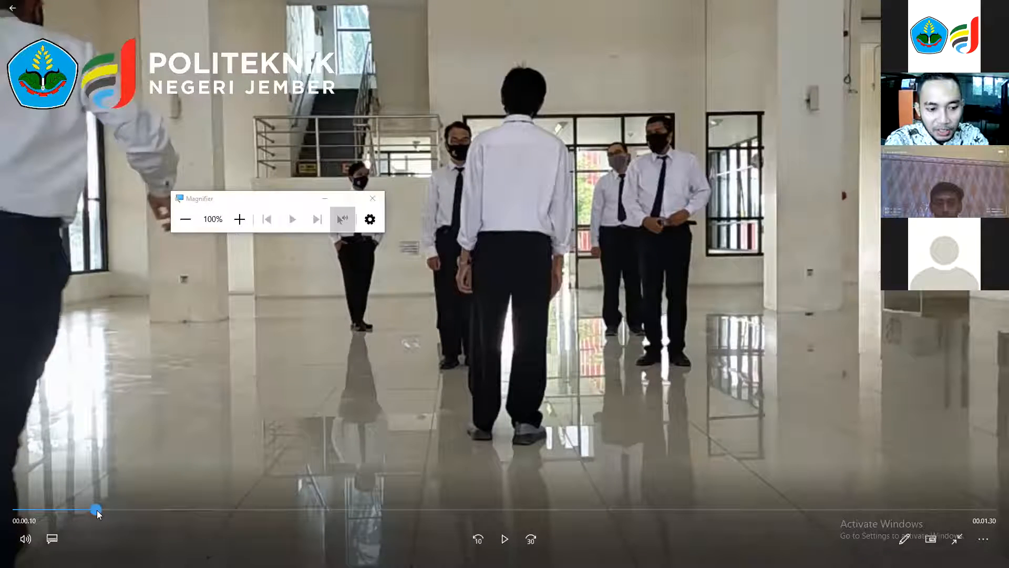
pyautogui.moveTo(685, 511); pyautogui.dragTo(776, 513)
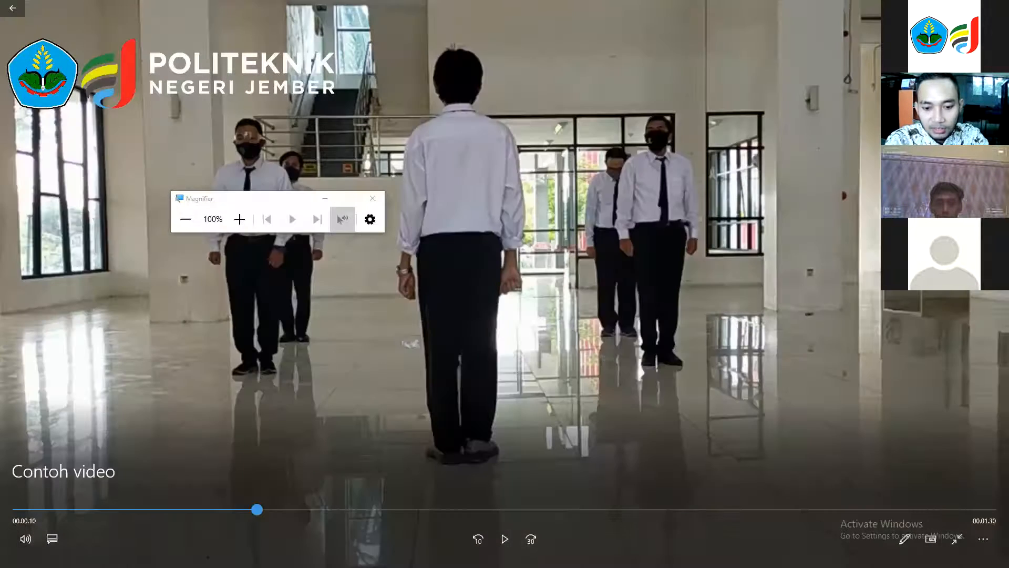
pyautogui.click(503, 542)
pyautogui.moveTo(526, 364)
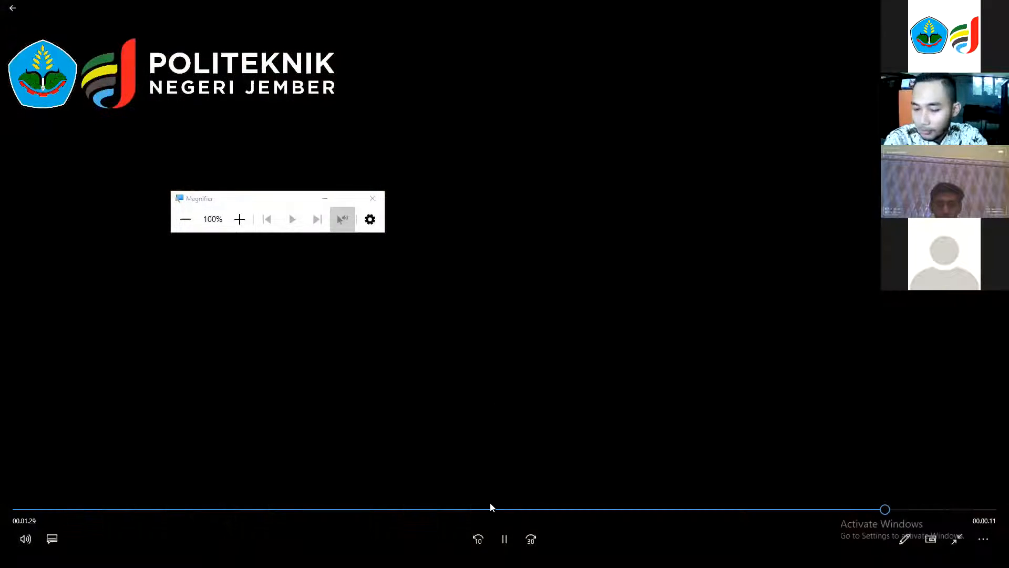
pyautogui.click(505, 539)
pyautogui.click(514, 536)
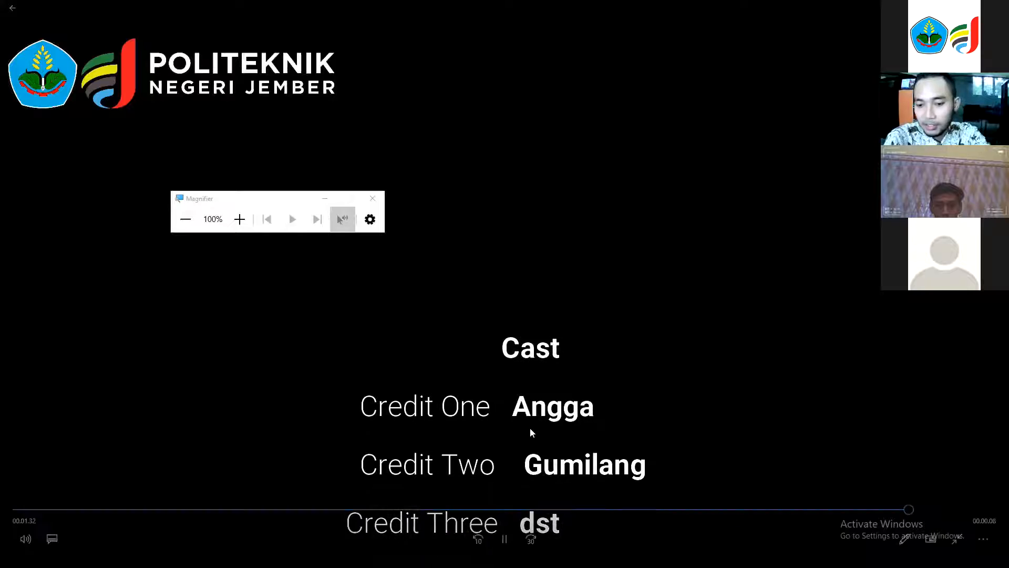
pyautogui.click(503, 539)
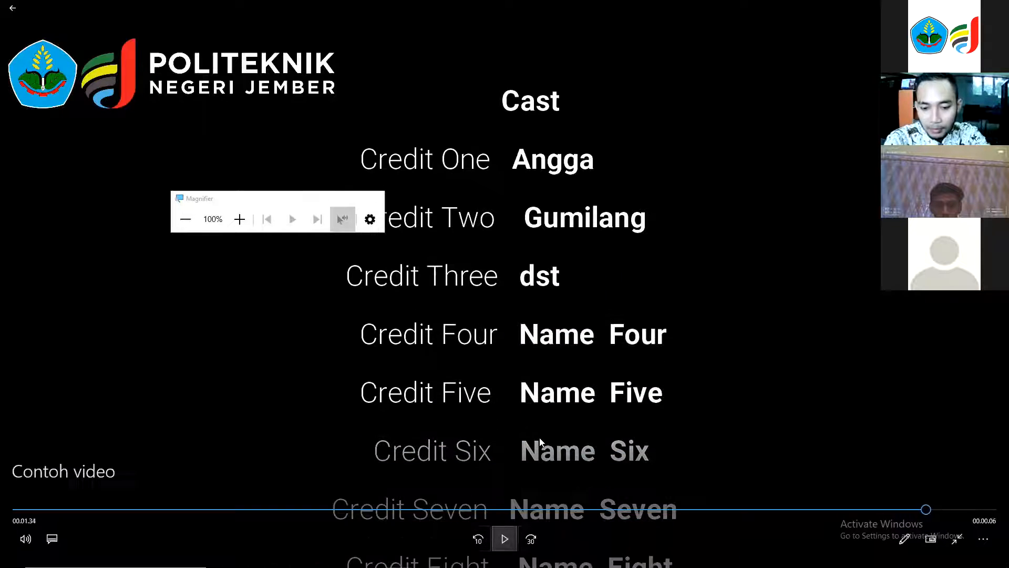
pyautogui.click(504, 539)
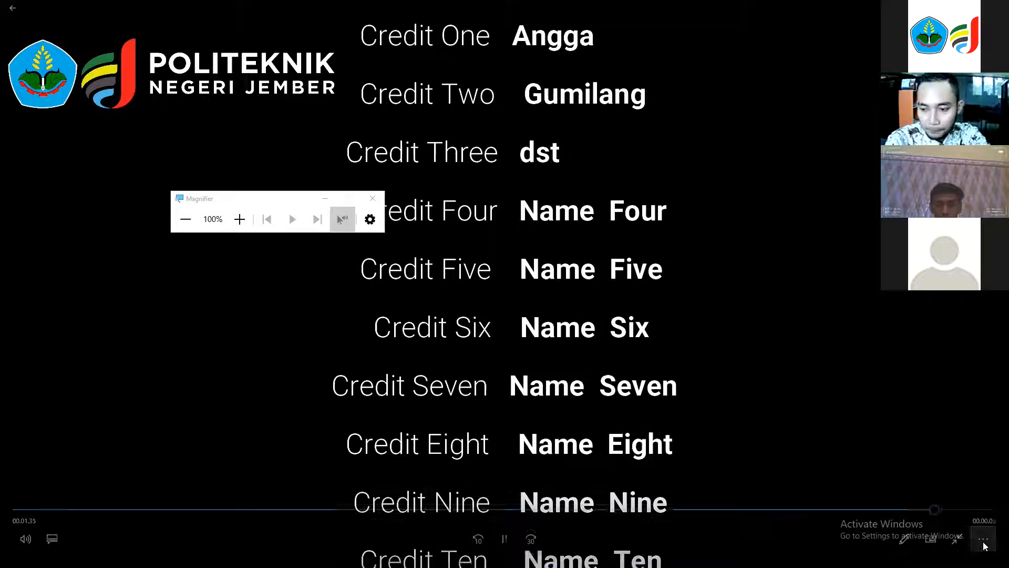
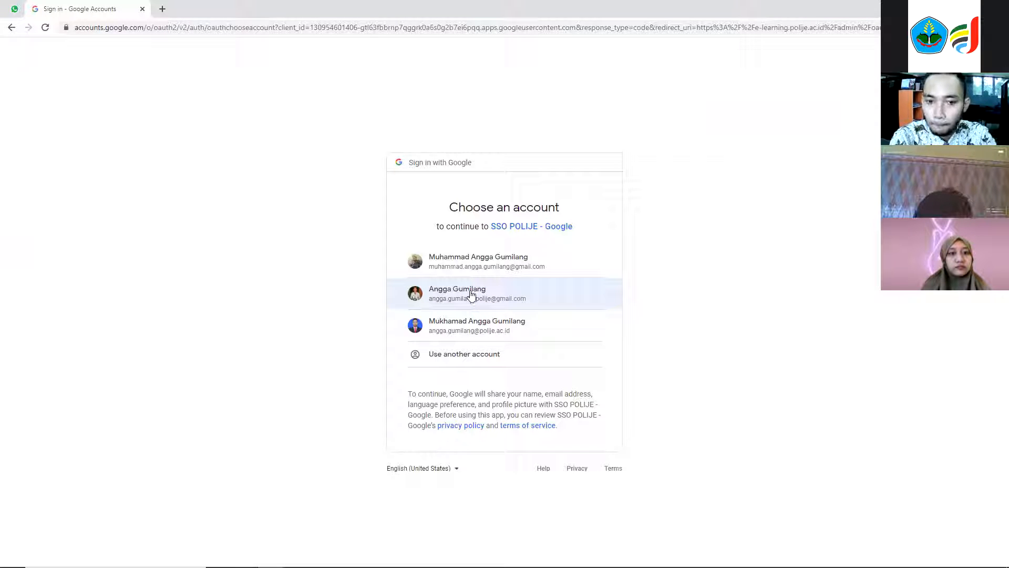
# Sign in with the Google account and open the first Literasi Digital course from My courses.
pyautogui.click(471, 330)
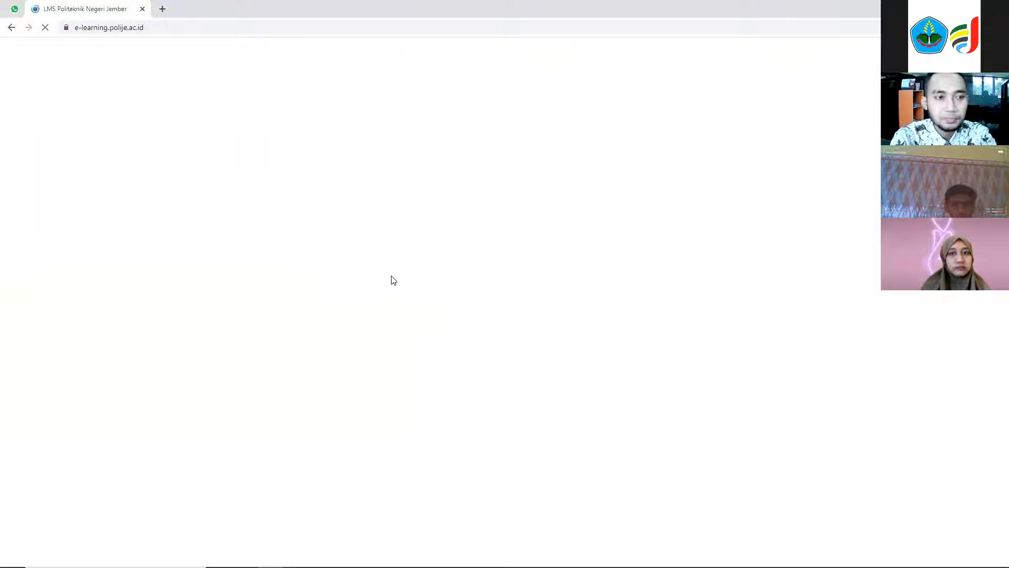
pyautogui.scroll(-4, 565, 389)
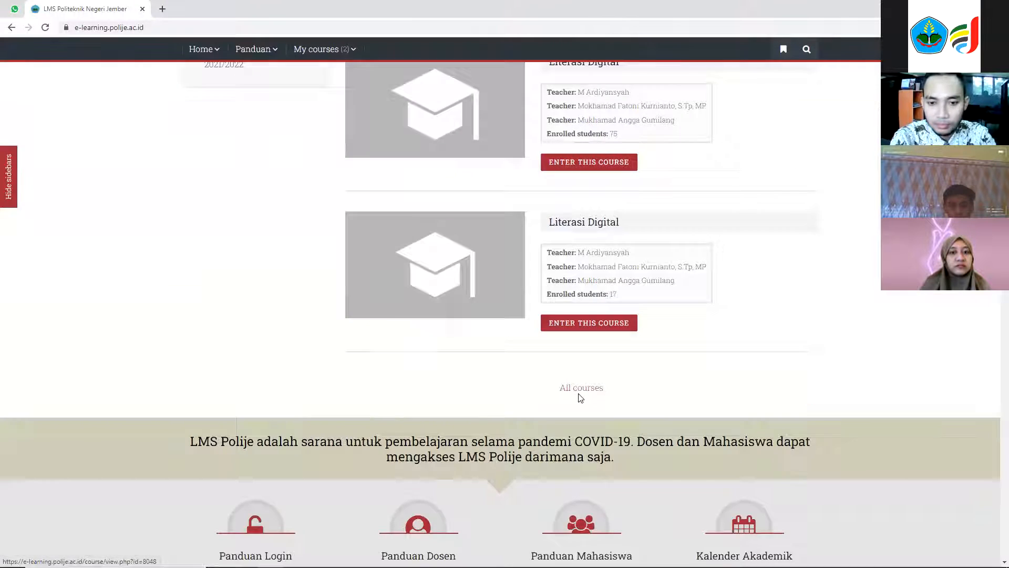
pyautogui.scroll(-6, 581, 398)
pyautogui.scroll(7, 579, 397)
pyautogui.scroll(3, 578, 396)
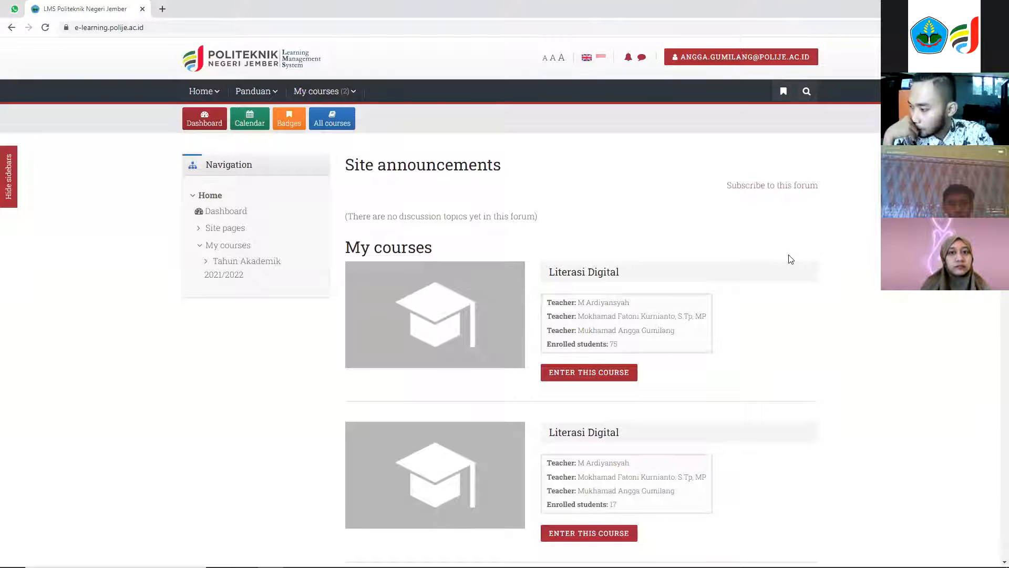
pyautogui.scroll(-3, 705, 263)
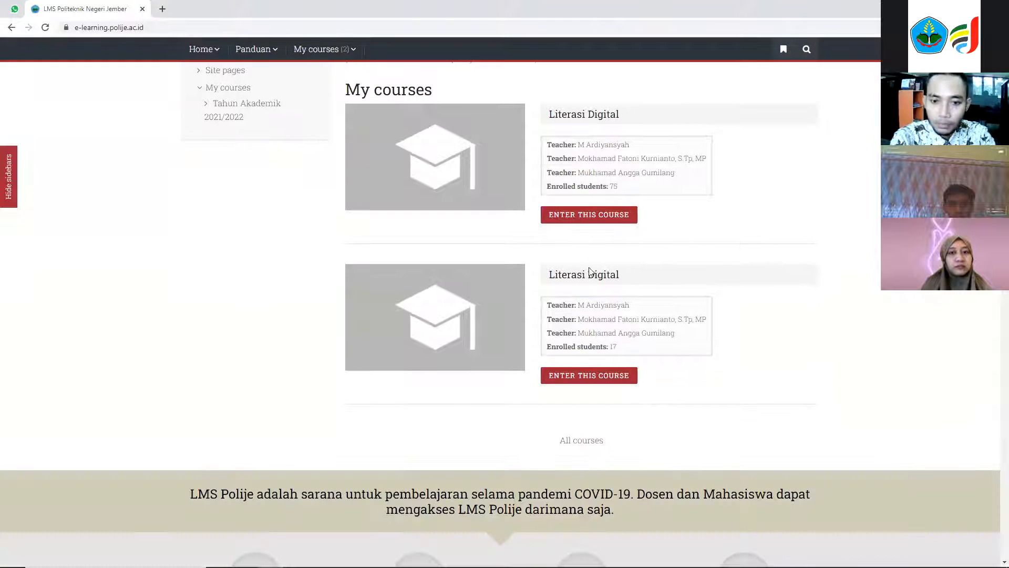
pyautogui.click(583, 215)
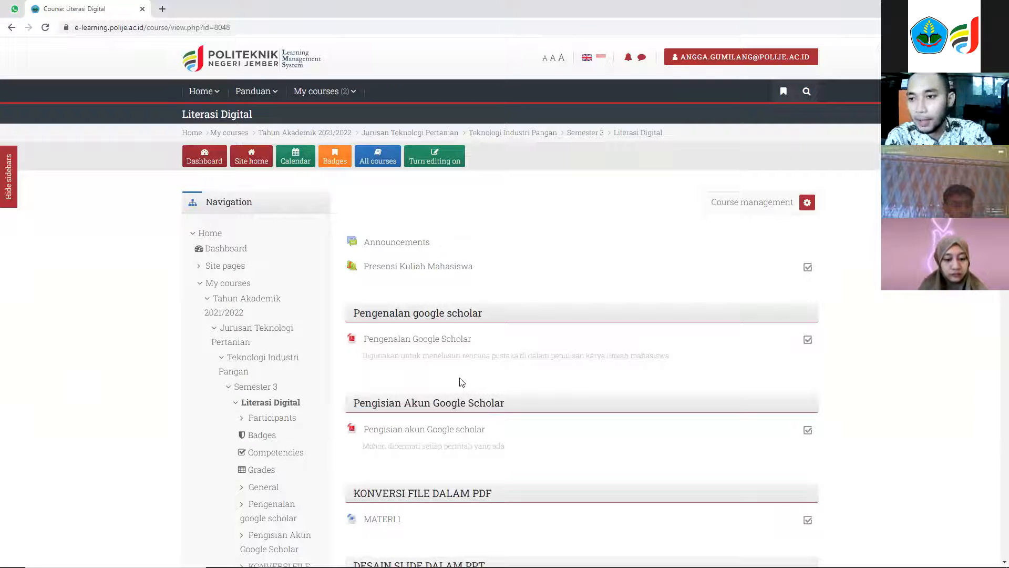
# Turn editing on for the Literasi Digital course.
pyautogui.scroll(-15, 461, 376)
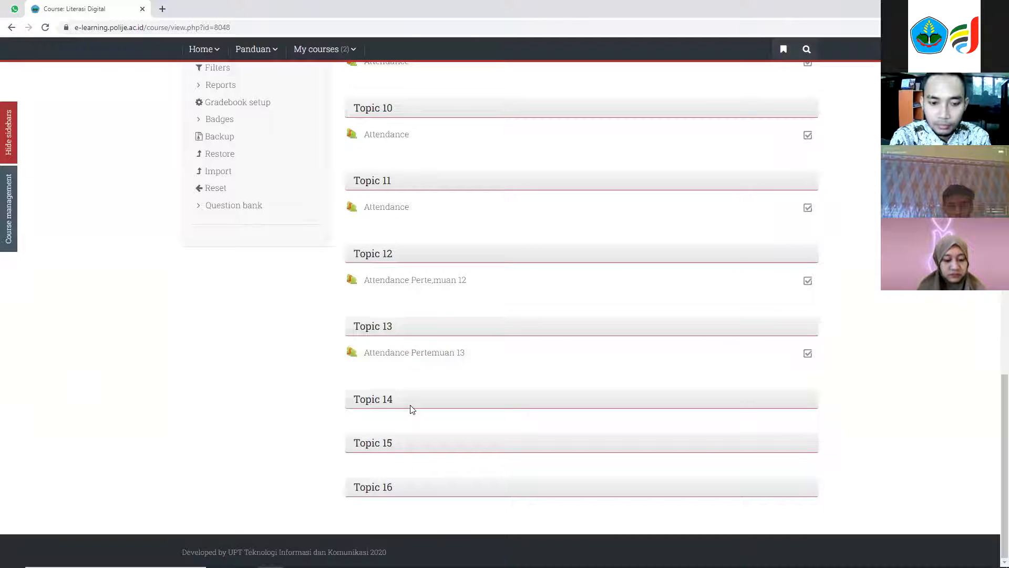
pyautogui.scroll(15, 411, 409)
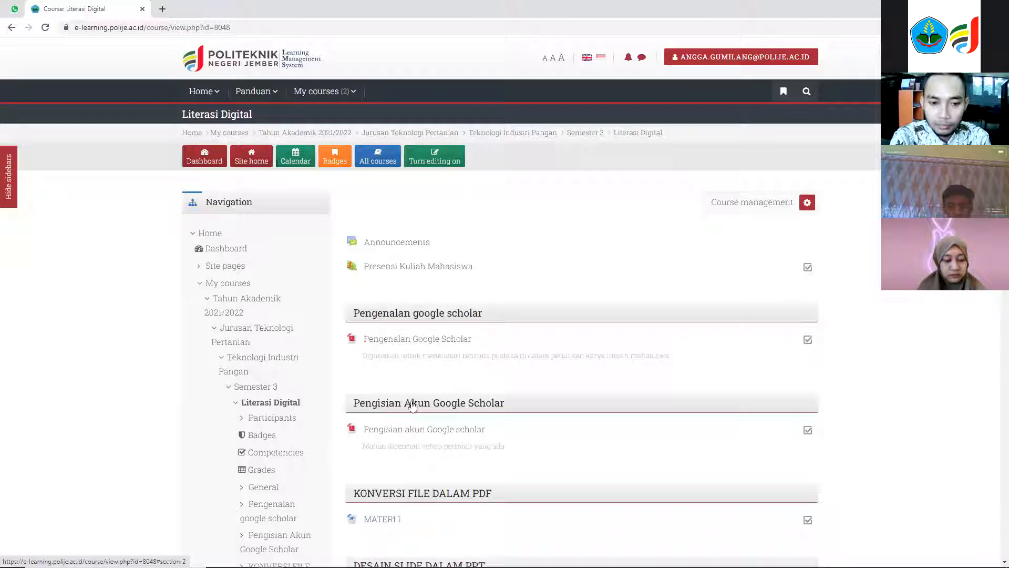
pyautogui.click(443, 162)
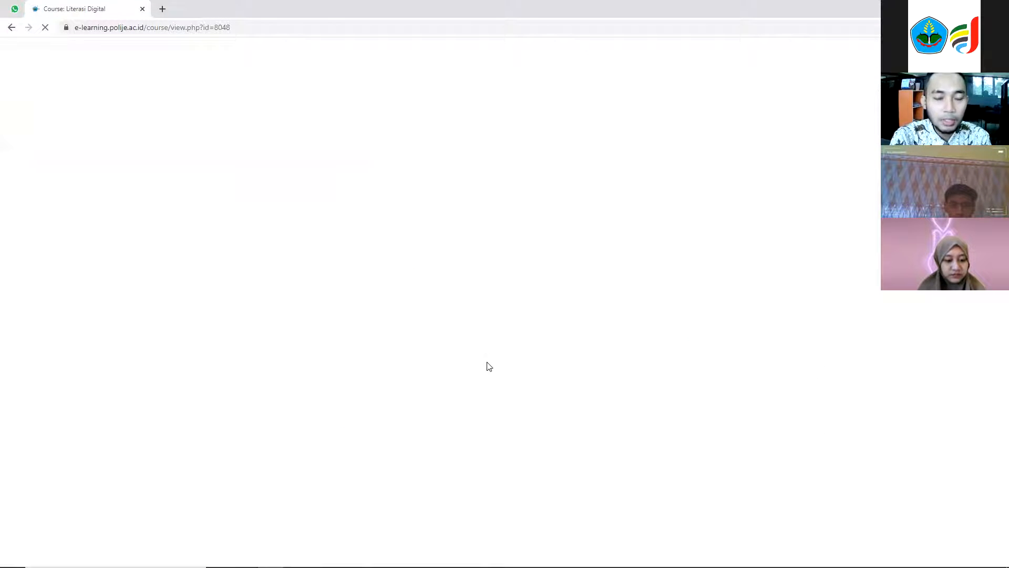
# Add a new Attendance activity to Topic 14.
pyautogui.scroll(-20, 489, 367)
pyautogui.scroll(8, 488, 365)
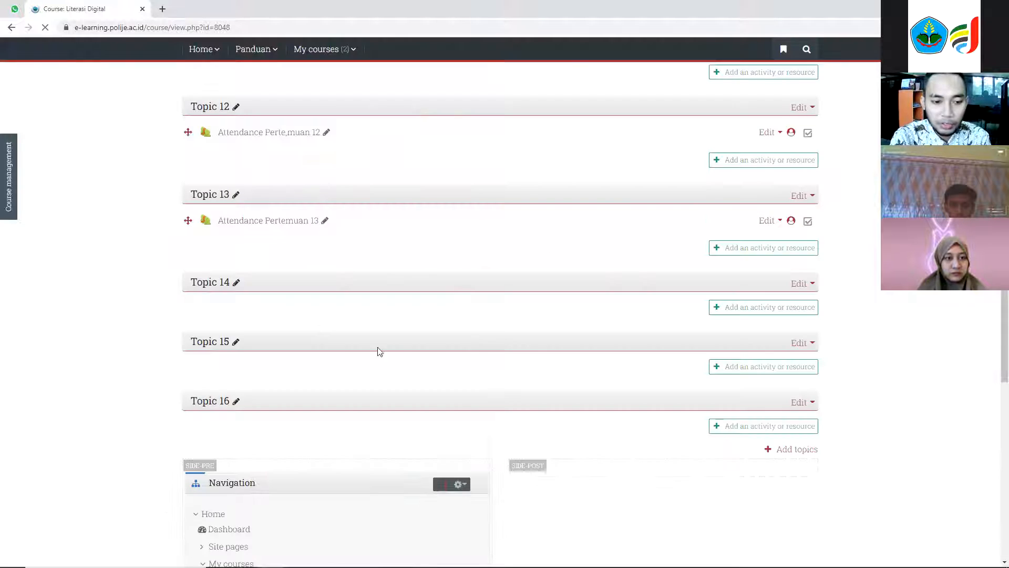
pyautogui.scroll(3, 266, 313)
pyautogui.scroll(-2, 245, 421)
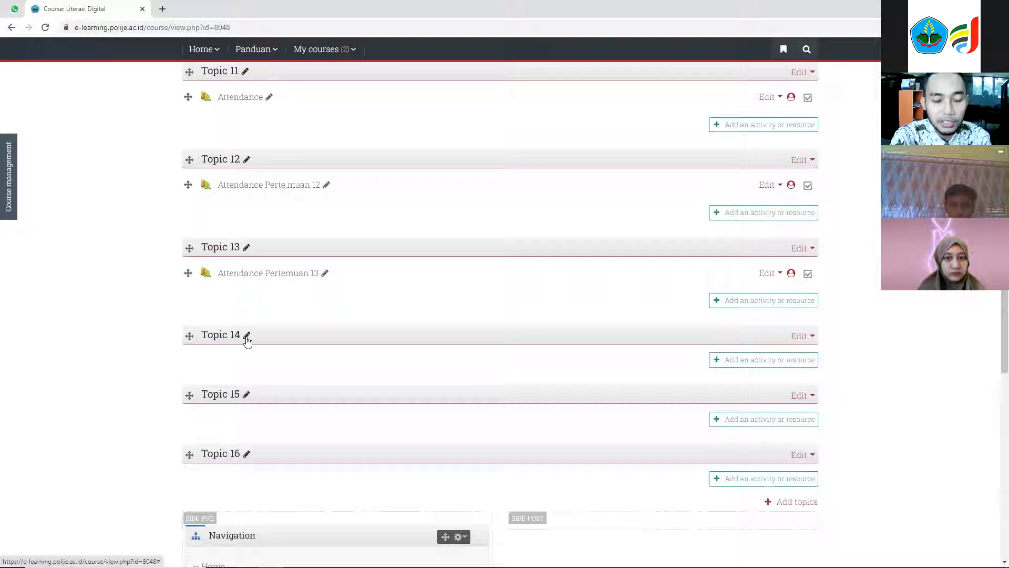
pyautogui.click(752, 362)
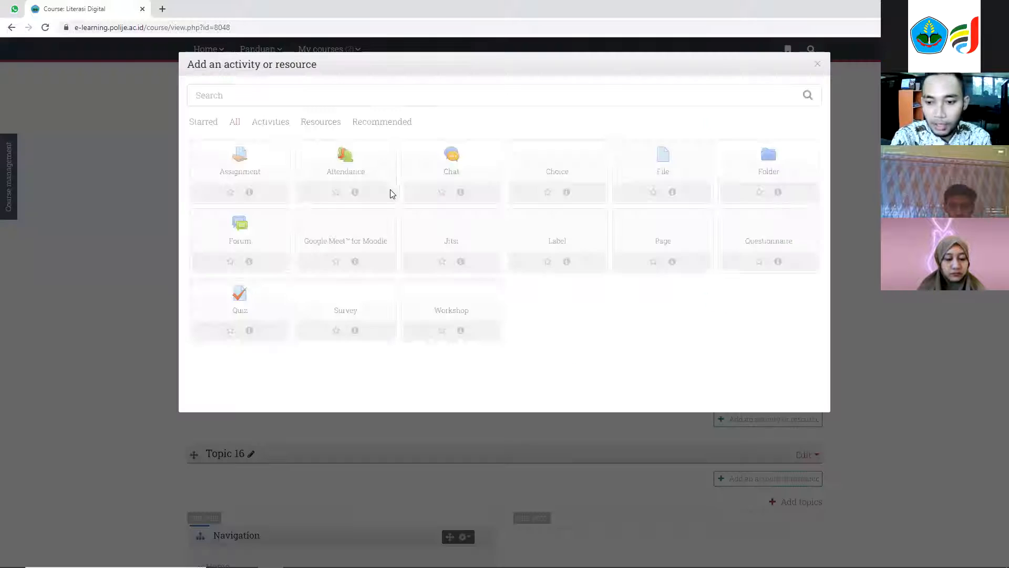
pyautogui.click(343, 163)
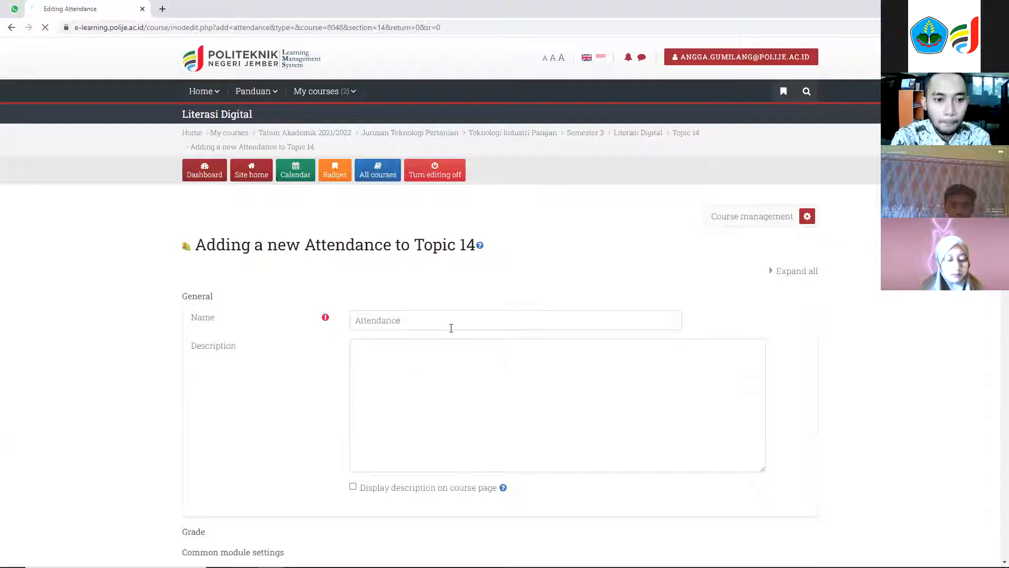
# Name the activity Attendance Pertemuan 14 and save it, returning to the course.
pyautogui.click(451, 328)
pyautogui.scroll(-8, 451, 328)
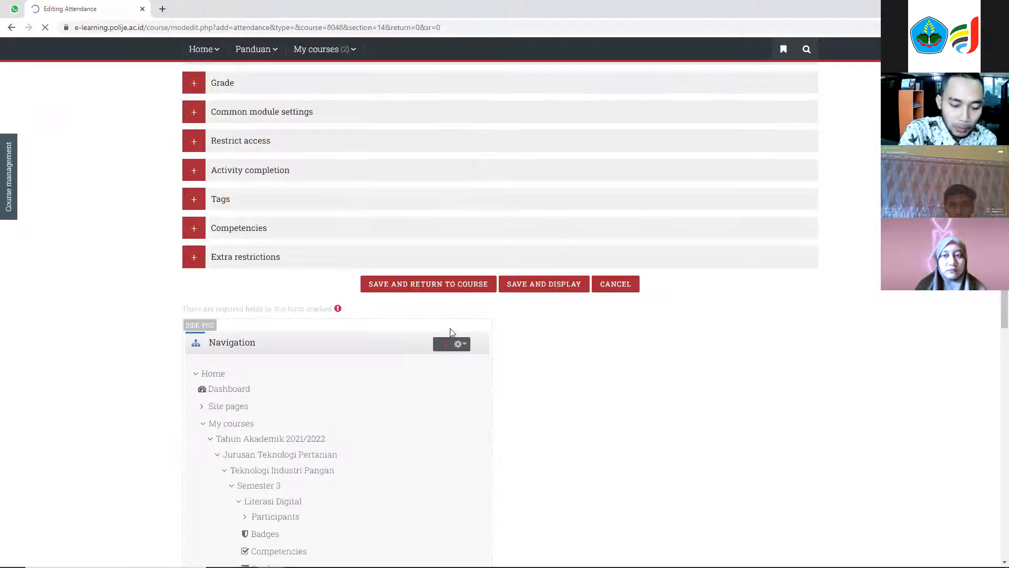
pyautogui.scroll(10, 457, 320)
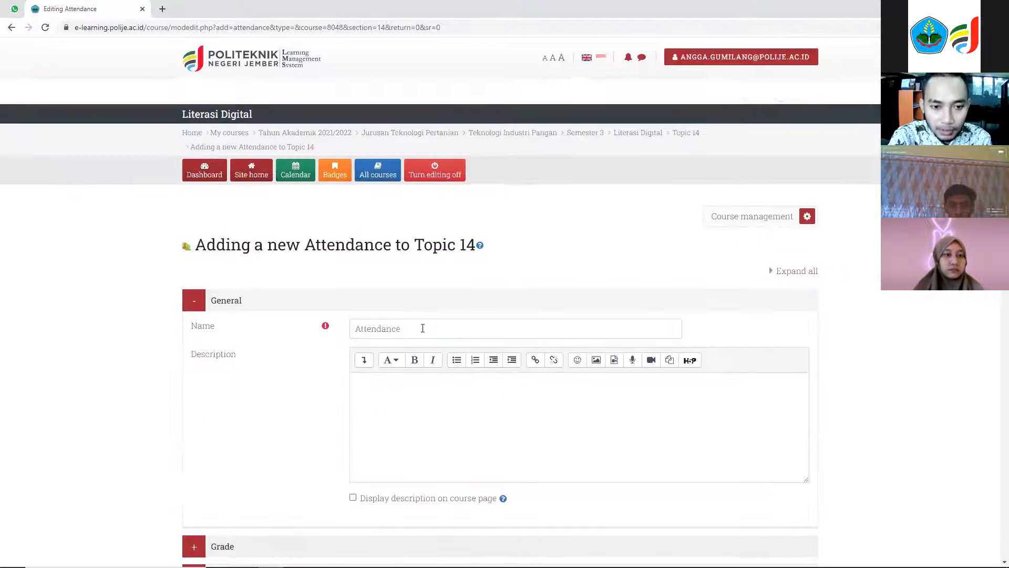
pyautogui.write('Per')
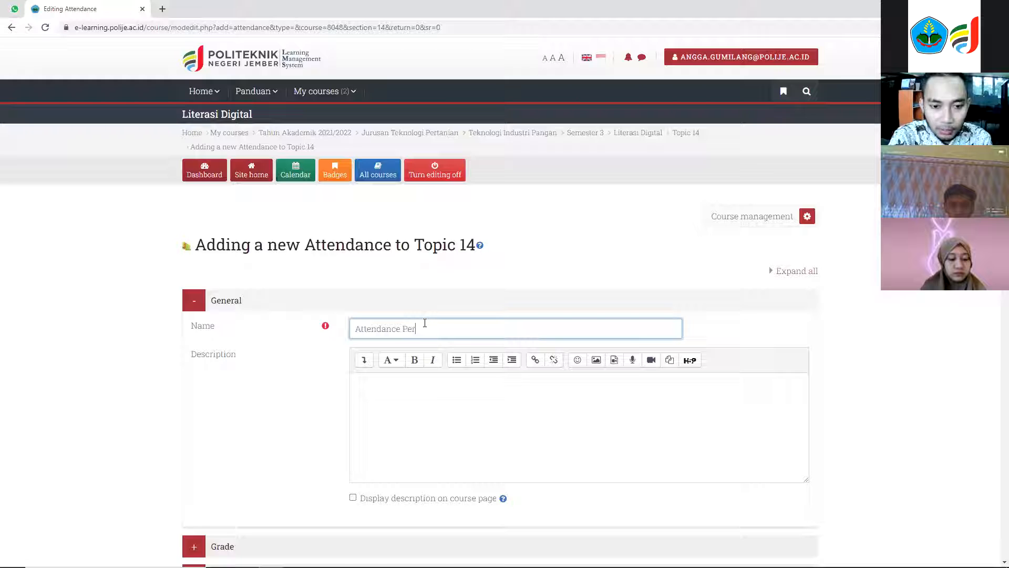
pyautogui.write('temuan ')
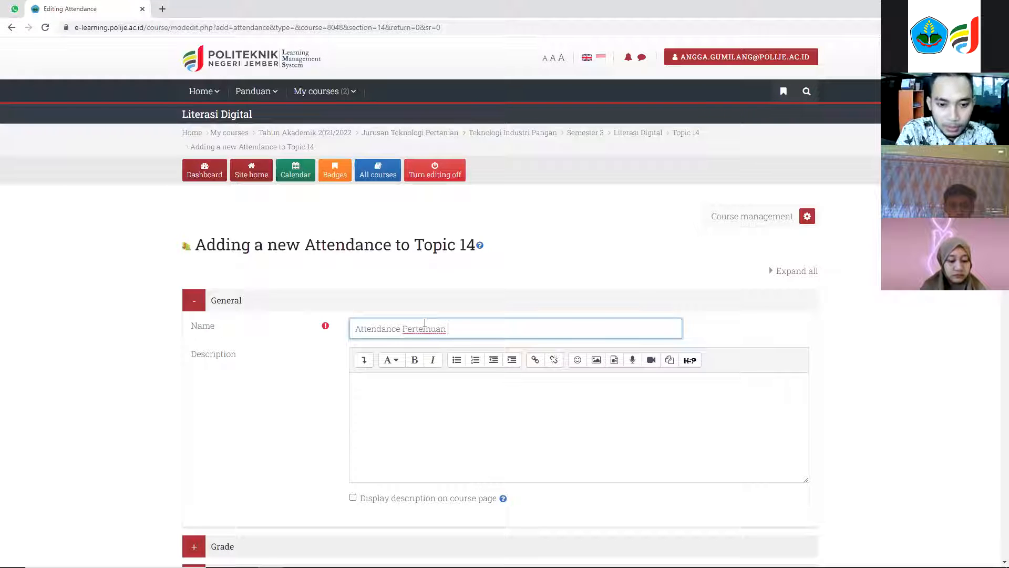
pyautogui.write('14')
pyautogui.scroll(-5, 423, 277)
pyautogui.scroll(-4, 423, 276)
pyautogui.click(423, 274)
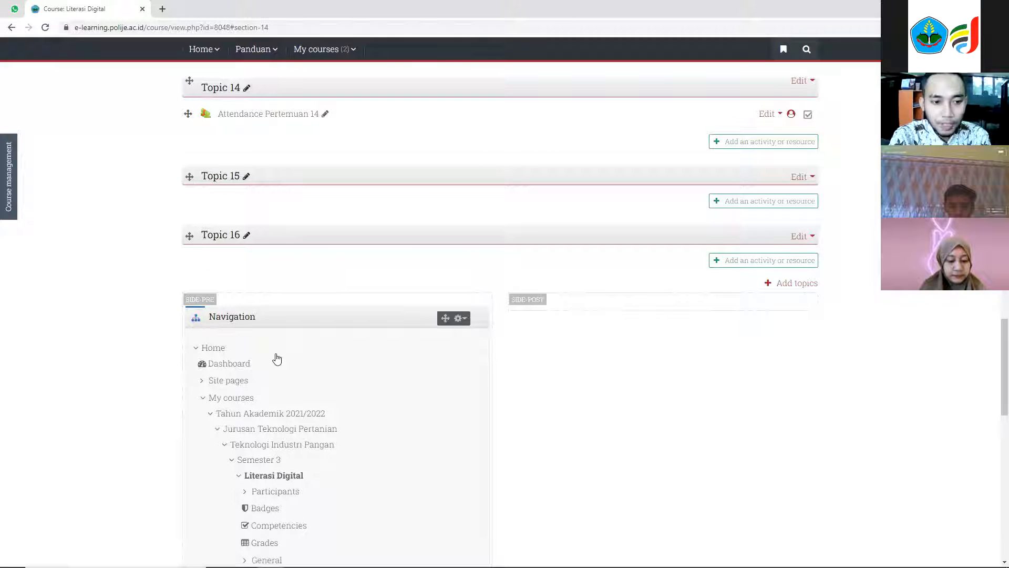
# Open the Attendance Pertemuan 14 activity in Topic 14.
pyautogui.scroll(5, 248, 368)
pyautogui.click(266, 377)
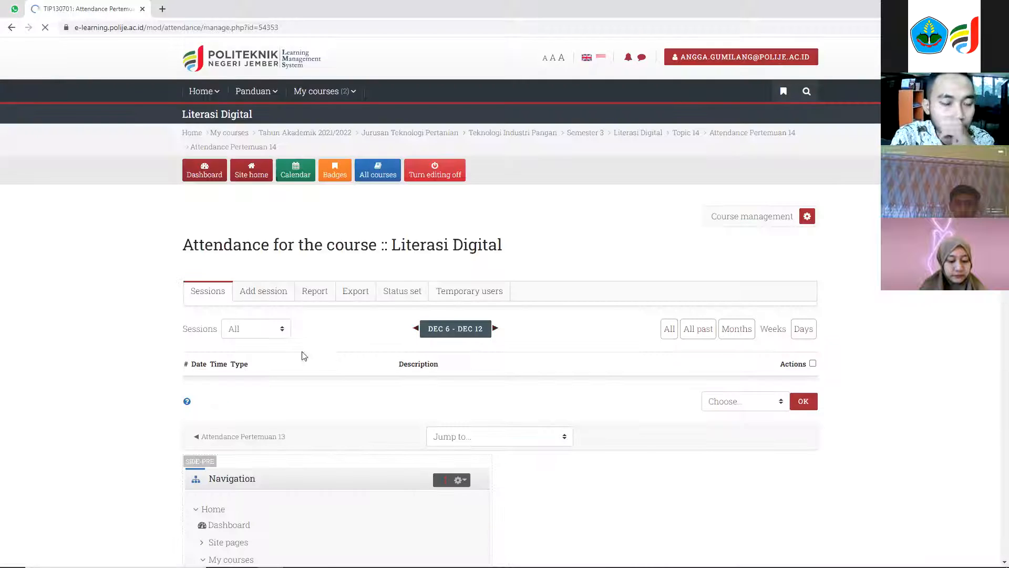
pyautogui.scroll(-1, 269, 342)
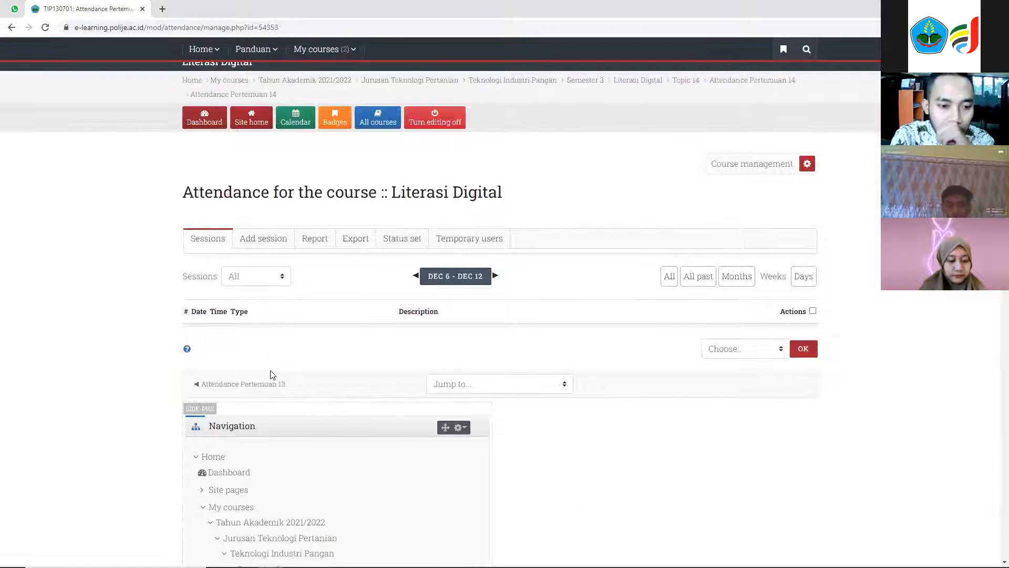
# Start adding a session and select all groups A to D for it.
pyautogui.click(260, 246)
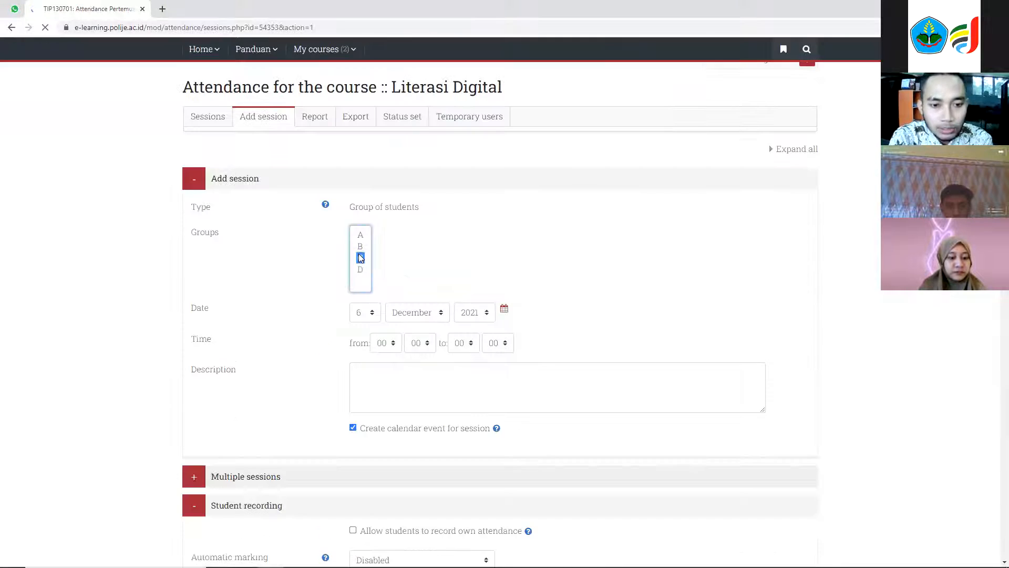
pyautogui.hotkey('ctrl', 'a')
pyautogui.scroll(-1, 442, 364)
pyautogui.click(361, 364)
pyautogui.moveTo(362, 343); pyautogui.dragTo(360, 376)
pyautogui.scroll(-2, 447, 381)
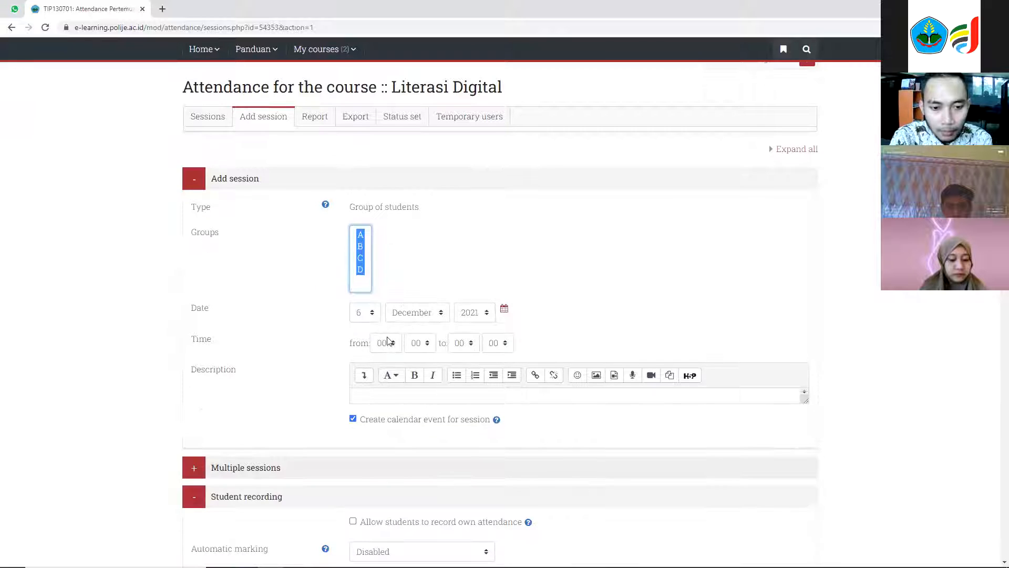
# Set the session's end time to 23:55.
pyautogui.click(470, 343)
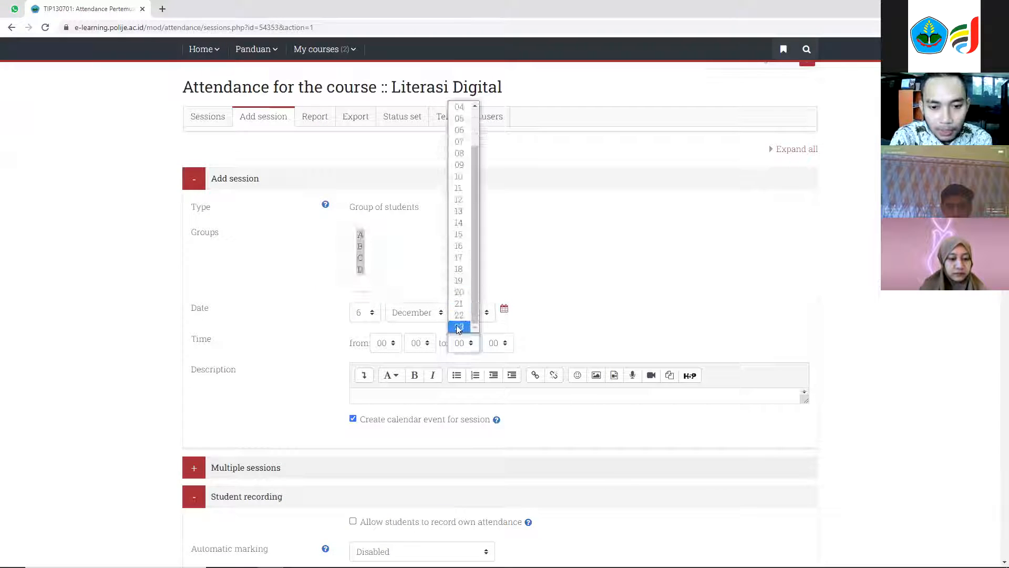
pyautogui.click(458, 327)
pyautogui.click(492, 344)
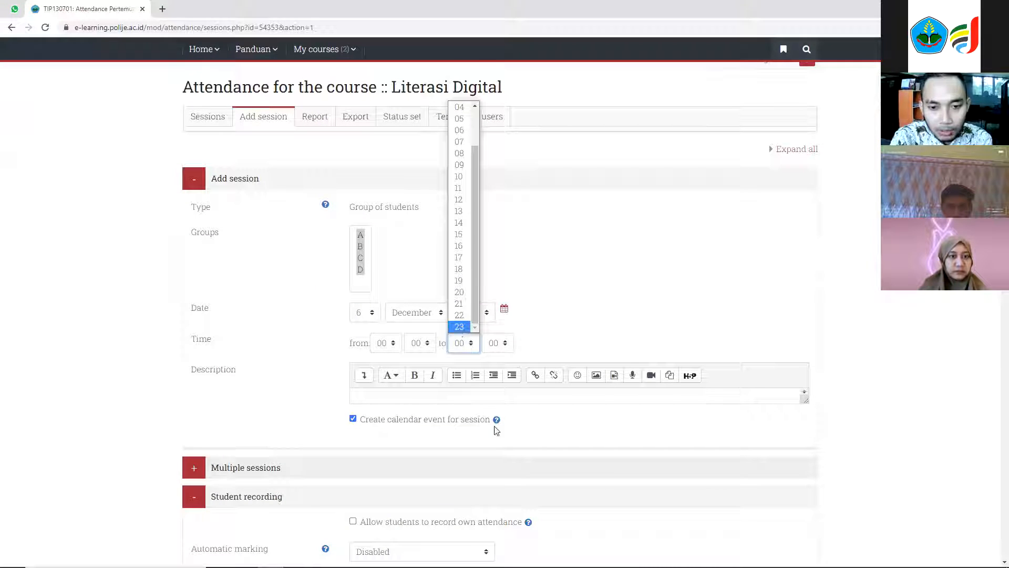
pyautogui.scroll(-5, 495, 245)
pyautogui.scroll(2, 494, 245)
pyautogui.click(505, 186)
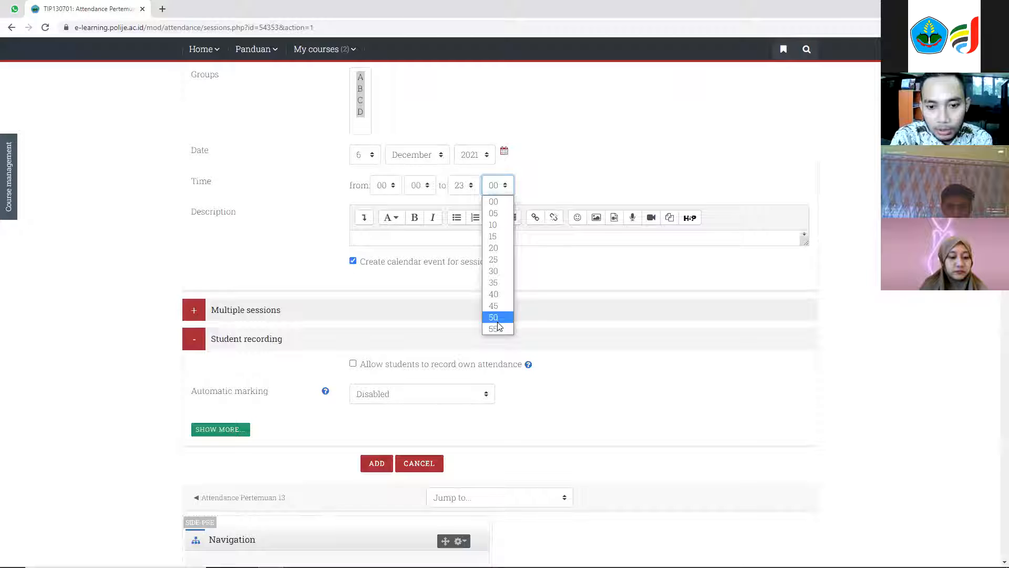
pyautogui.click(501, 329)
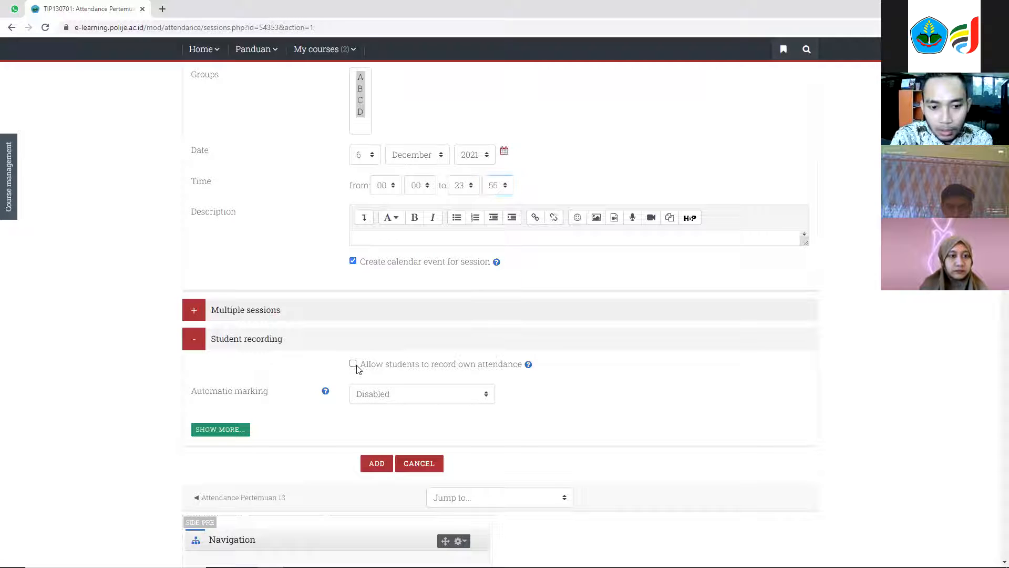
# Allow students to record their own attendance with automatic marking set to Yes, and add the session.
pyautogui.click(353, 364)
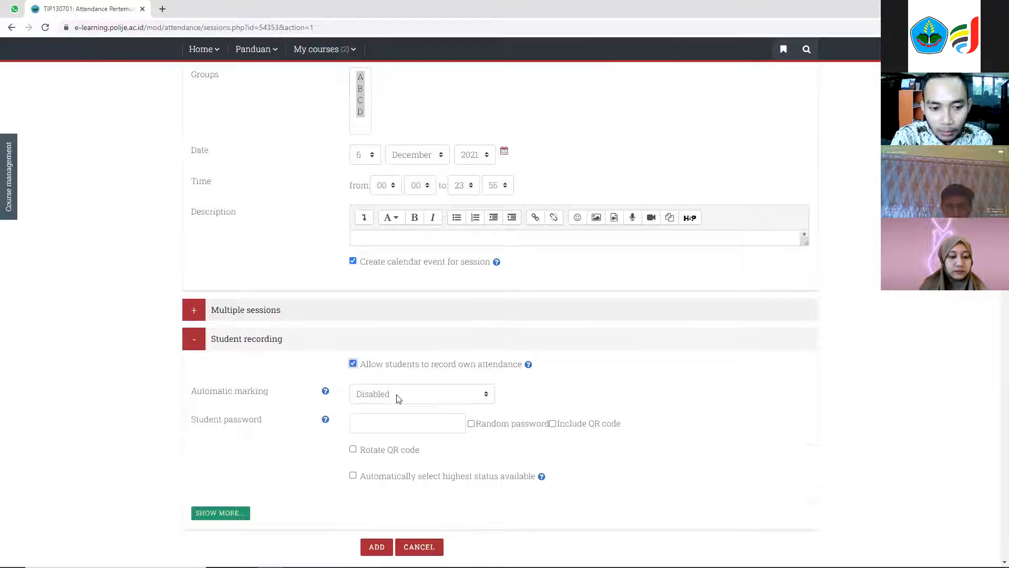
pyautogui.click(407, 394)
pyautogui.click(404, 420)
pyautogui.scroll(-5, 407, 272)
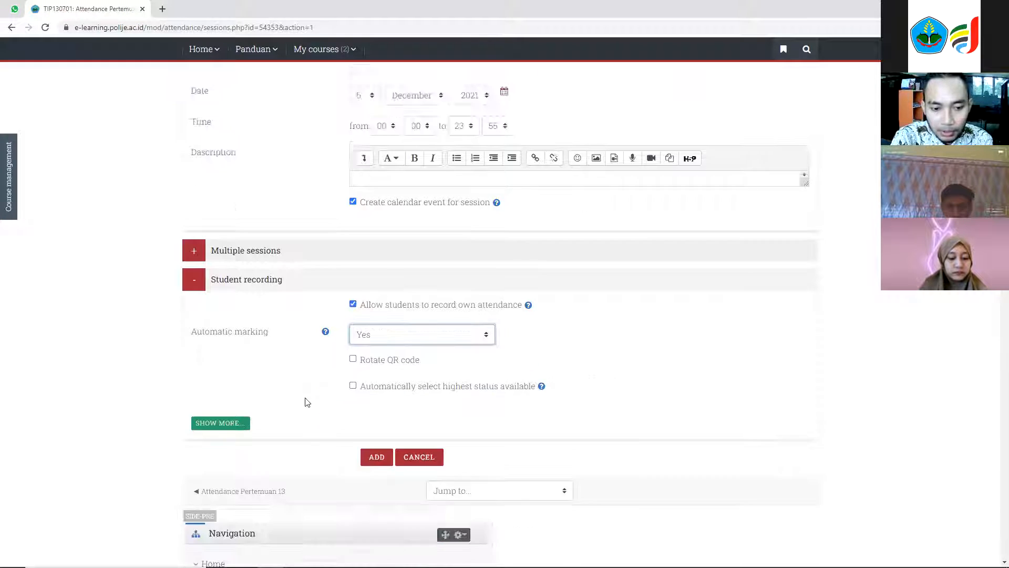
pyautogui.click(386, 255)
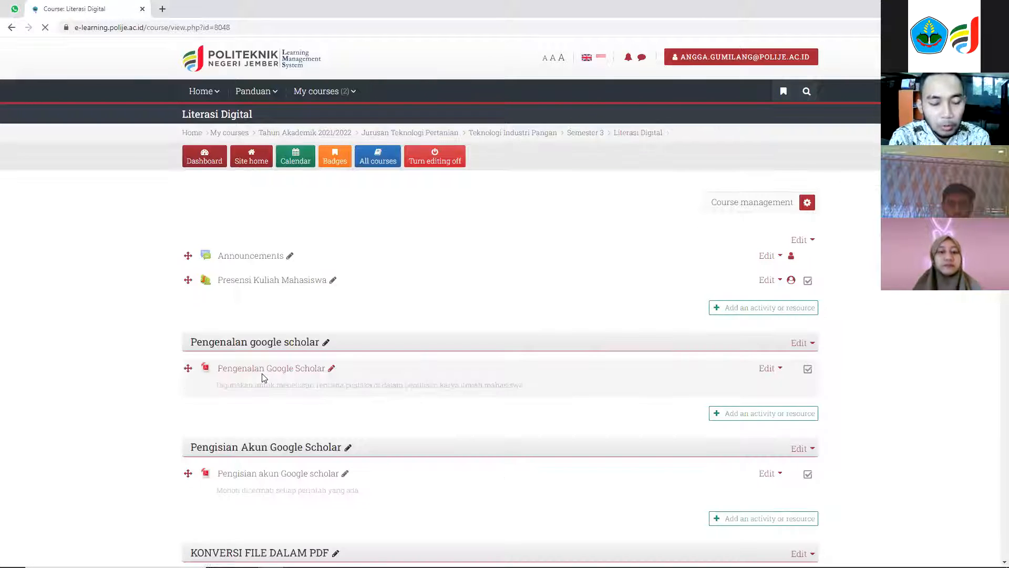
# Add a new Assignment activity to Topic 15.
pyautogui.scroll(-5, 264, 376)
pyautogui.scroll(-20, 263, 376)
pyautogui.scroll(8, 260, 374)
pyautogui.scroll(12, 259, 373)
pyautogui.scroll(-3, 260, 372)
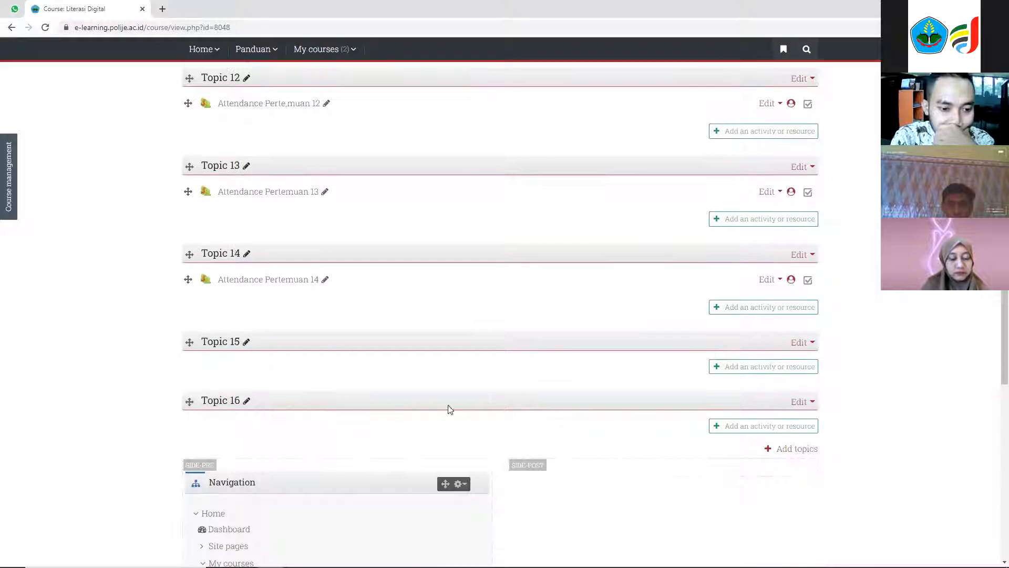
pyautogui.click(753, 374)
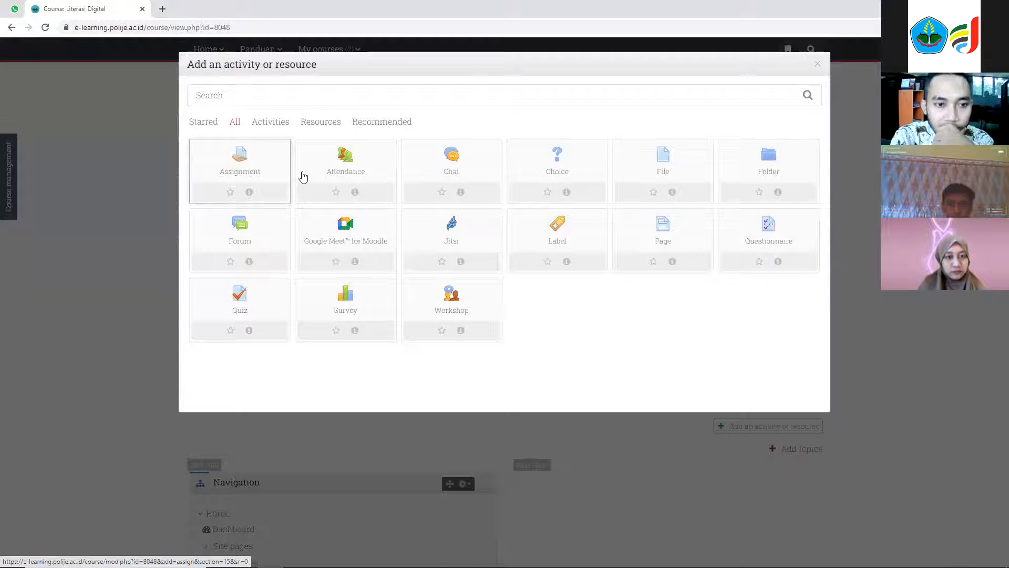
pyautogui.click(255, 164)
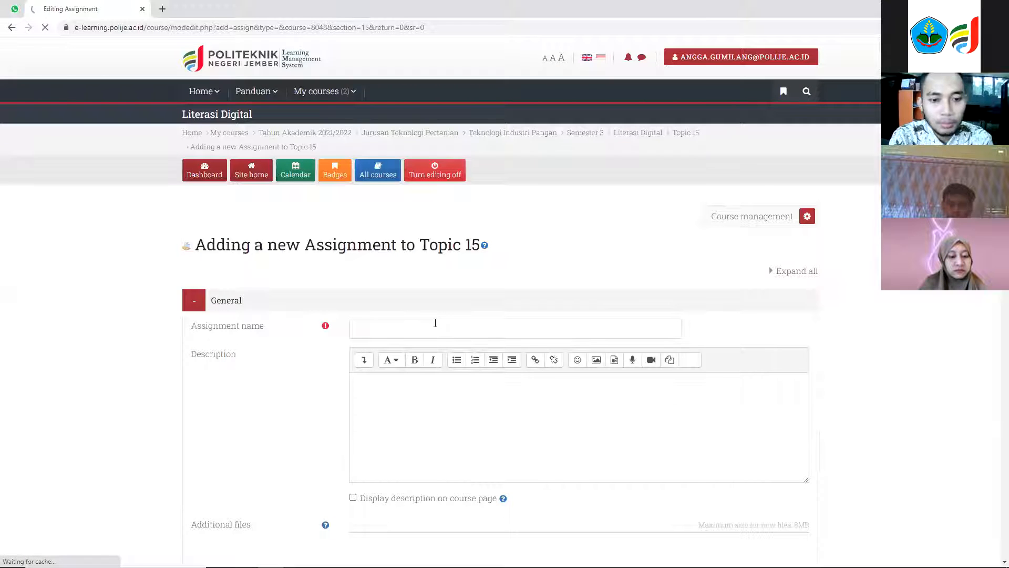
# Name the assignment "Pengumpulan Video Kreatif - Akademis".
pyautogui.click(433, 329)
pyautogui.write('Penu')
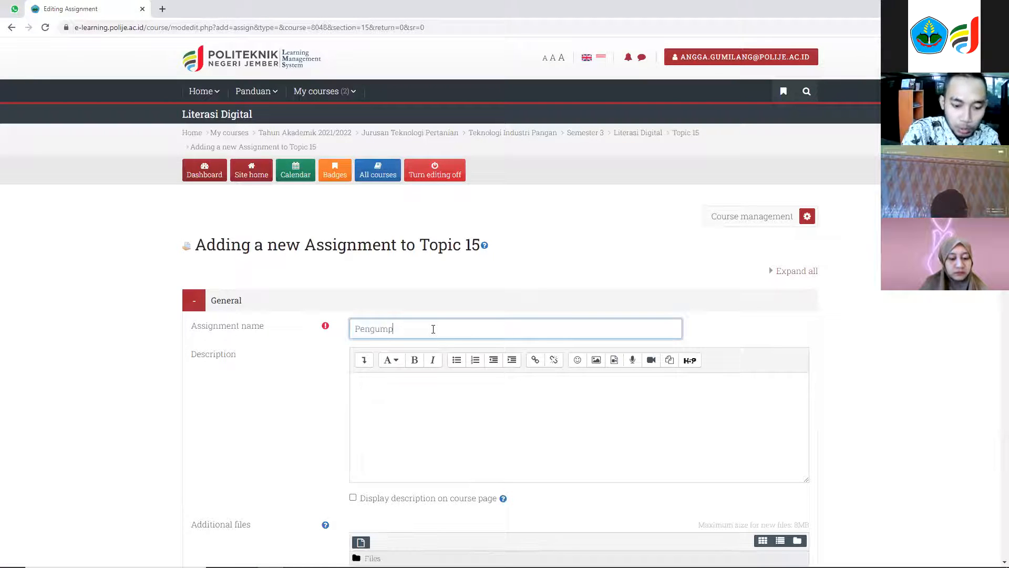
pyautogui.write('umpulan Vide')
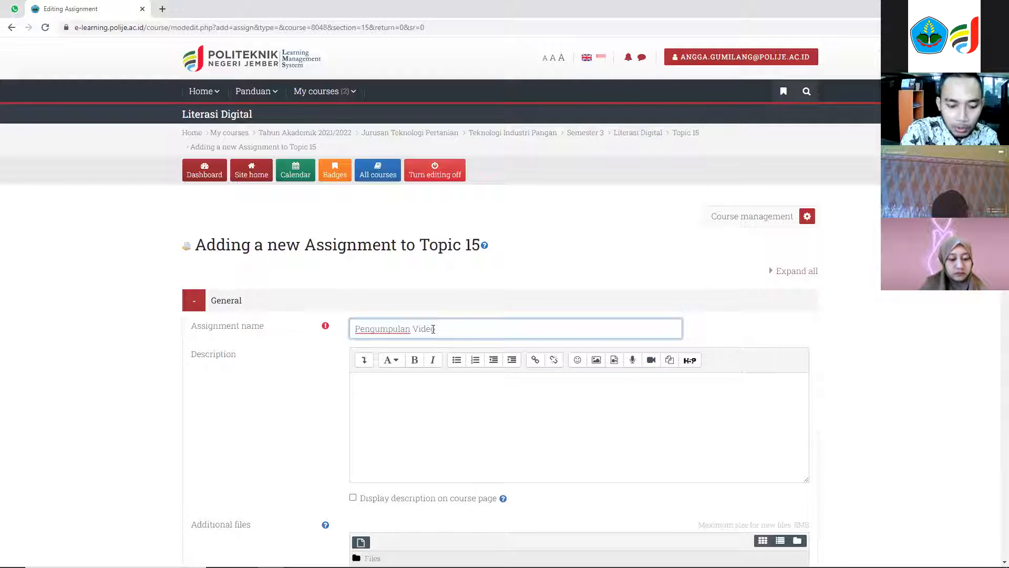
pyautogui.write('o Kreatif -')
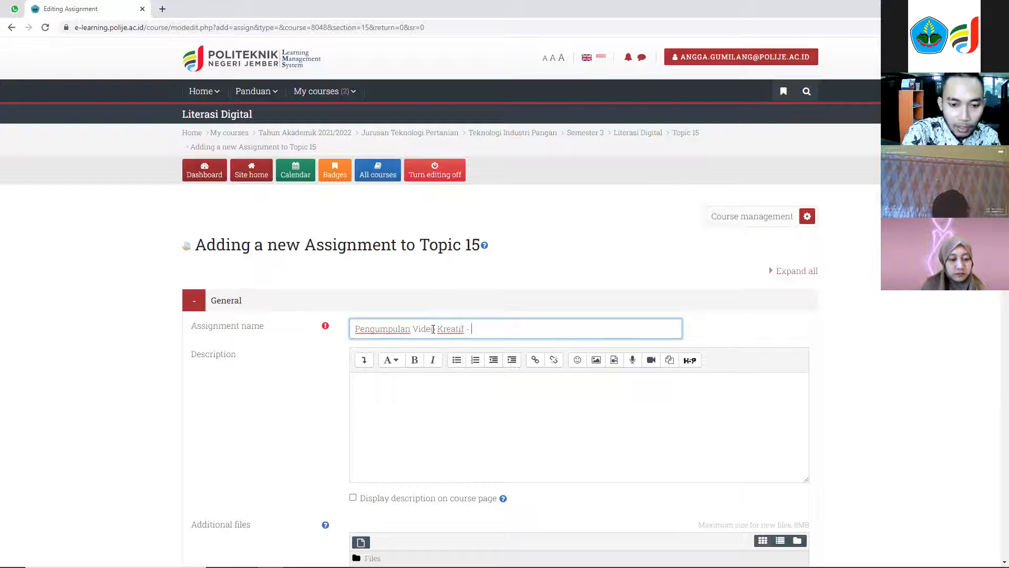
pyautogui.write(' Akademi')
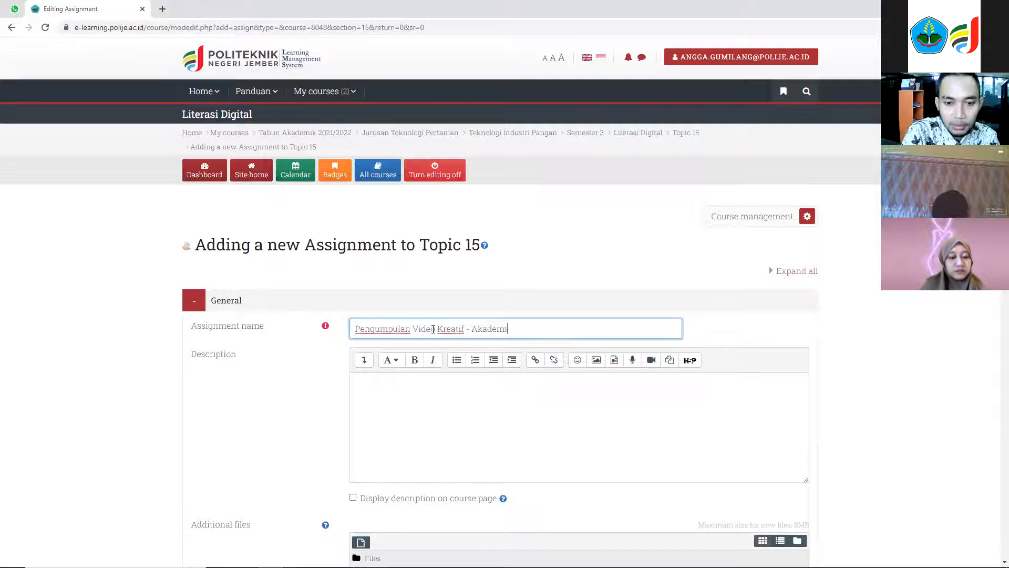
pyautogui.write('s')
# Enter the description "Kumpulkan Storyboard (pdf) yang sudah final yang didalamnya WAJIB ada link youtube hasil jadi video kelompok kalian. Dikumpulkan individu.".
pyautogui.scroll(-2, 432, 329)
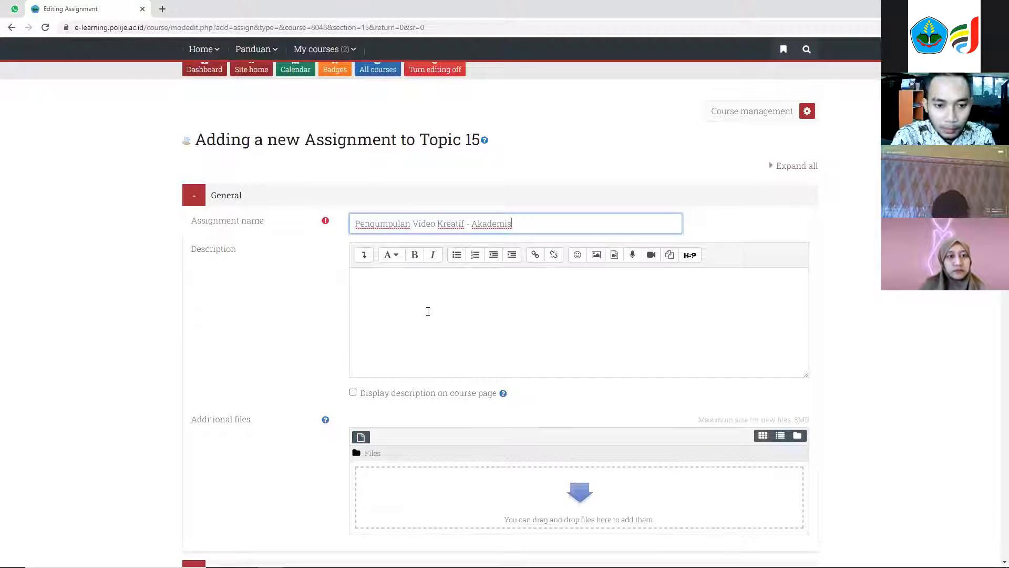
pyautogui.click(433, 300)
pyautogui.write('Kumpu')
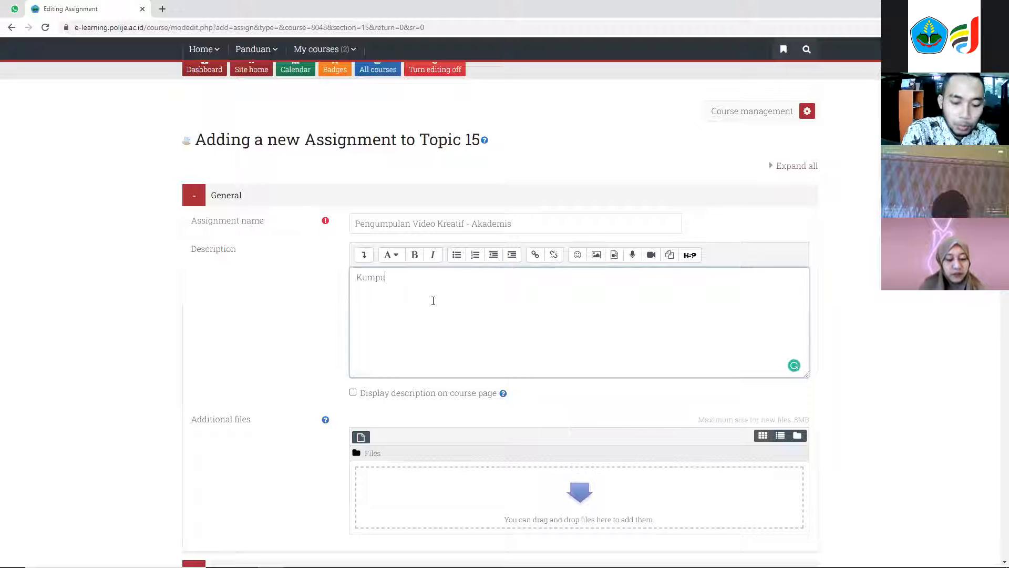
pyautogui.write('lk')
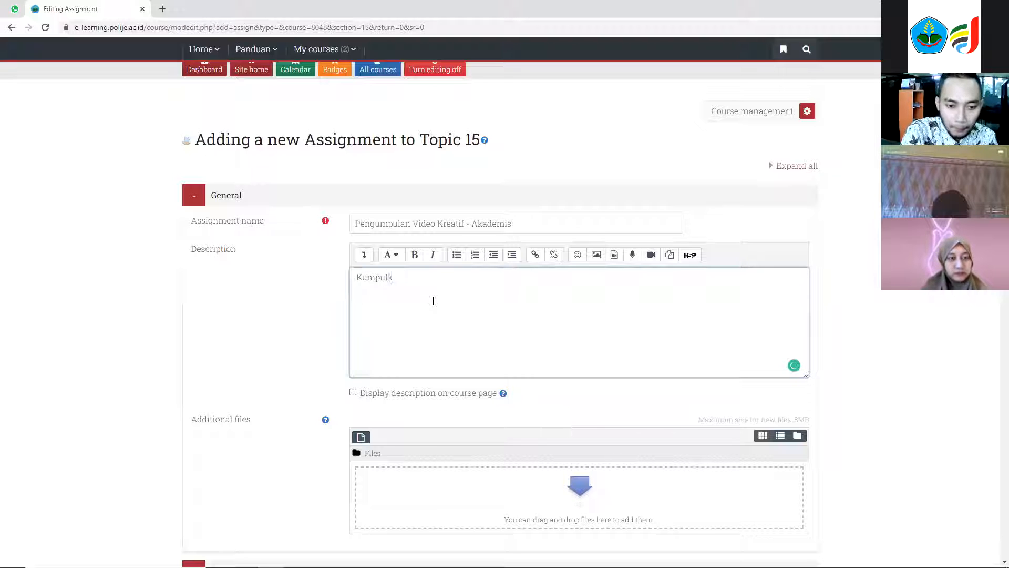
pyautogui.write('an:Story')
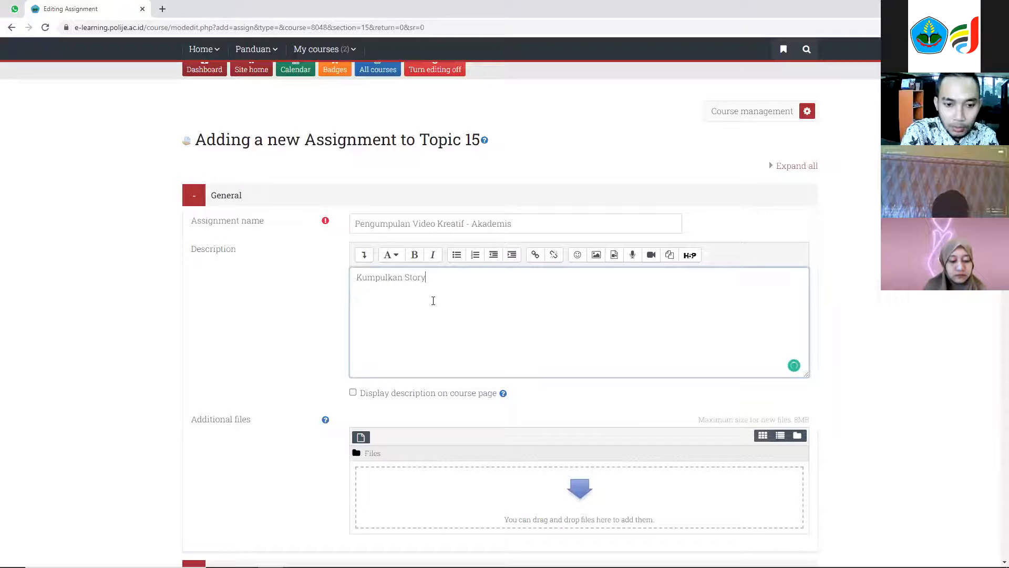
pyautogui.write('board (')
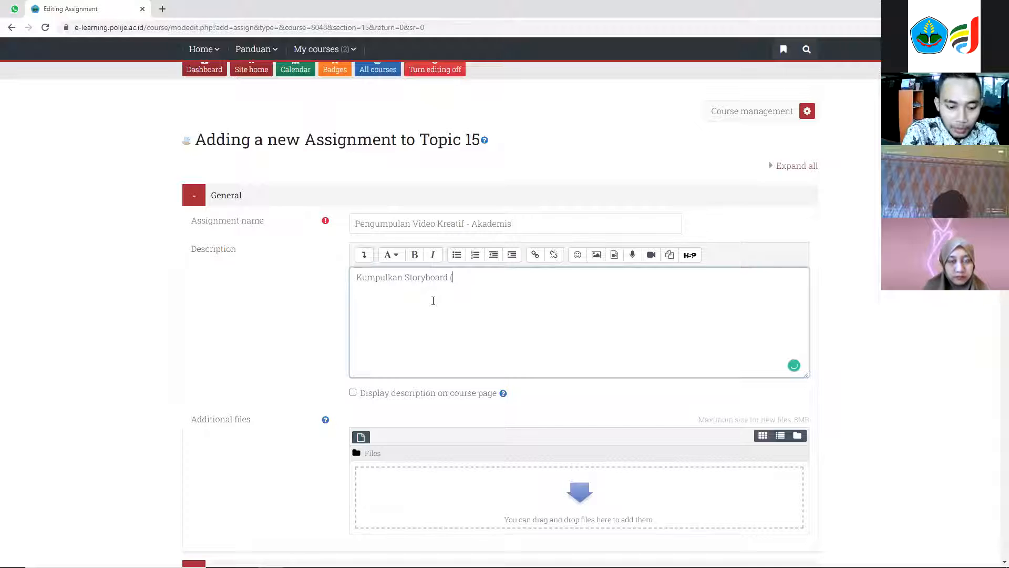
pyautogui.write('pdf) yang sudah fin')
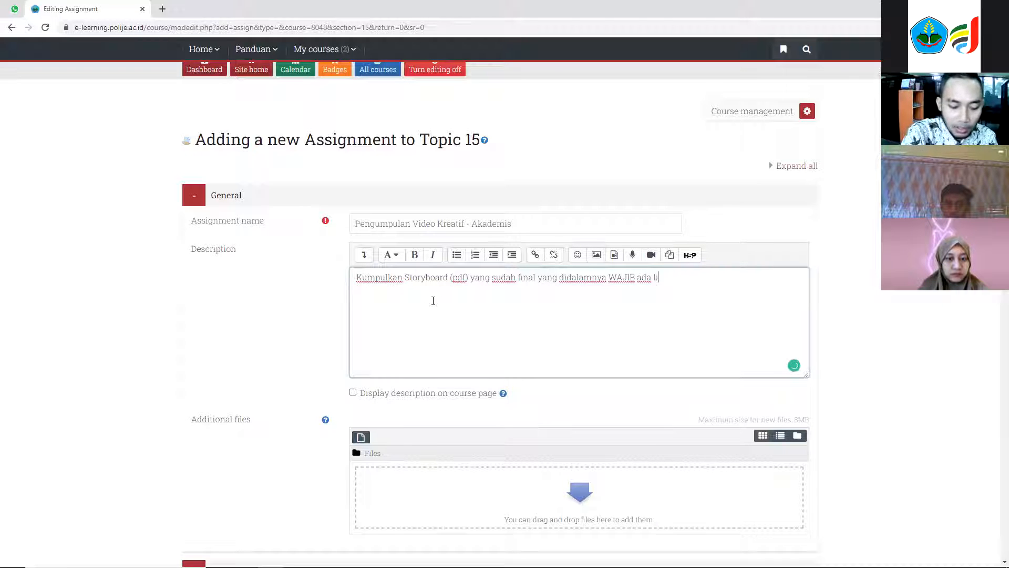
pyautogui.write('be ')
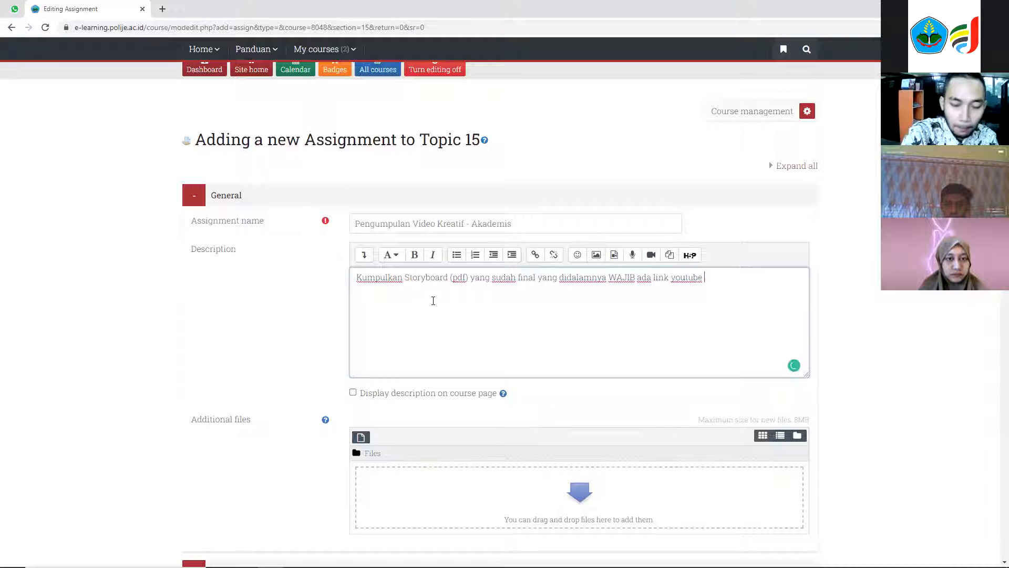
pyautogui.write('hasil ')
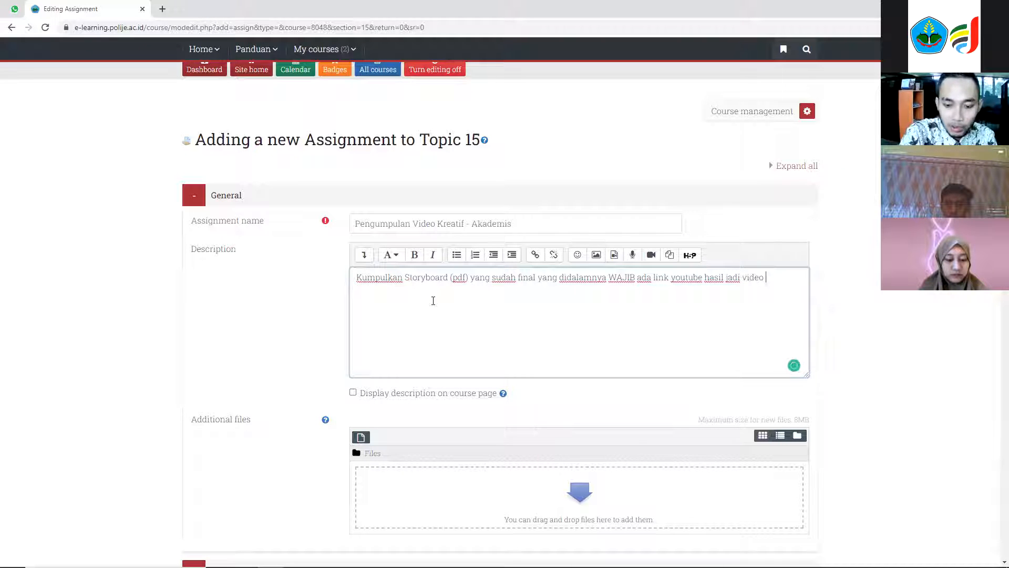
pyautogui.write('jadi video kelompok kalian. Dikumpulkan ')
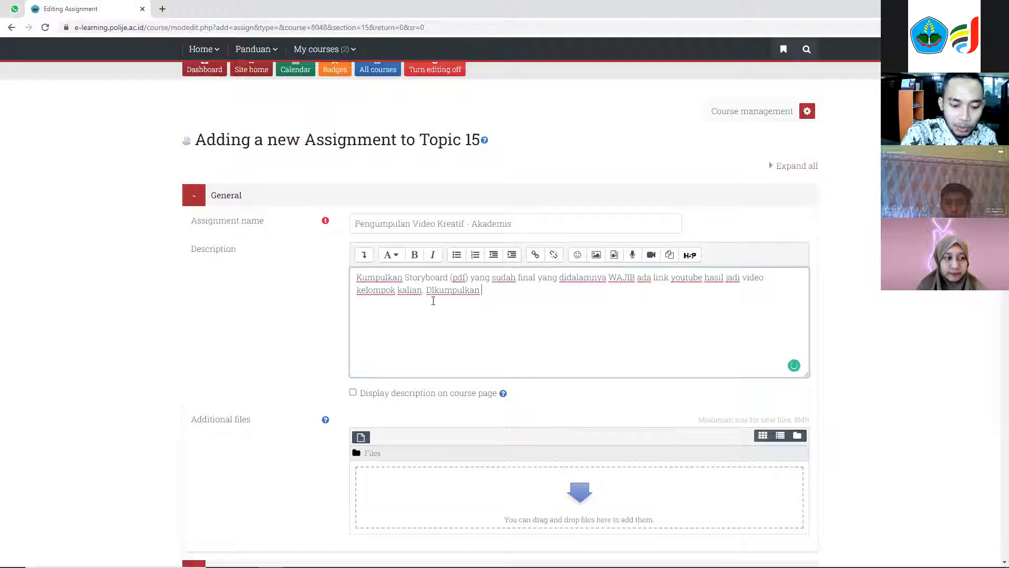
pyautogui.write('individu.')
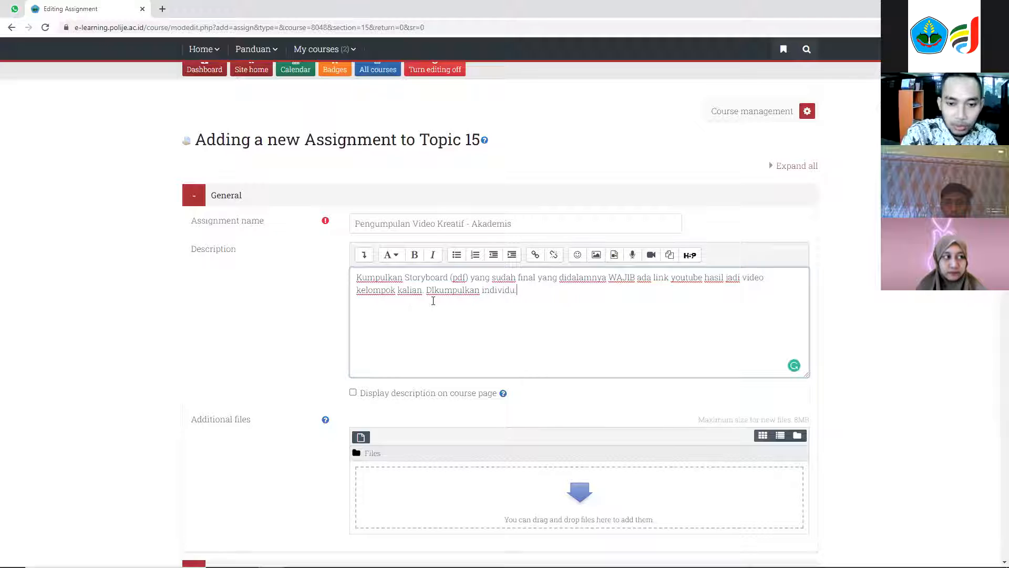
# Enable displaying the description on the course page.
pyautogui.hotkey('ctrl', 'a')
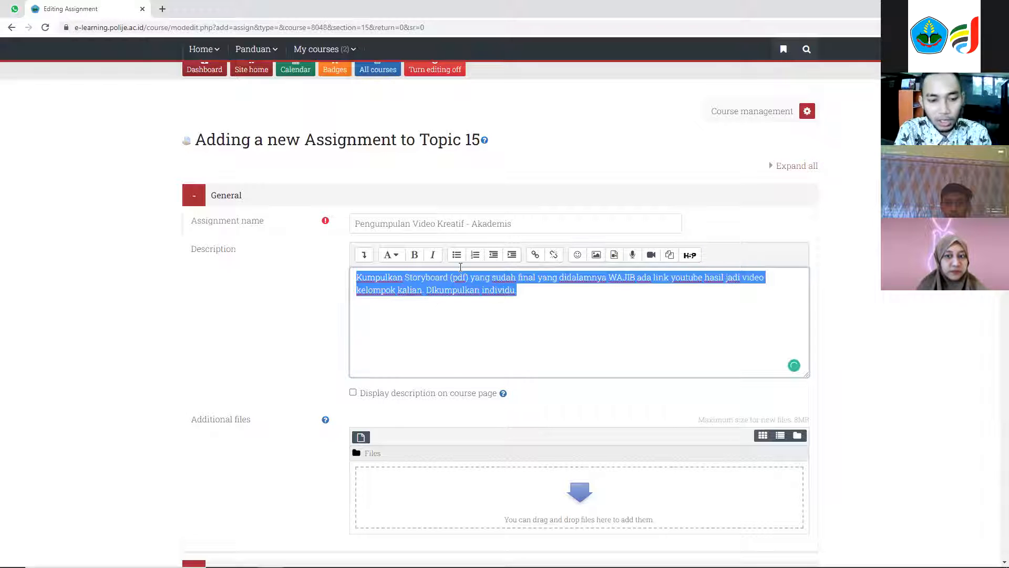
pyautogui.scroll(-1, 368, 303)
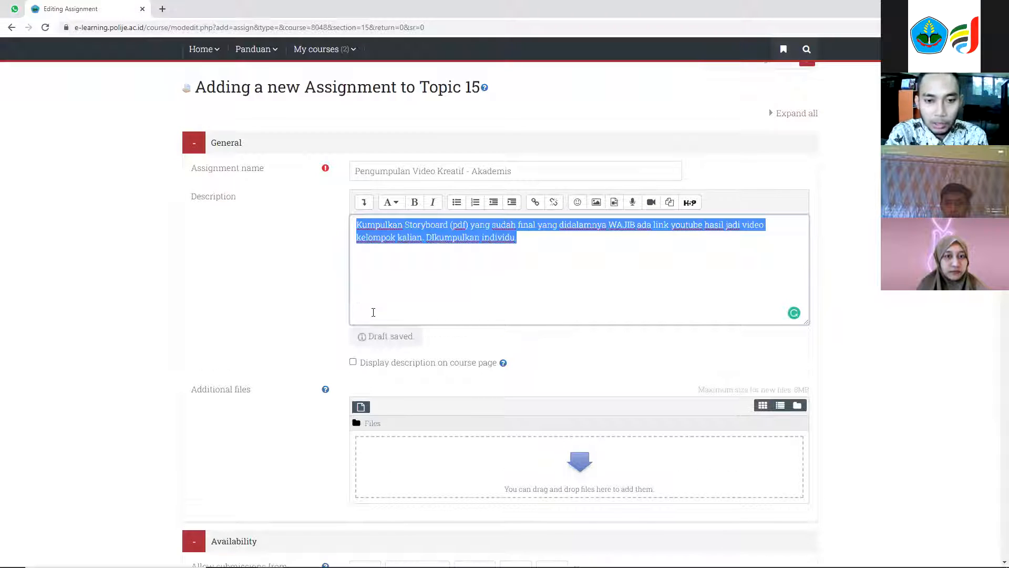
pyautogui.scroll(-1, 374, 312)
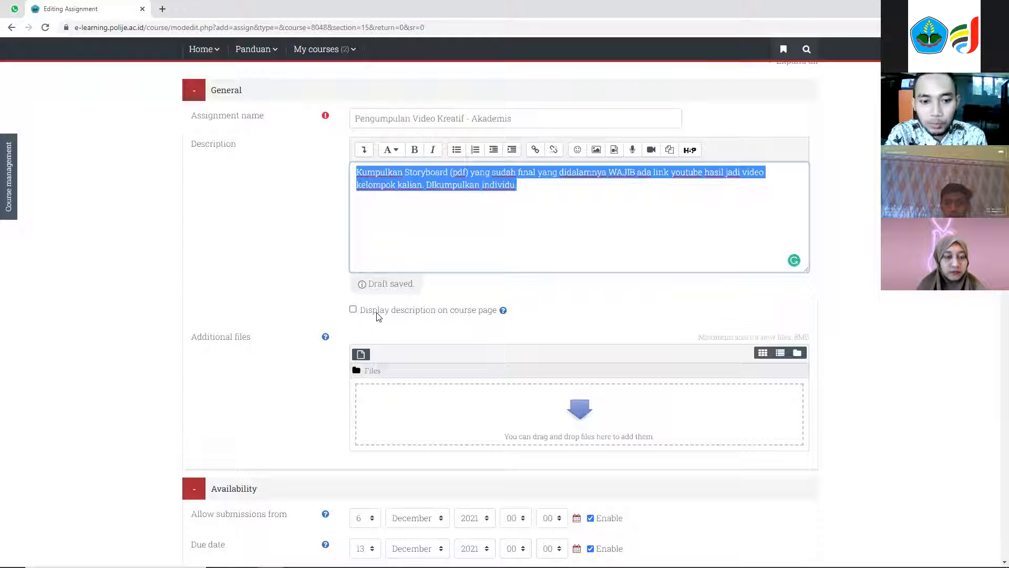
pyautogui.click(353, 309)
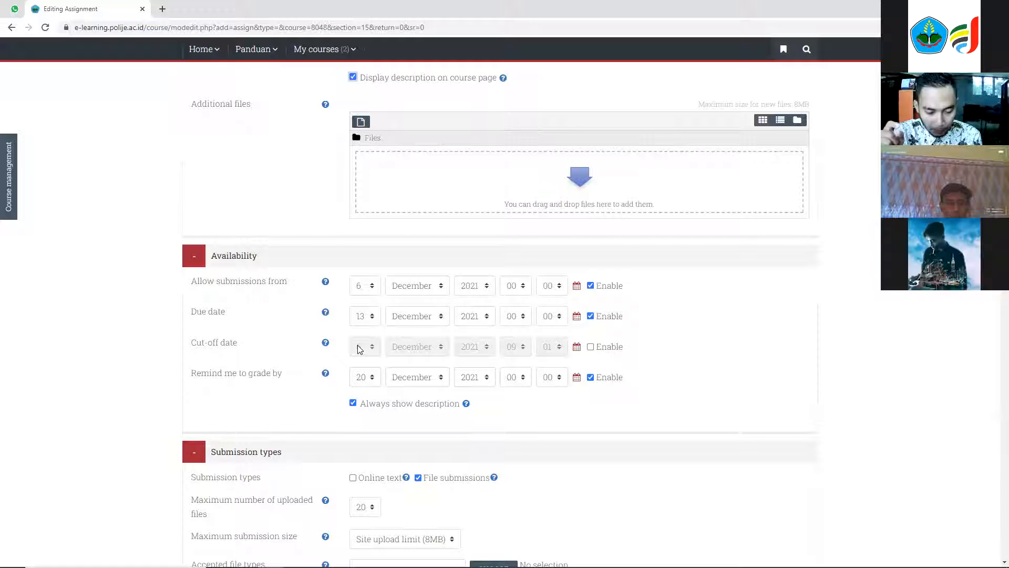
# Set the due date to 18 December 2021 and the maximum number of uploaded files to 1.
pyautogui.click(371, 319)
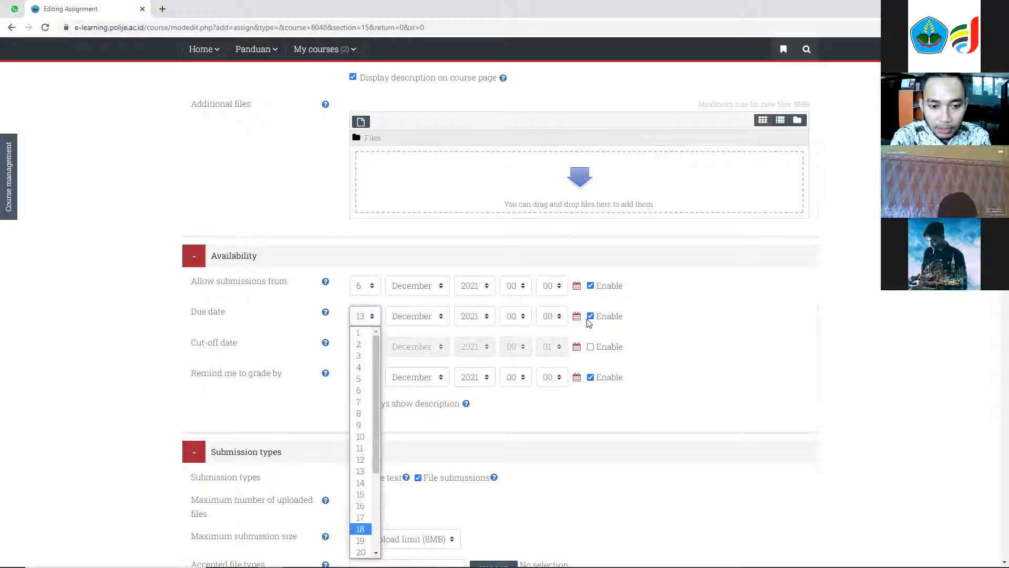
pyautogui.click(362, 529)
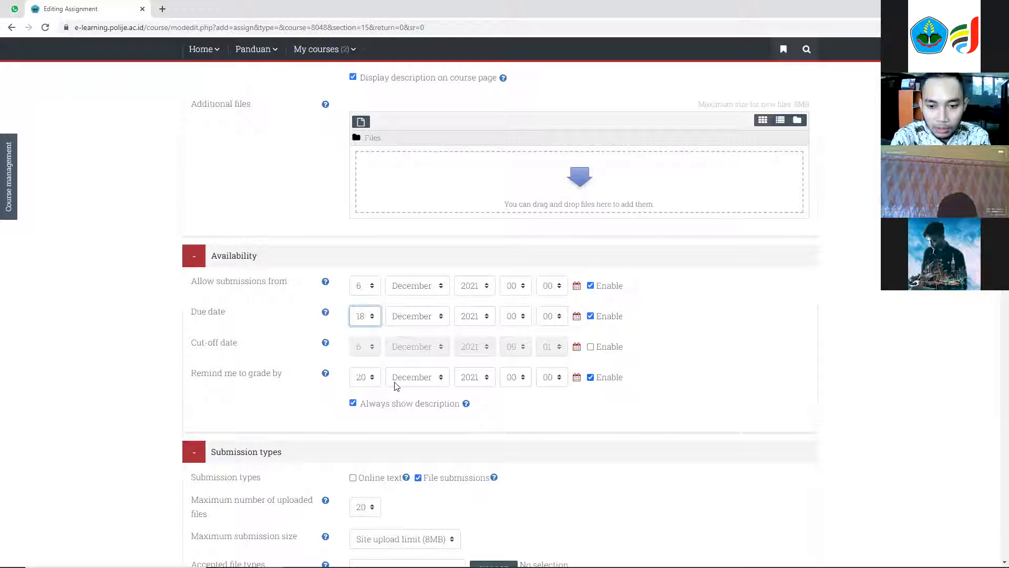
pyautogui.scroll(-3, 331, 388)
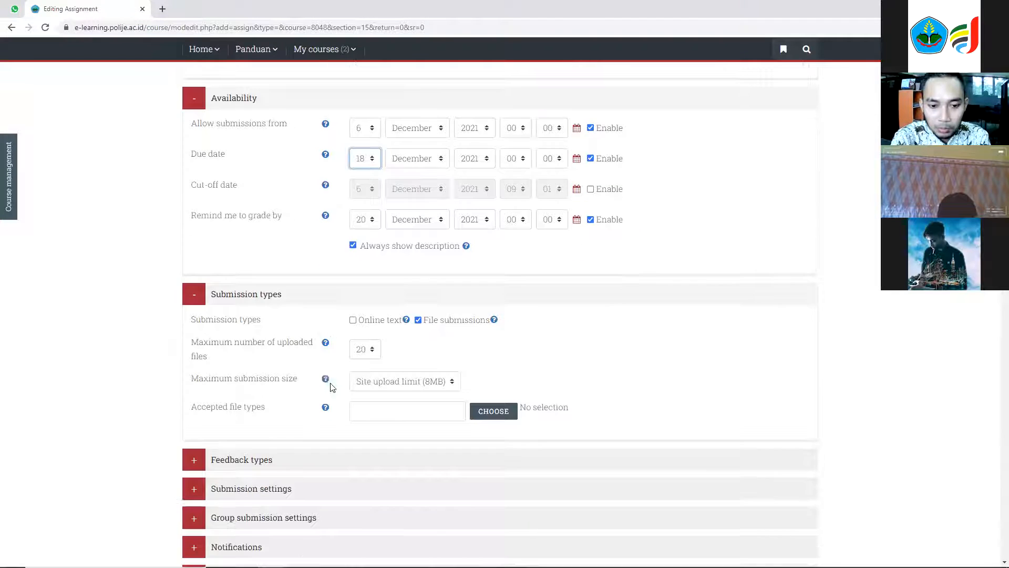
pyautogui.click(371, 354)
pyautogui.click(367, 115)
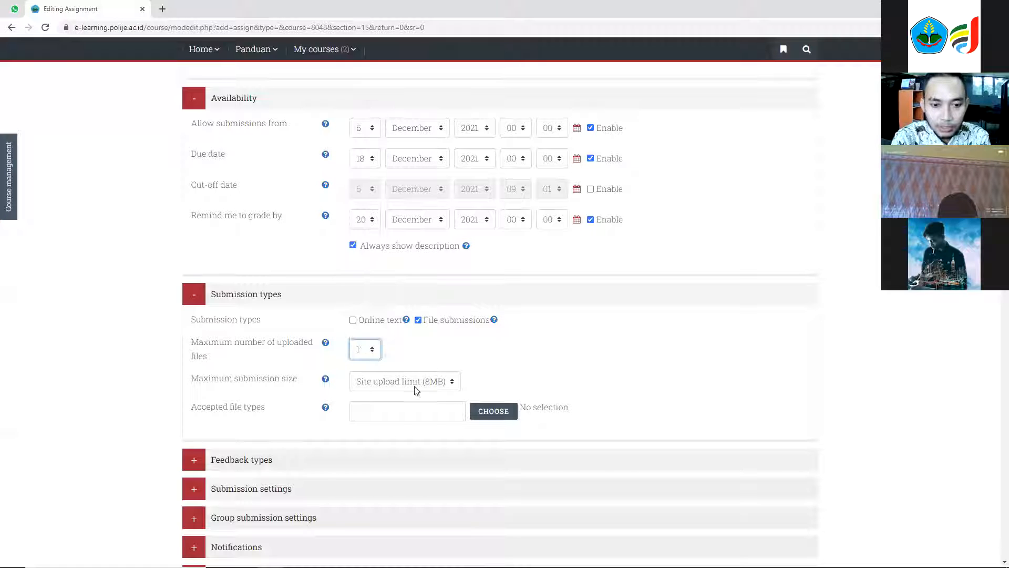
# Restrict accepted file types to Document files and save the selection.
pyautogui.scroll(-1, 452, 389)
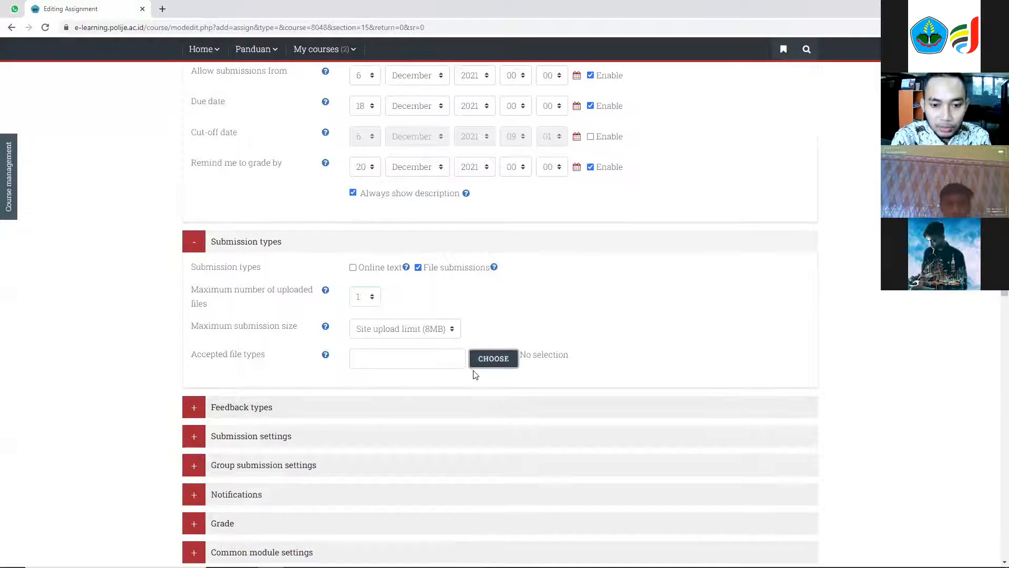
pyautogui.click(478, 362)
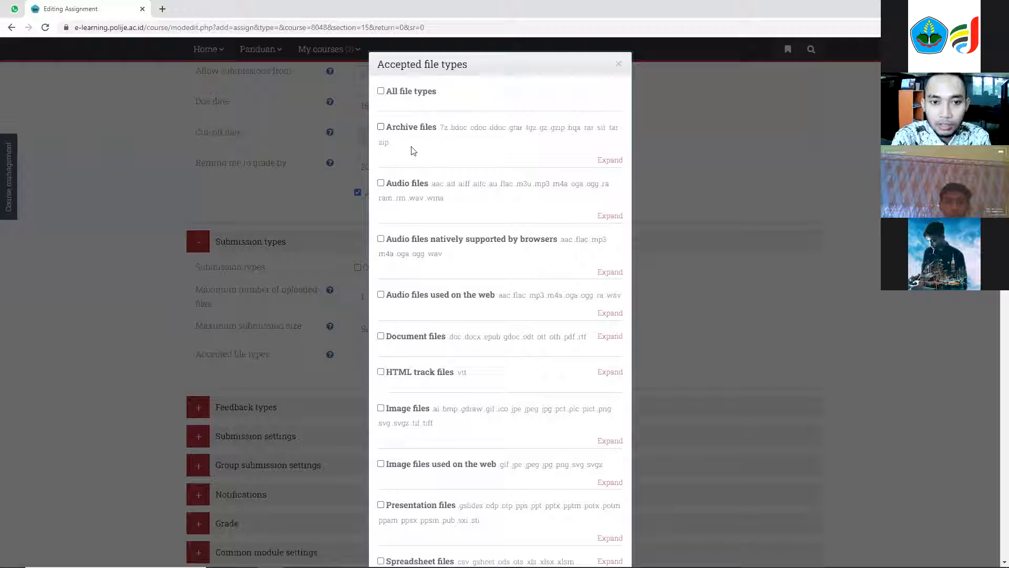
pyautogui.click(443, 336)
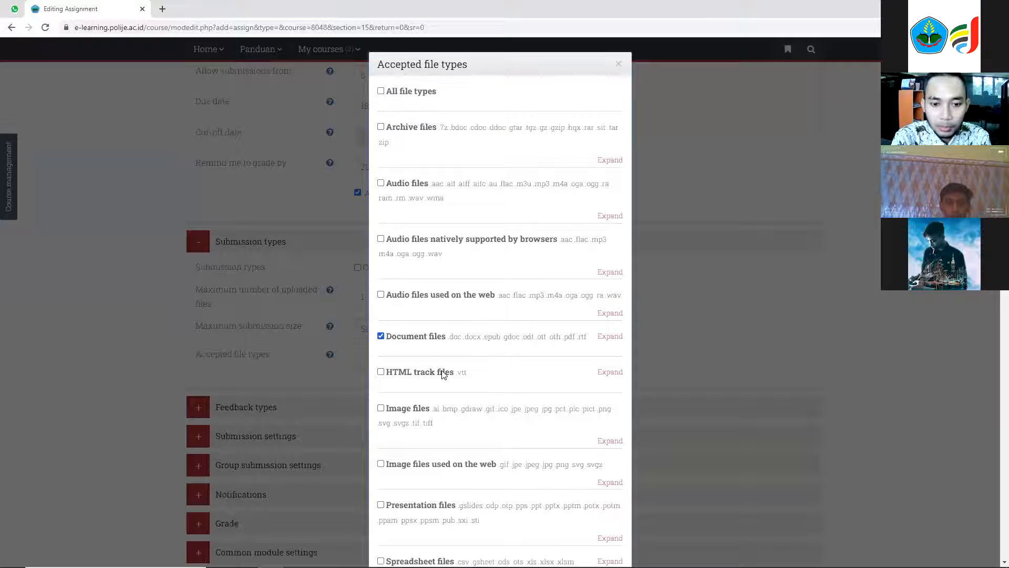
pyautogui.scroll(-15, 455, 408)
pyautogui.scroll(-6, 469, 422)
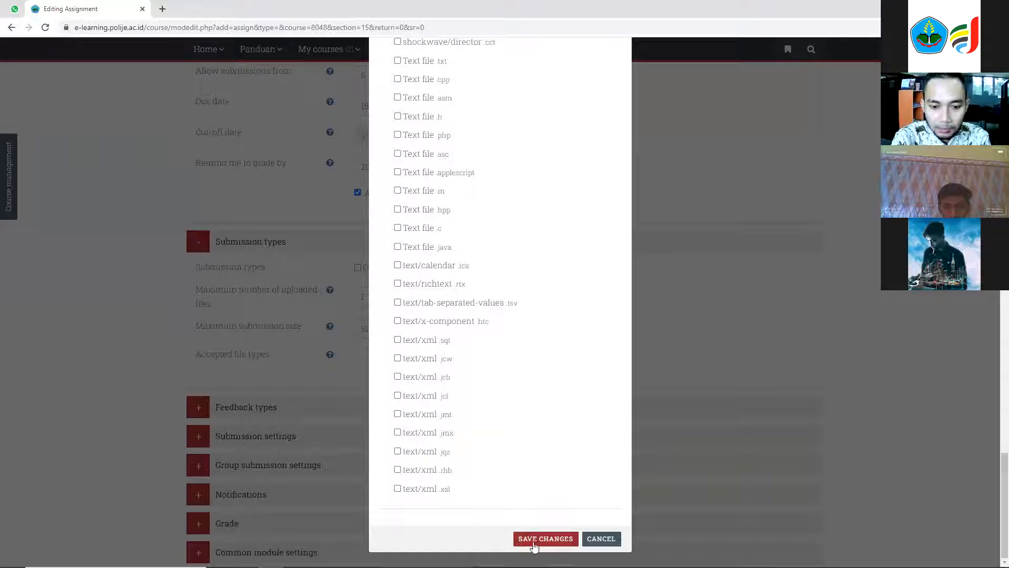
pyautogui.click(538, 537)
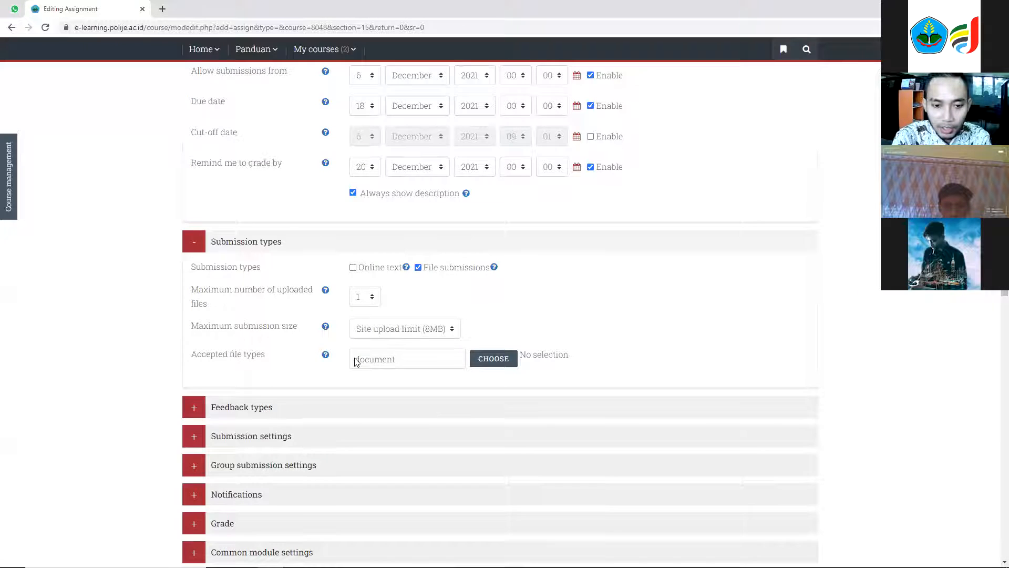
# Save the assignment and return to the course page.
pyautogui.scroll(-8, 355, 362)
pyautogui.click(416, 277)
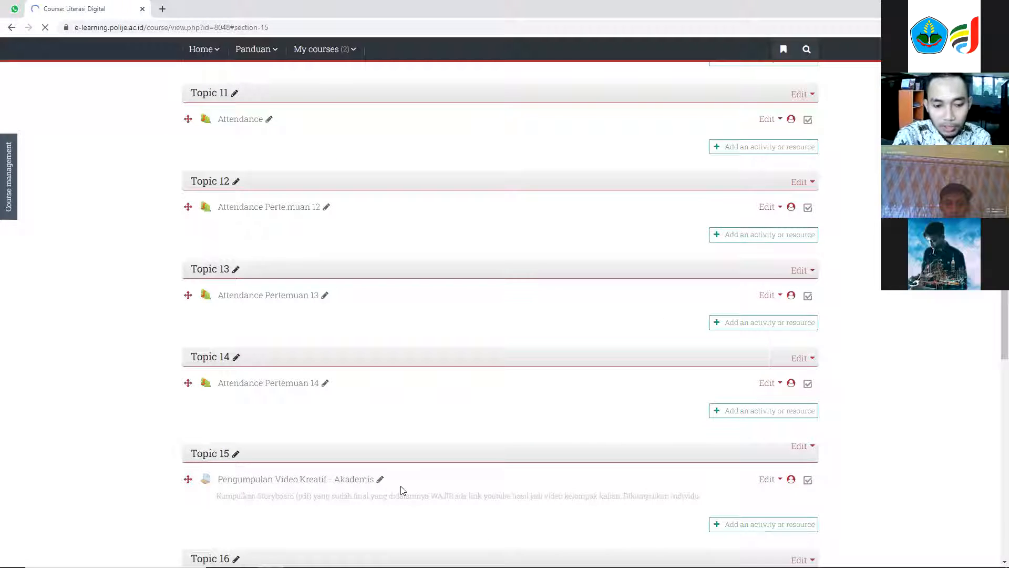
pyautogui.scroll(-3, 285, 343)
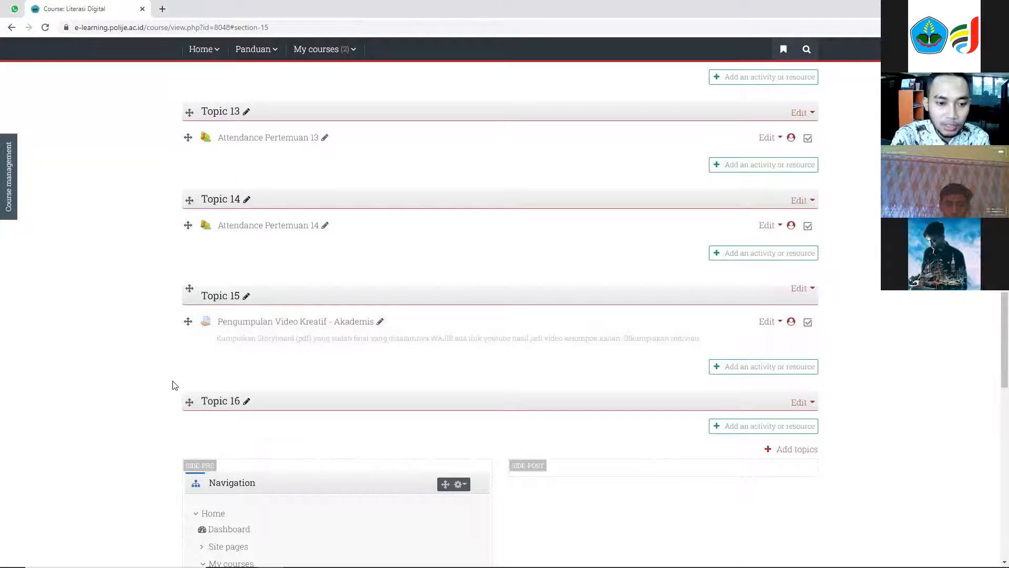
pyautogui.scroll(20, 175, 383)
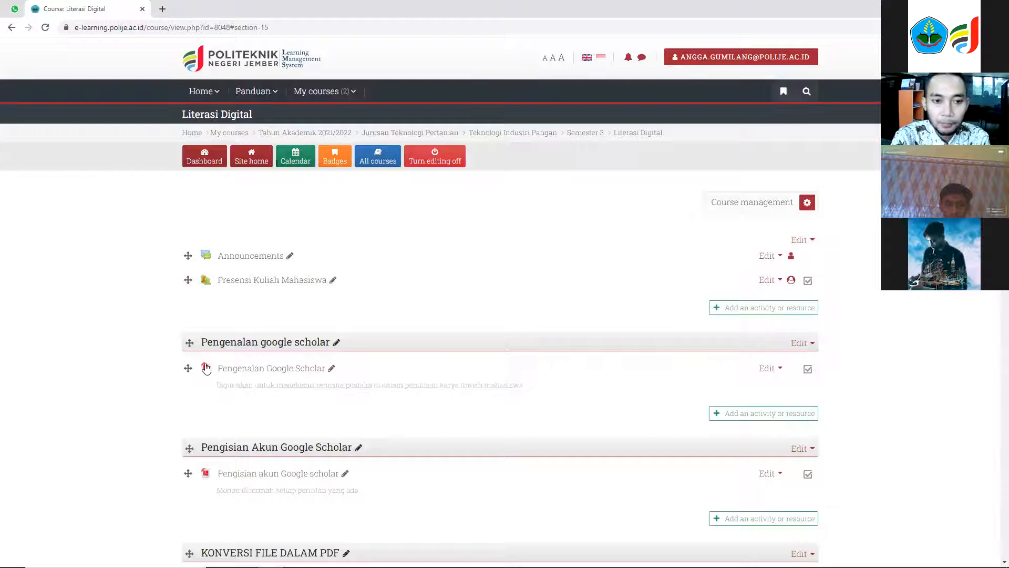
# Turn editing off and navigate back to the Dashboard.
pyautogui.click(447, 161)
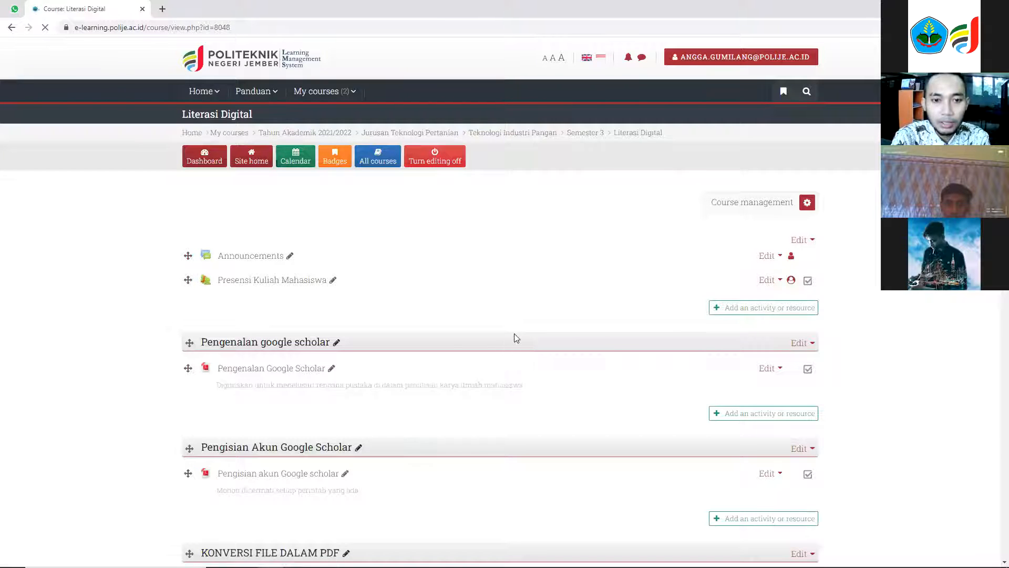
pyautogui.click(371, 134)
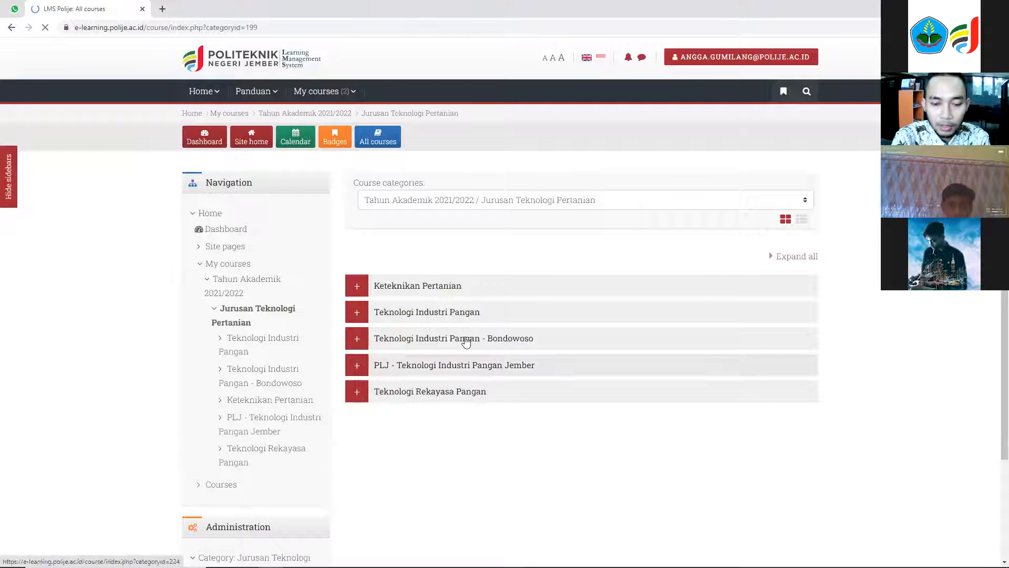
pyautogui.click(204, 137)
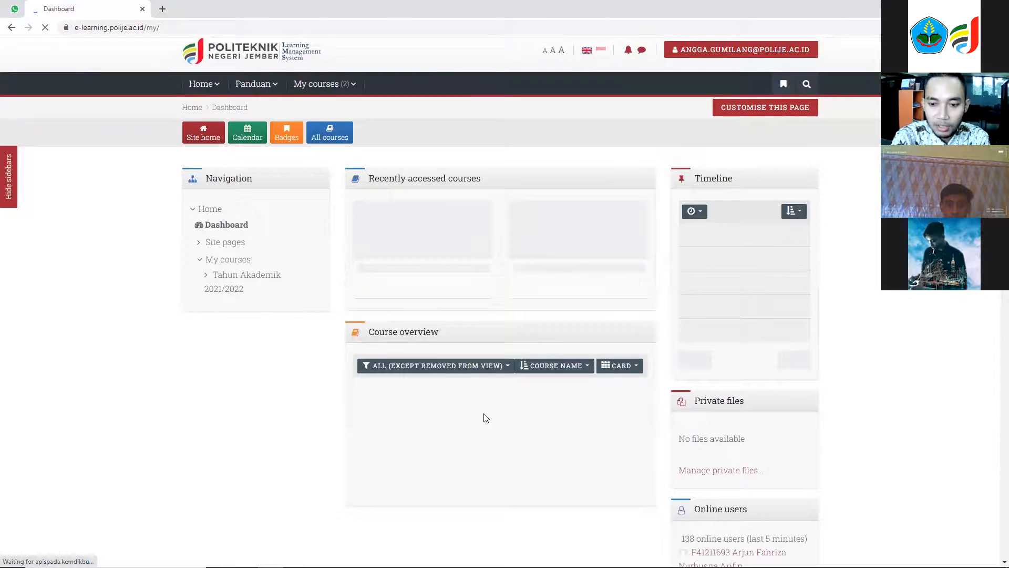
pyautogui.scroll(-4, 485, 418)
pyautogui.scroll(4, 484, 419)
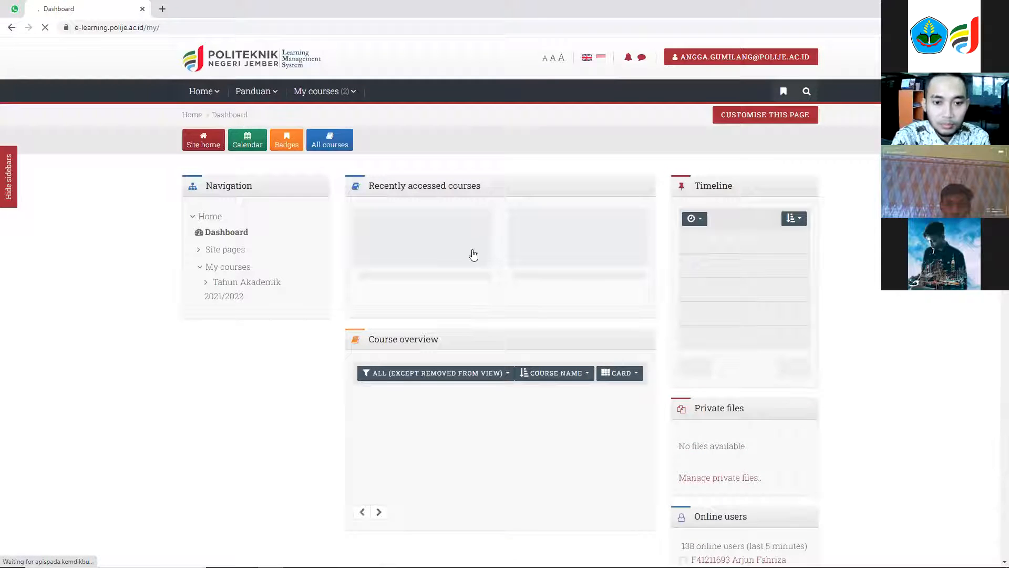
pyautogui.scroll(-1, 475, 237)
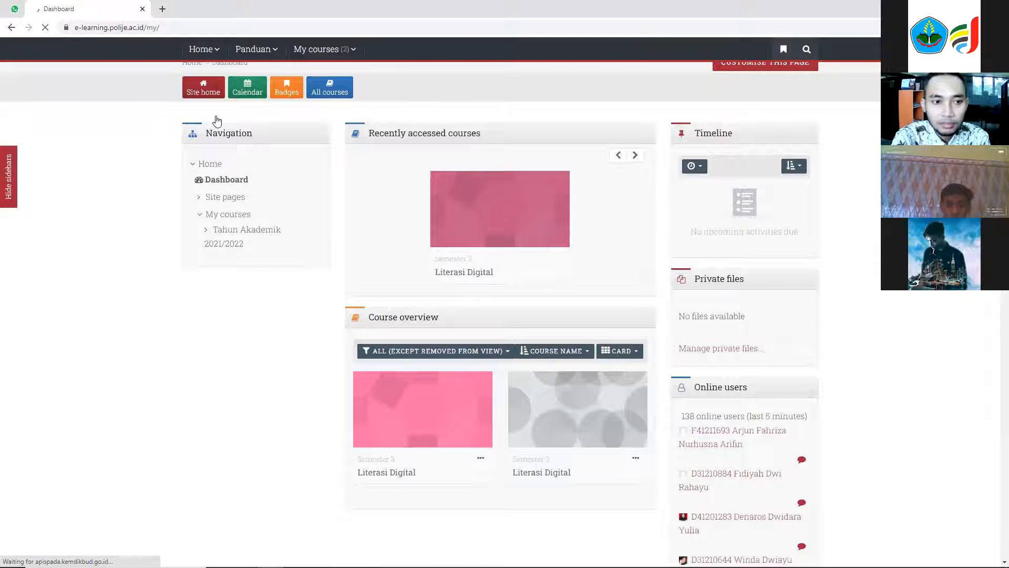
# Open the second Literasi Digital course from the Dashboard and turn editing on.
pyautogui.scroll(-8, 473, 399)
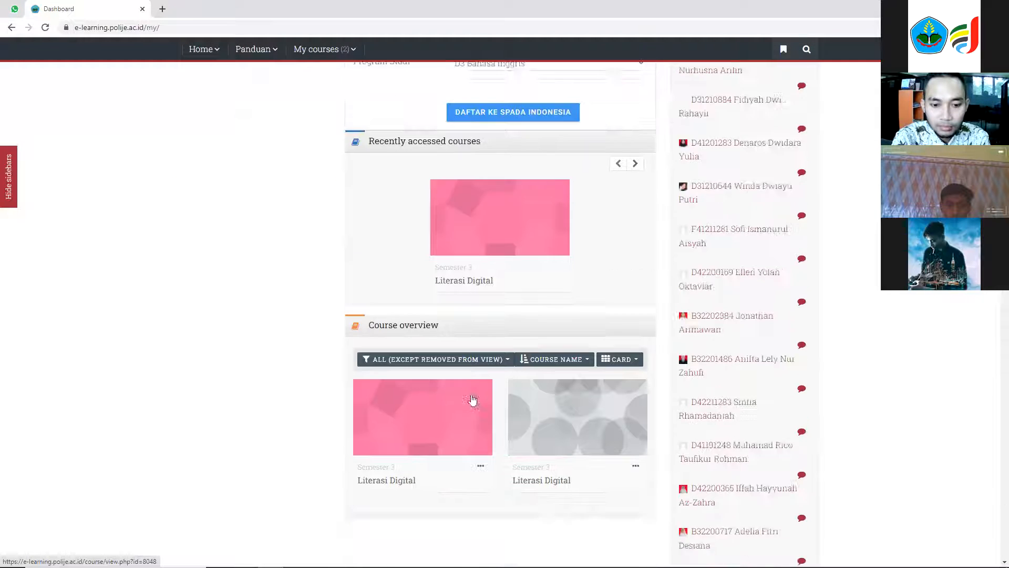
pyautogui.scroll(-3, 472, 400)
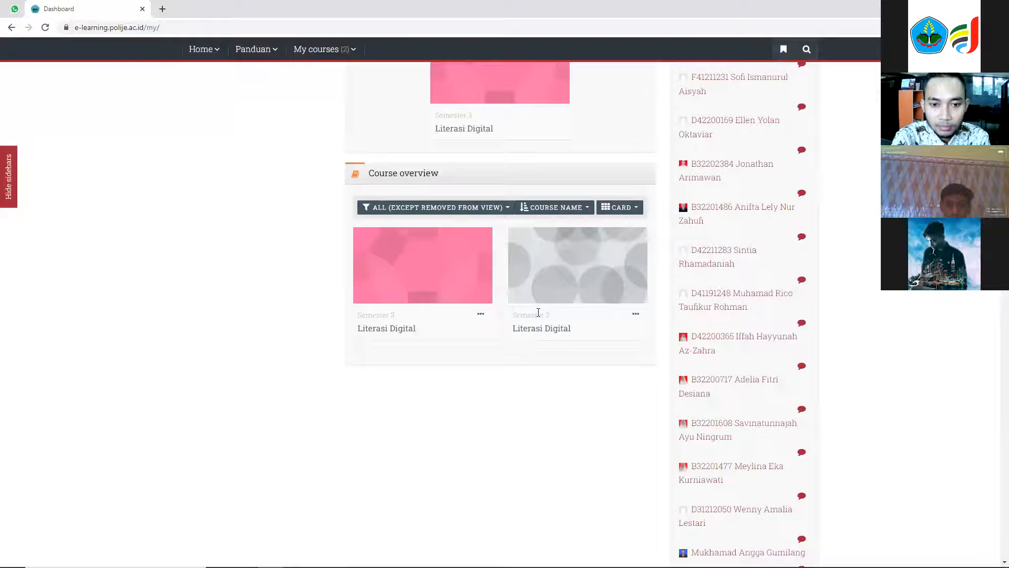
pyautogui.click(539, 330)
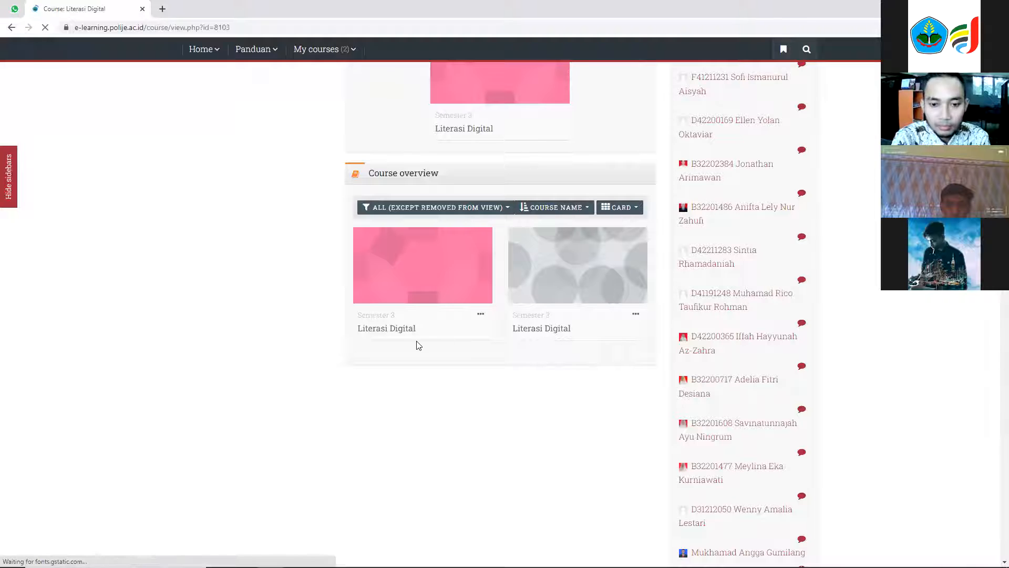
pyautogui.scroll(-15, 373, 326)
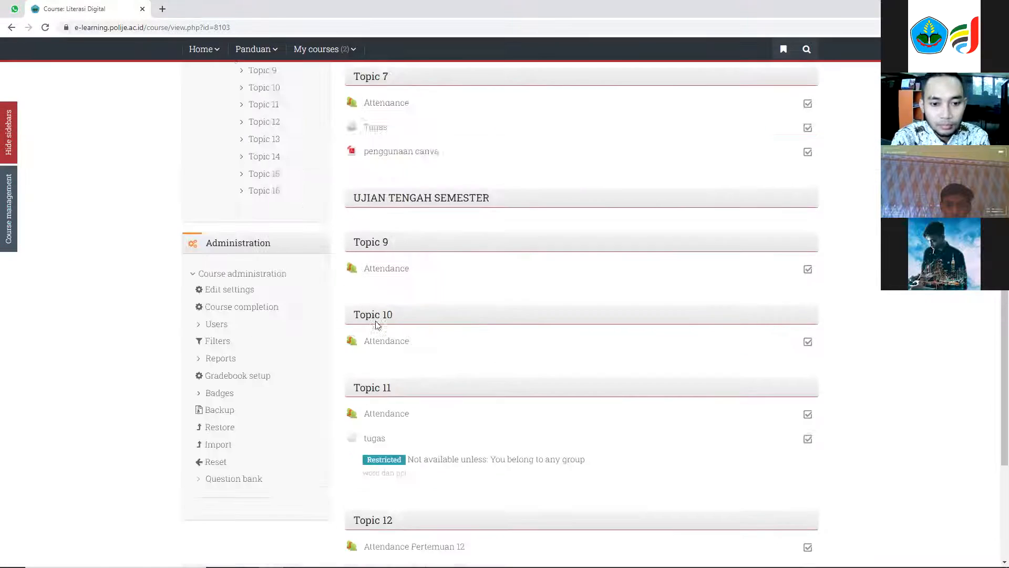
pyautogui.scroll(-4, 377, 325)
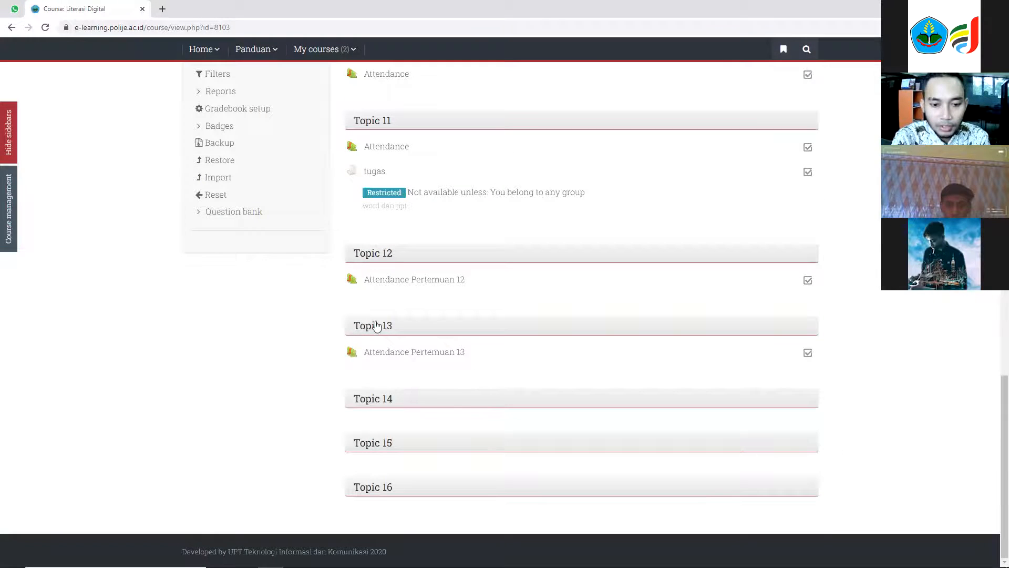
pyautogui.scroll(20, 376, 246)
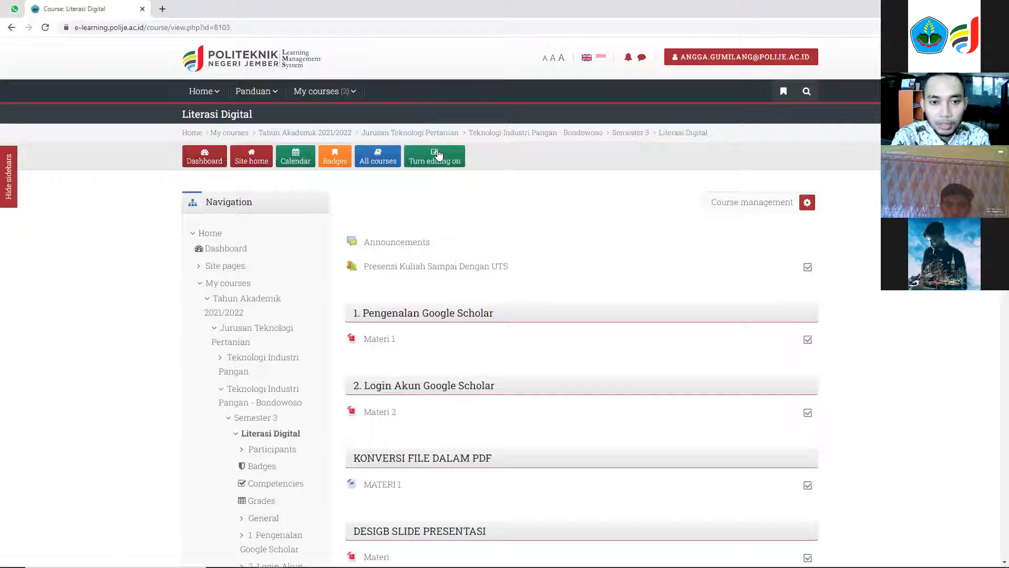
pyautogui.click(435, 156)
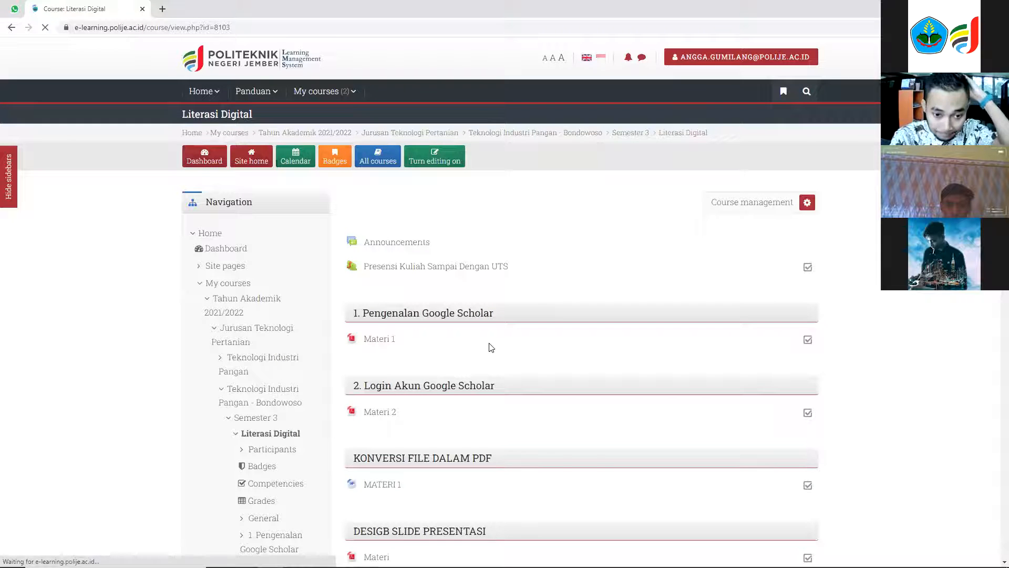
# Add an Attendance activity named 'Attendance Pertemuan 14' to Topic 14 and save it, returning to the course.
pyautogui.scroll(-15, 491, 346)
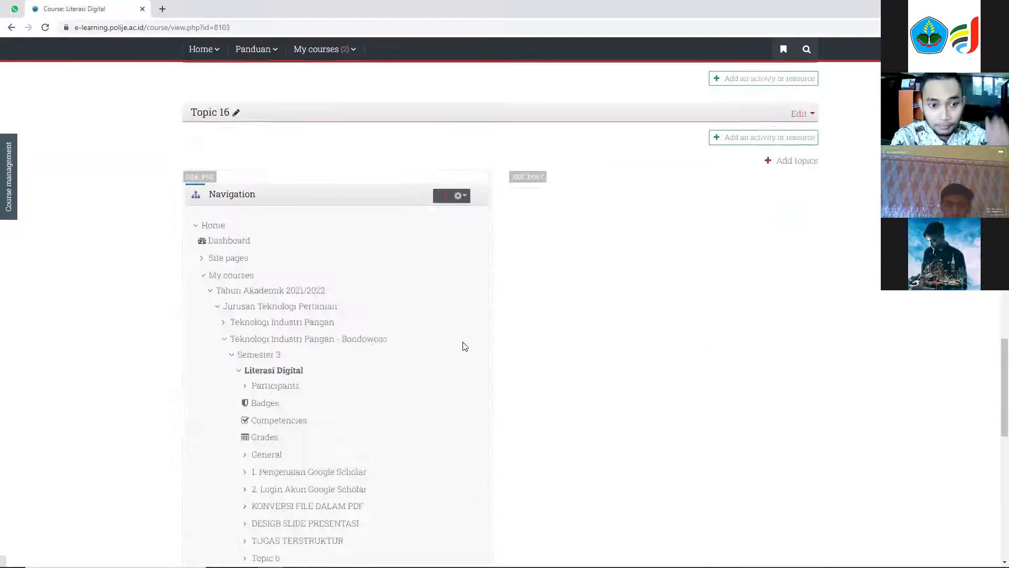
pyautogui.scroll(8, 465, 346)
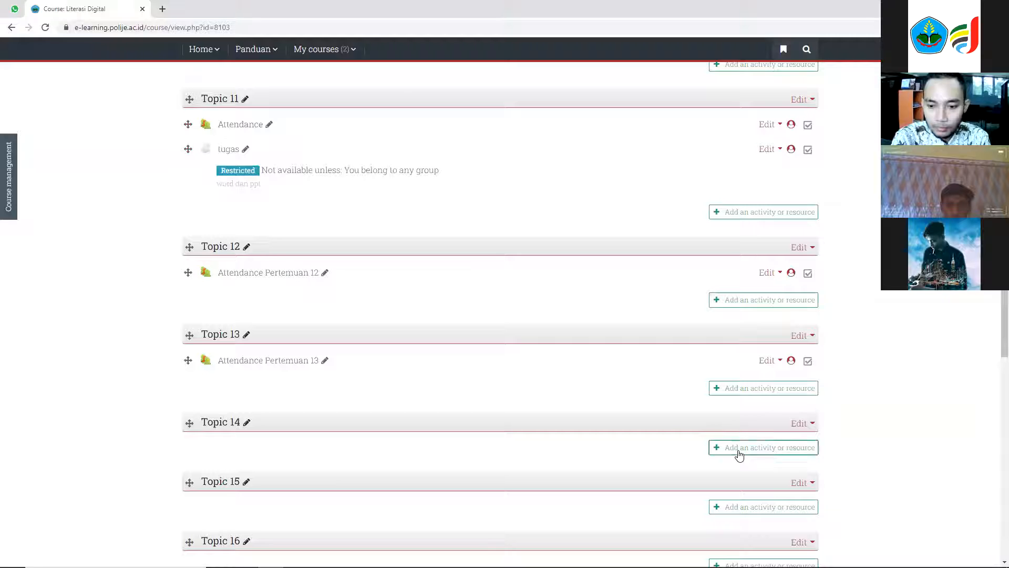
pyautogui.click(738, 451)
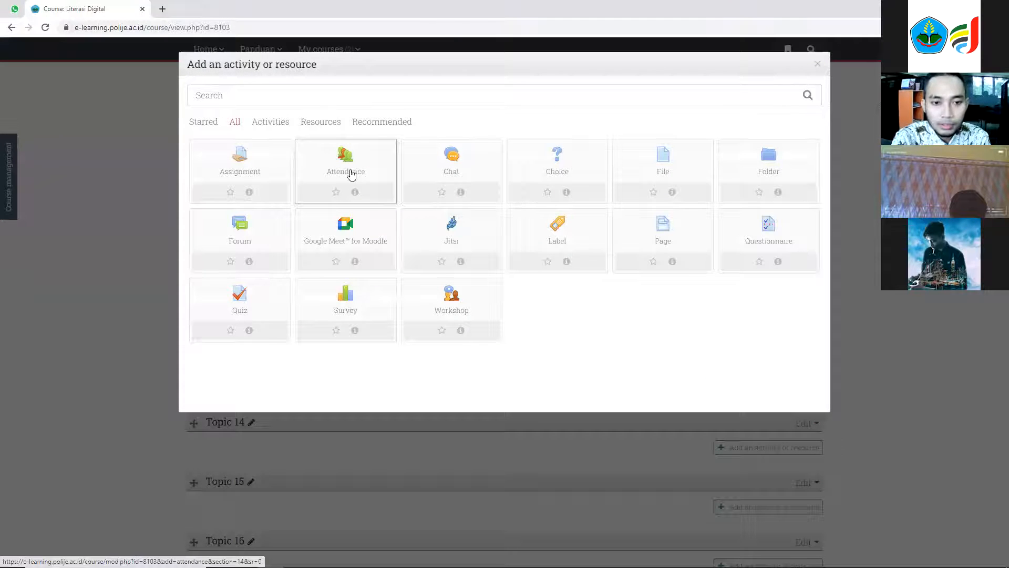
pyautogui.click(351, 173)
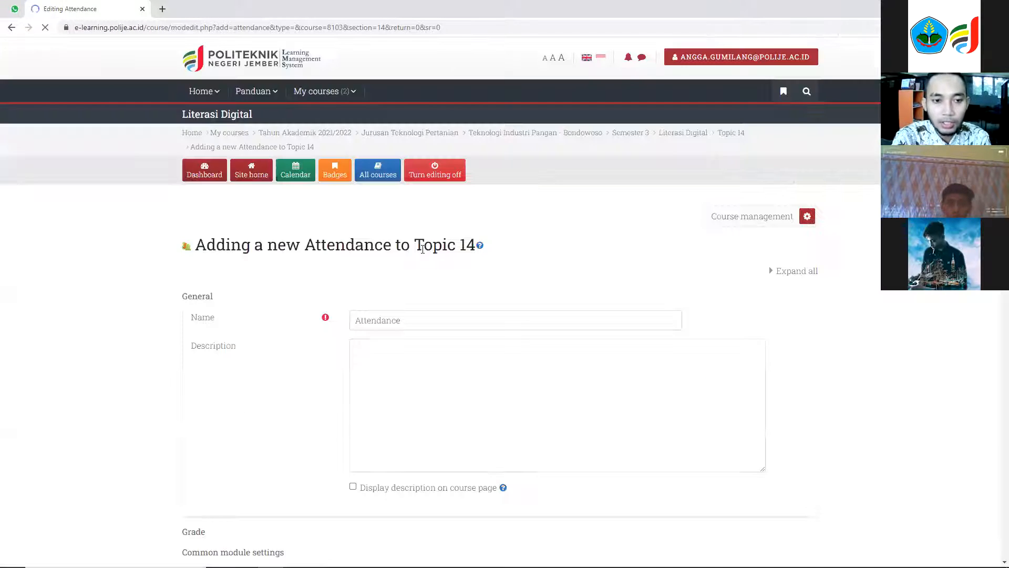
pyautogui.scroll(-7, 431, 319)
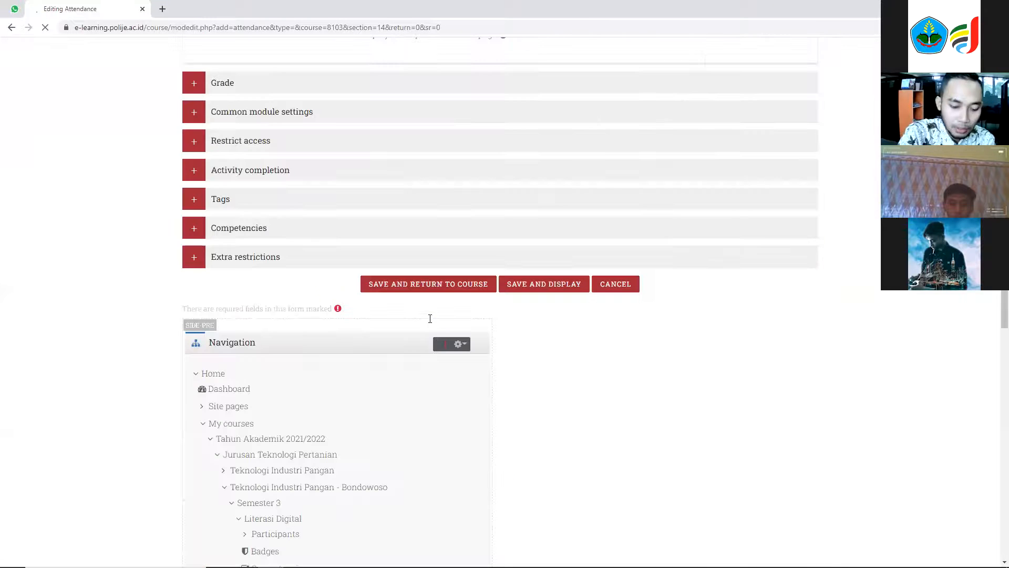
pyautogui.scroll(8, 431, 321)
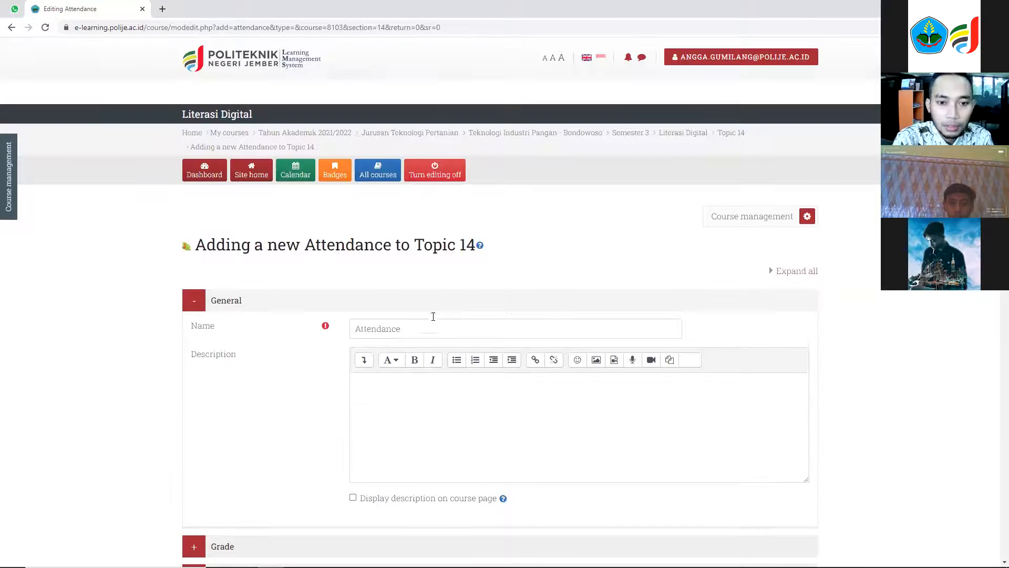
pyautogui.click(434, 324)
pyautogui.write('Pertemuan 14')
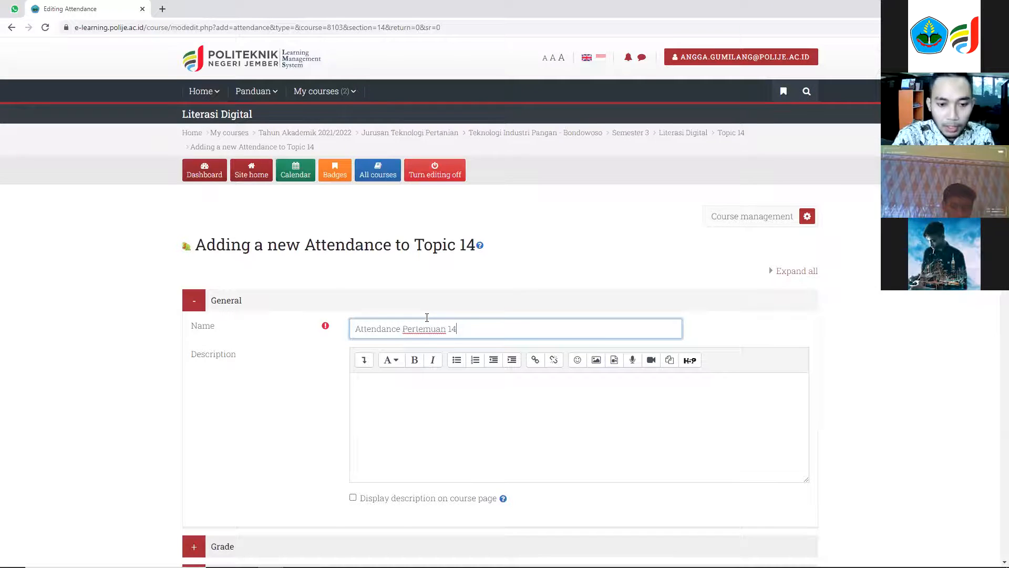
pyautogui.scroll(-8, 415, 347)
pyautogui.click(428, 329)
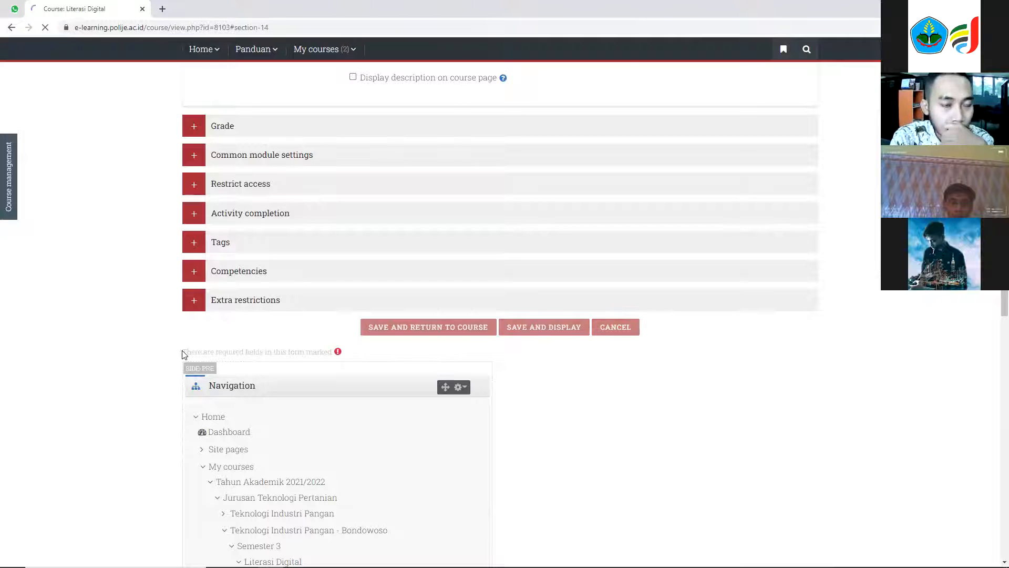
# Open Attendance Pertemuan 14, start adding a session, and set its end time to 23:55.
pyautogui.scroll(-15, 336, 444)
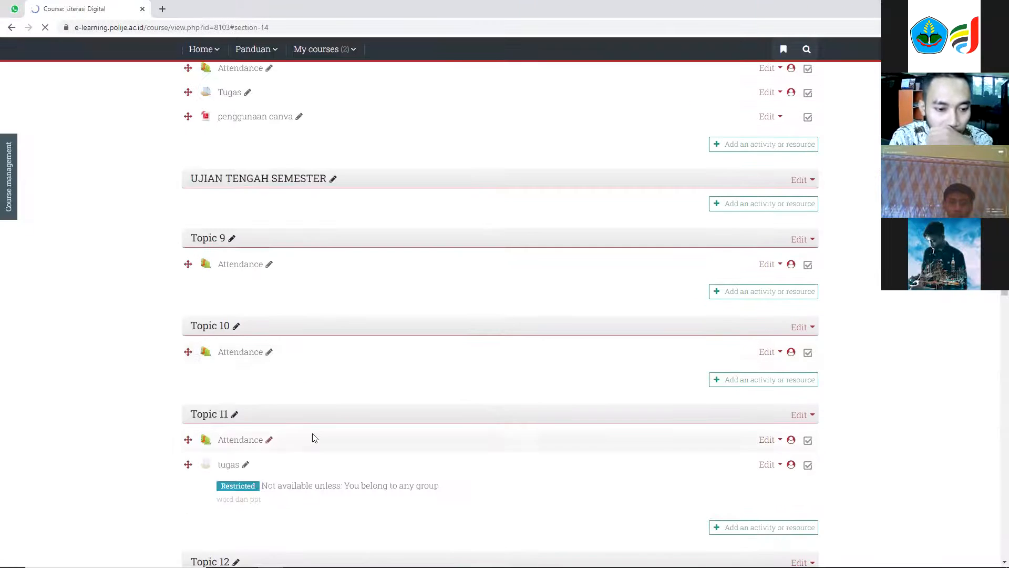
pyautogui.scroll(-8, 314, 438)
pyautogui.click(286, 352)
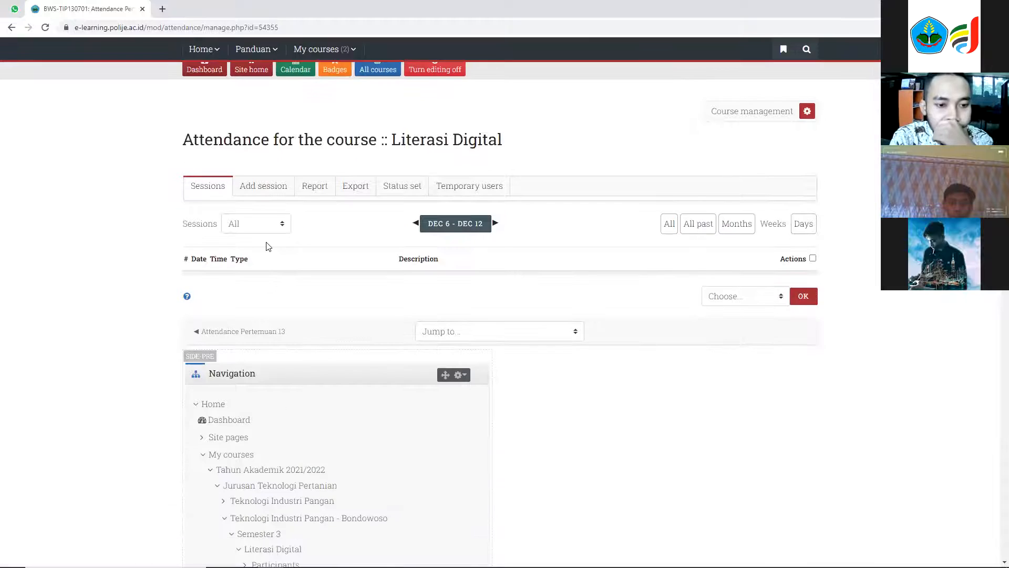
pyautogui.click(279, 297)
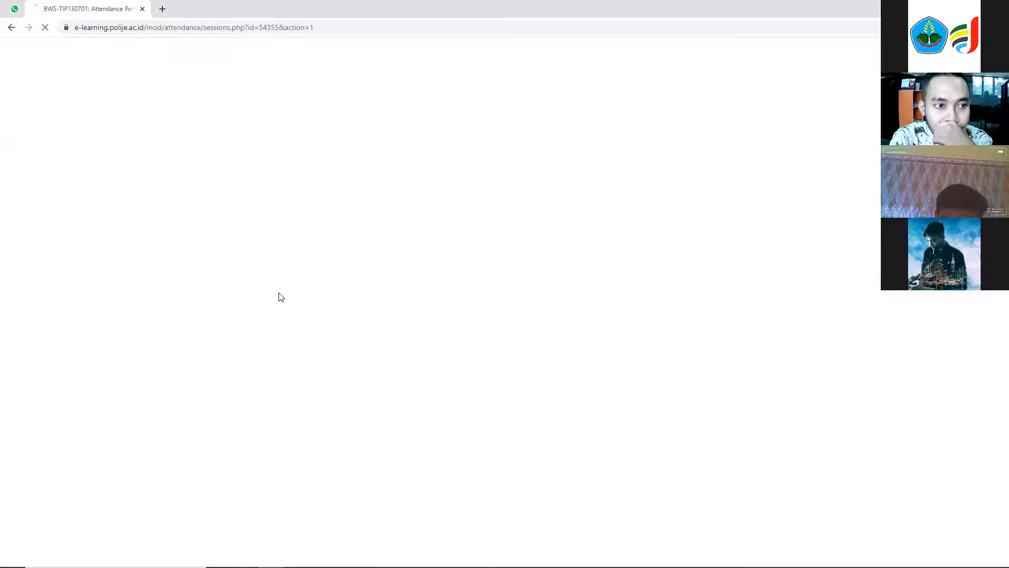
pyautogui.scroll(-2, 297, 331)
pyautogui.click(363, 291)
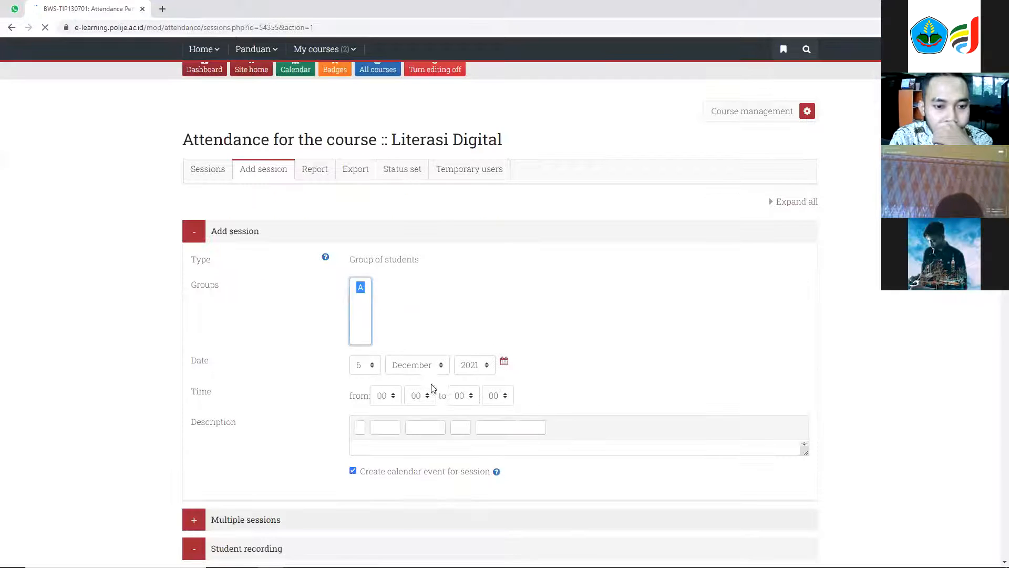
pyautogui.click(462, 396)
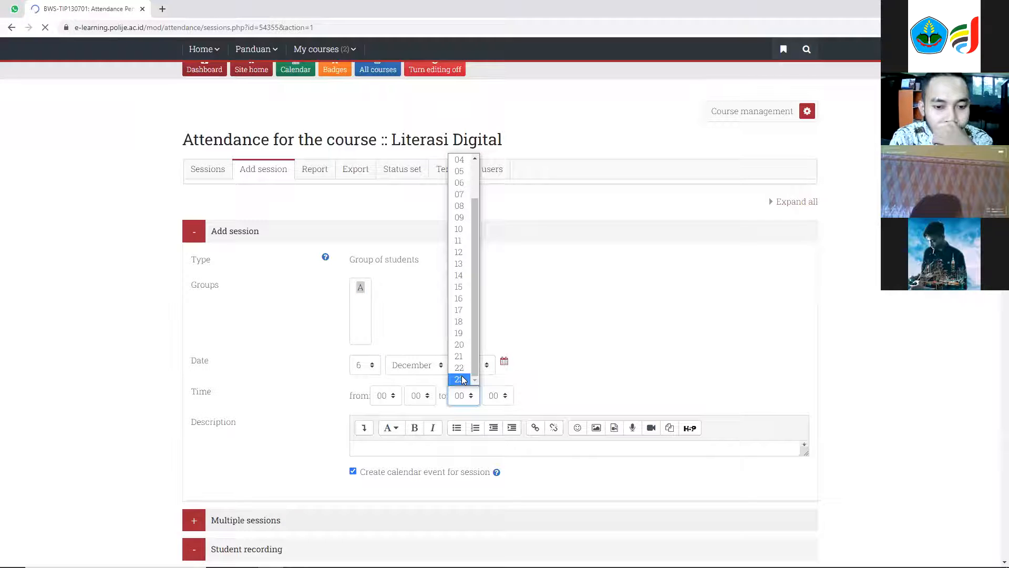
pyautogui.click(460, 382)
pyautogui.click(497, 396)
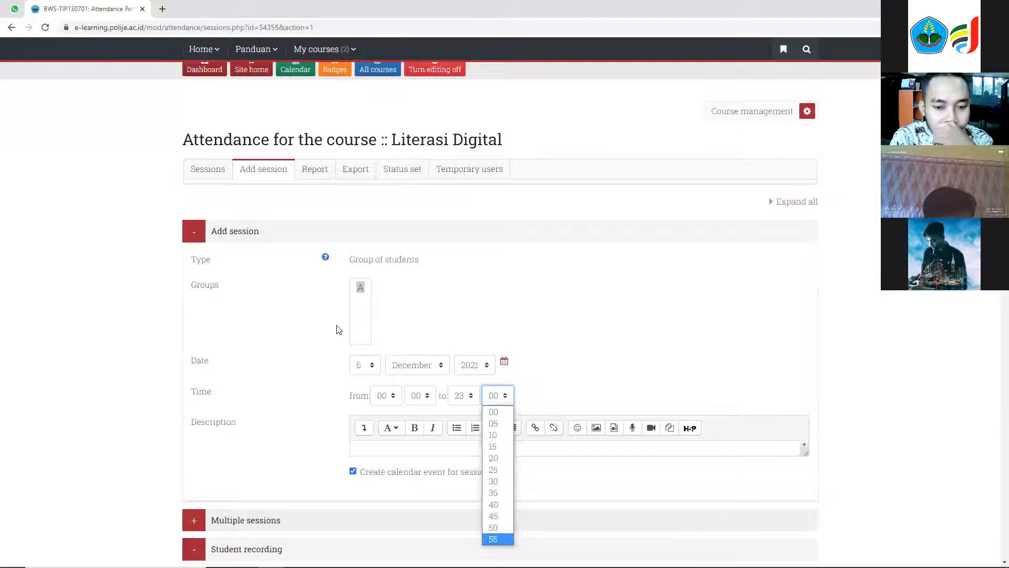
pyautogui.click(498, 539)
# Allow students to record their own attendance with automatic marking set to Yes, and add the session.
pyautogui.scroll(1, 370, 329)
pyautogui.scroll(-7, 363, 341)
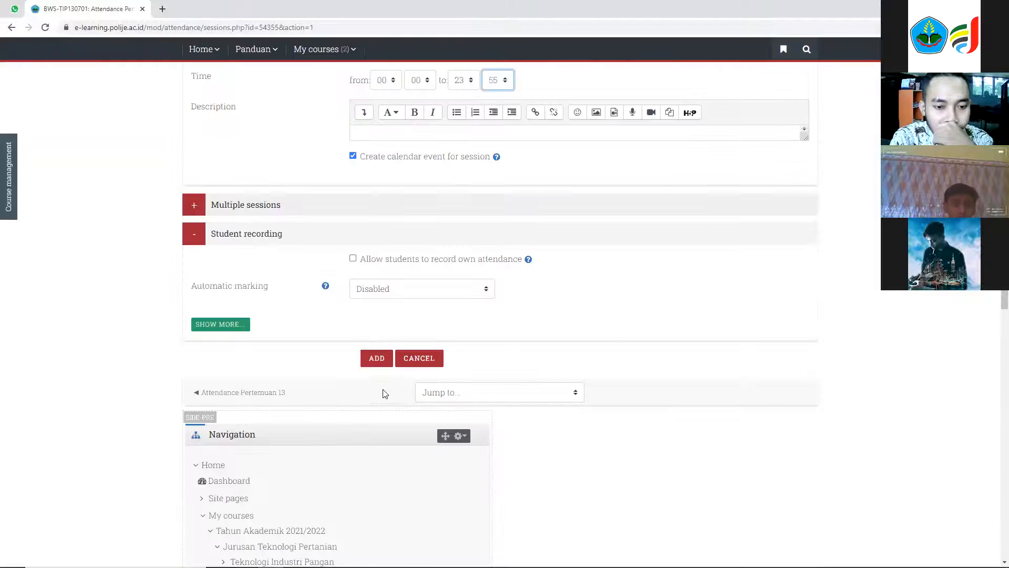
pyautogui.click(353, 258)
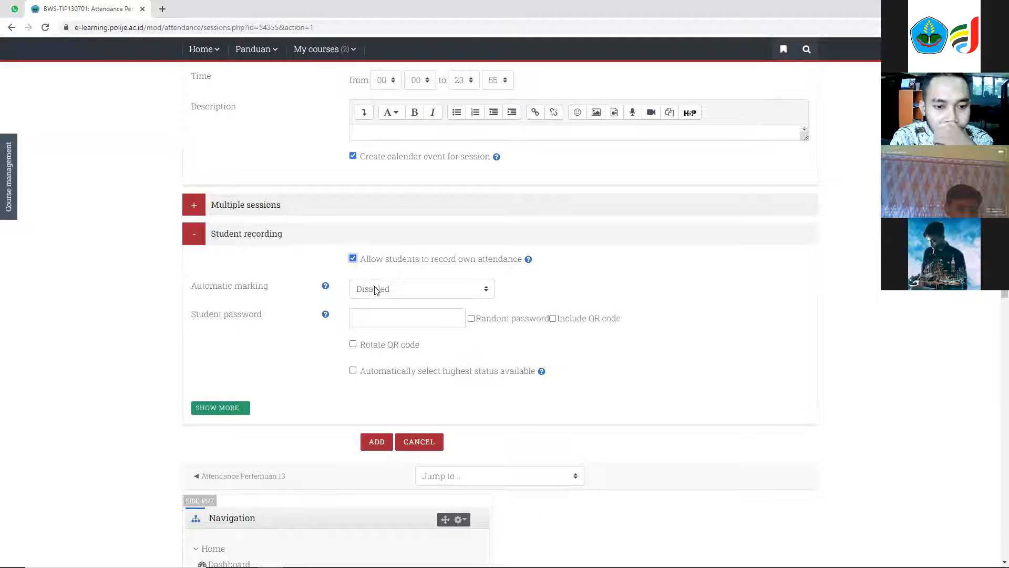
pyautogui.click(371, 289)
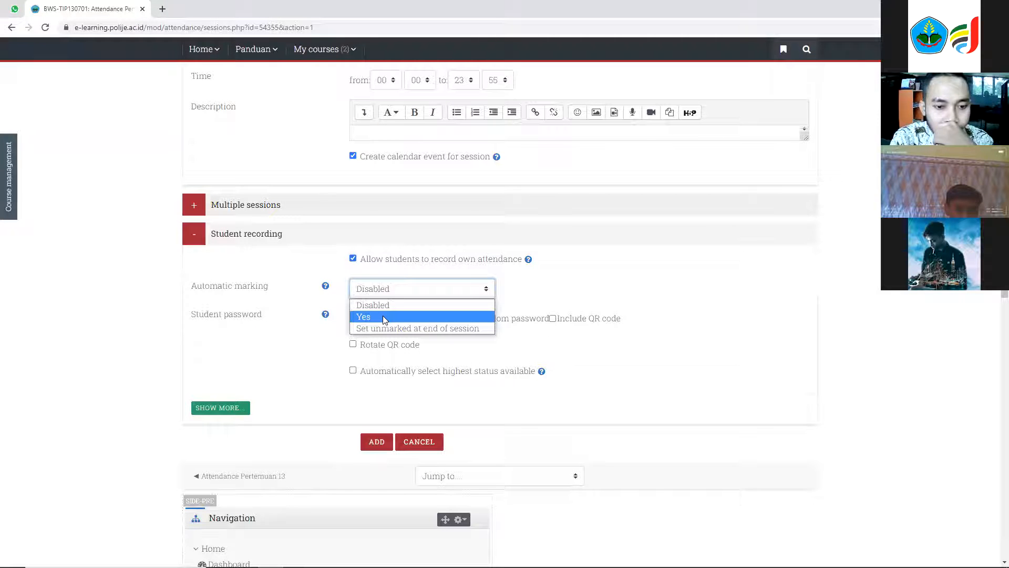
pyautogui.click(384, 317)
pyautogui.click(374, 411)
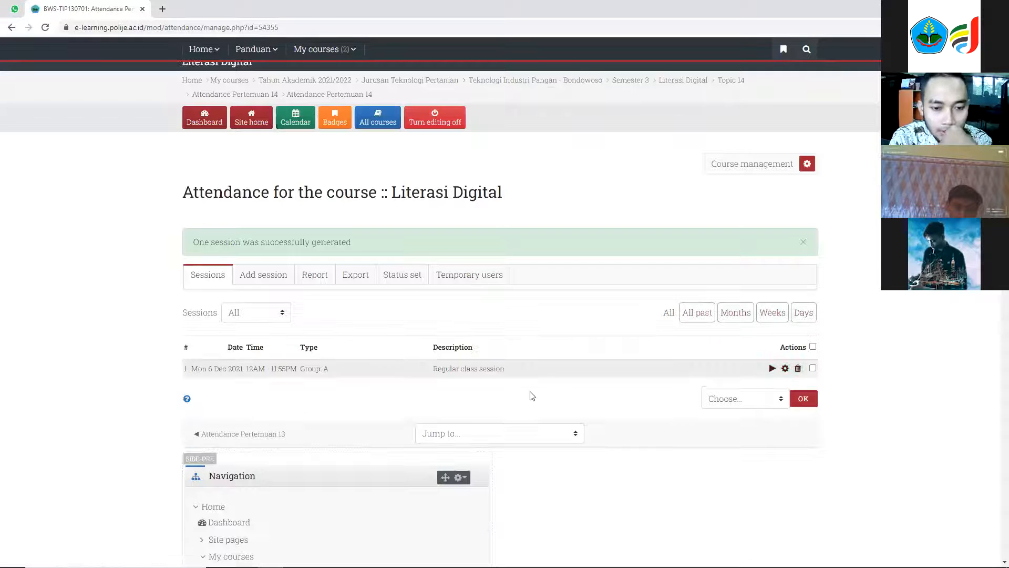
# Return to the Literasi Digital course page and start adding an Assignment to Topic 15.
pyautogui.scroll(1, 531, 396)
pyautogui.scroll(1, 444, 393)
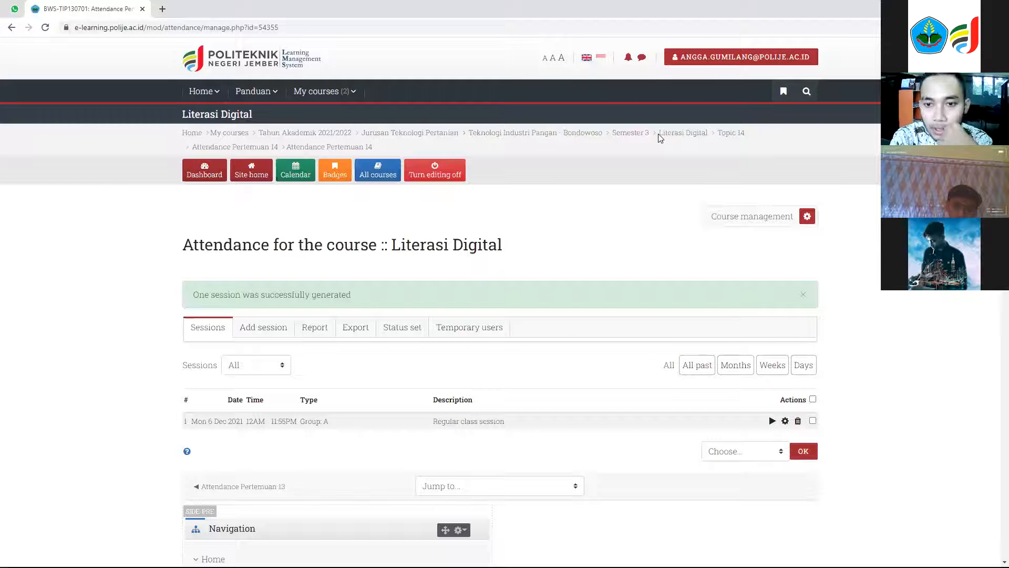
pyautogui.click(672, 137)
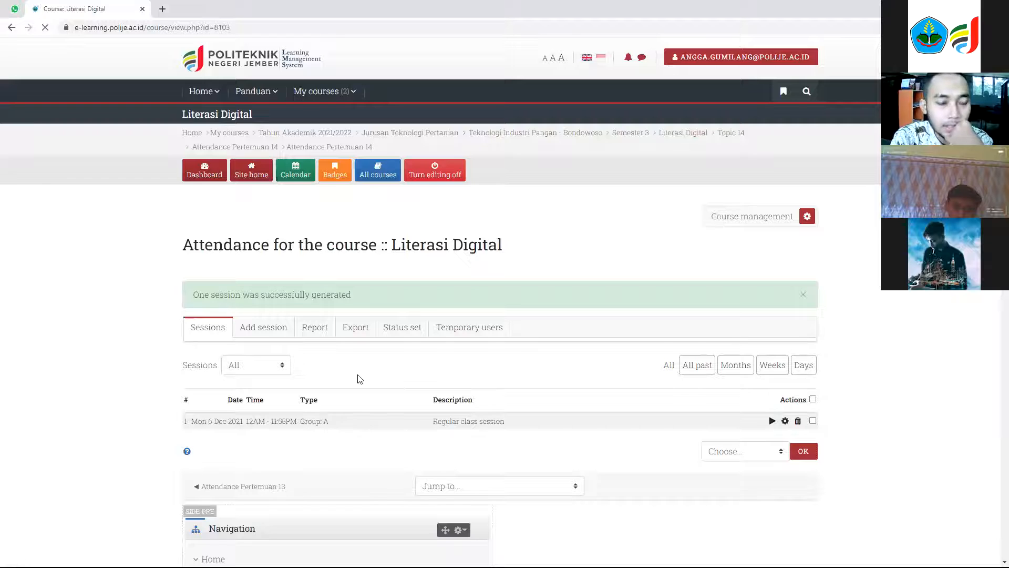
pyautogui.scroll(-20, 360, 379)
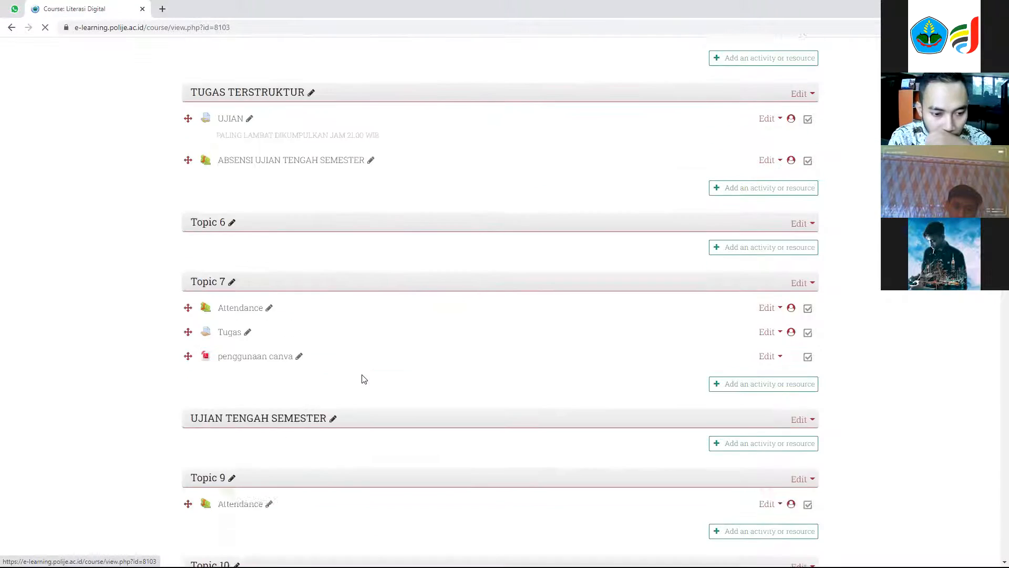
pyautogui.scroll(-5, 361, 378)
pyautogui.scroll(8, 316, 363)
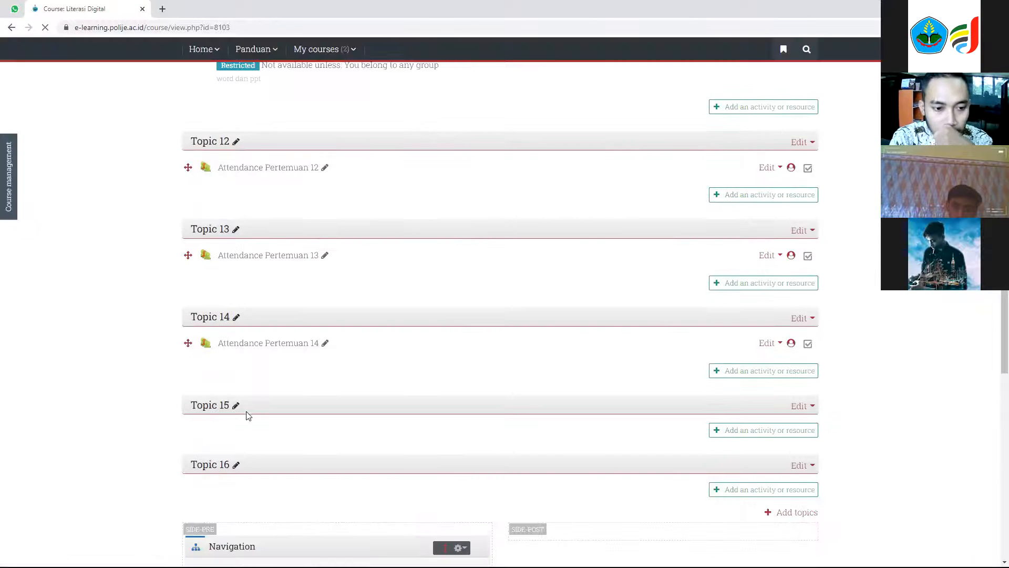
pyautogui.click(810, 432)
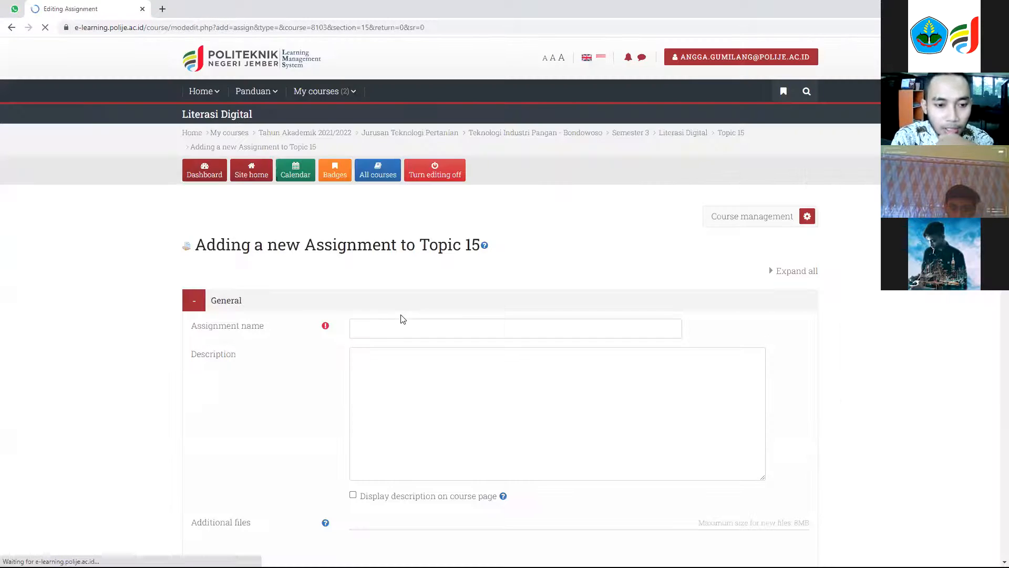
# Name the assignment 'Pengumpulan Video Kreatif - Akademis' and paste the storyboard PDF submission instructions as its description.
pyautogui.click(414, 327)
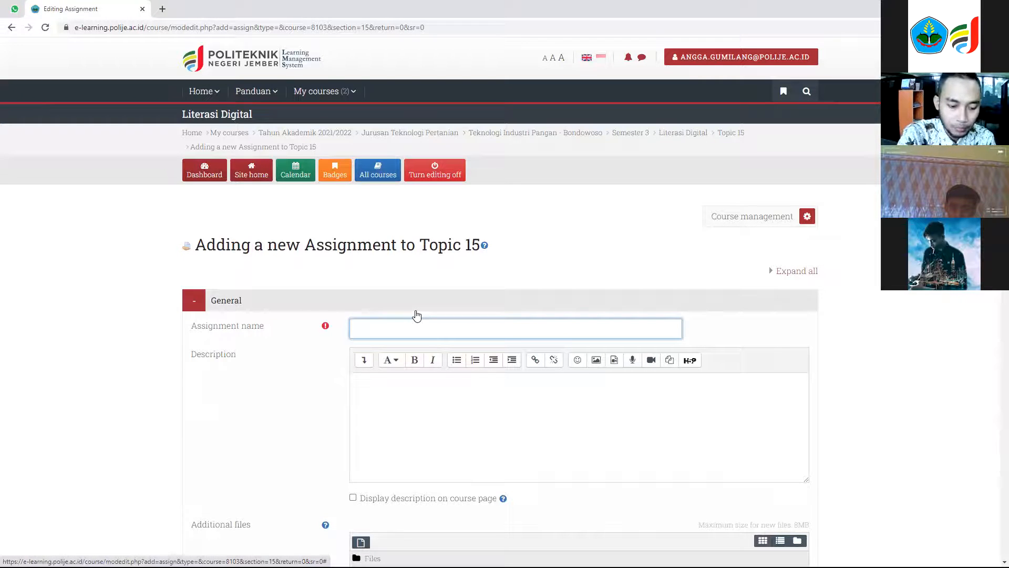
pyautogui.write('Pengumpulan Vi')
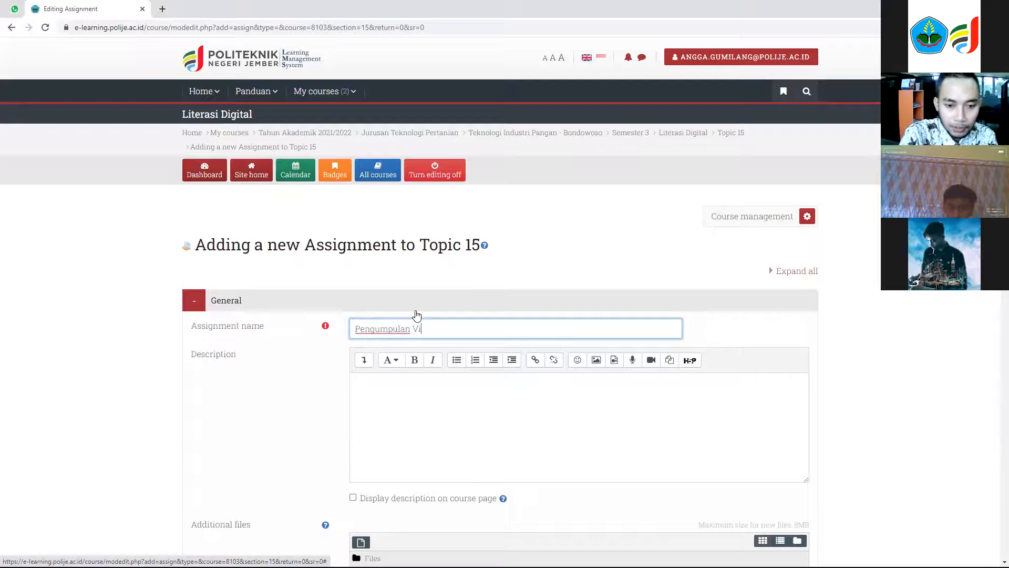
pyautogui.write('deo Kreatif')
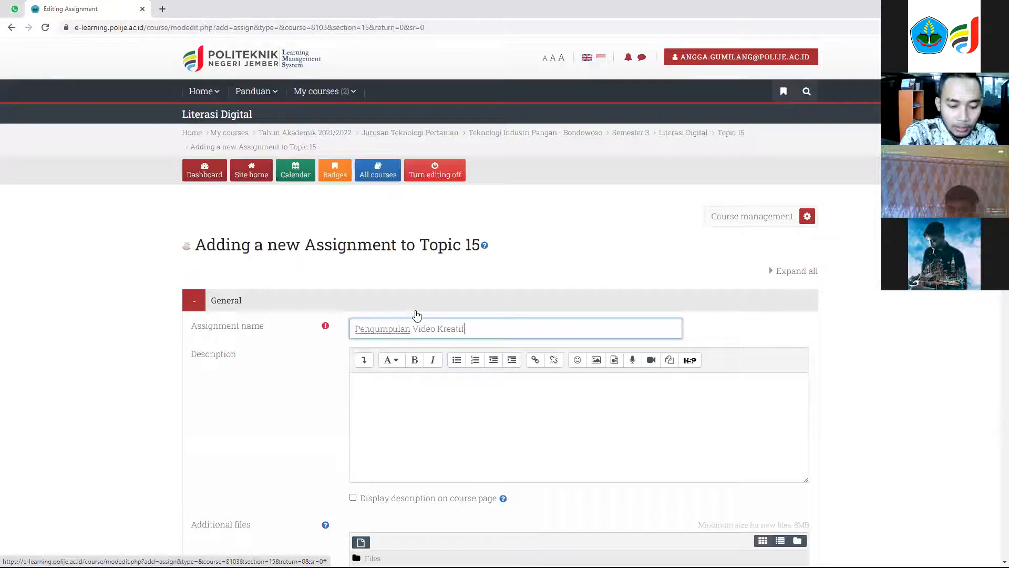
pyautogui.write(' - Akademm')
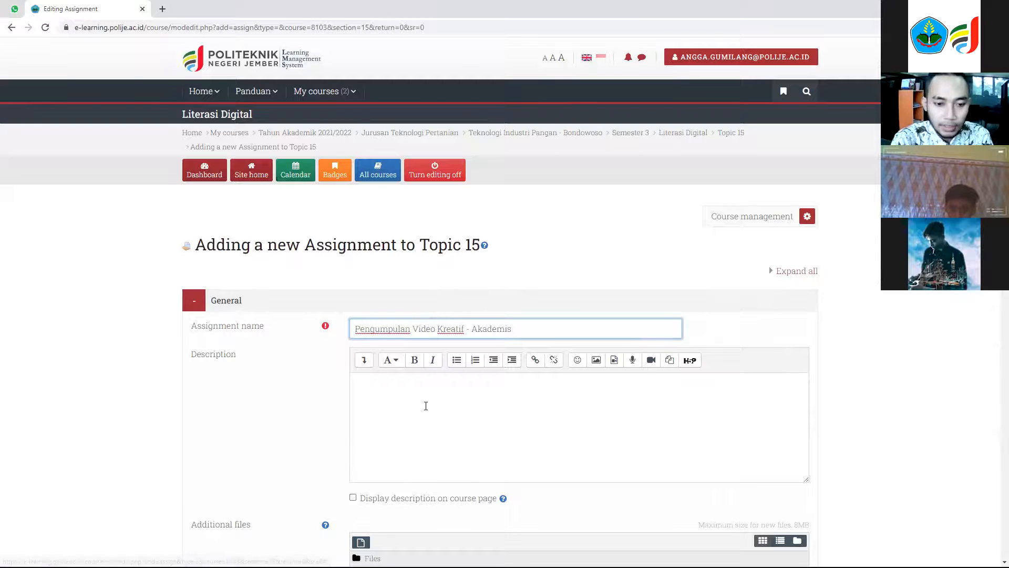
pyautogui.click(425, 401)
pyautogui.write('Kumpulkan Storyboard (pdf) yang sudah final yang didalamnya WAJIB ada link youtube hasil jadi video kelompok kalian. Dikumpulkan individu.')
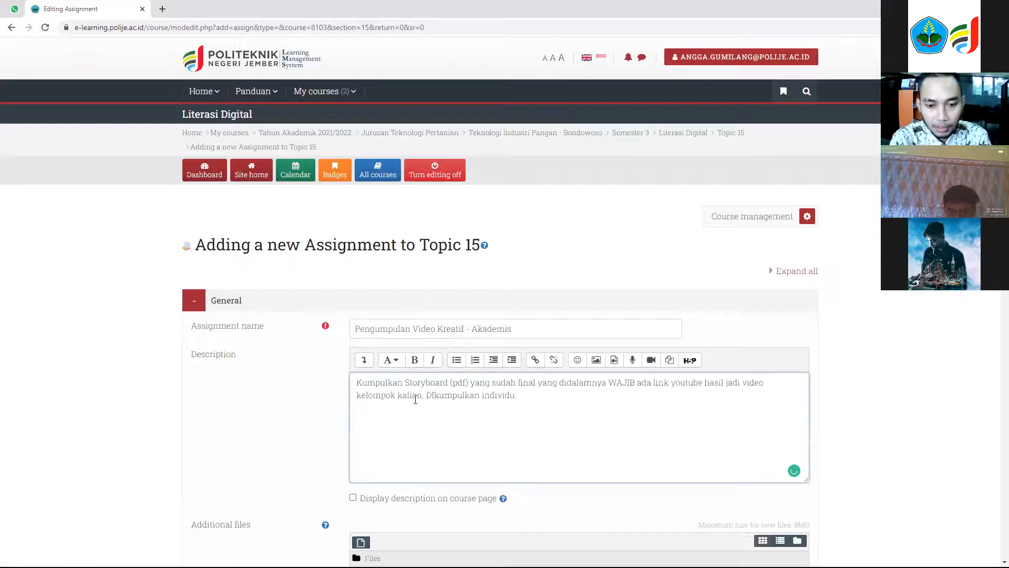
# Display the assignment description on the course page and set the due date to 18 December 2021.
pyautogui.scroll(-1, 355, 447)
pyautogui.click(354, 445)
pyautogui.scroll(-3, 285, 393)
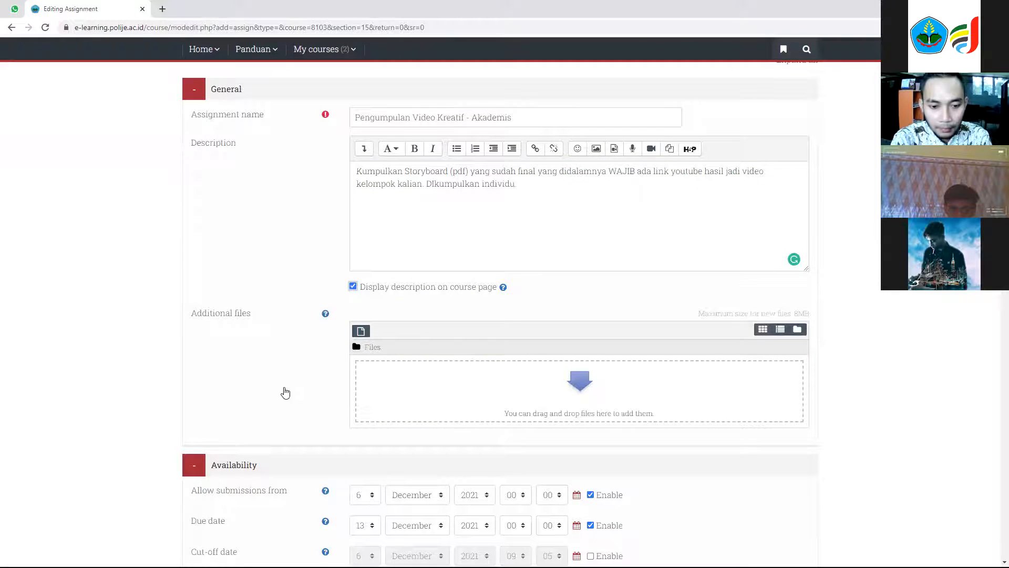
pyautogui.scroll(-3, 286, 394)
pyautogui.click(365, 369)
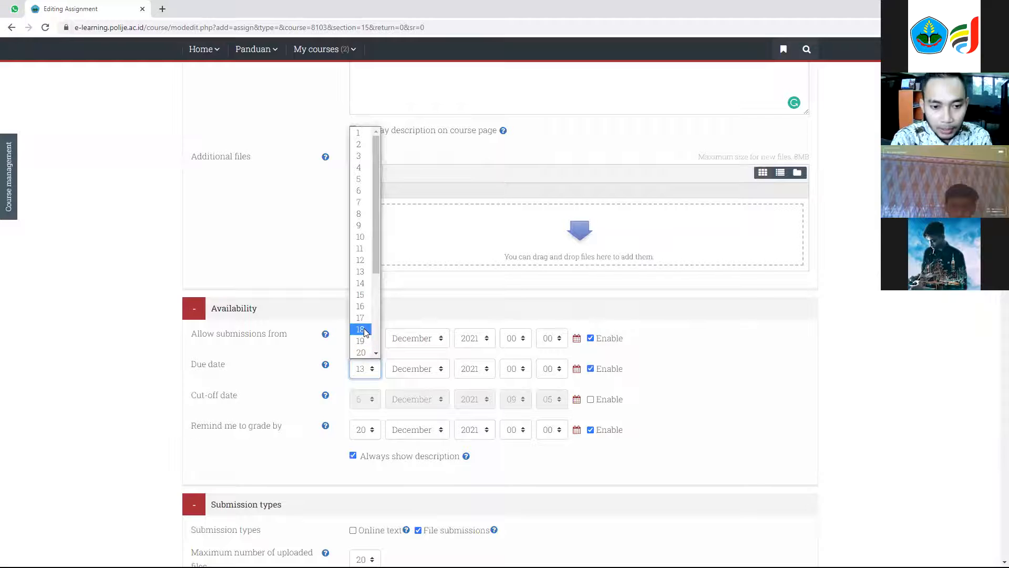
pyautogui.click(365, 330)
# Limit file submissions to a maximum of 1 uploaded file and accept only Document files.
pyautogui.scroll(-4, 235, 431)
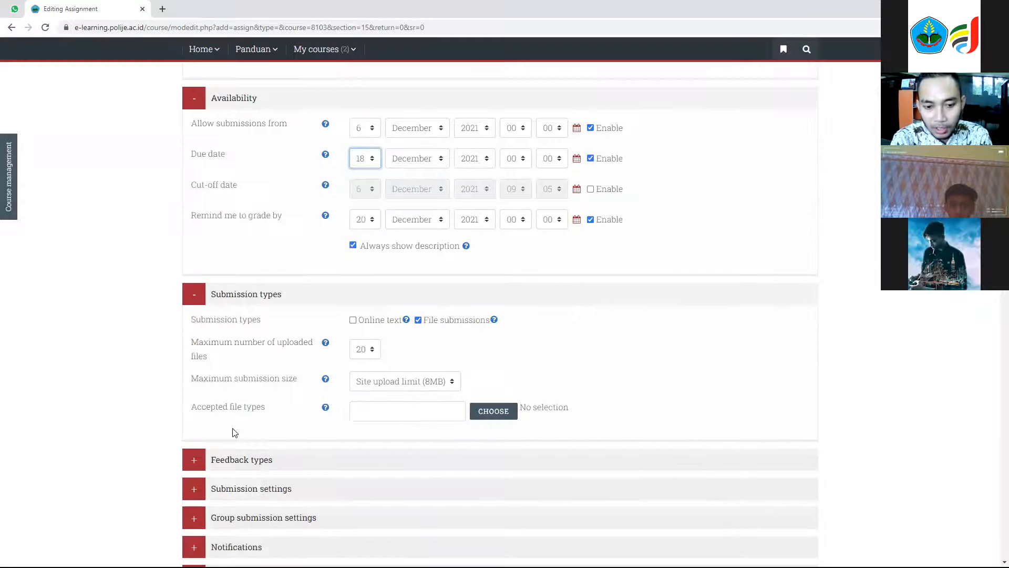
pyautogui.click(365, 349)
pyautogui.click(366, 110)
pyautogui.click(511, 375)
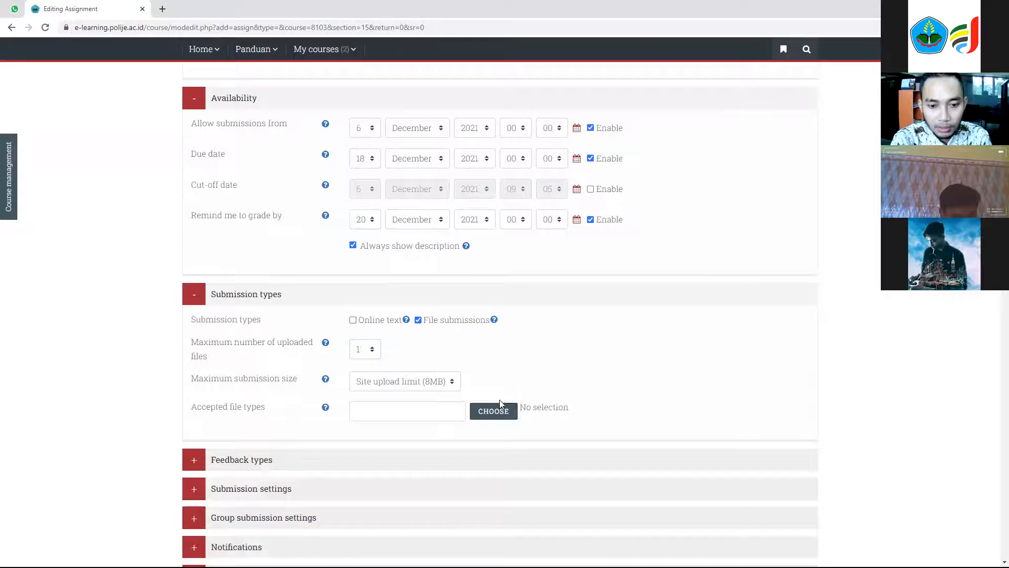
pyautogui.click(494, 412)
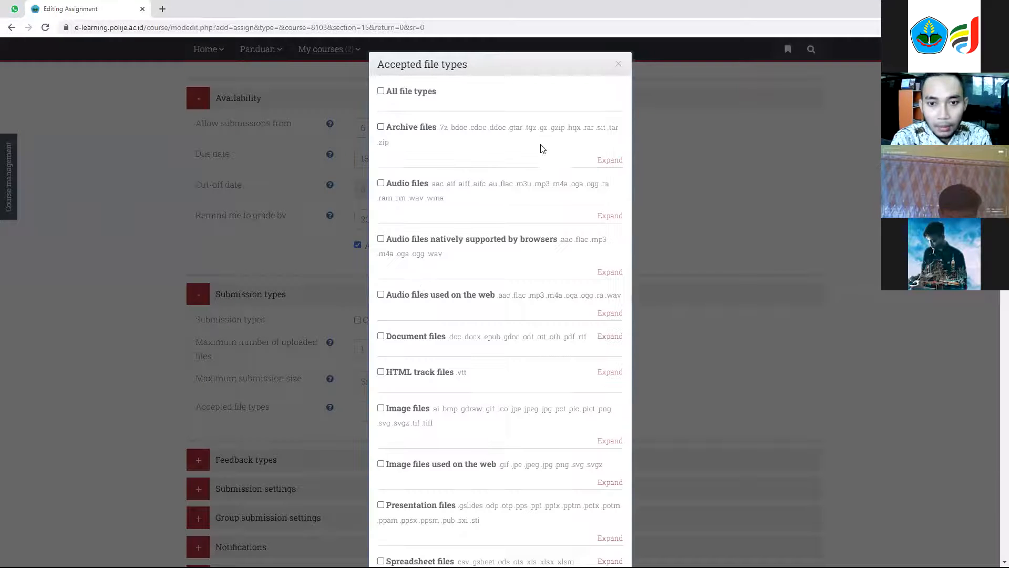
pyautogui.click(417, 339)
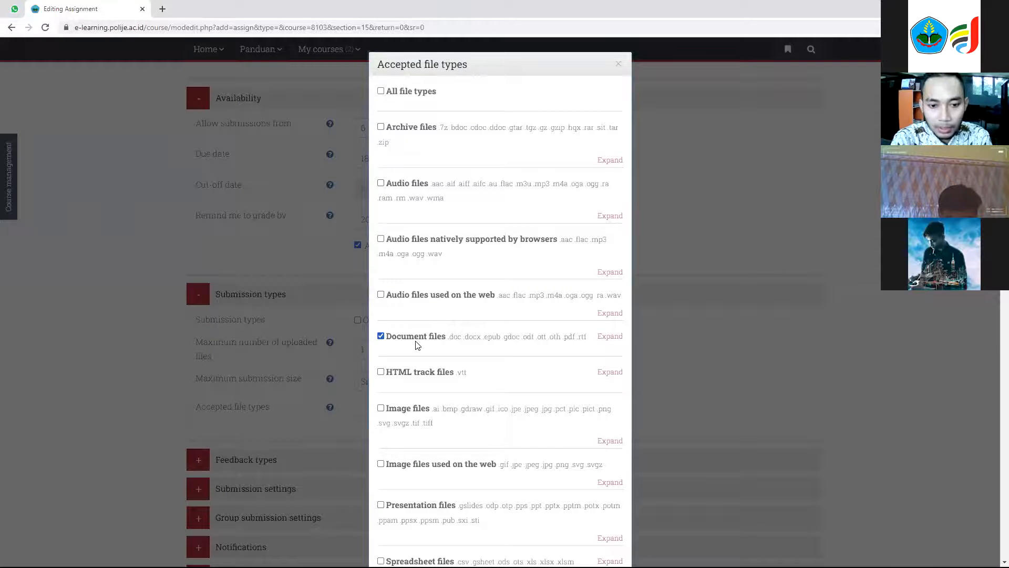
pyautogui.scroll(-20, 400, 358)
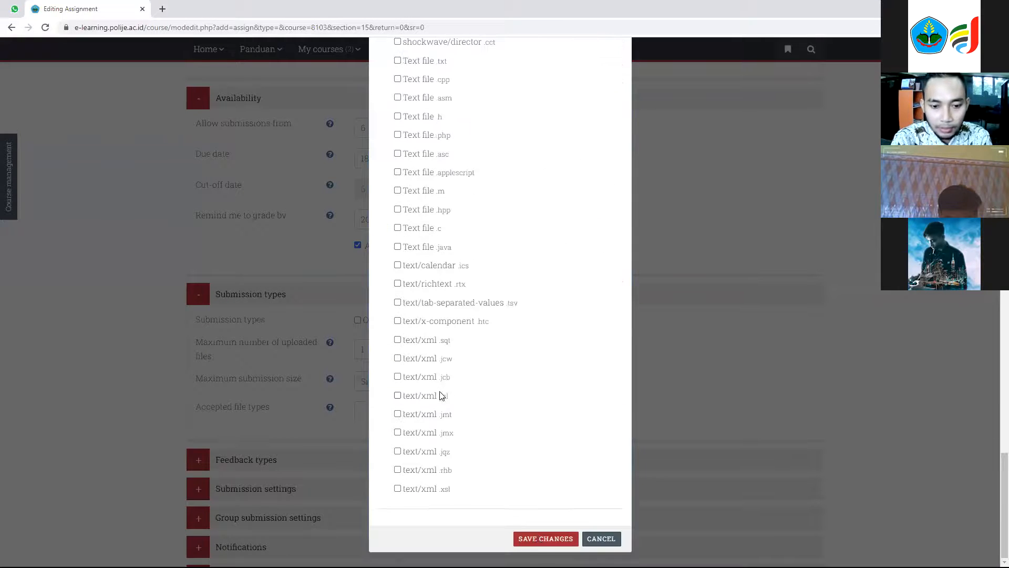
pyautogui.click(542, 538)
# Save the assignment and return to the course page.
pyautogui.scroll(-10, 292, 396)
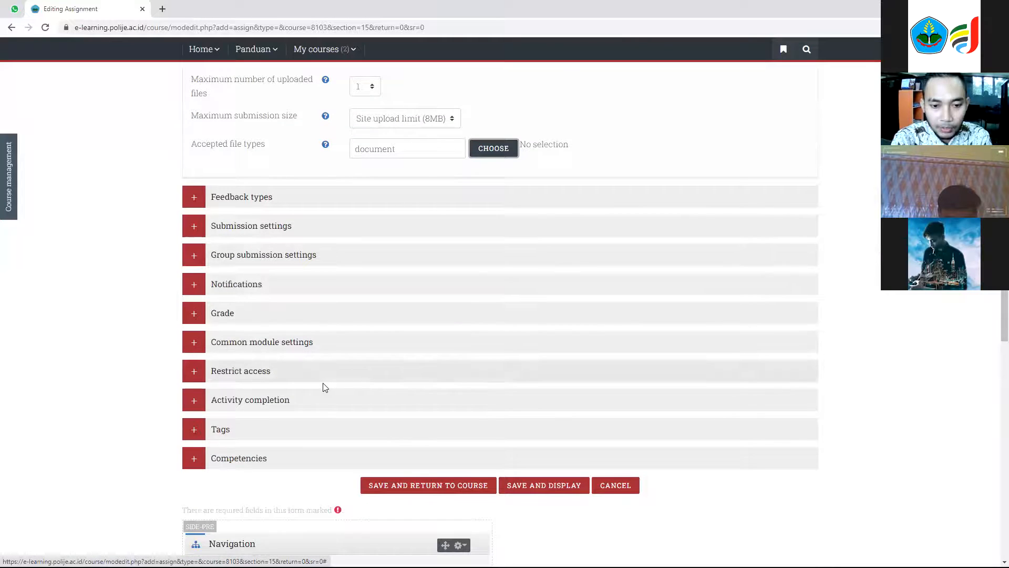
pyautogui.click(445, 227)
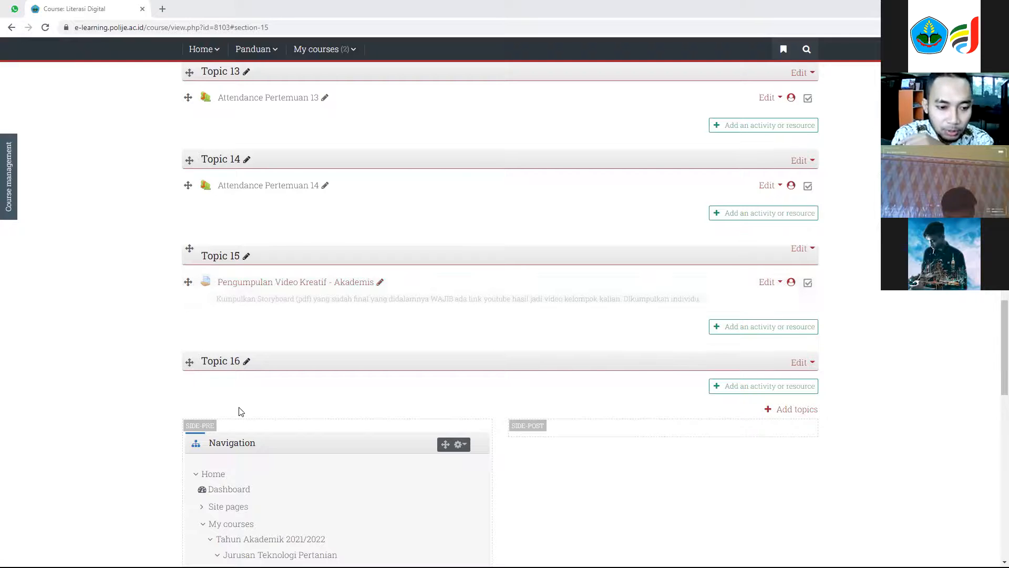
pyautogui.scroll(12, 252, 390)
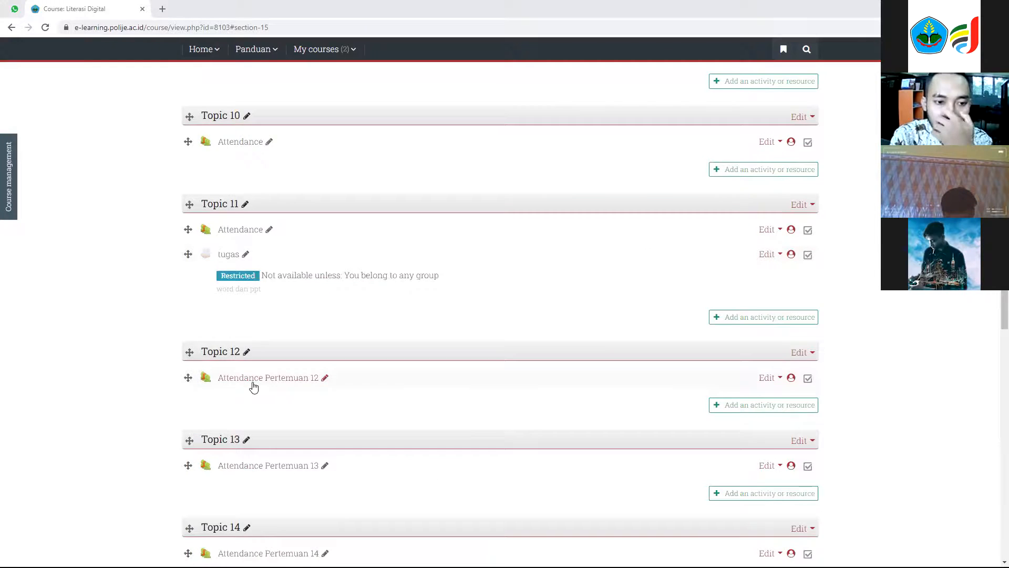
pyautogui.scroll(-10, 255, 387)
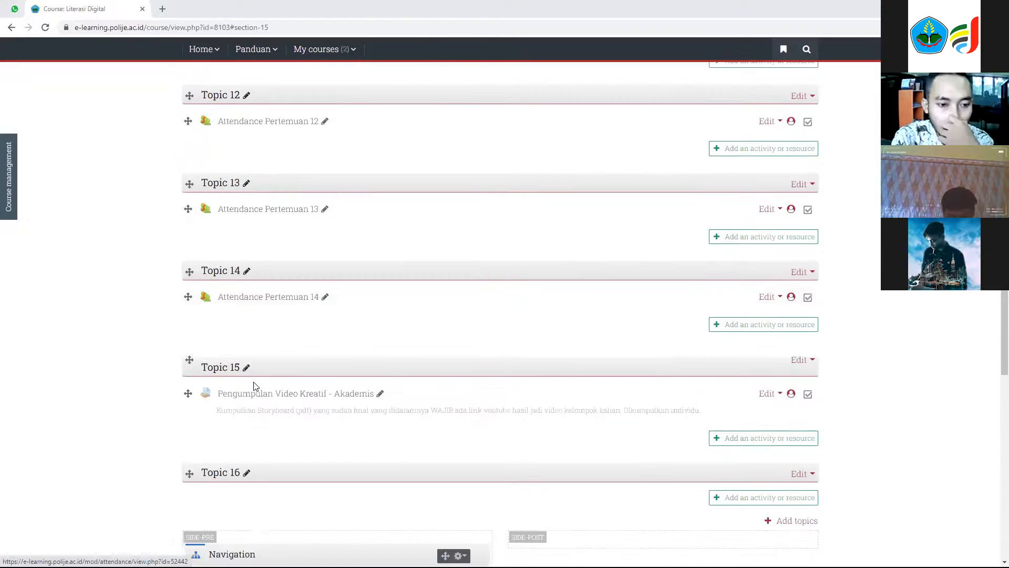